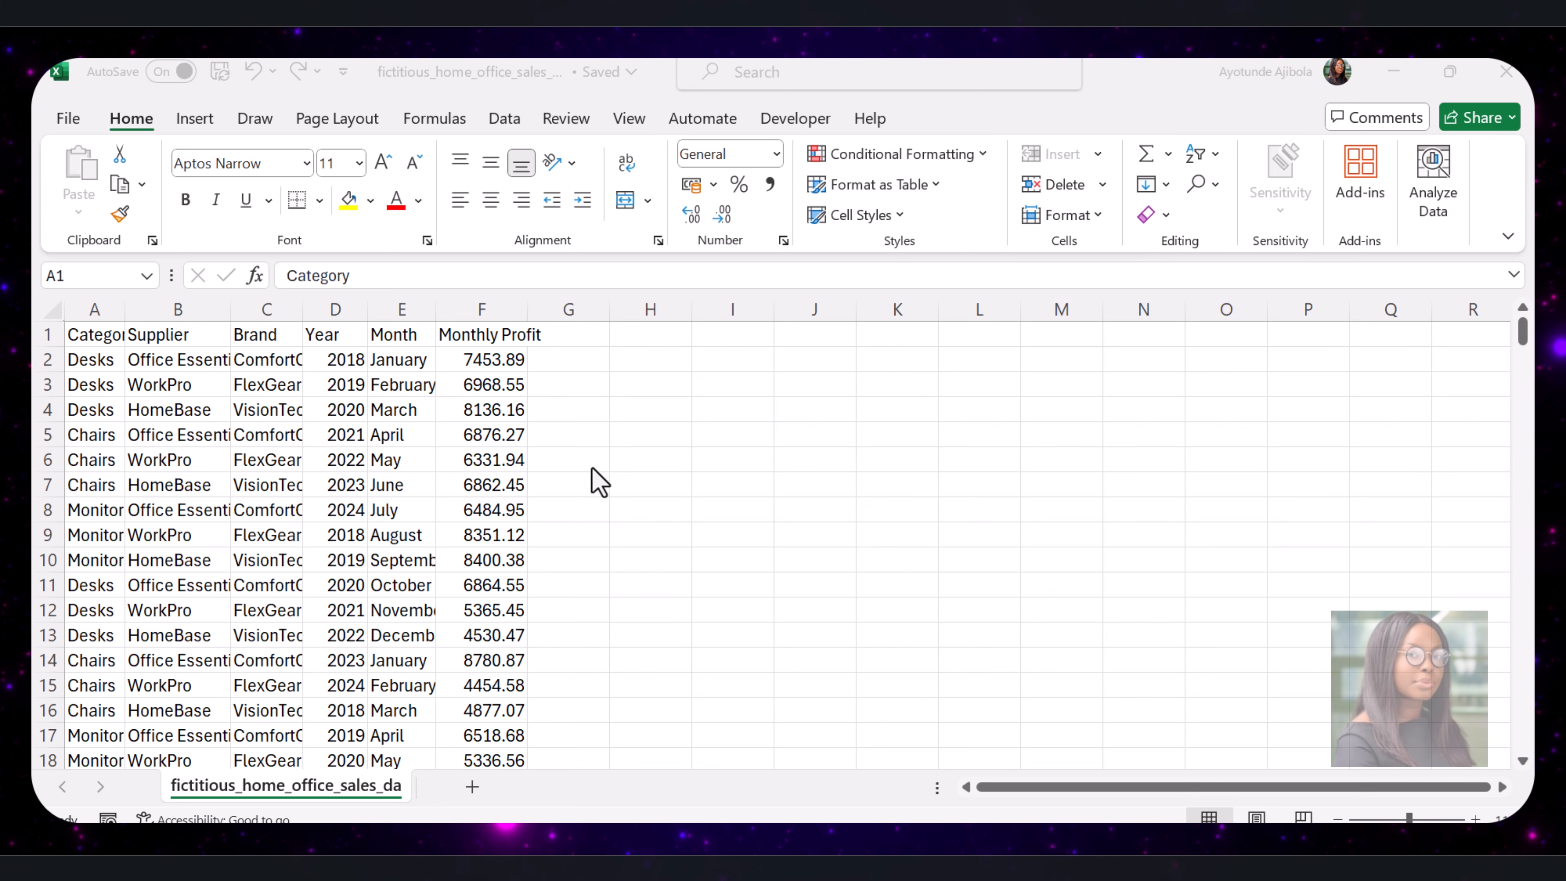
Convert the sales data range A1:F253 into a table with headers and autofit all column widths to their contents.
key(ctrl+t)
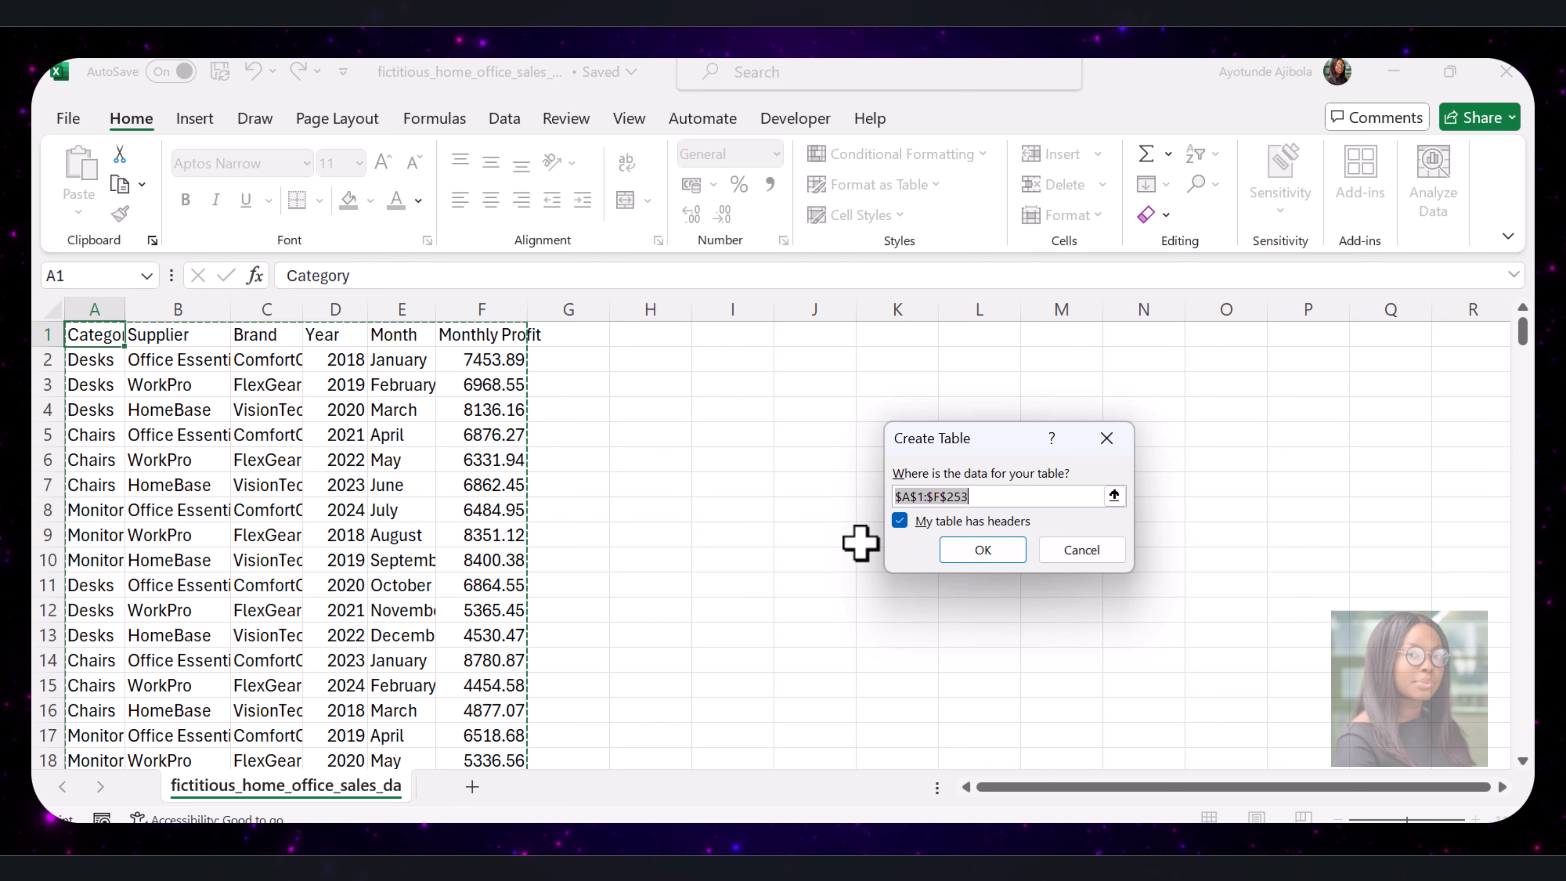
click(983, 551)
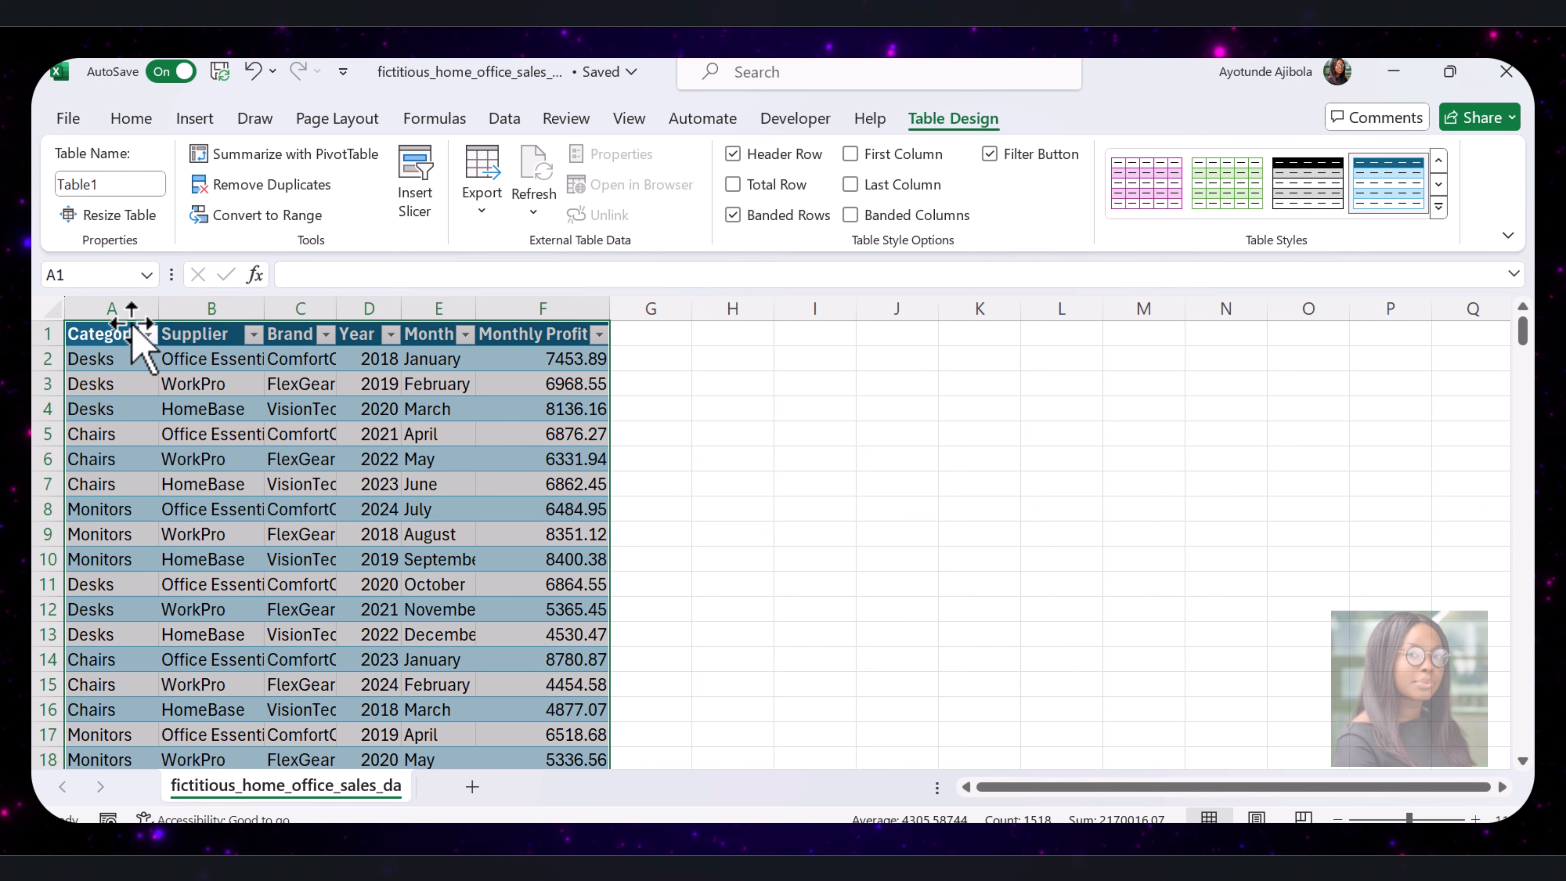
click(52, 307)
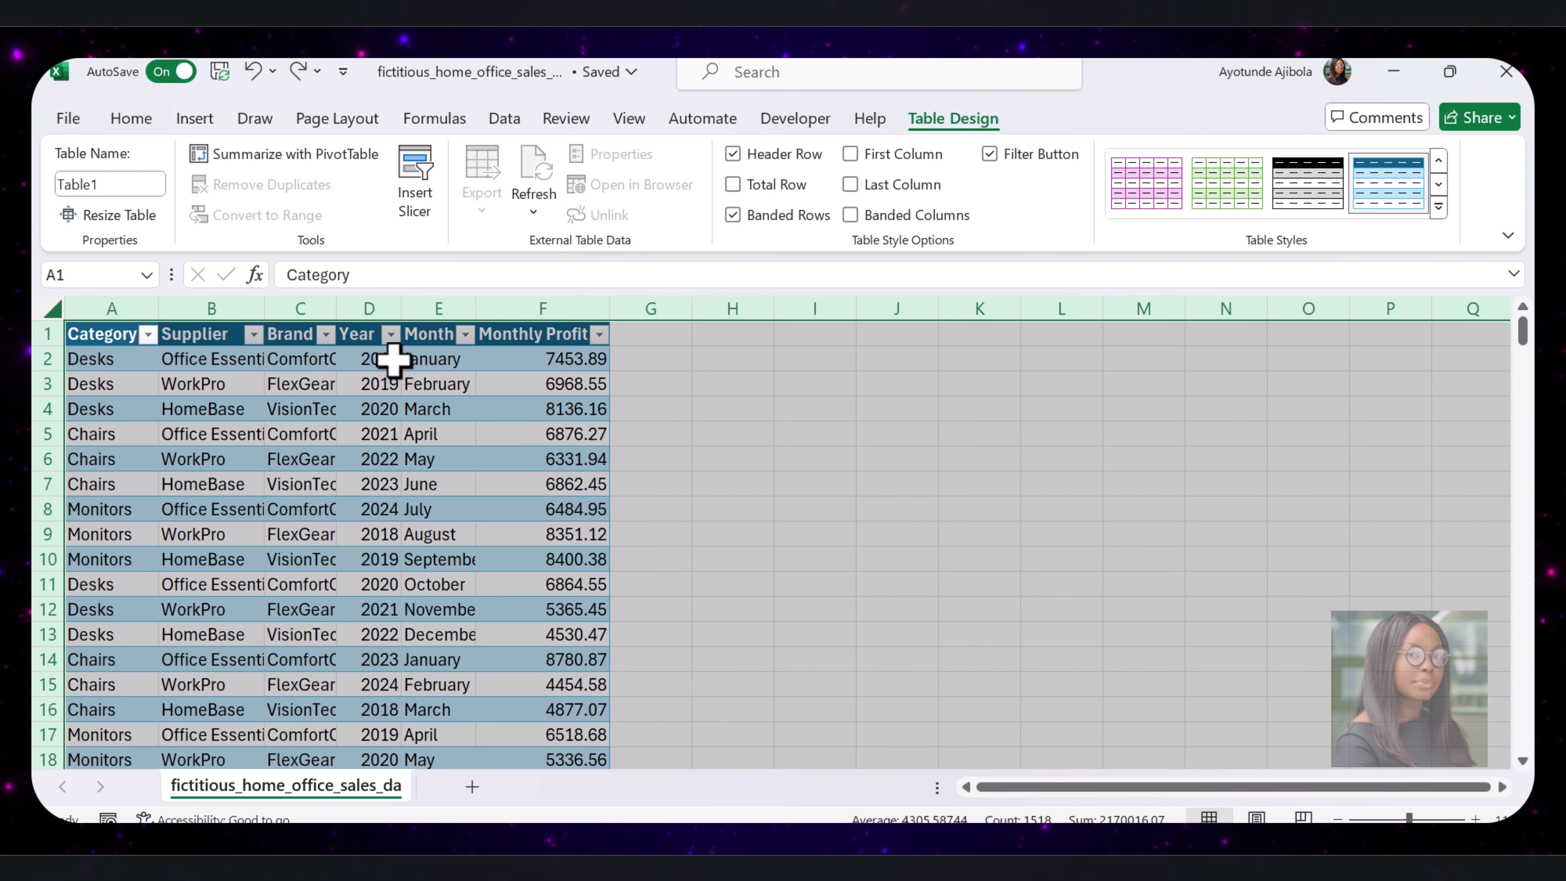
double_click(402, 306)
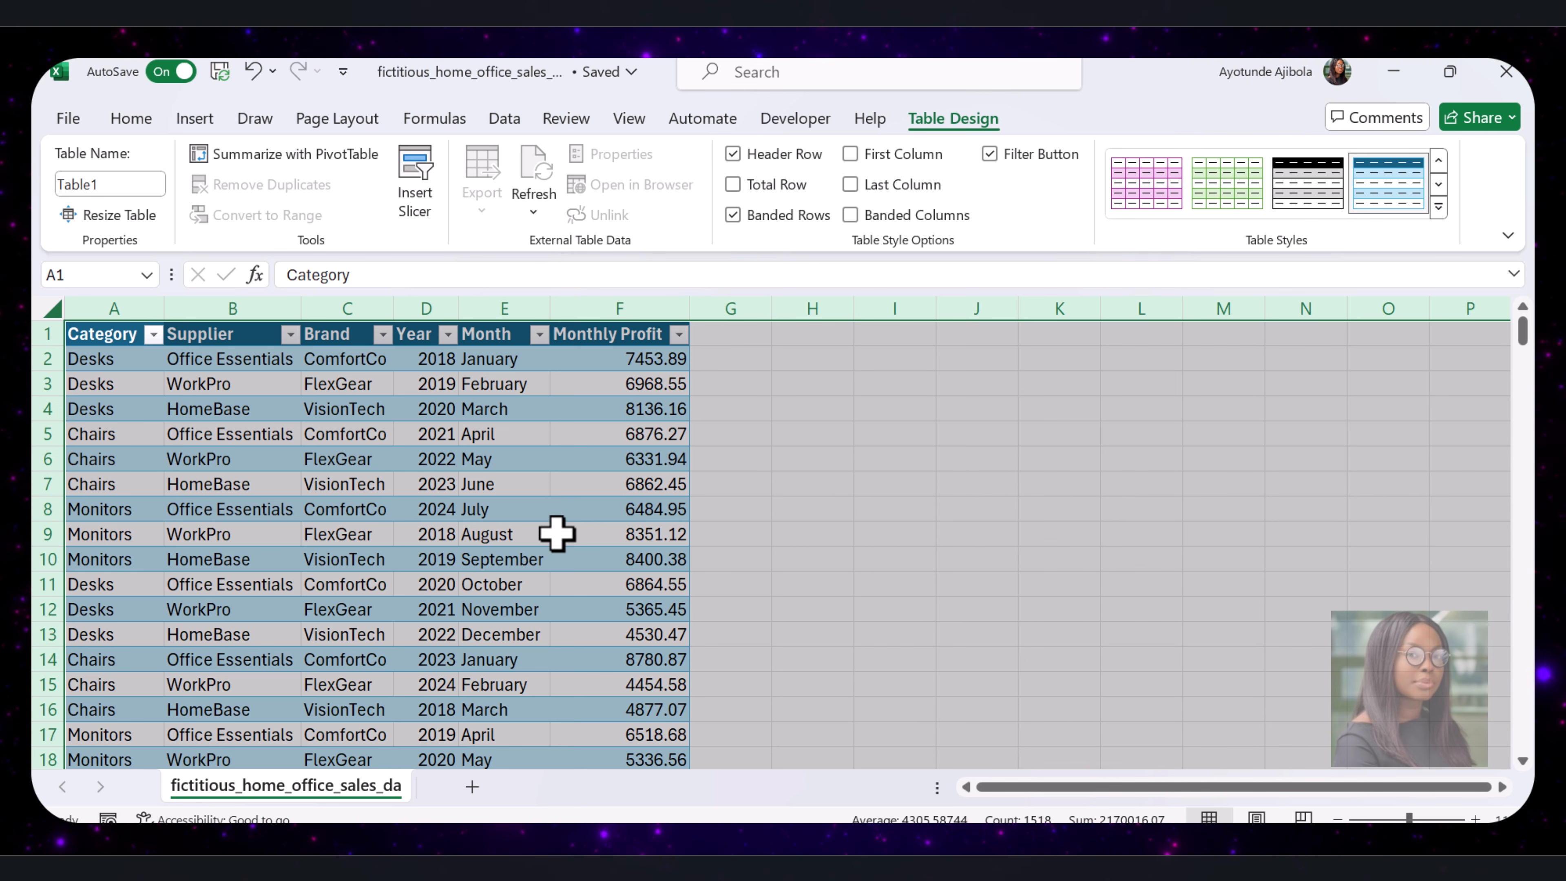
click(416, 523)
Create a PivotTable from Table1 on a new worksheet.
click(499, 560)
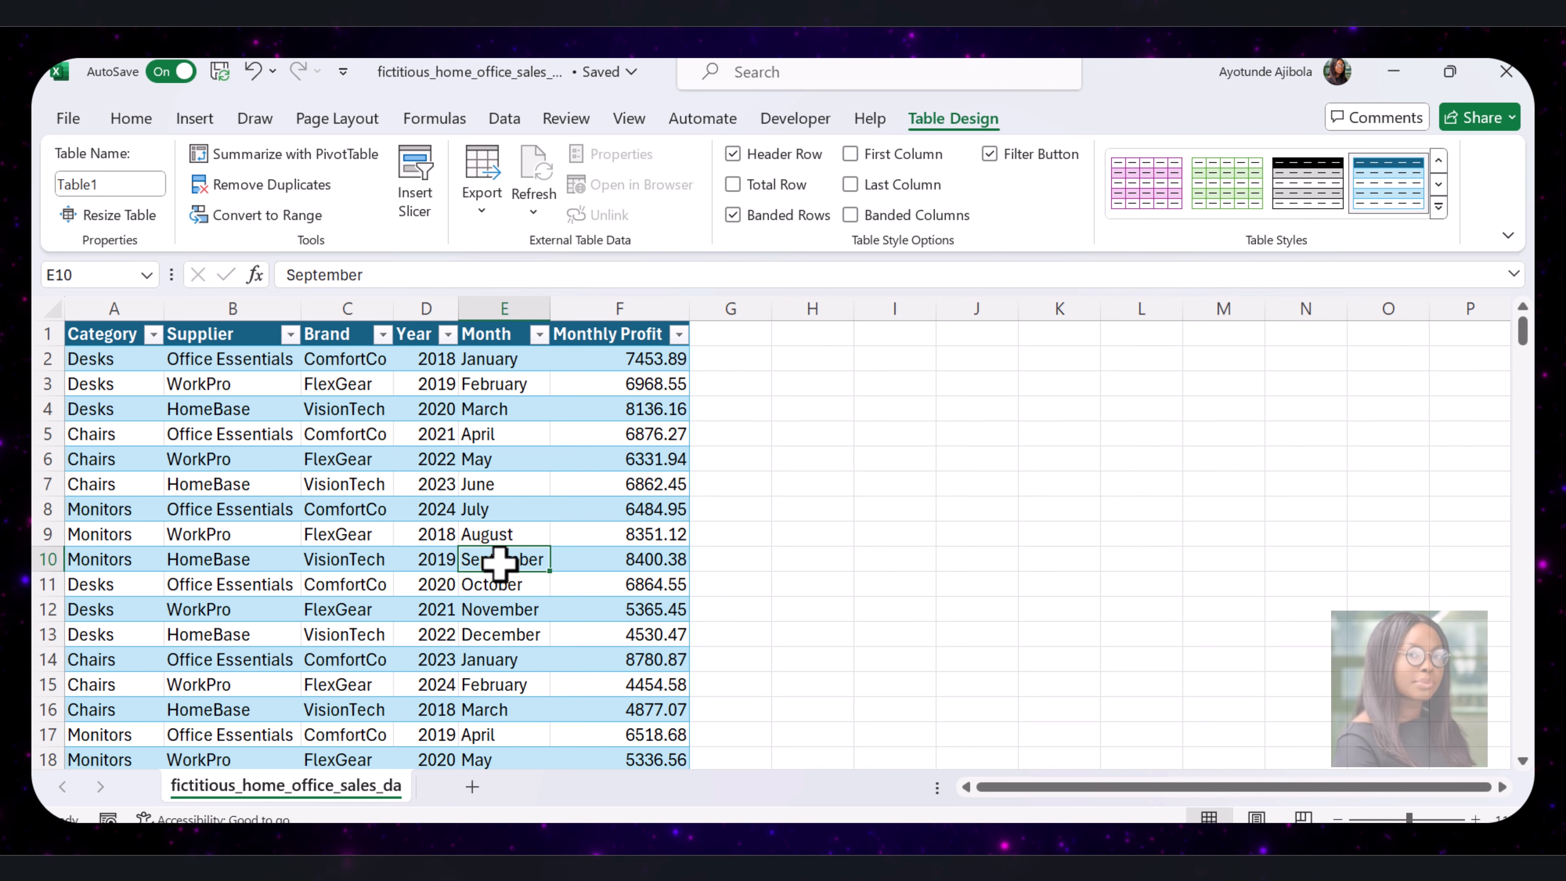
click(195, 118)
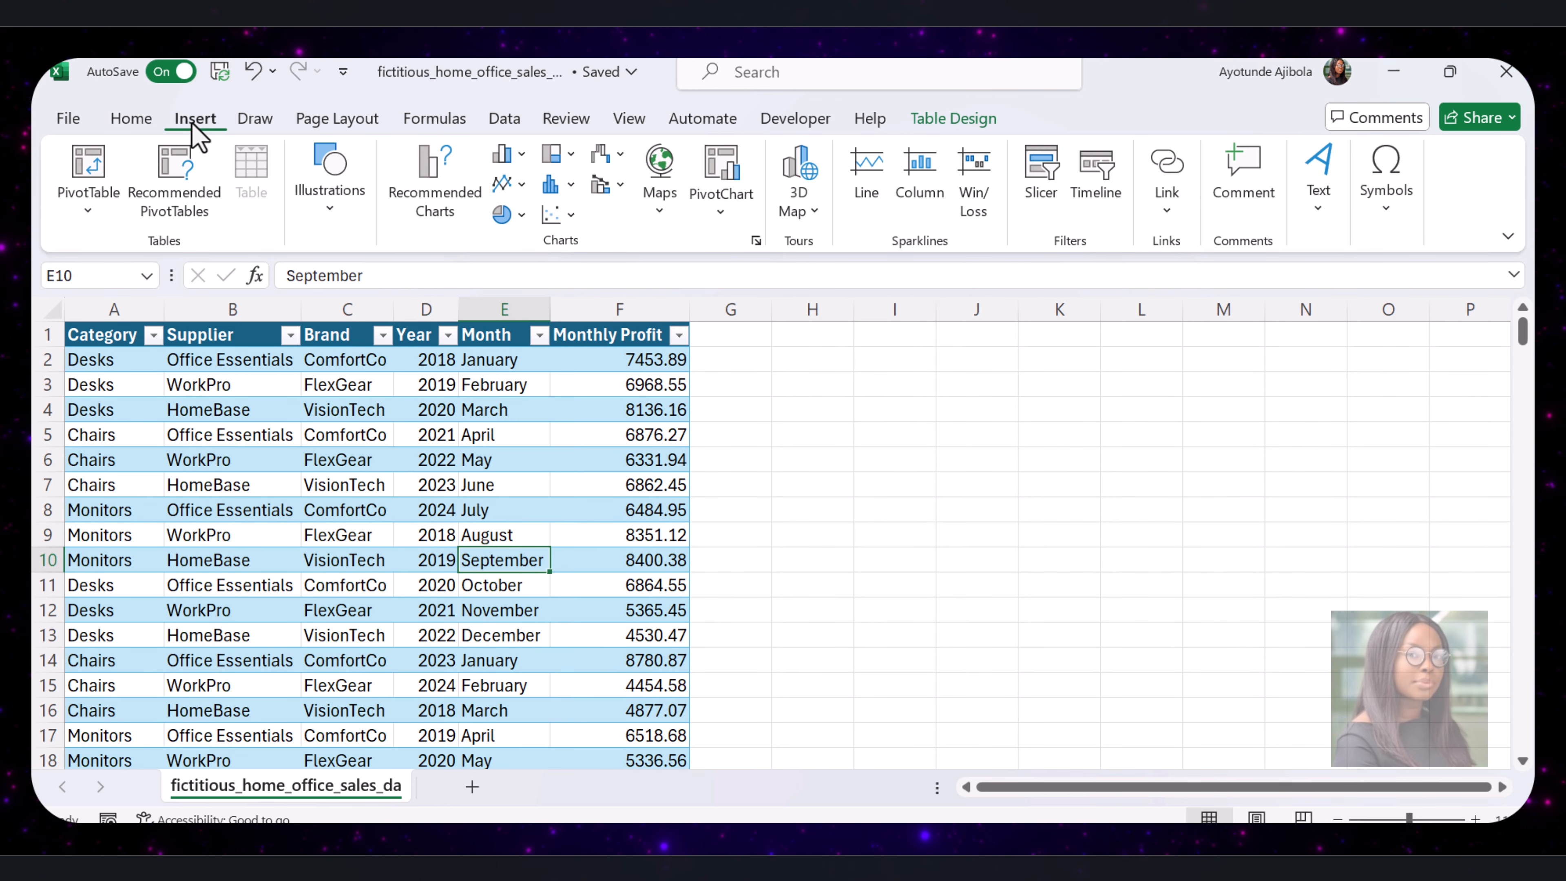
click(87, 217)
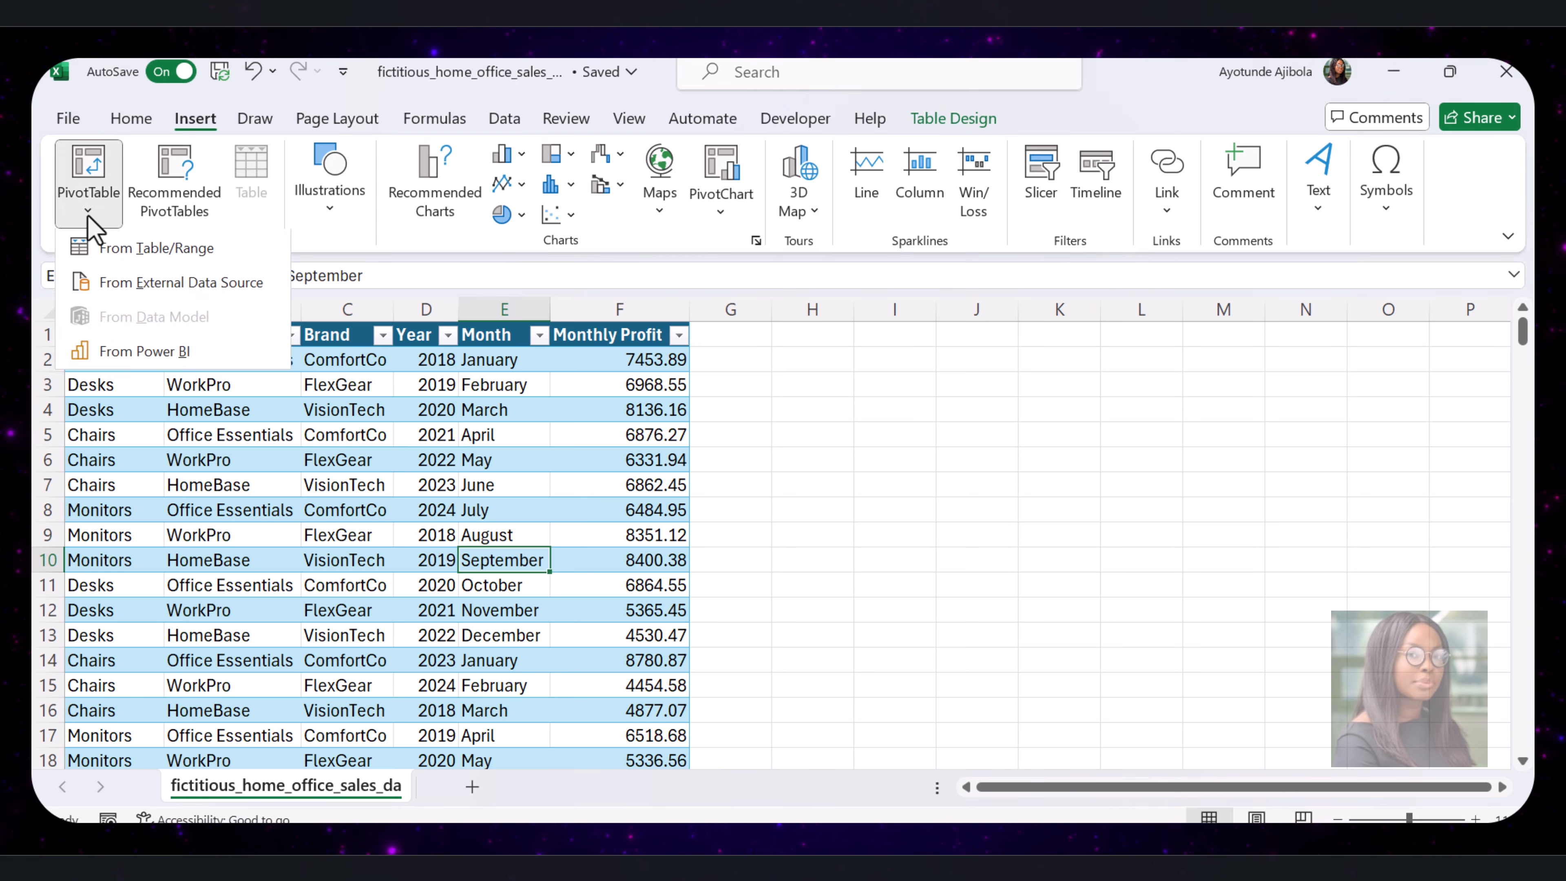
click(148, 248)
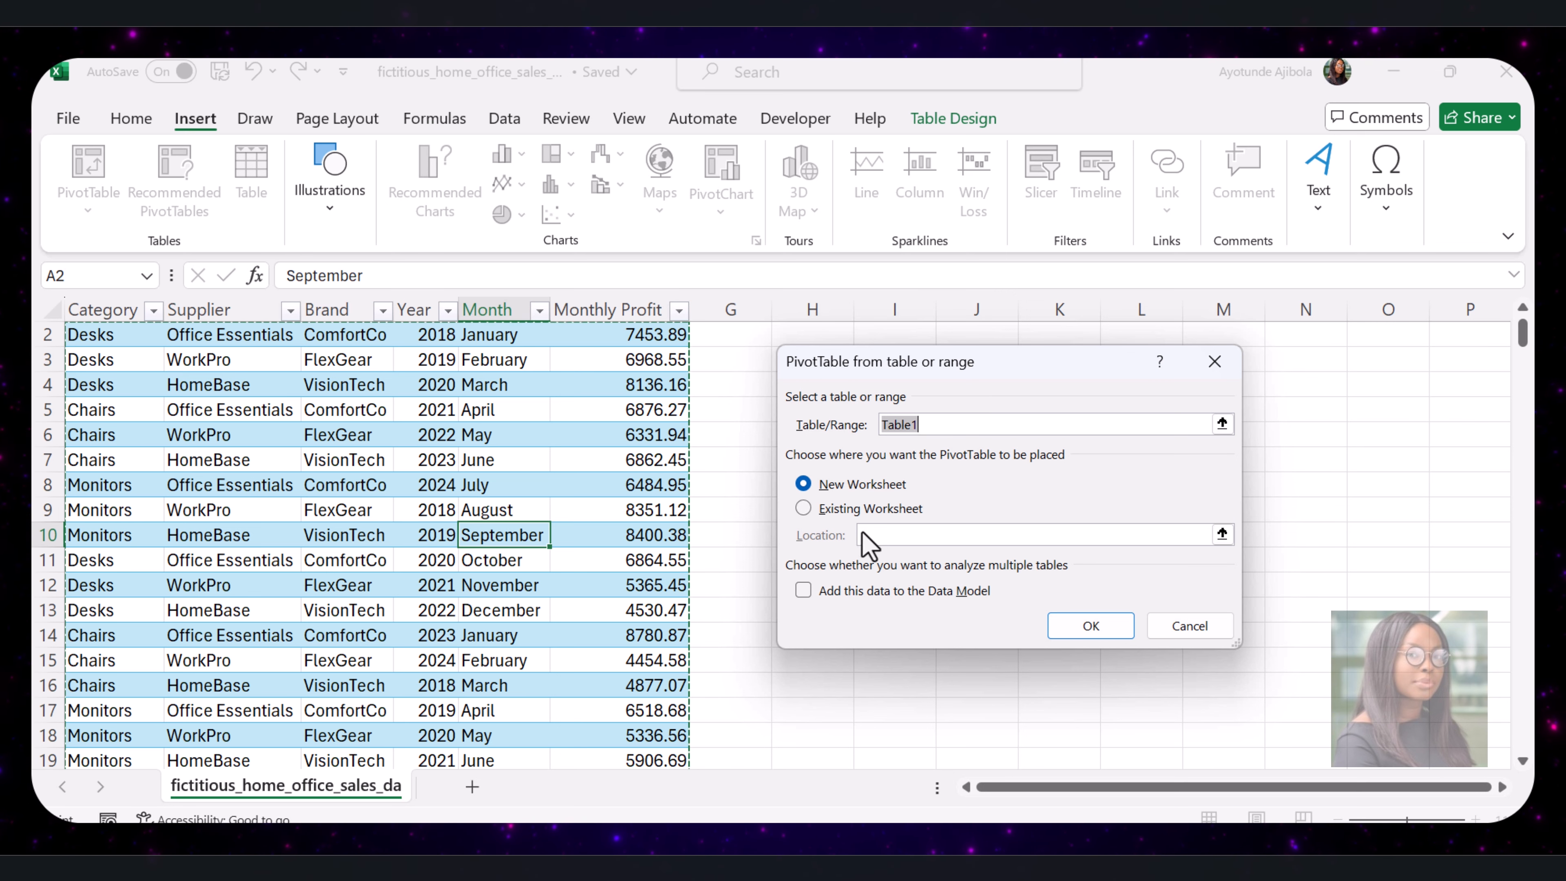
click(1089, 627)
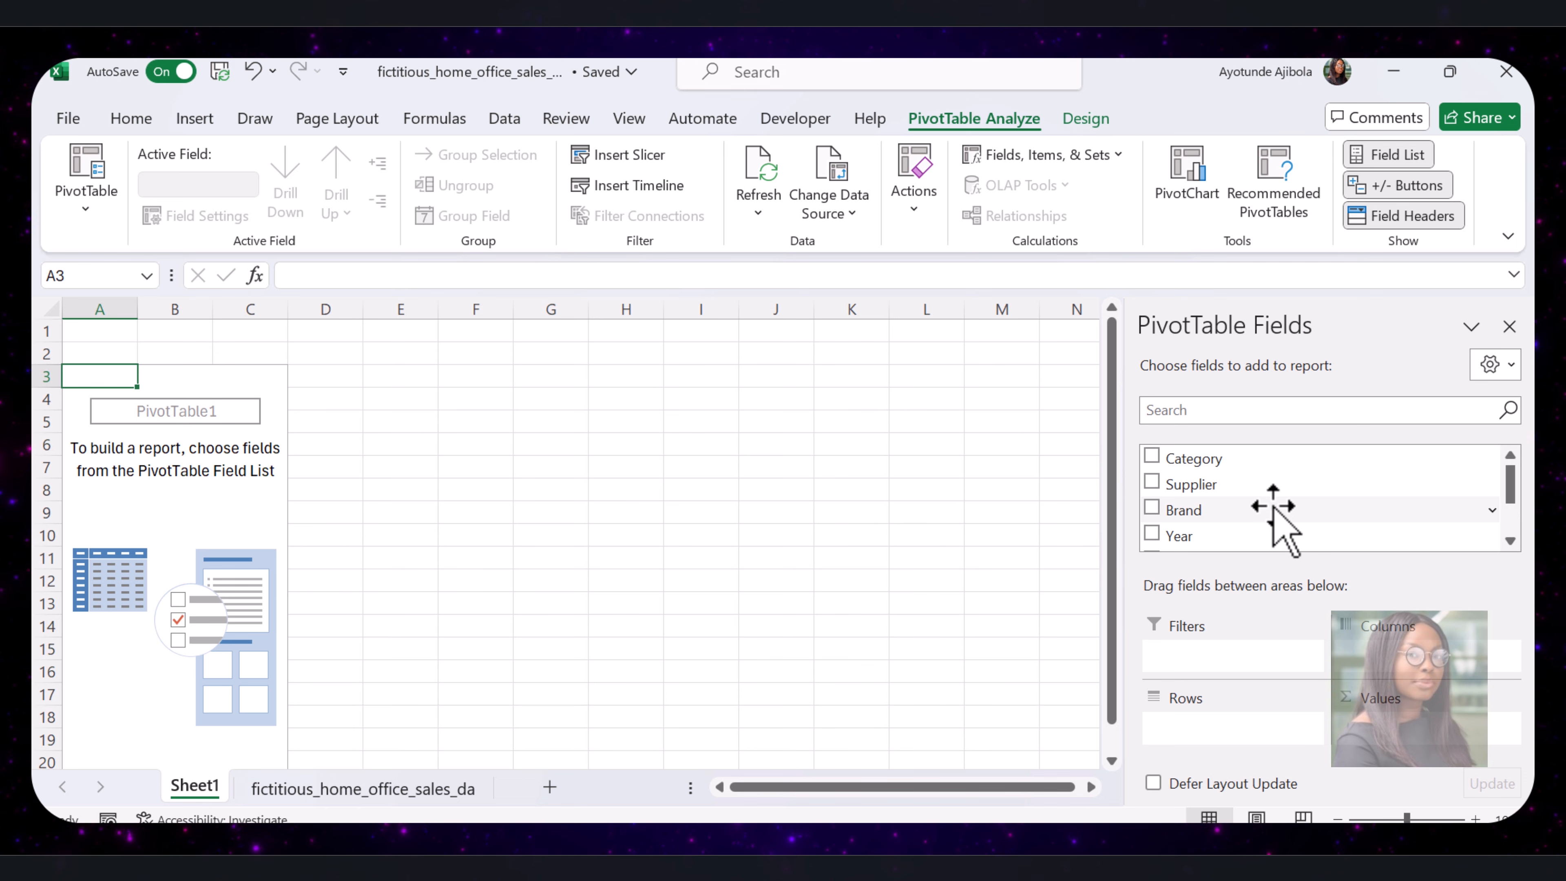
Nest the Supplier, Brand and Category fields, in that order, as rows of the PivotTable.
drag(1234, 490, 1232, 731)
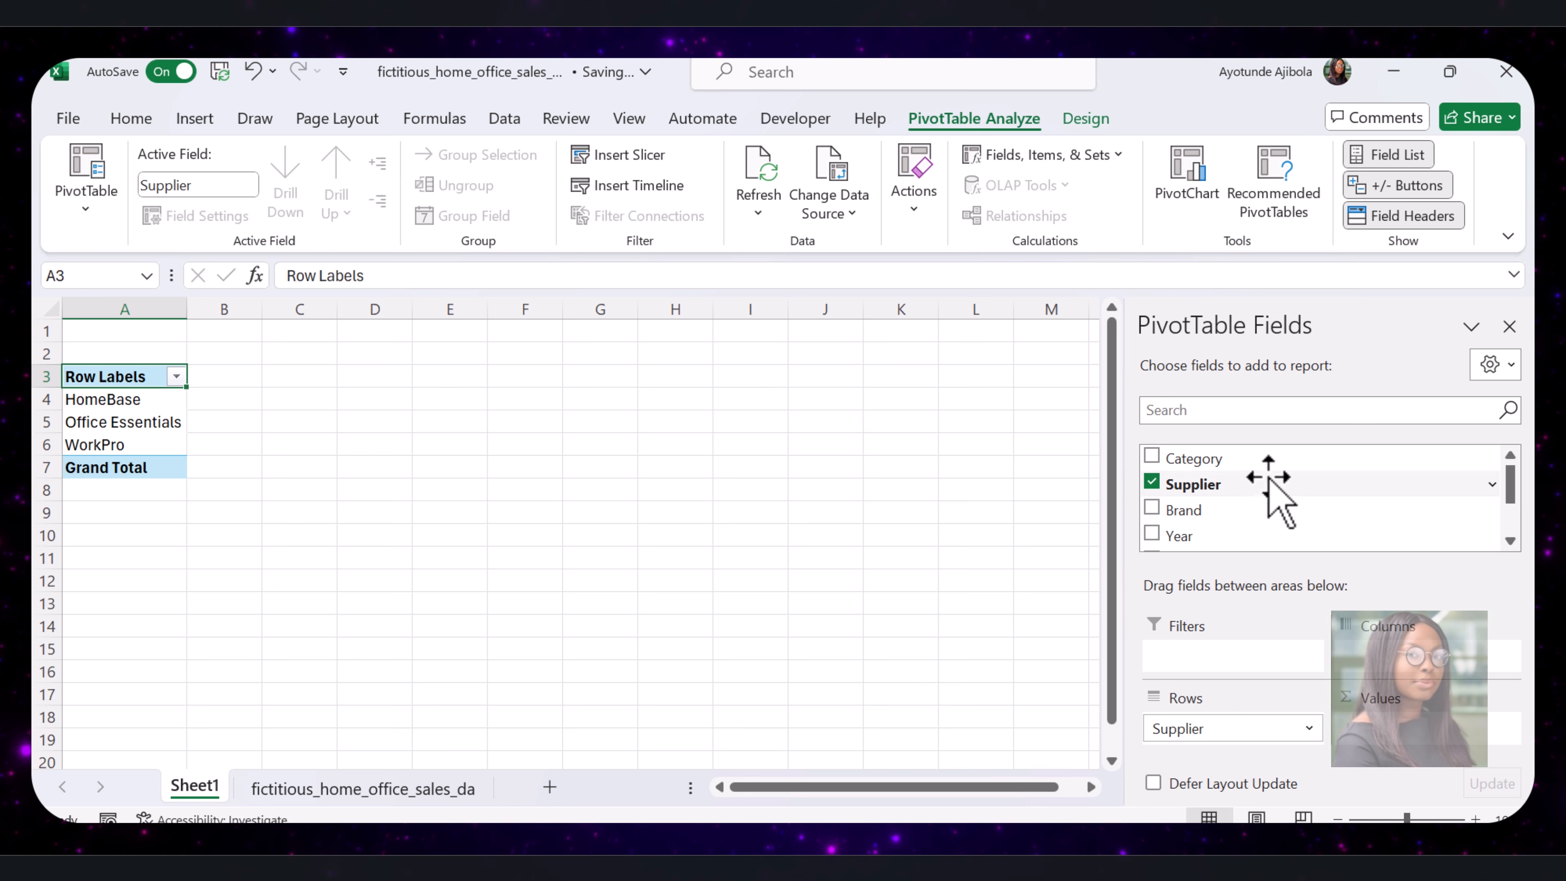
drag(1208, 509, 1207, 739)
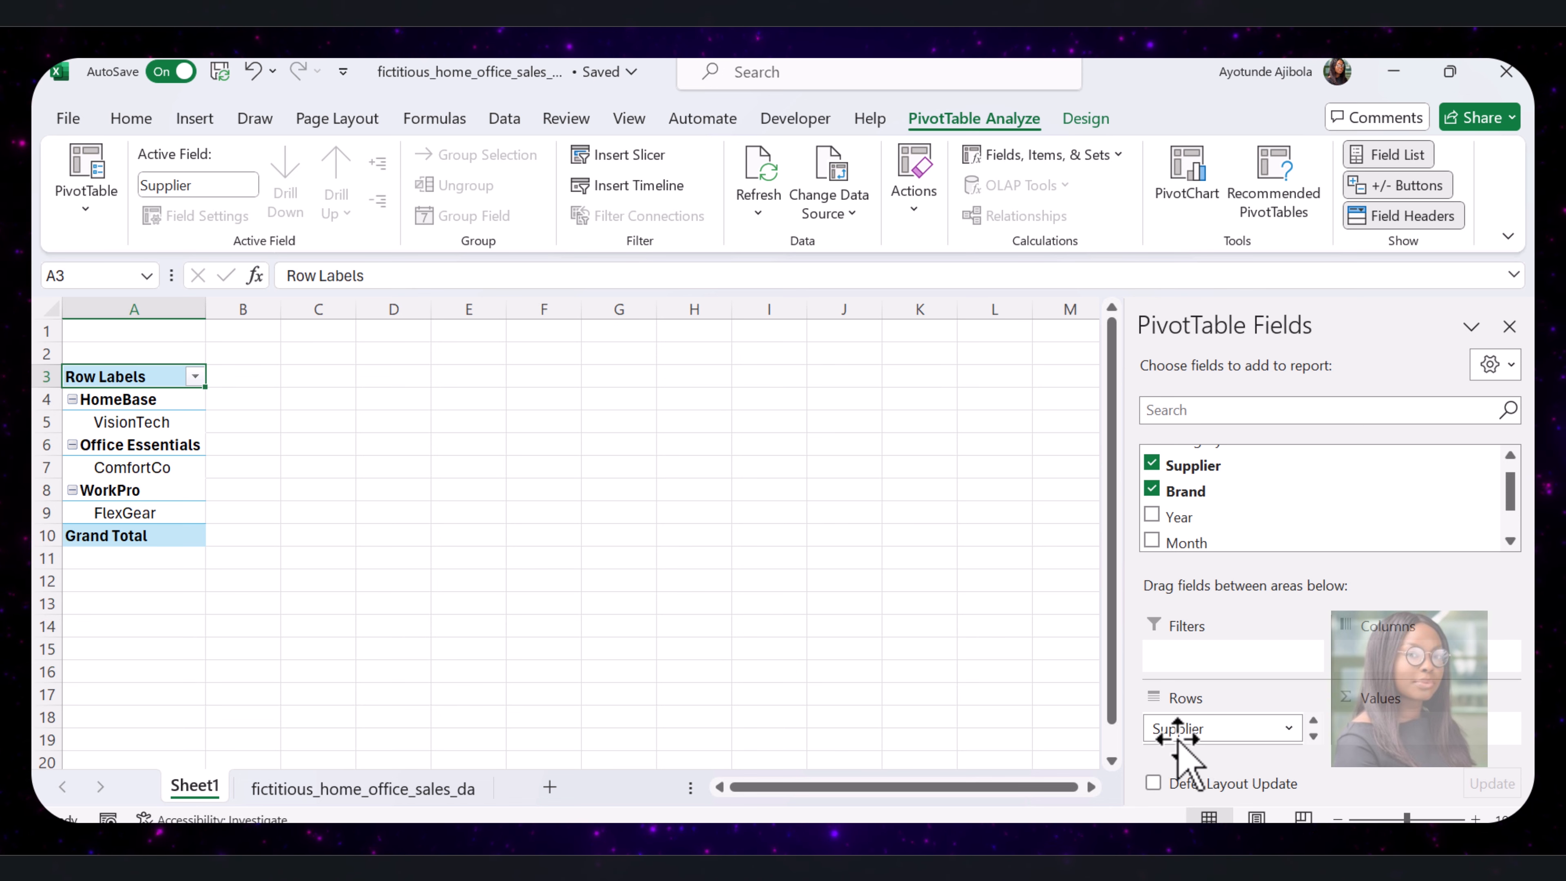
scroll(1259, 507, up, 1)
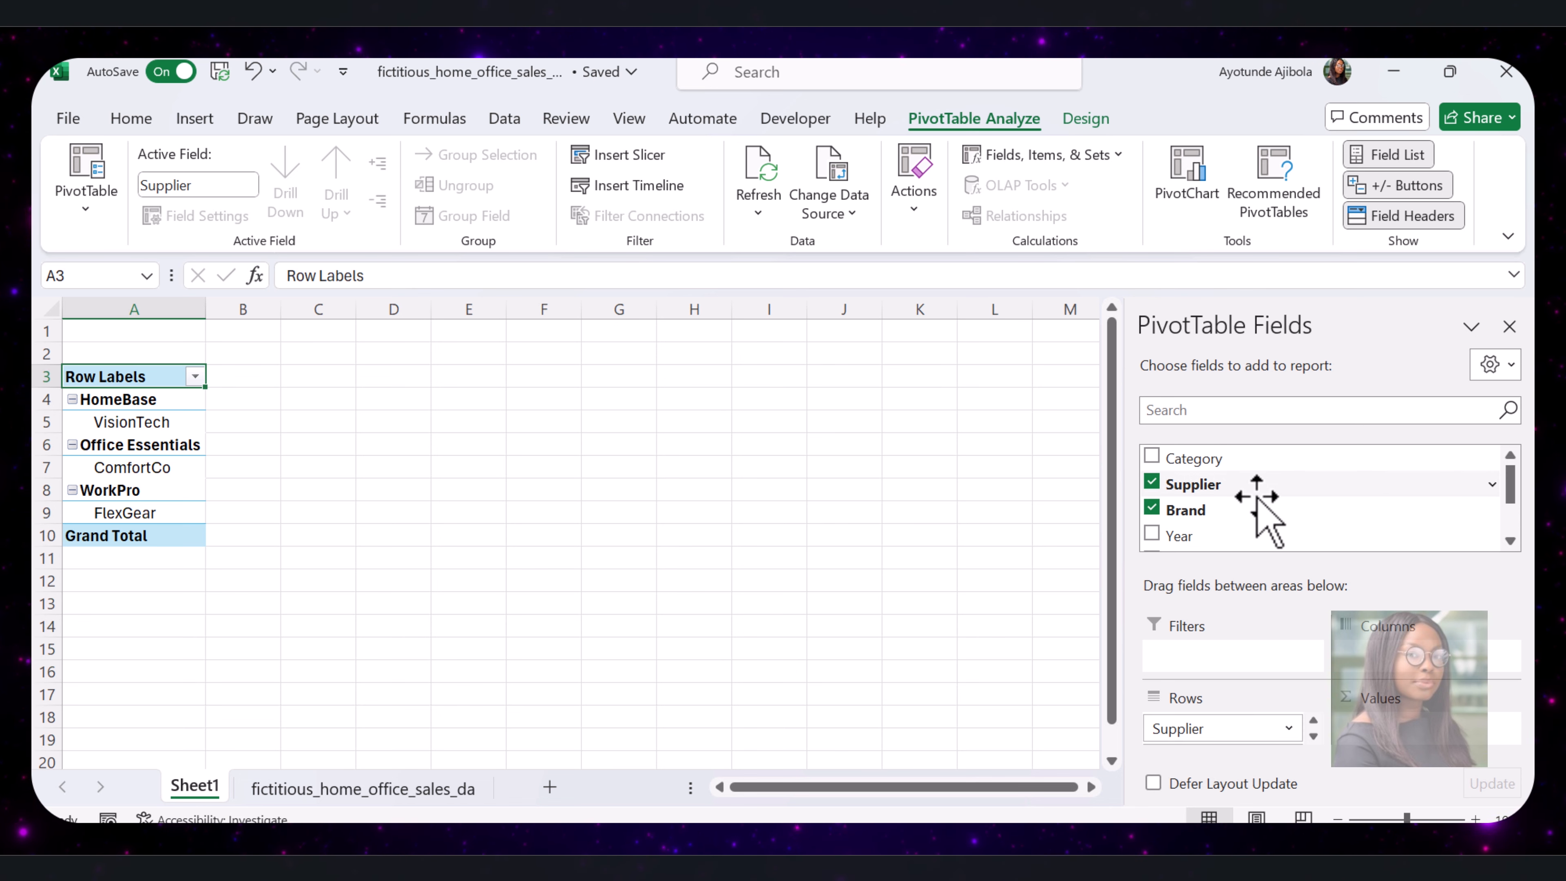
drag(1220, 458, 1317, 733)
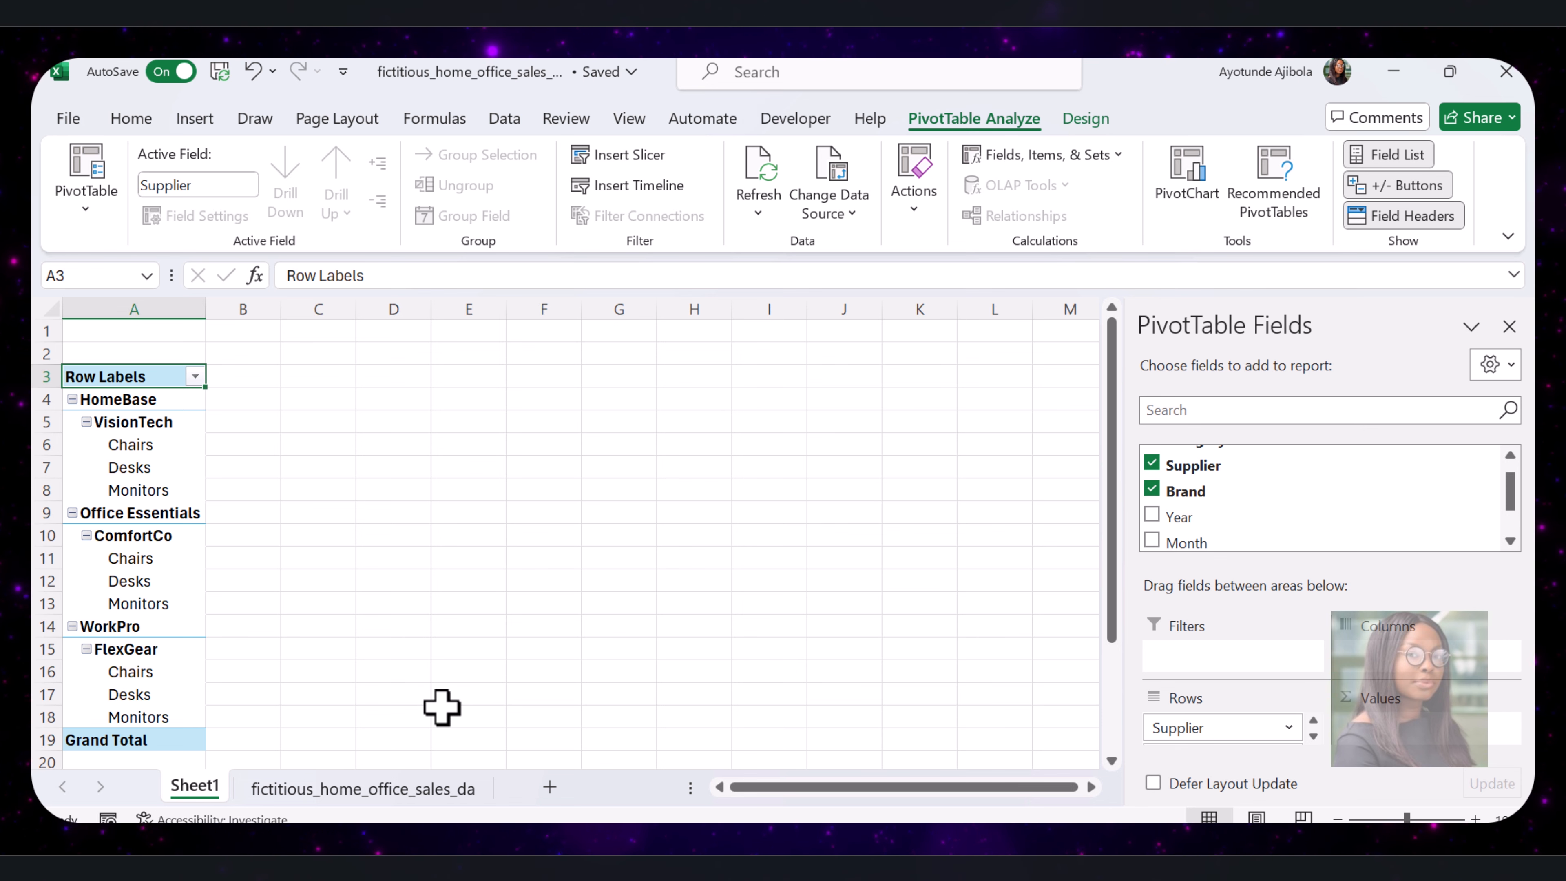
Create a copy of Sheet1 in the same workbook, placed before Sheet1.
right_click(182, 778)
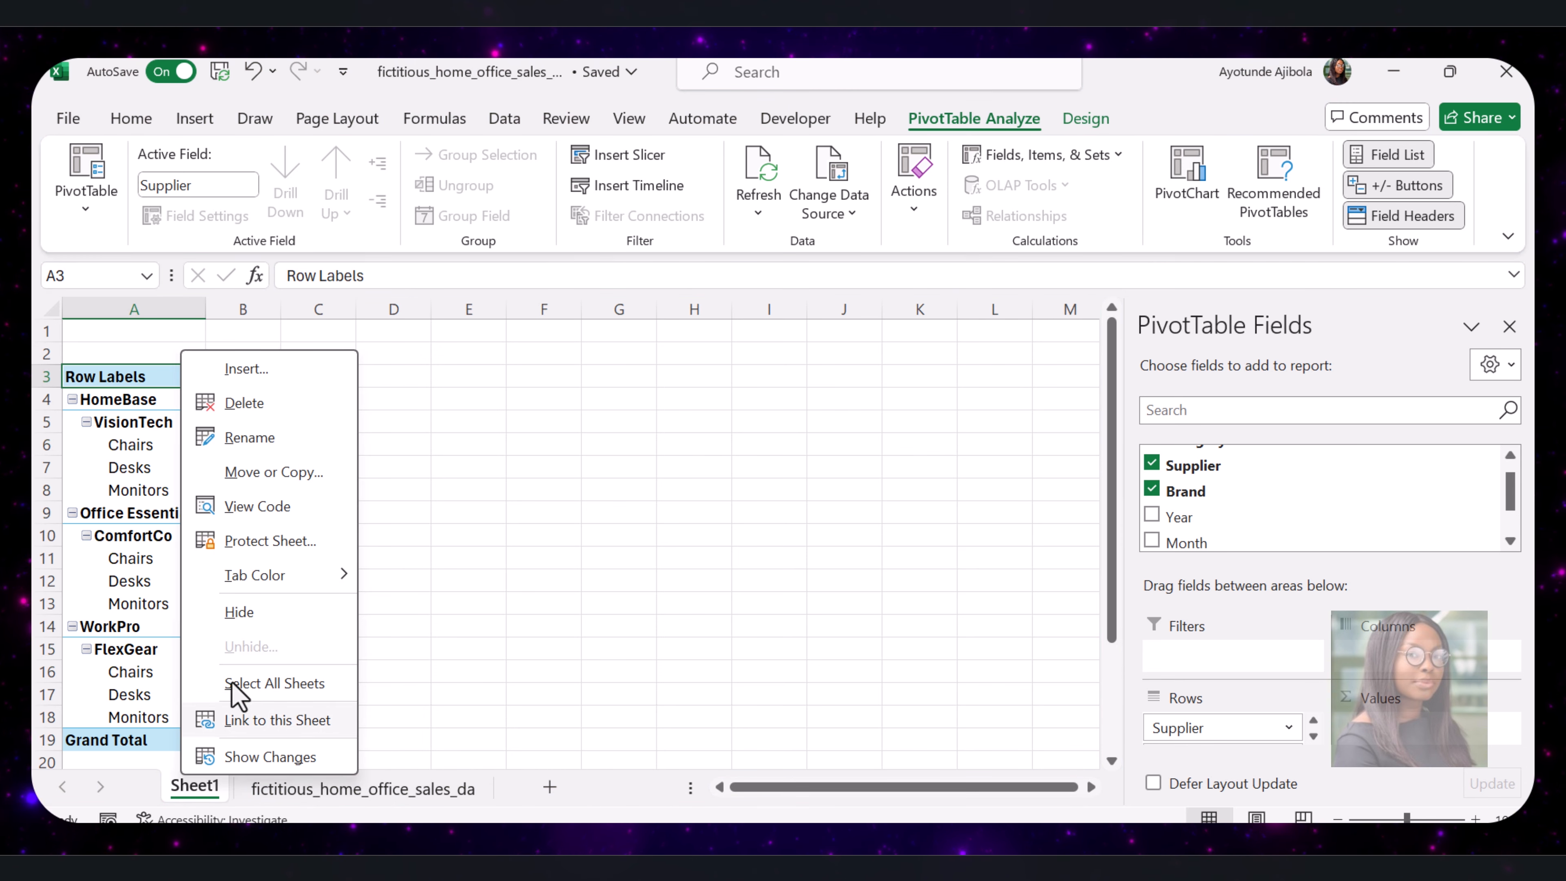
click(282, 474)
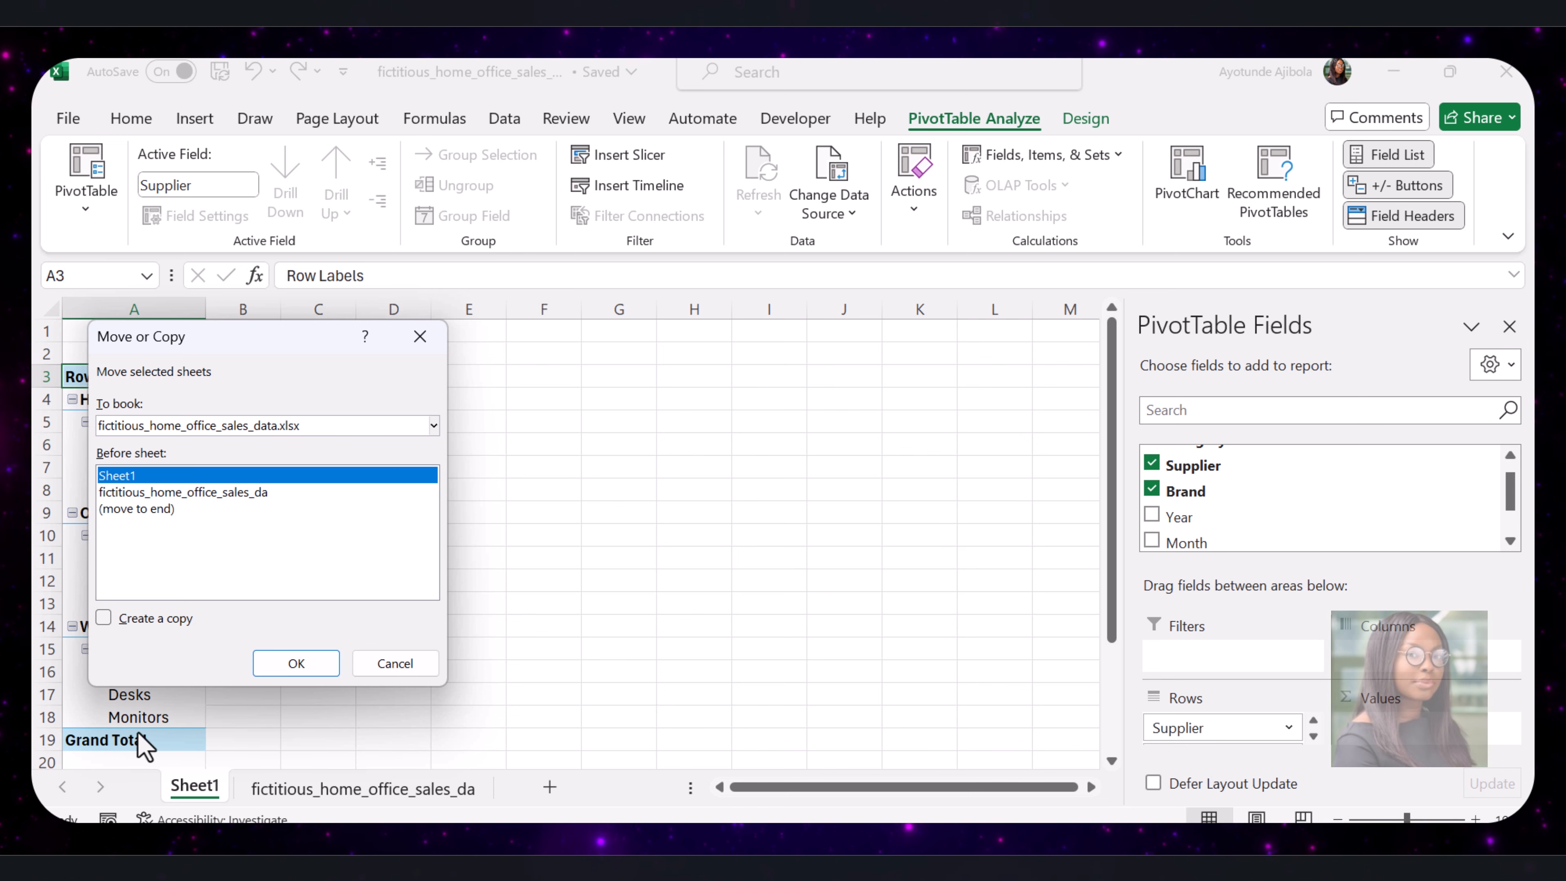
click(104, 617)
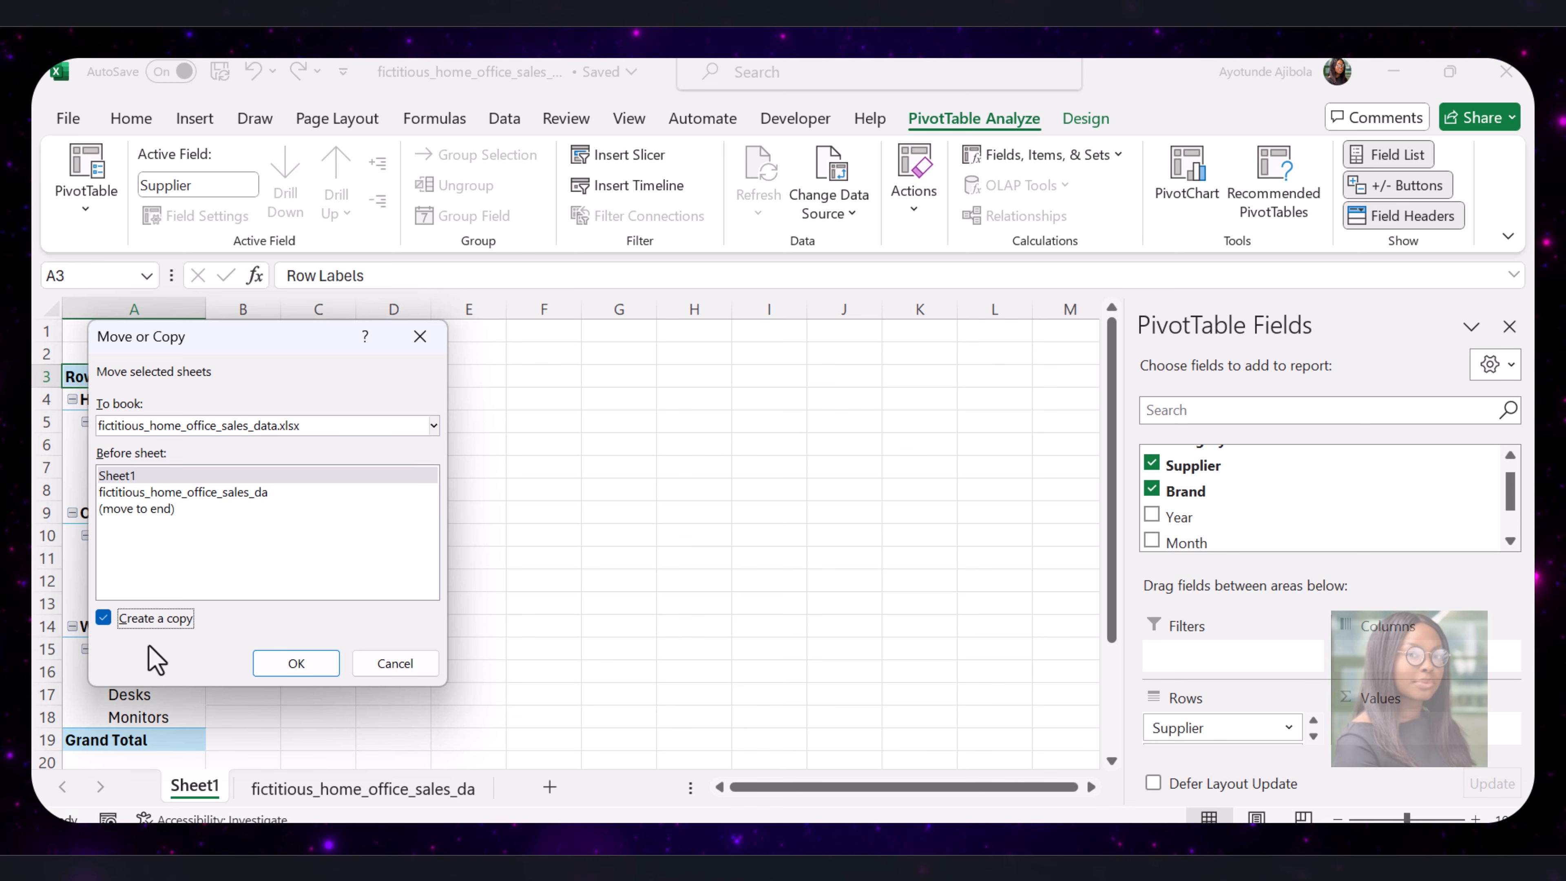
click(276, 667)
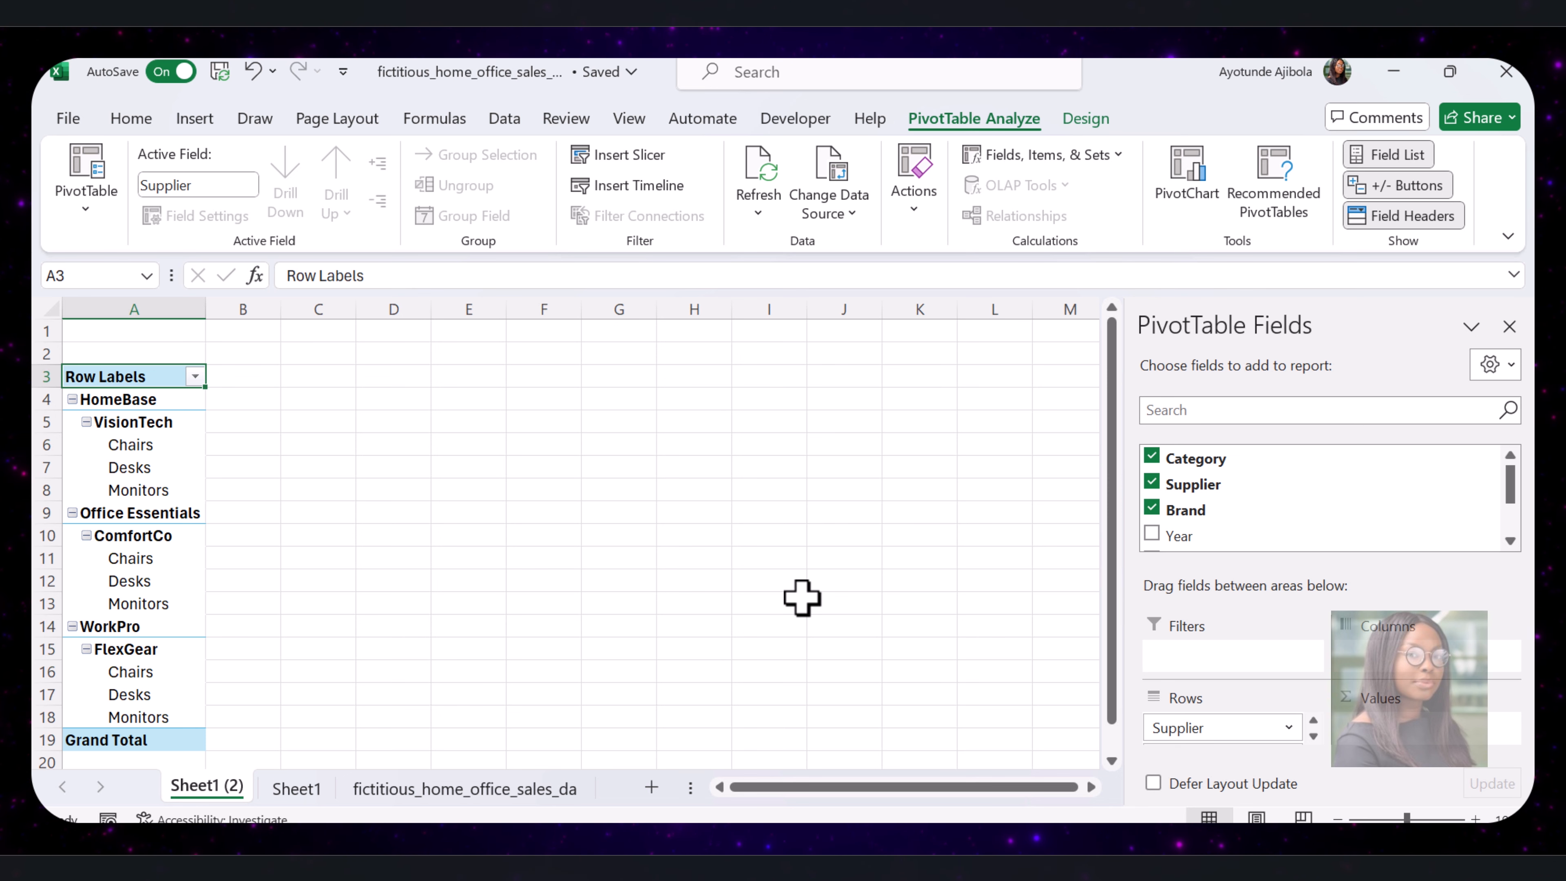
Remove the Category field from the rows of the copied sheet's PivotTable.
click(1313, 736)
click(1313, 737)
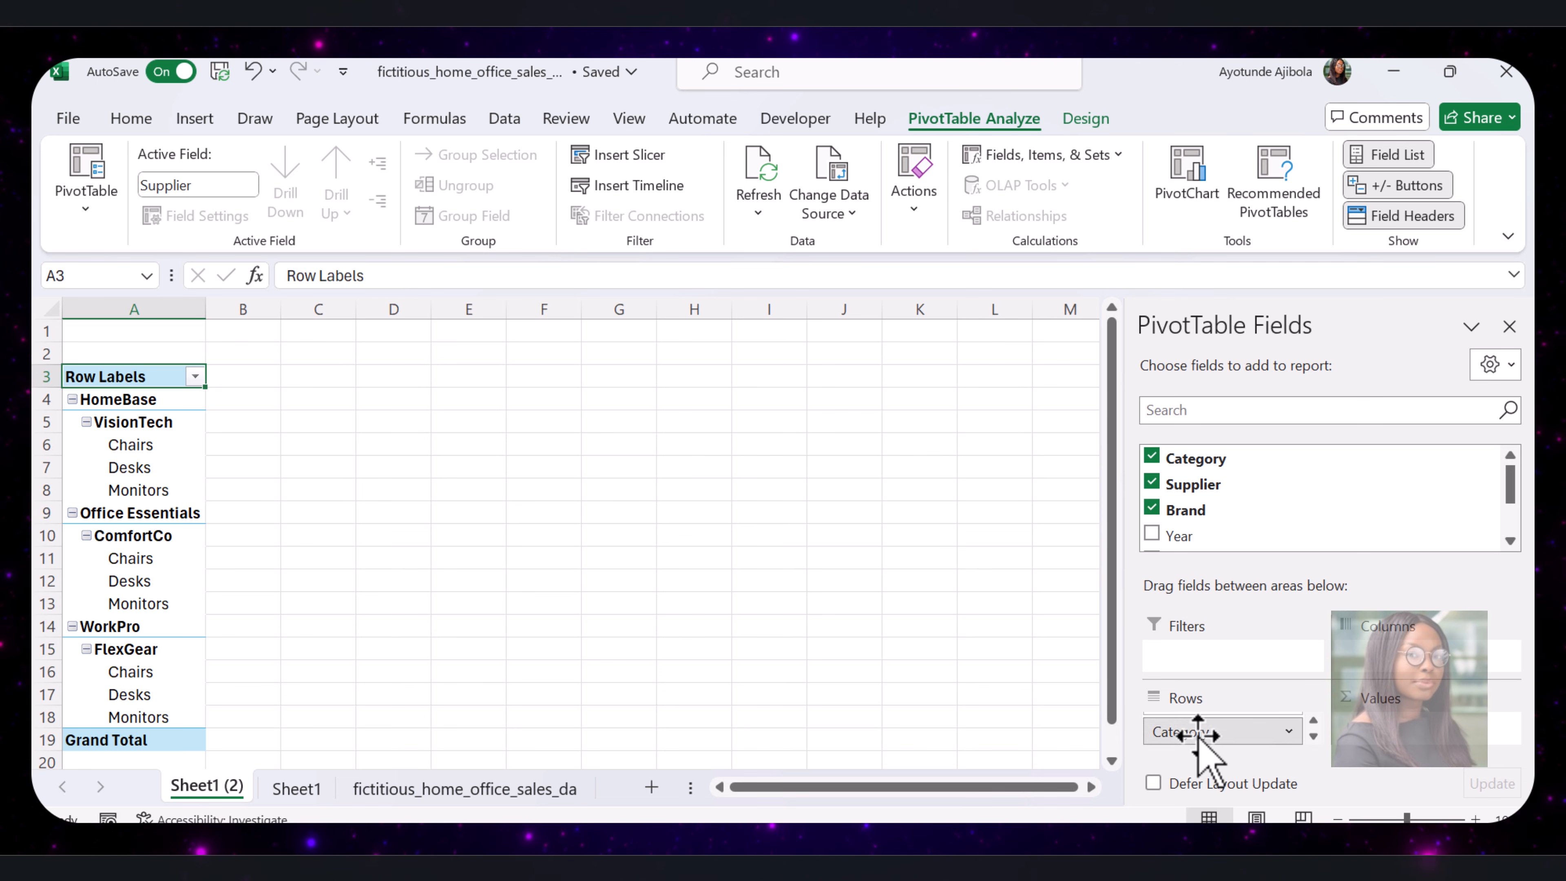
drag(1207, 738, 926, 668)
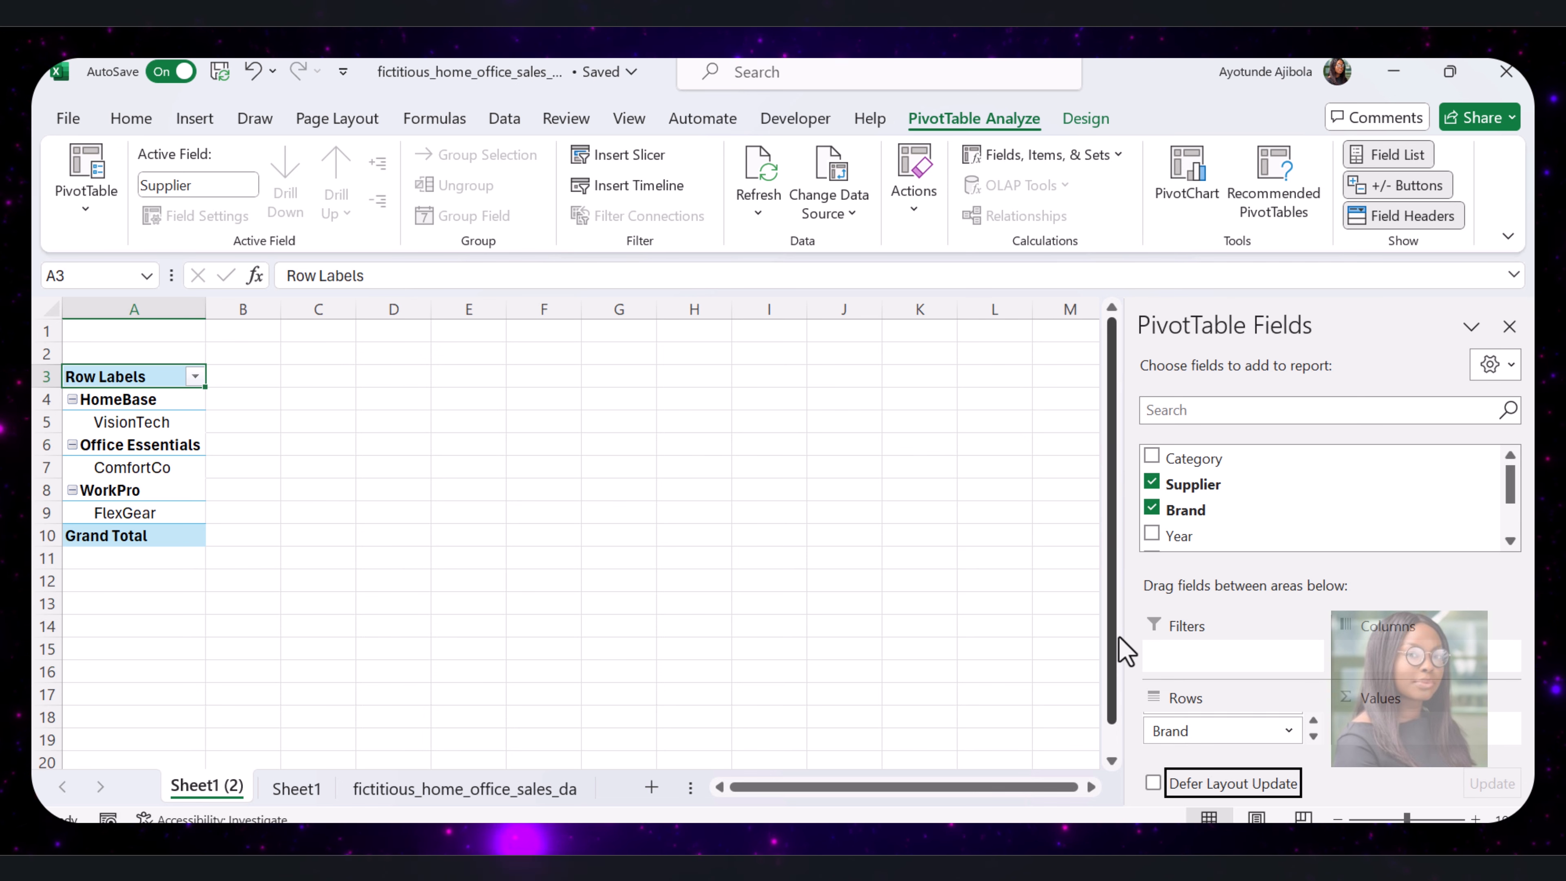
Add Year as the PivotTable's column field and the sum of Monthly Profit as its values.
drag(1209, 537, 1405, 648)
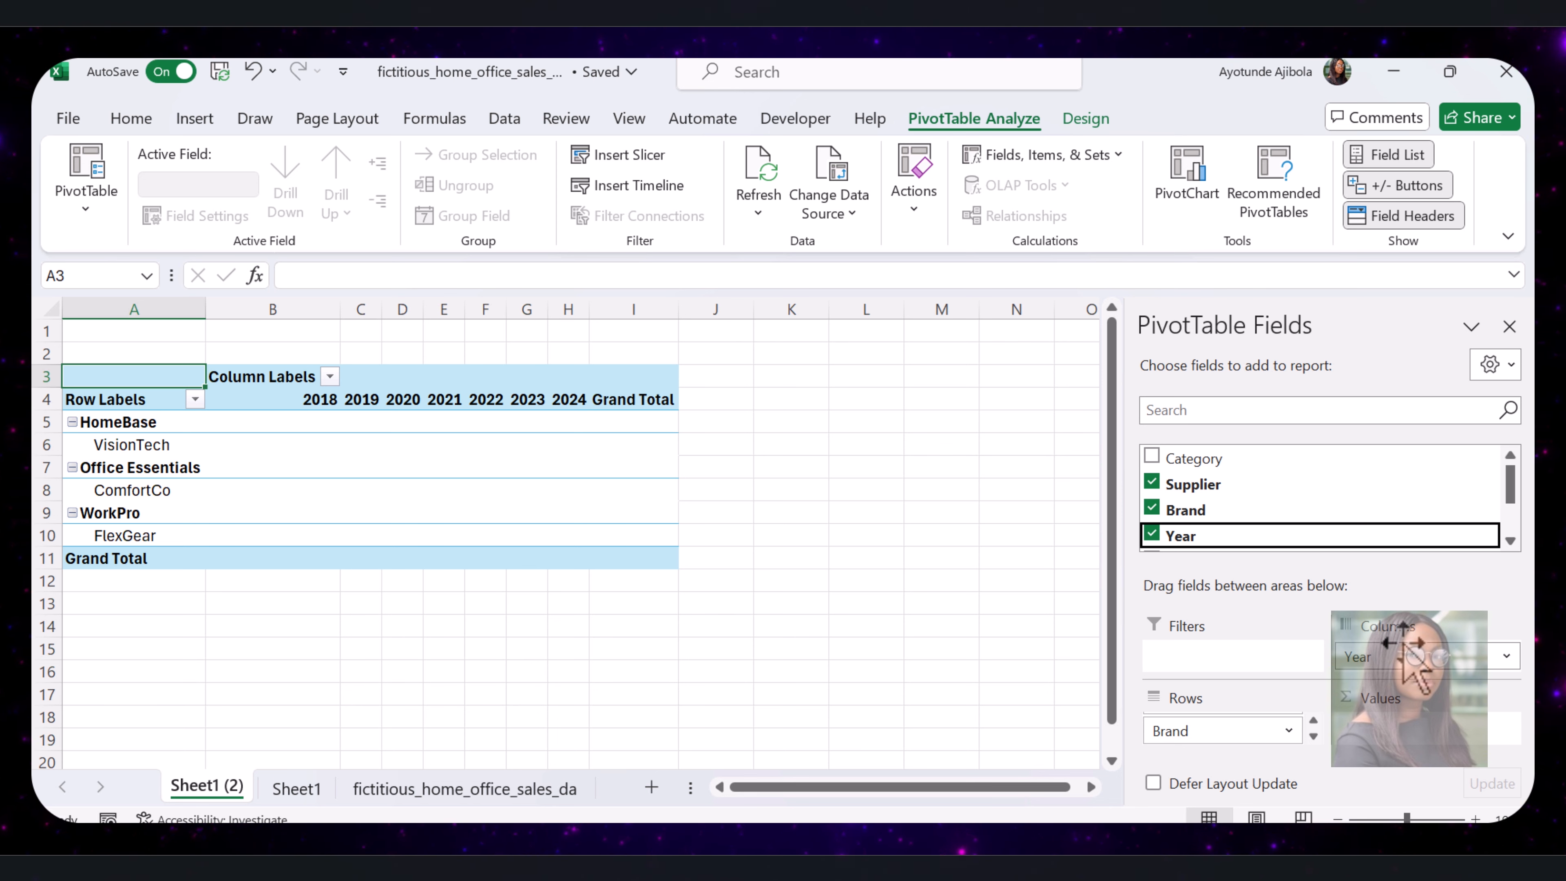
scroll(1300, 517, down, 3)
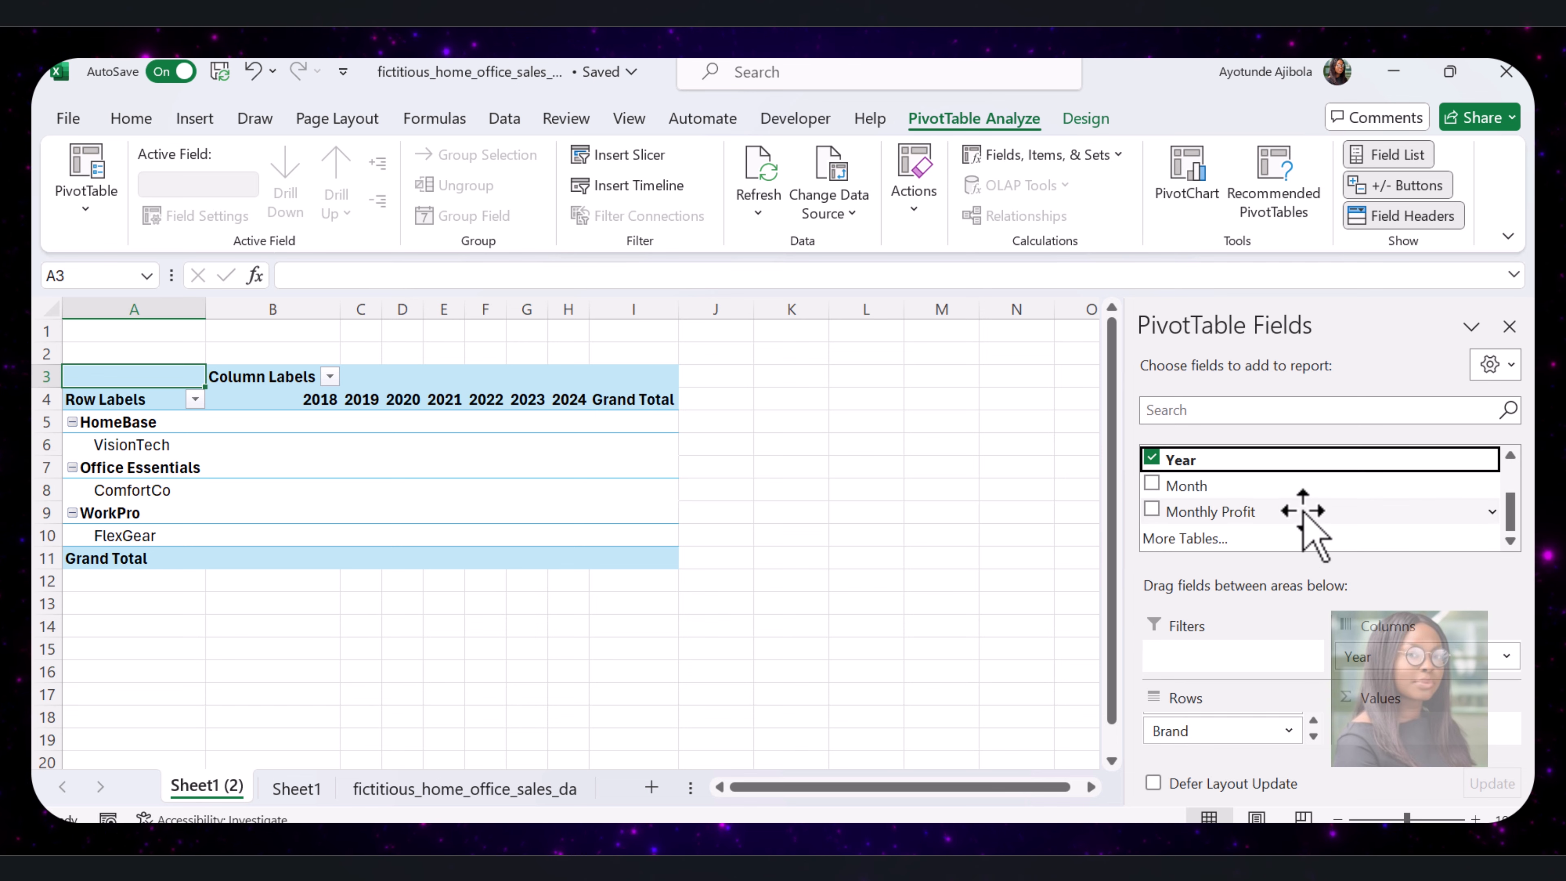
drag(1300, 517, 1421, 728)
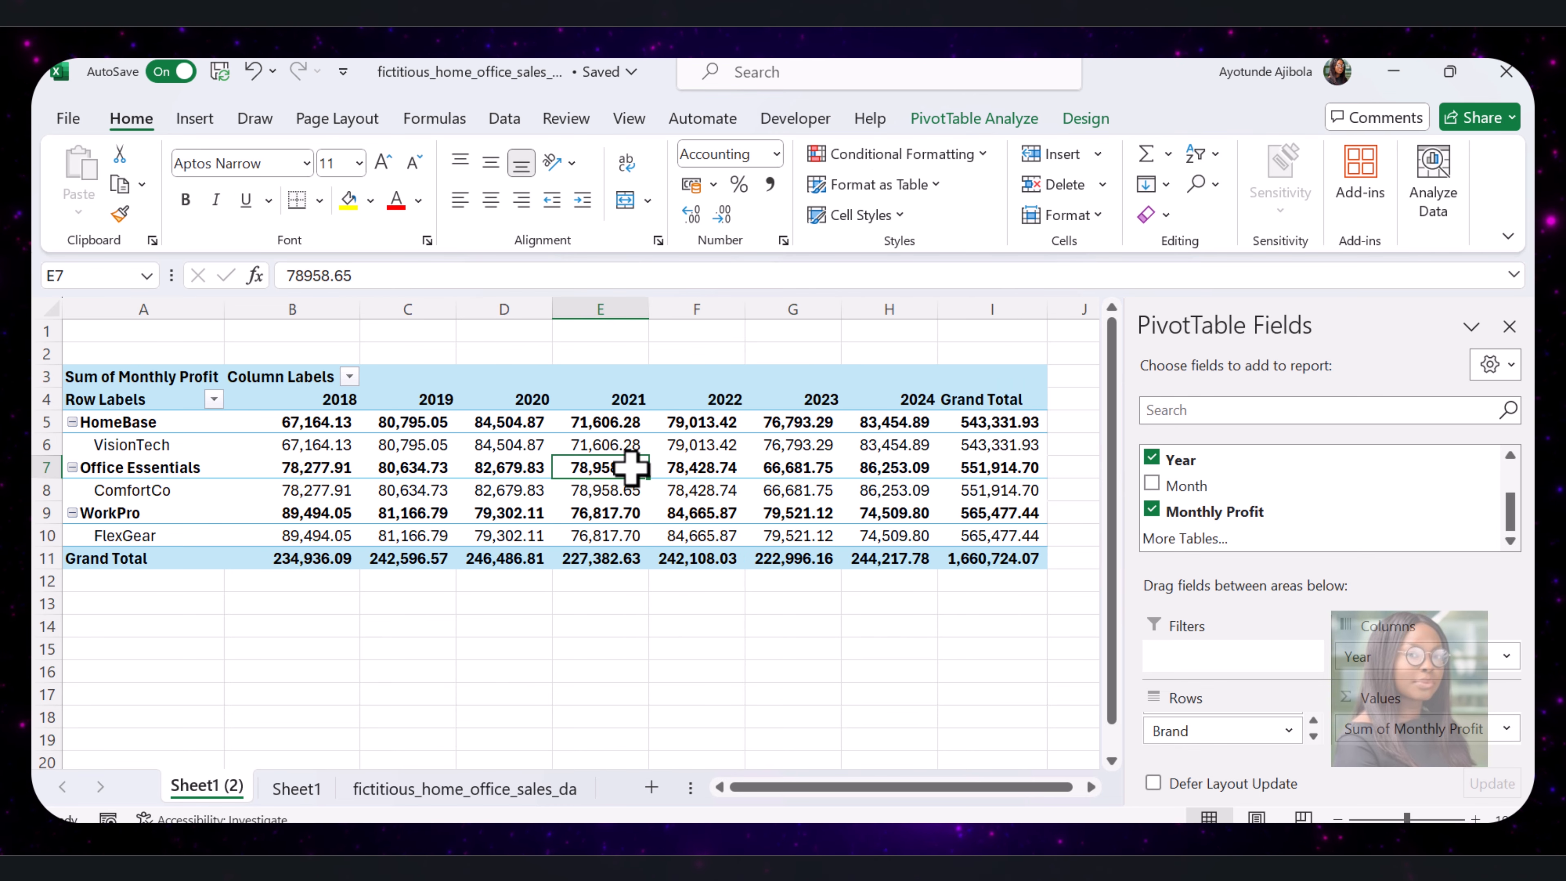
Show the Sum of Monthly Profit values as % Difference From, with Year as base field and (previous) as base item.
right_click(616, 467)
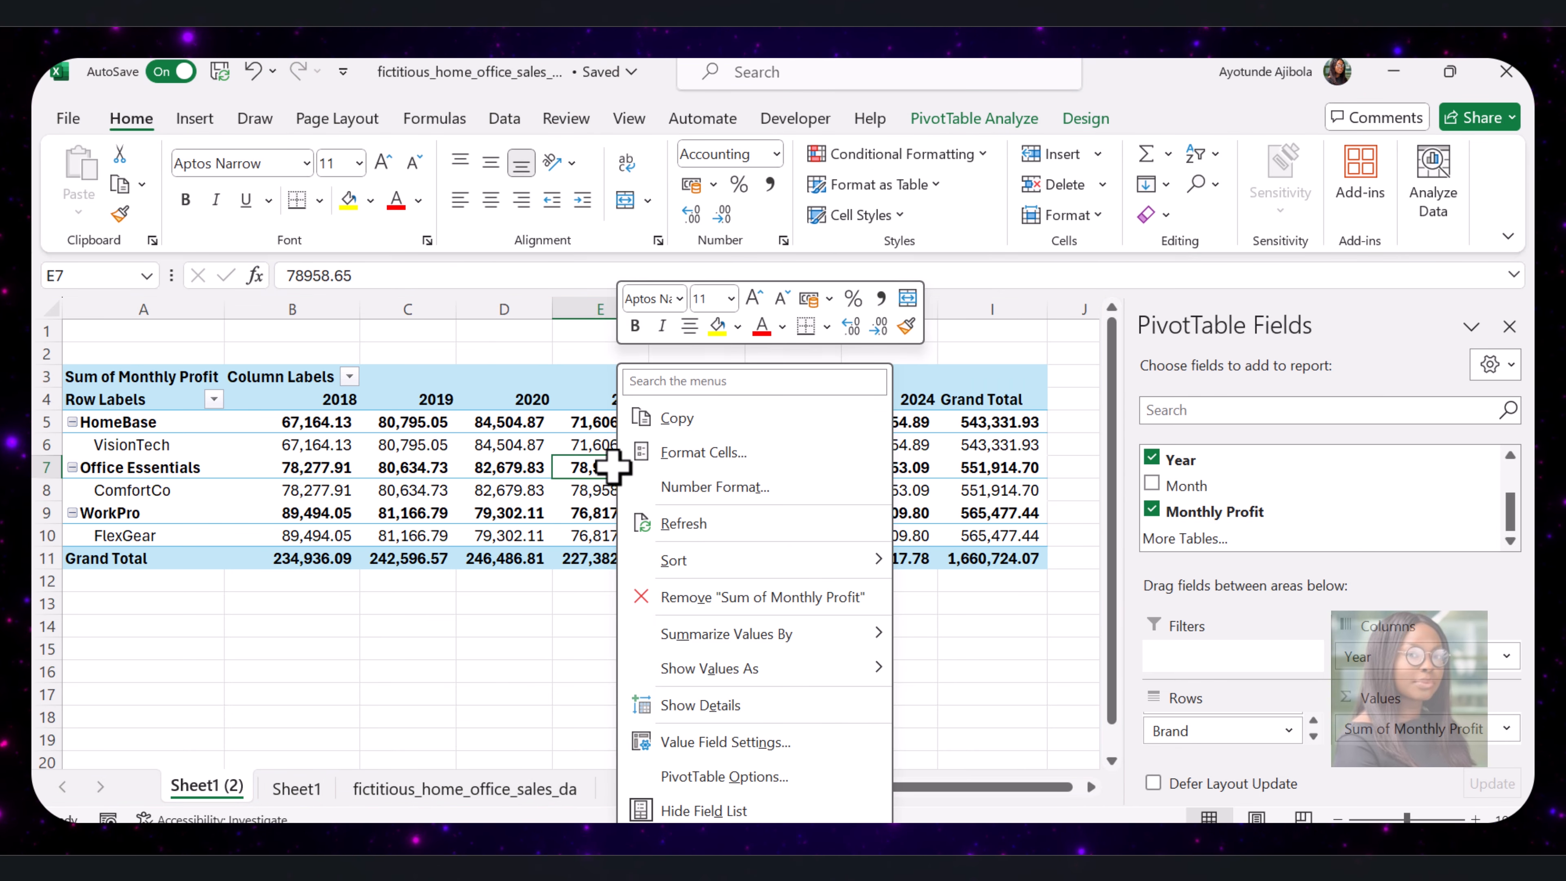
click(732, 745)
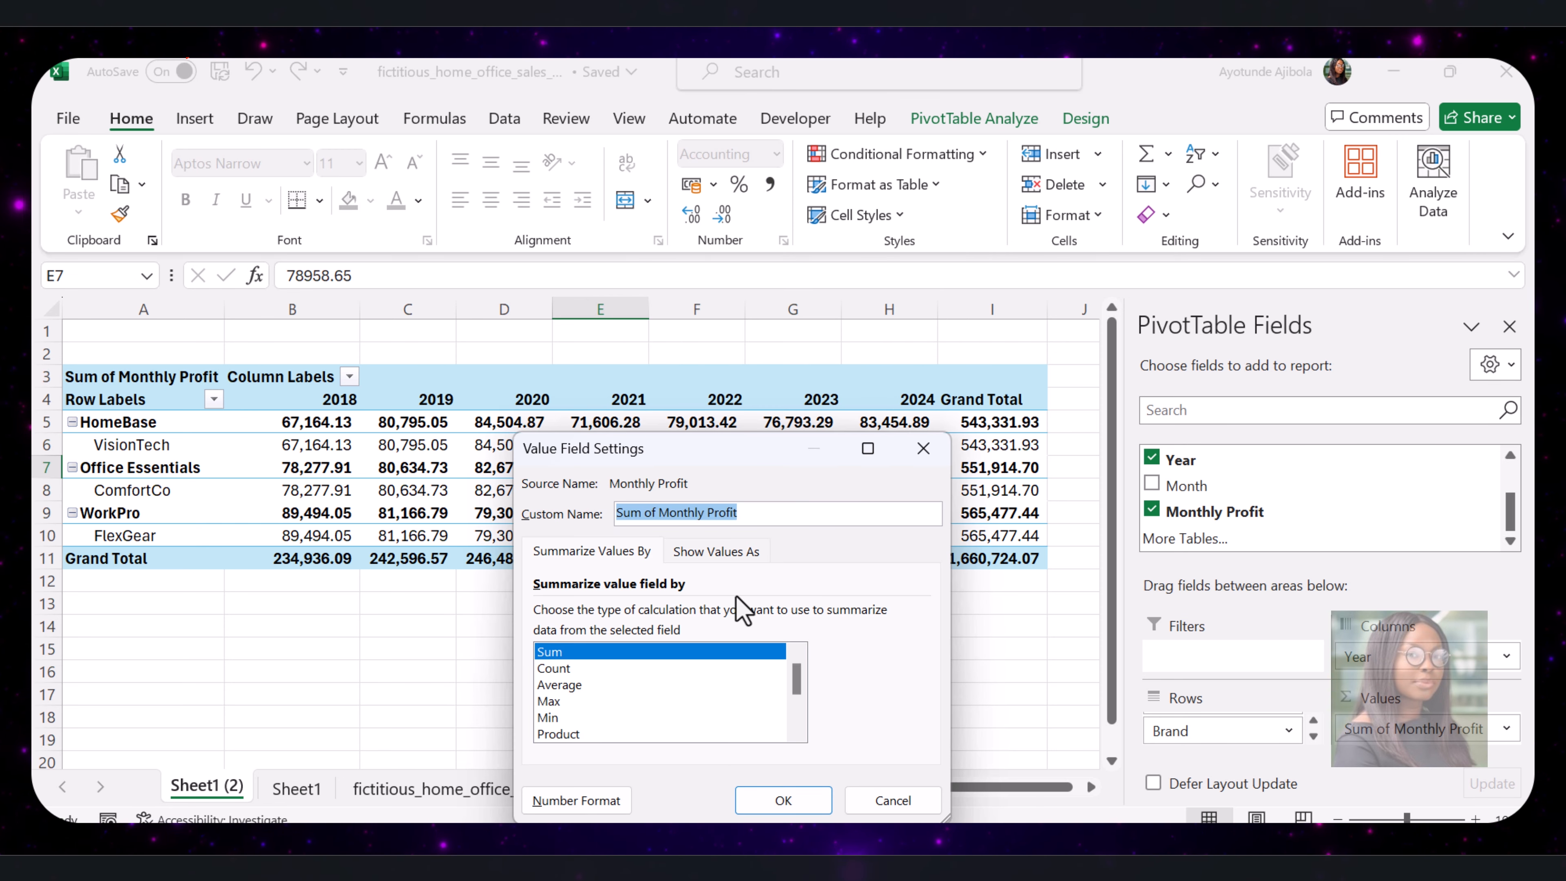
click(735, 553)
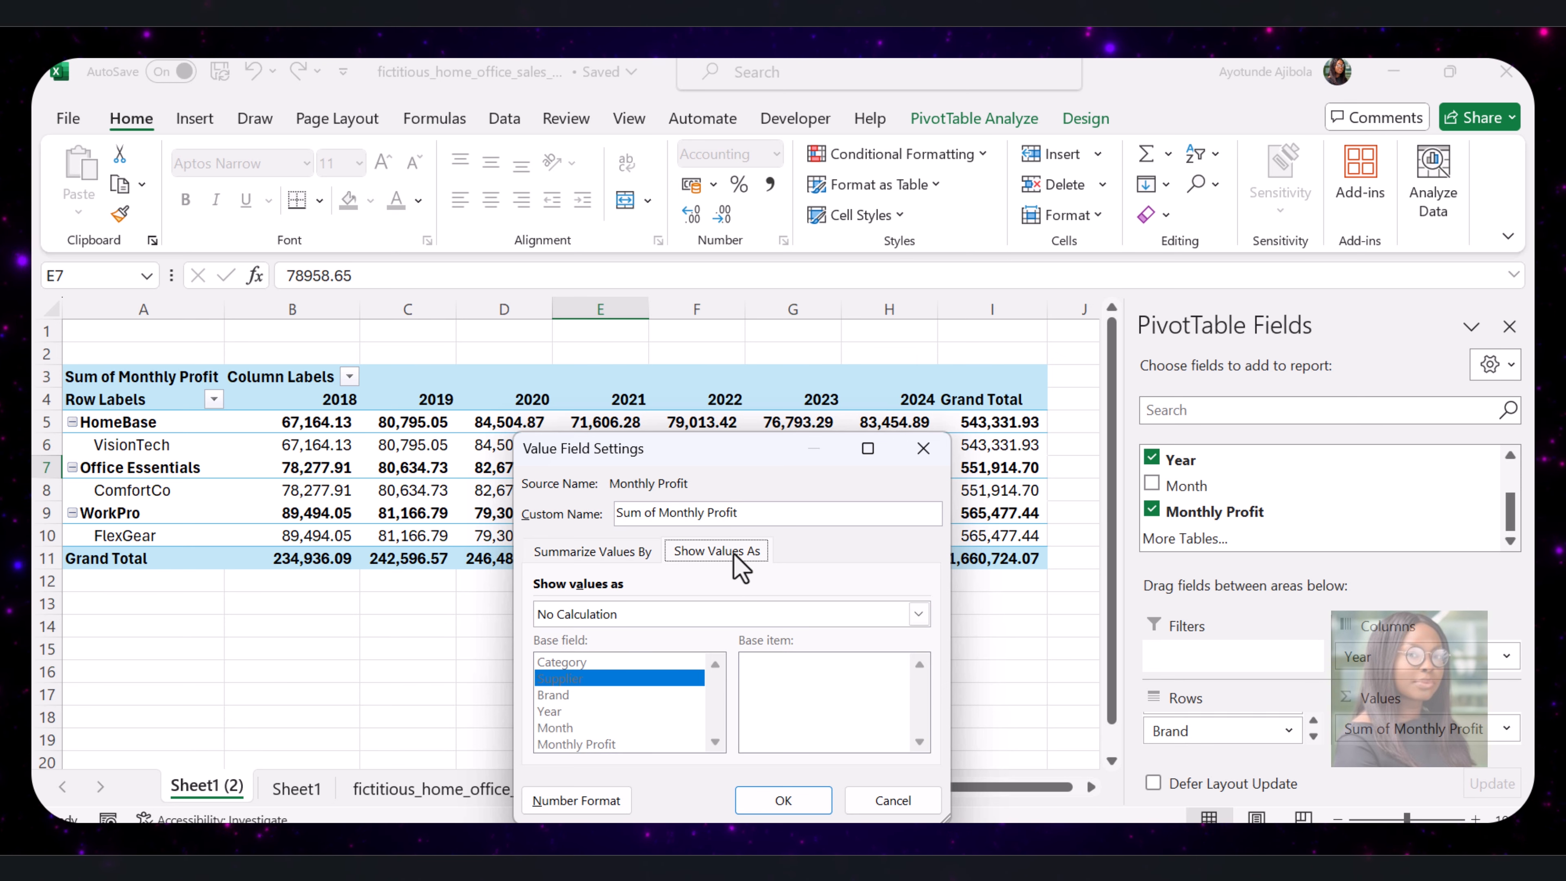
click(762, 616)
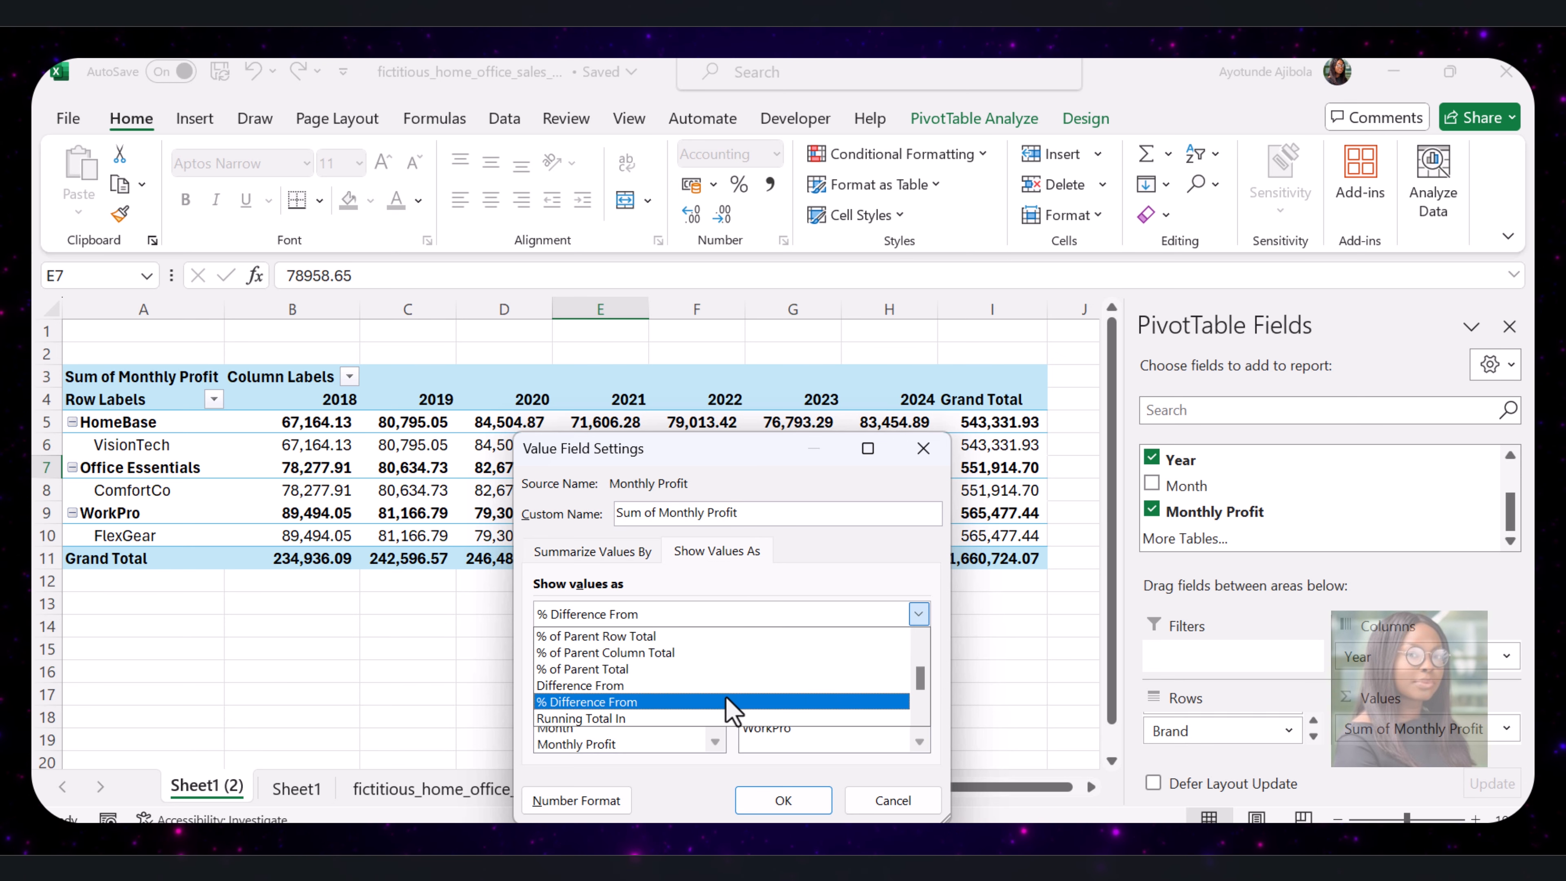
click(725, 700)
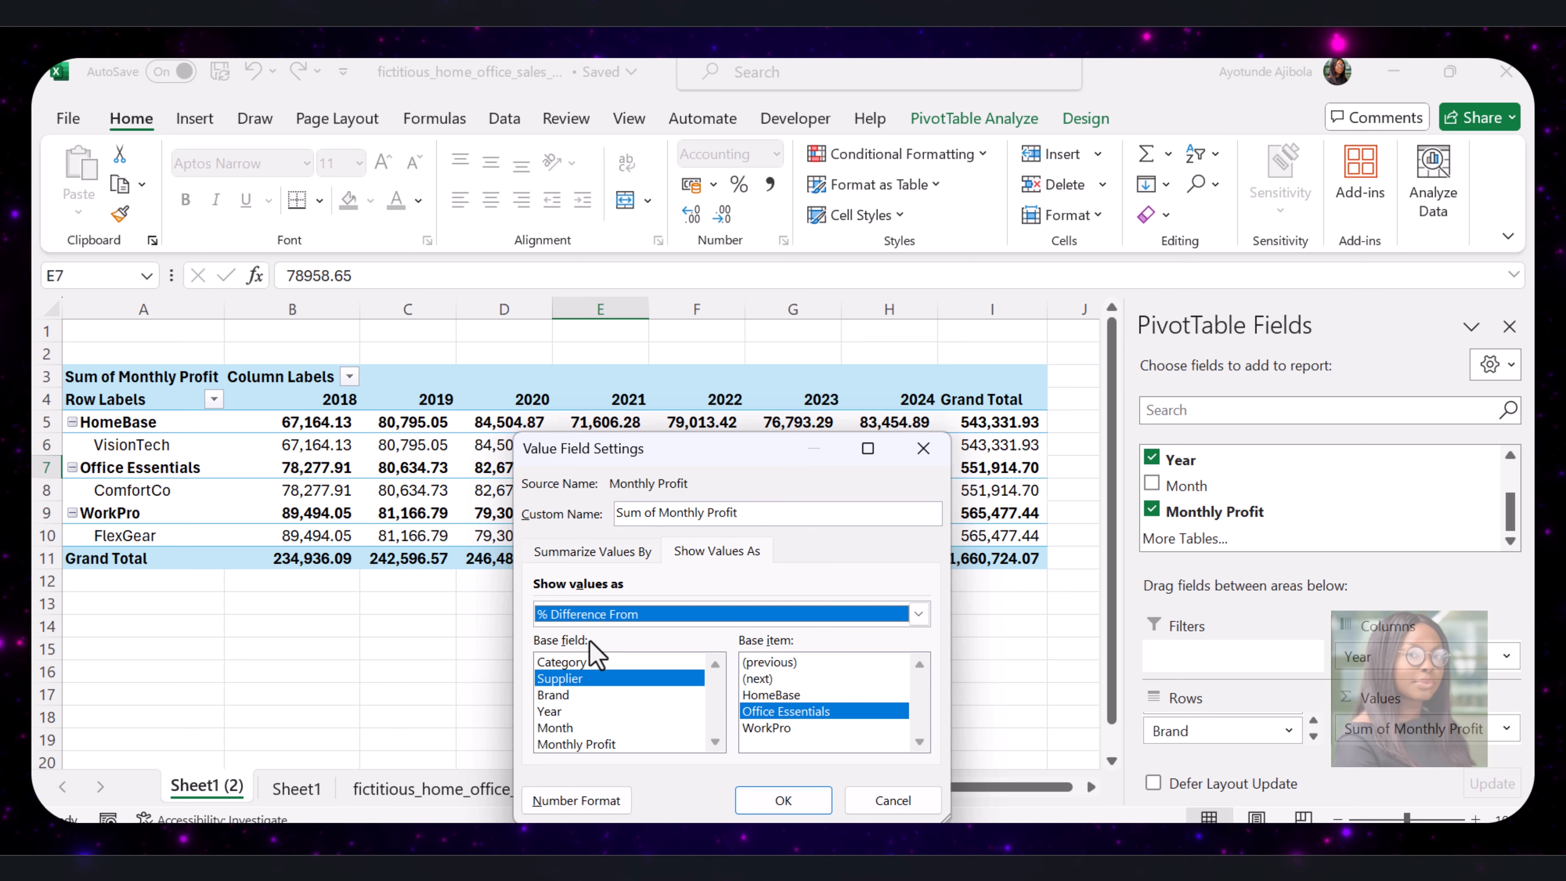
click(549, 711)
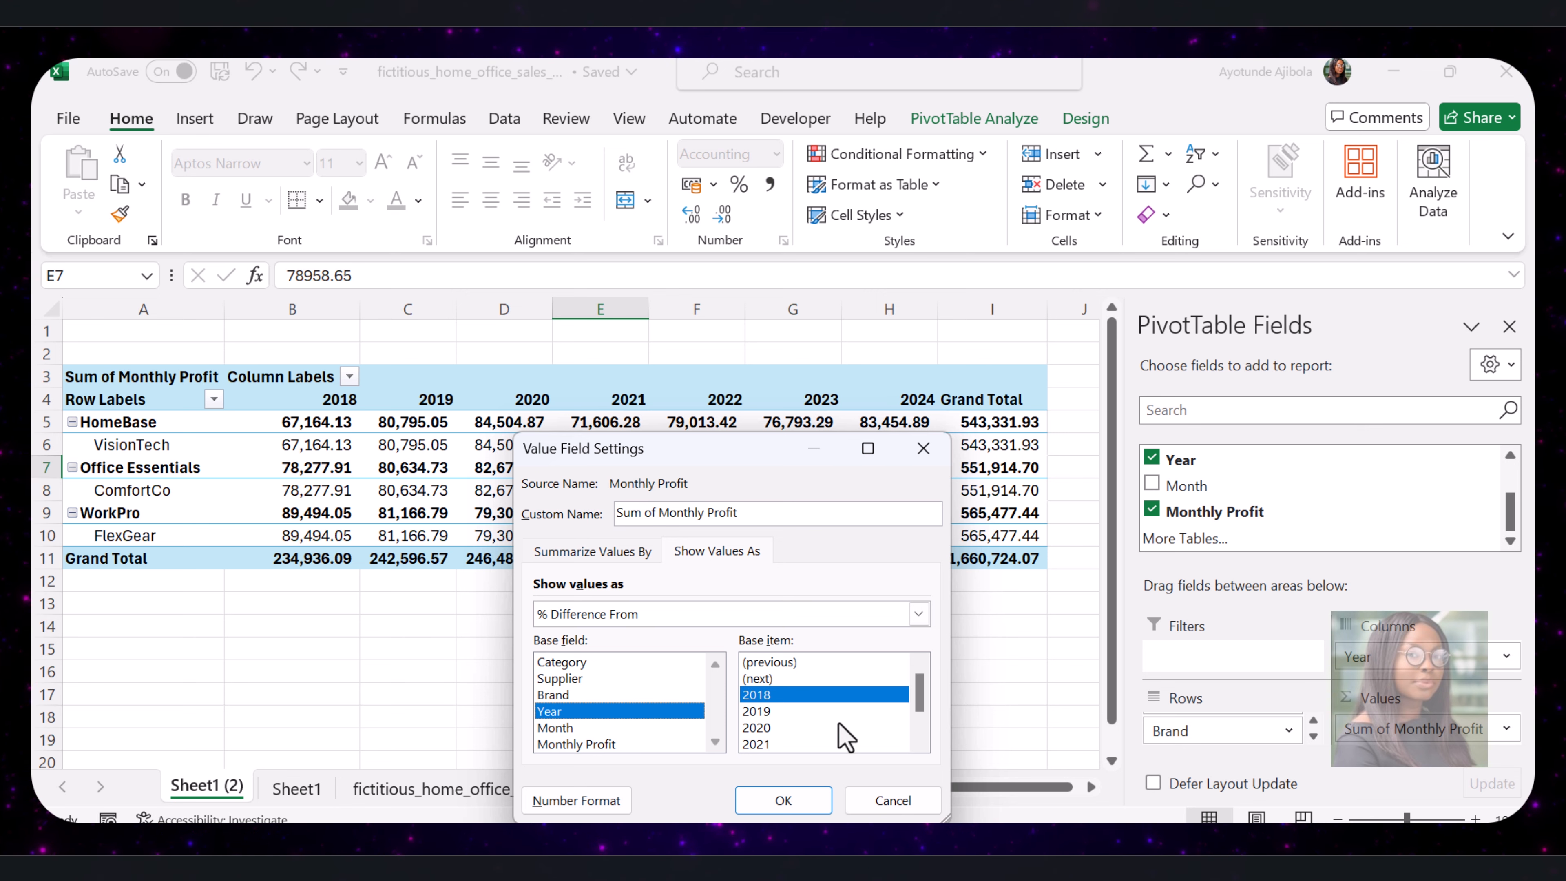
click(778, 663)
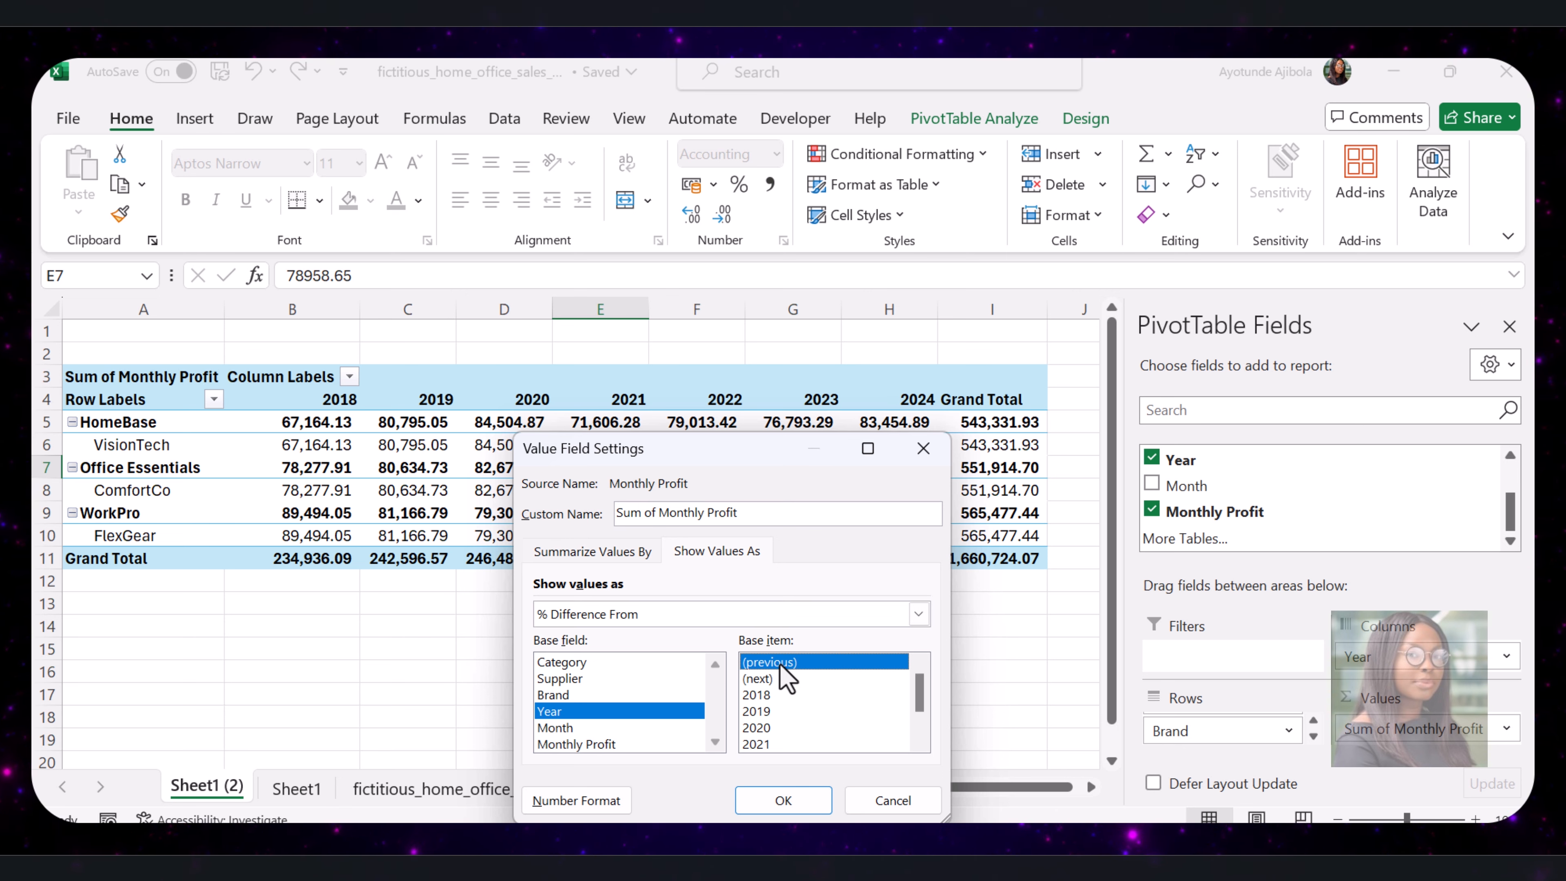
click(778, 799)
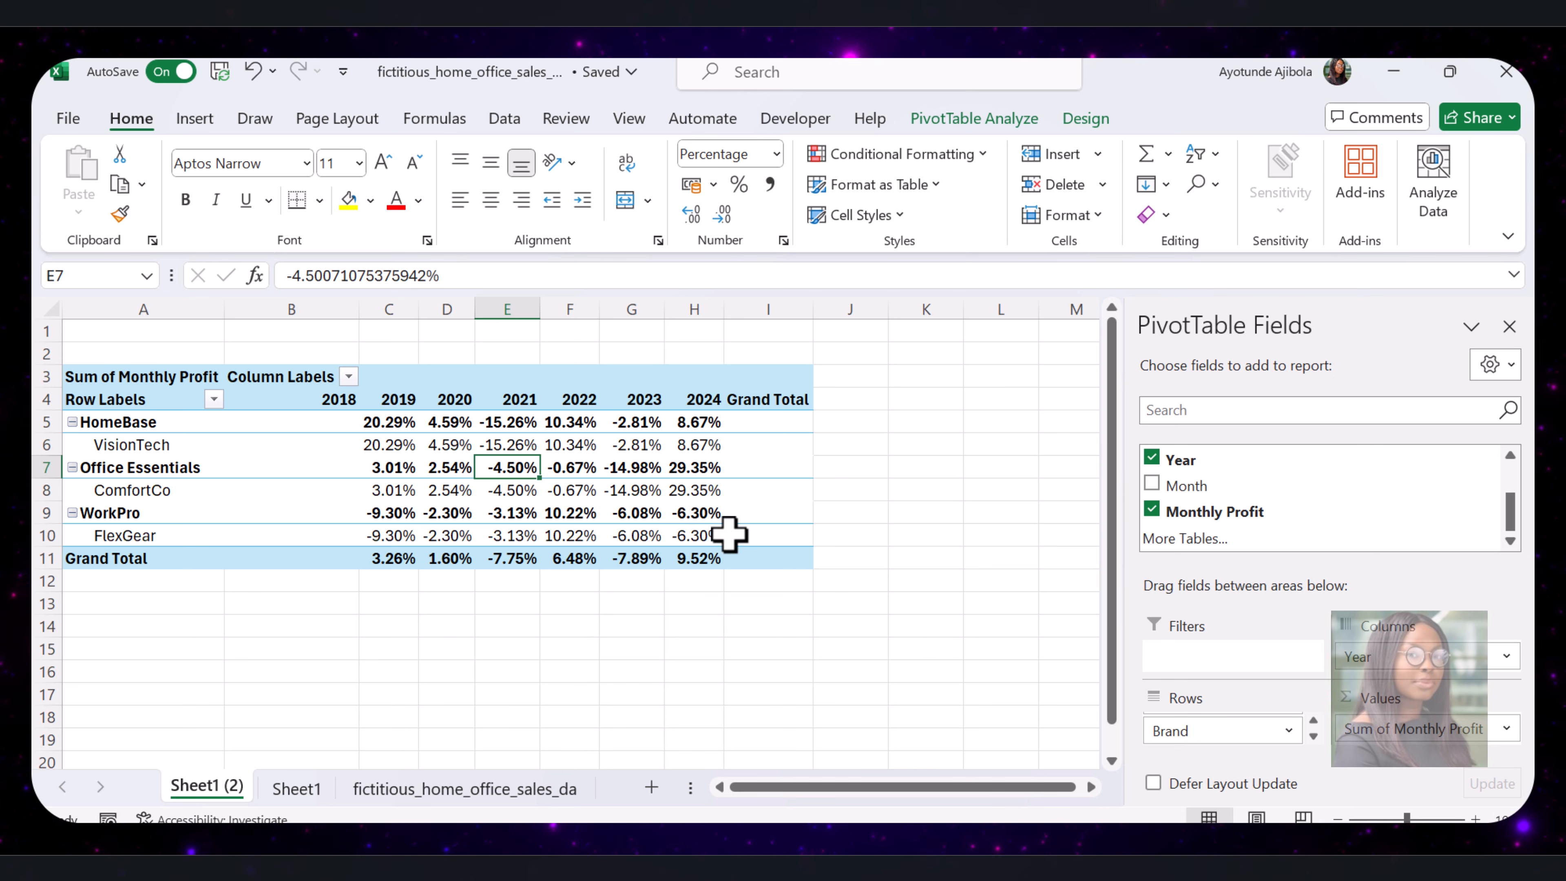
Apply the Red-White-Green color scale to the year-over-year percentages in cells C5:H10.
drag(395, 422, 692, 532)
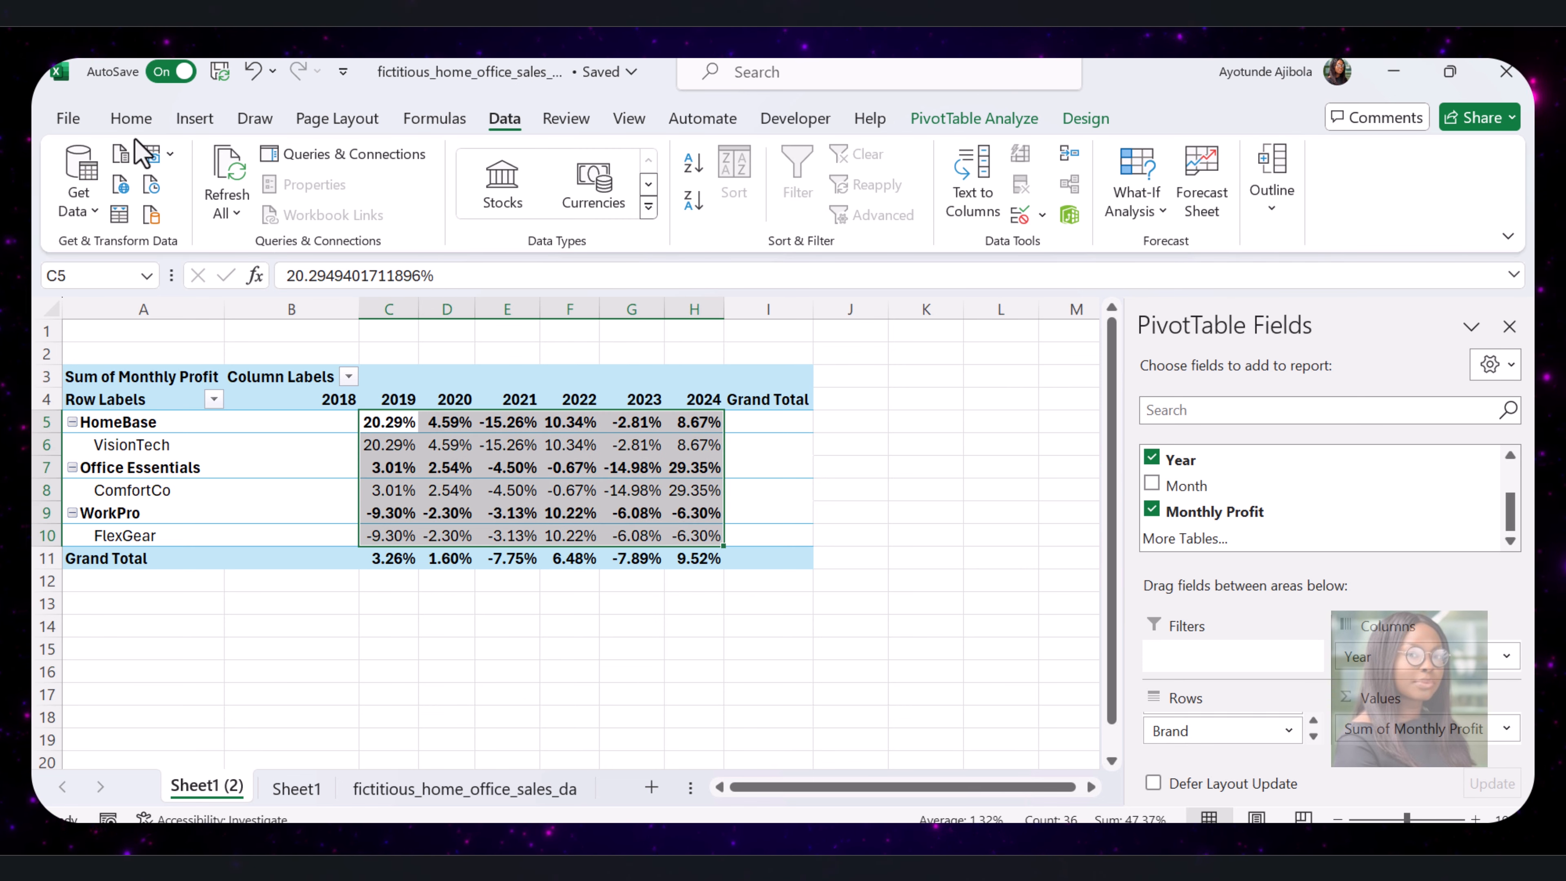
click(133, 119)
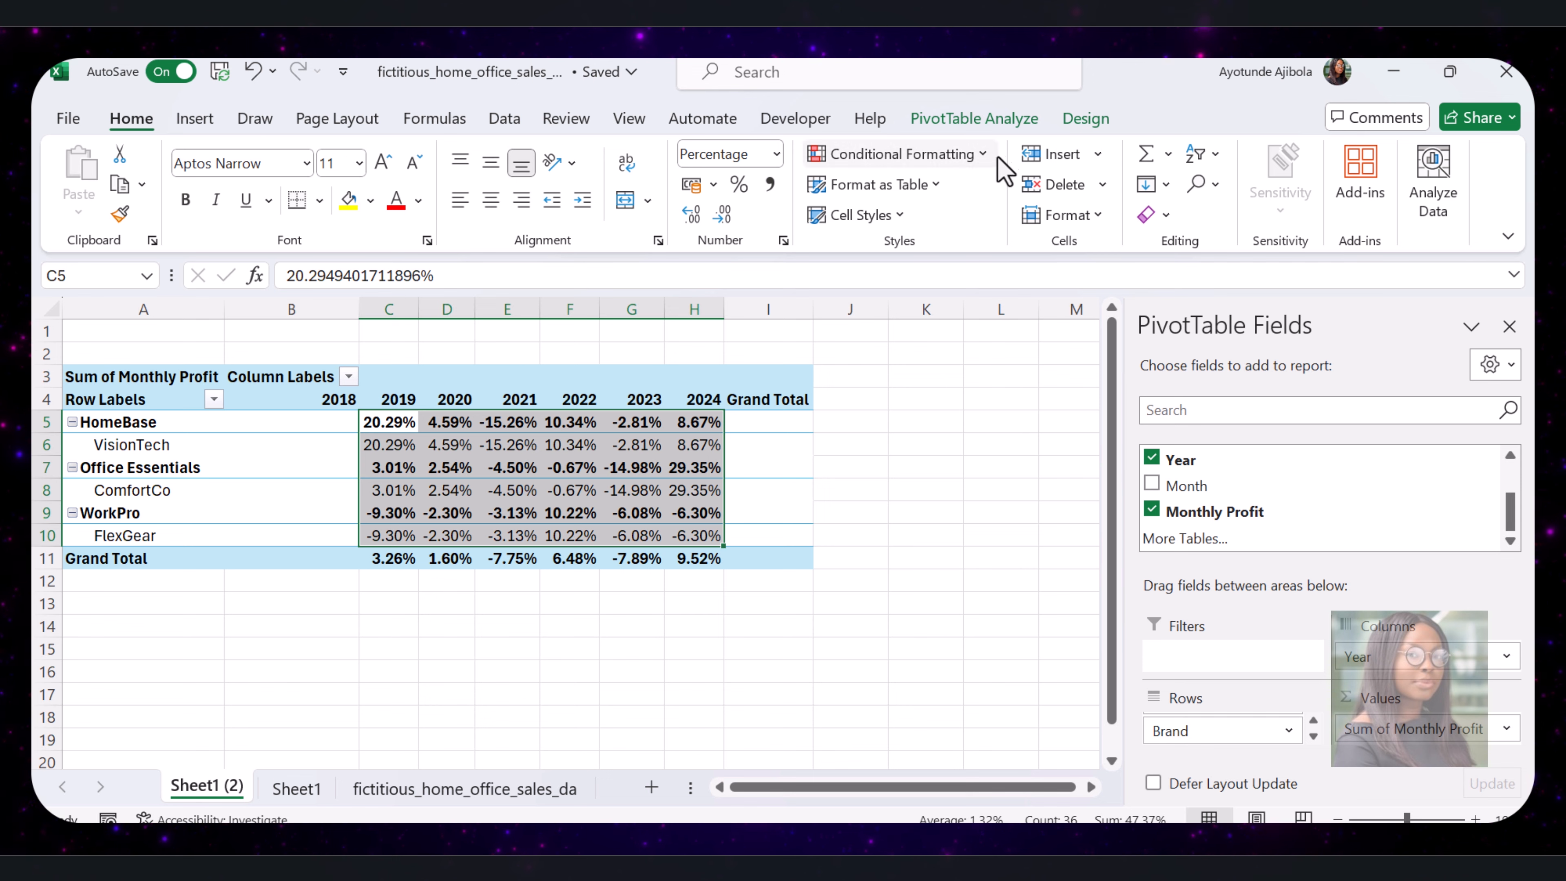
click(961, 154)
mouse_move(875, 352)
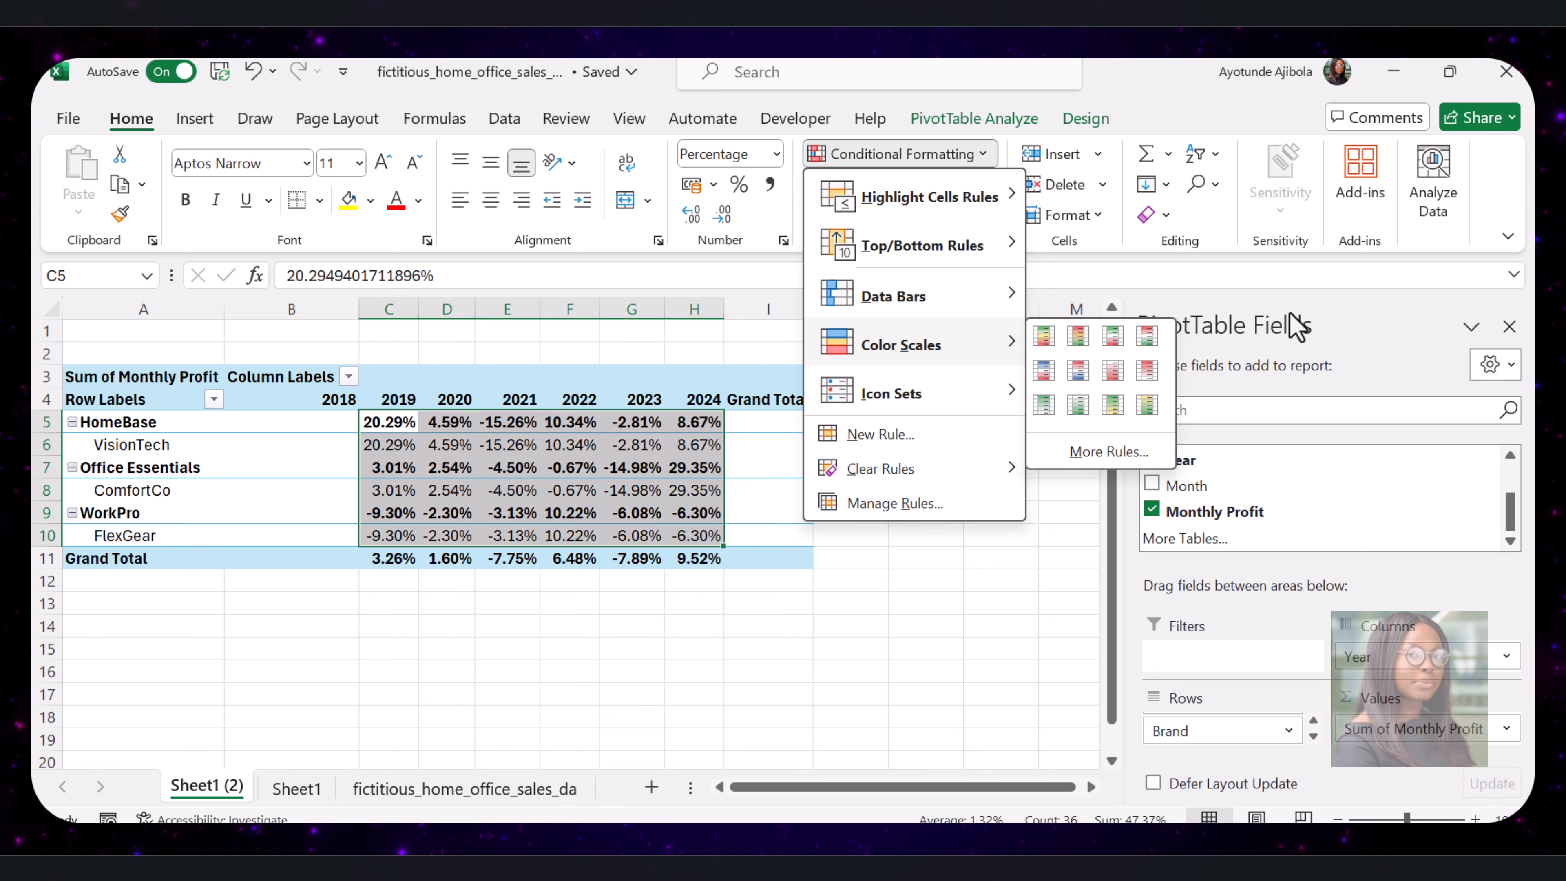
click(1144, 338)
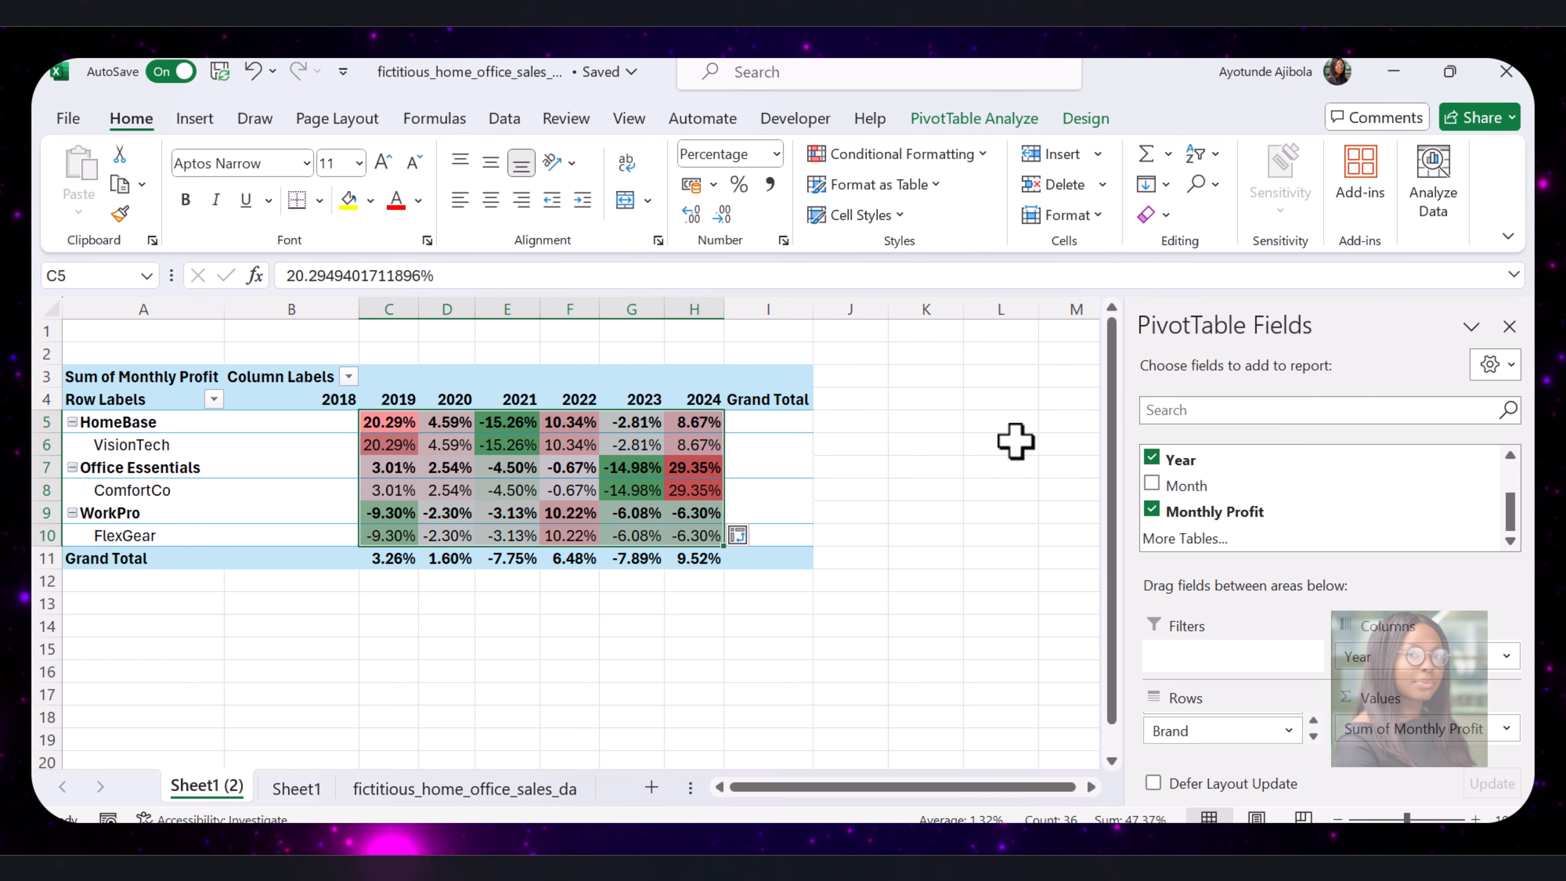
click(999, 443)
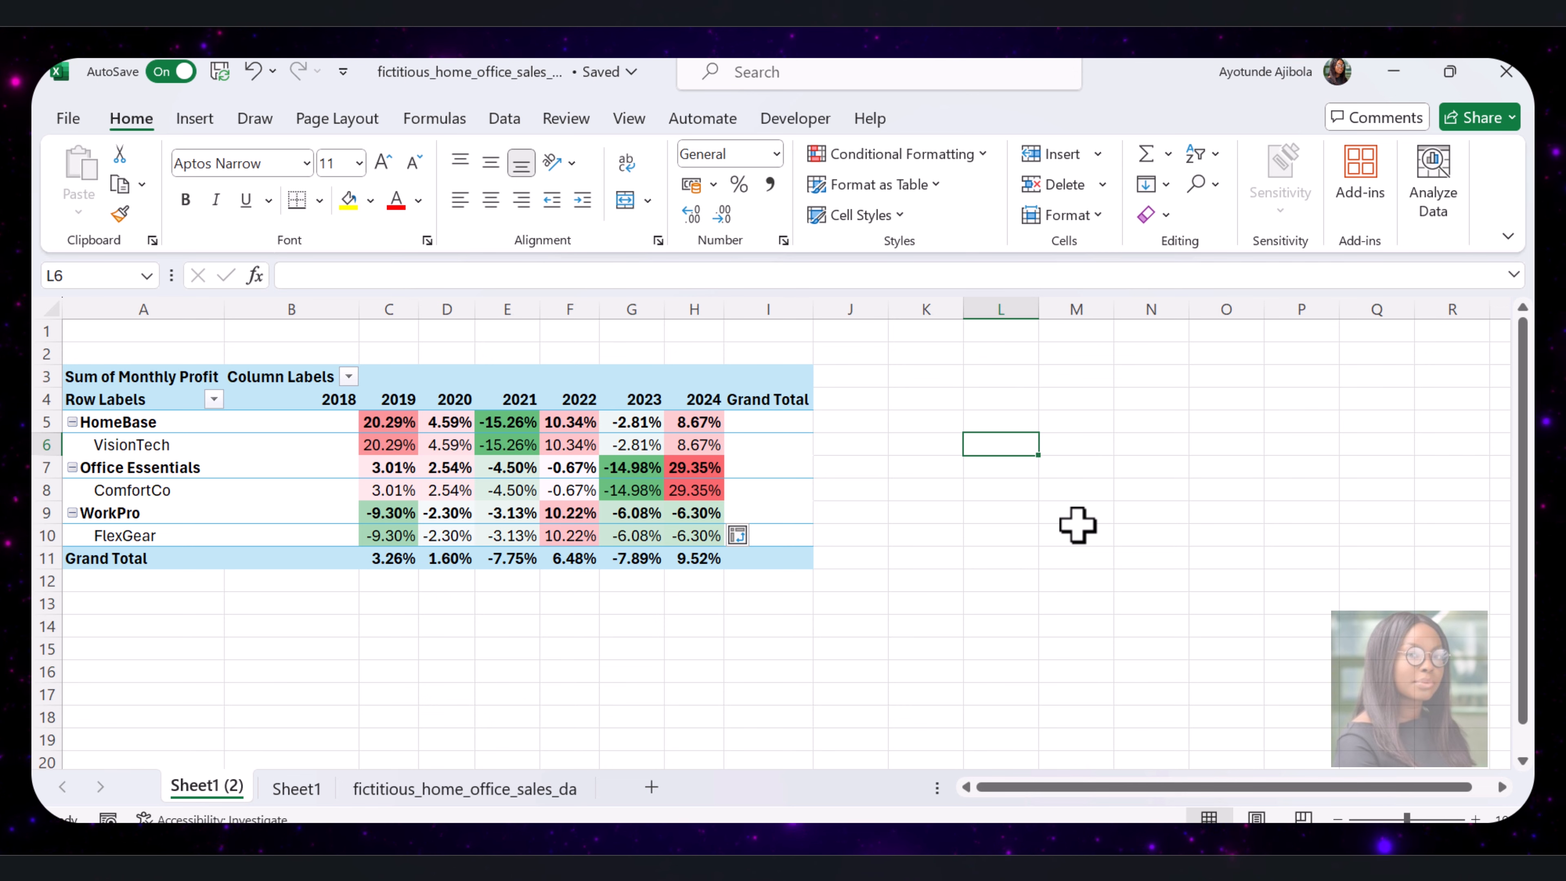
Create a copy of the Sheet1 (2) worksheet, placed before Sheet1 (2).
right_click(216, 792)
click(318, 482)
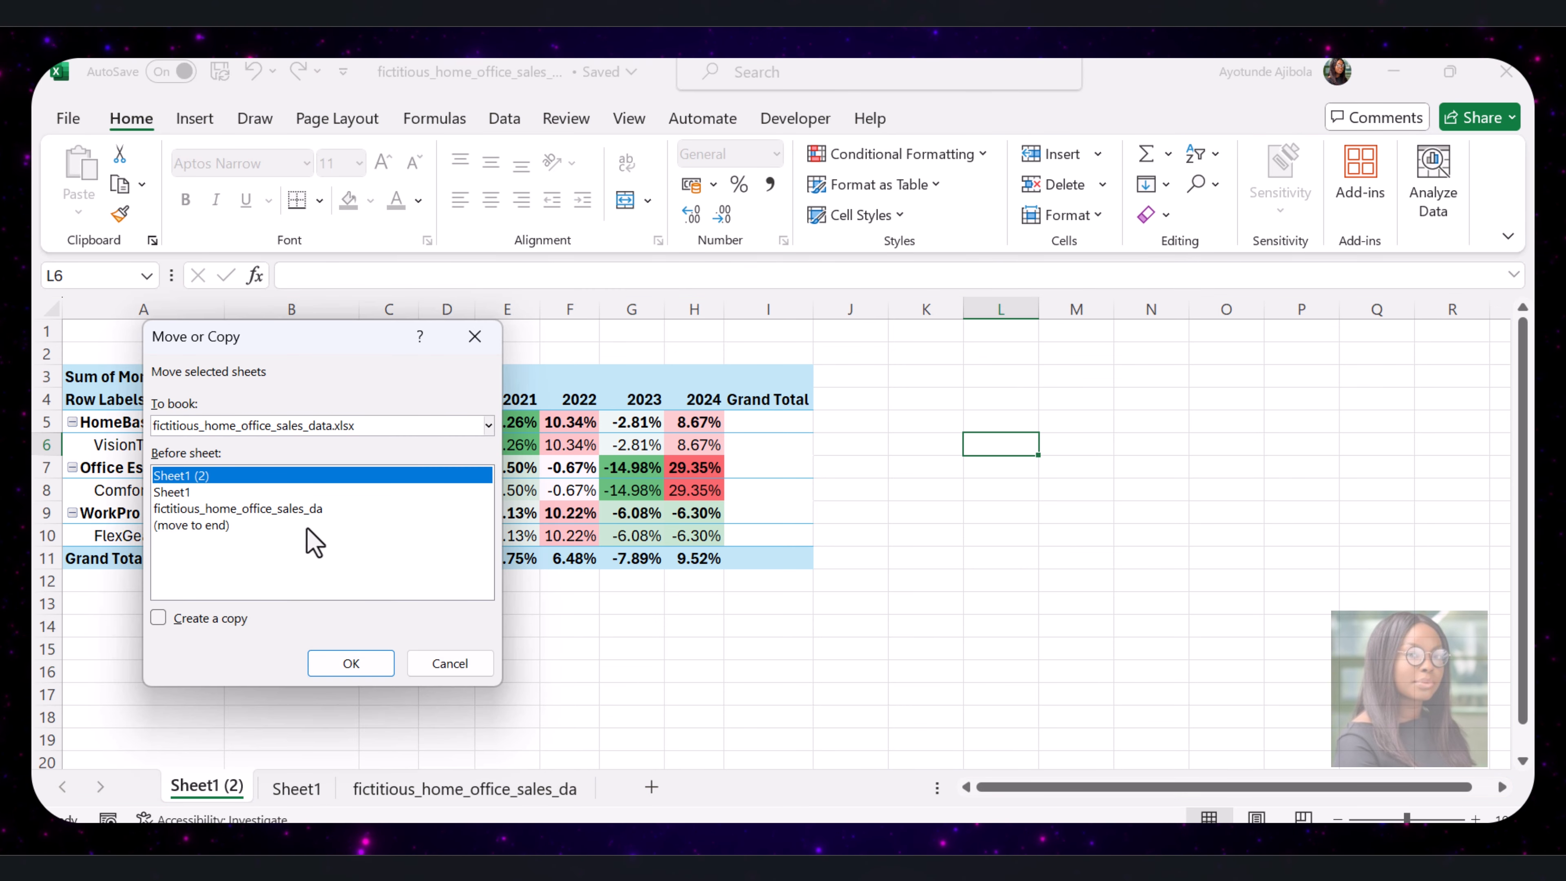
click(158, 618)
click(342, 666)
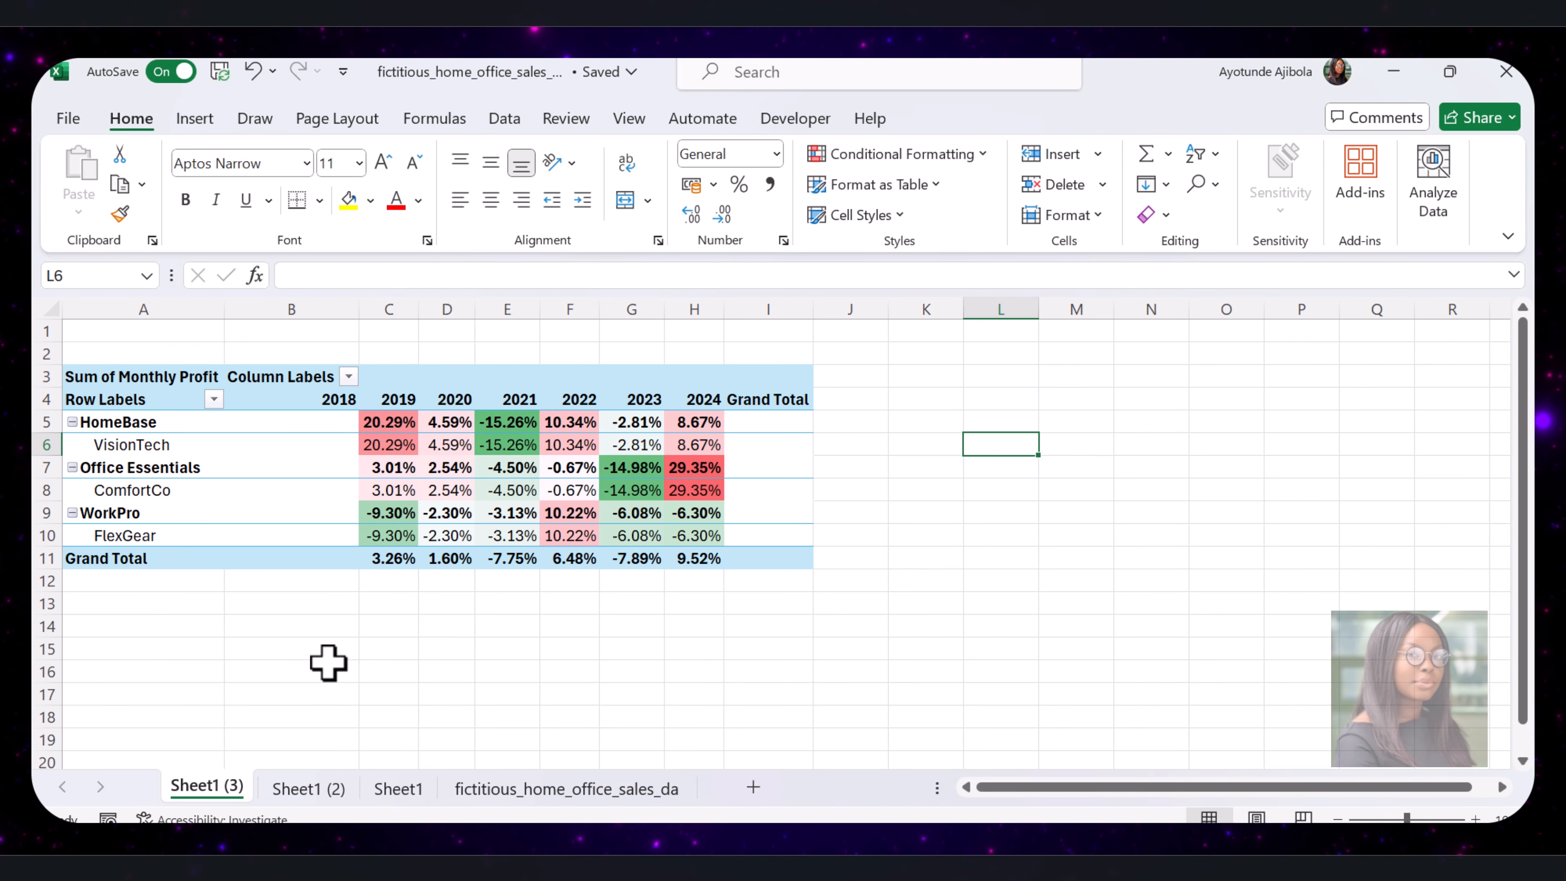
Rearrange the copied PivotTable with Brand as columns and Year as rows, and remove the Supplier field.
click(447, 467)
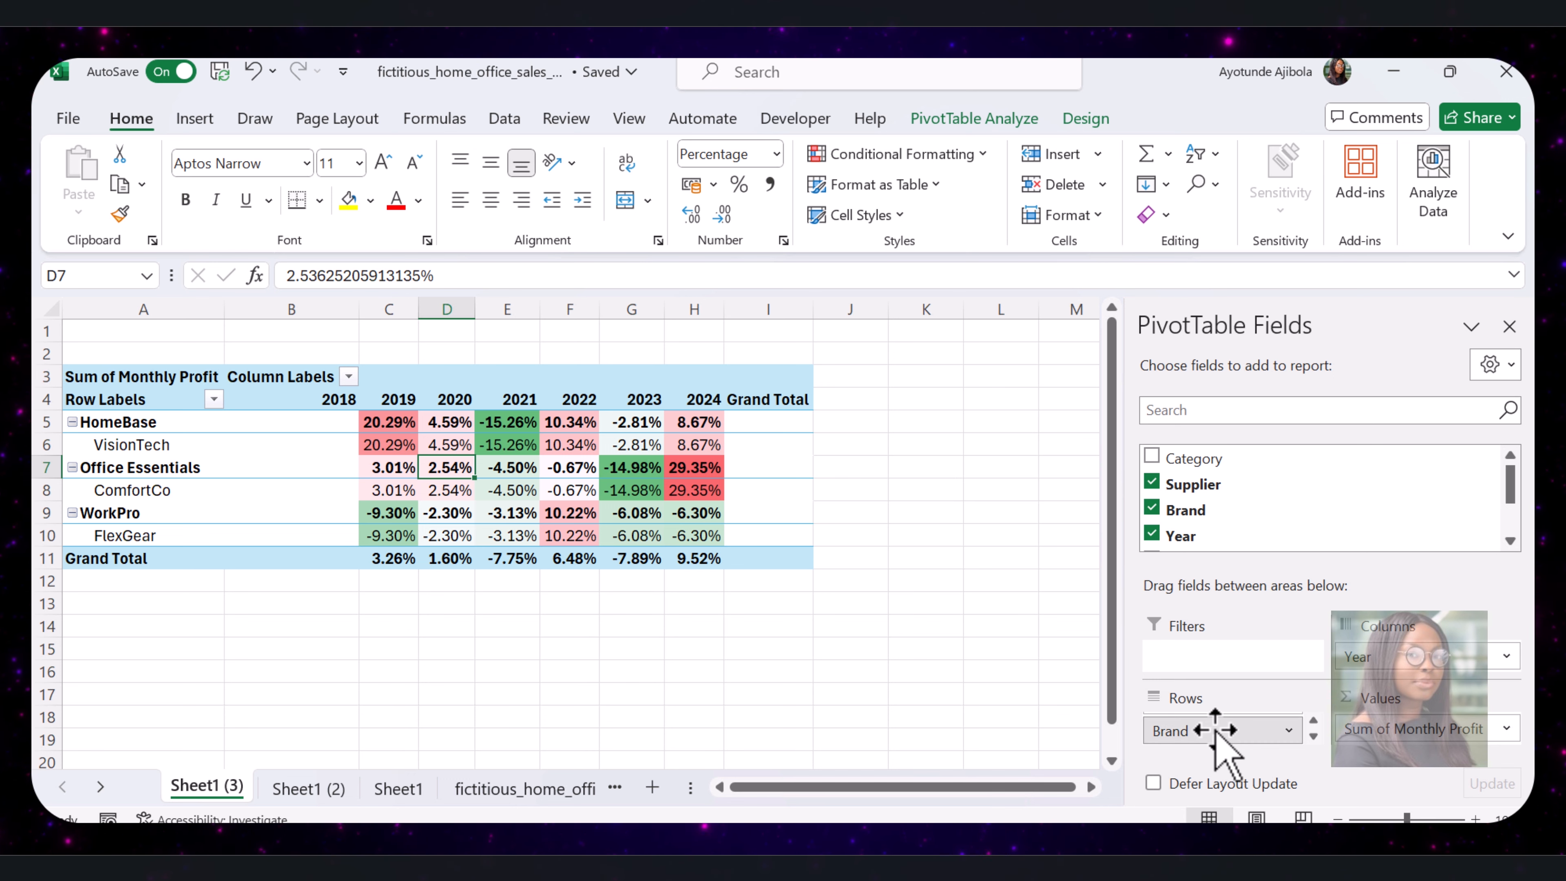
drag(1219, 731, 1387, 671)
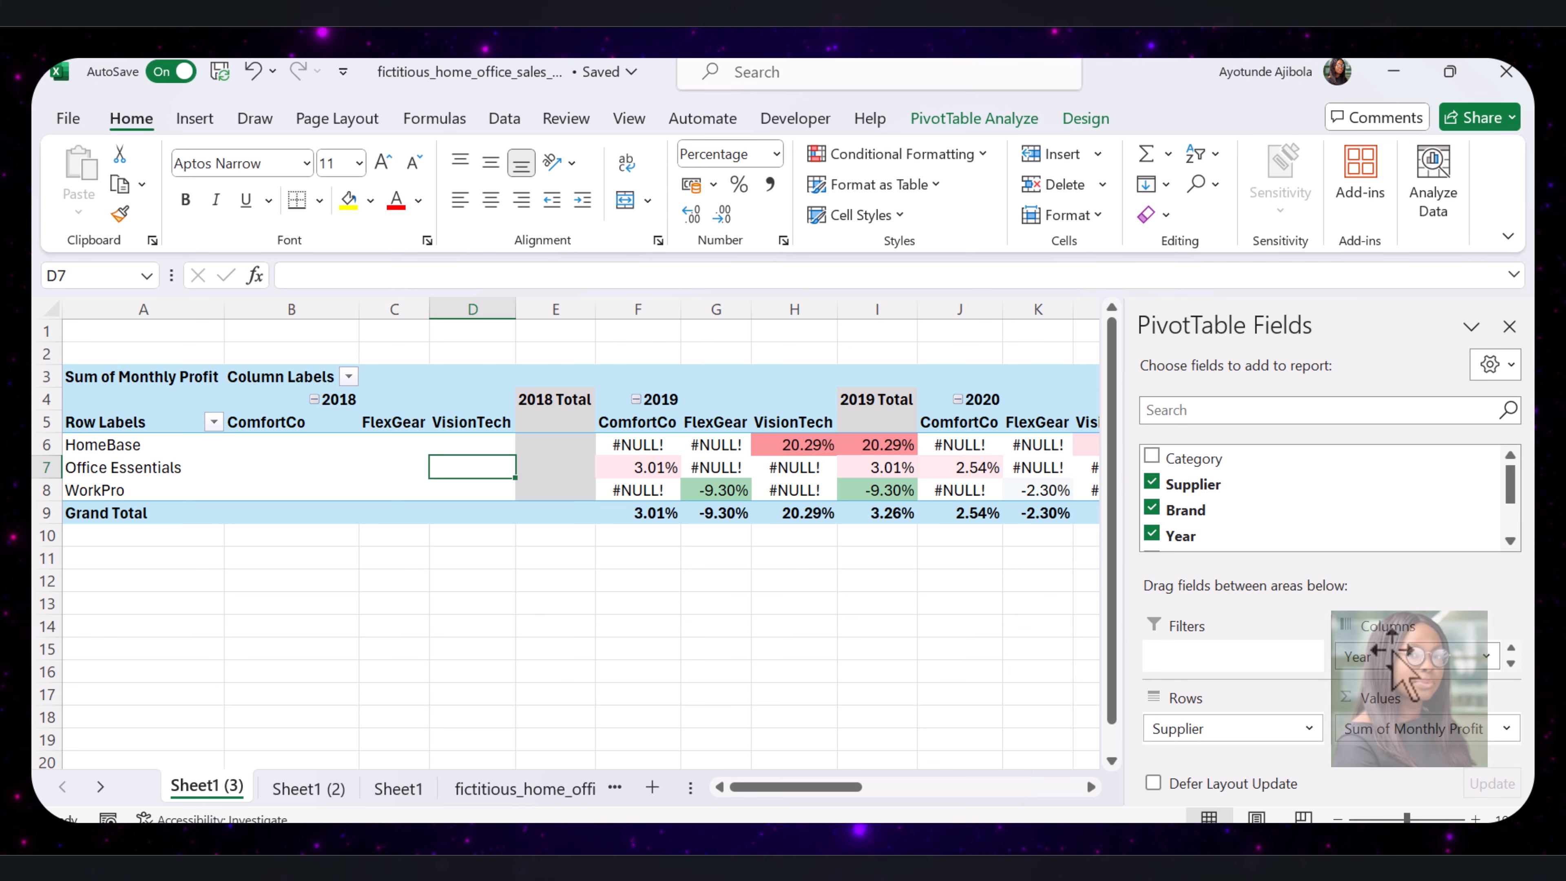
drag(1381, 663, 1192, 720)
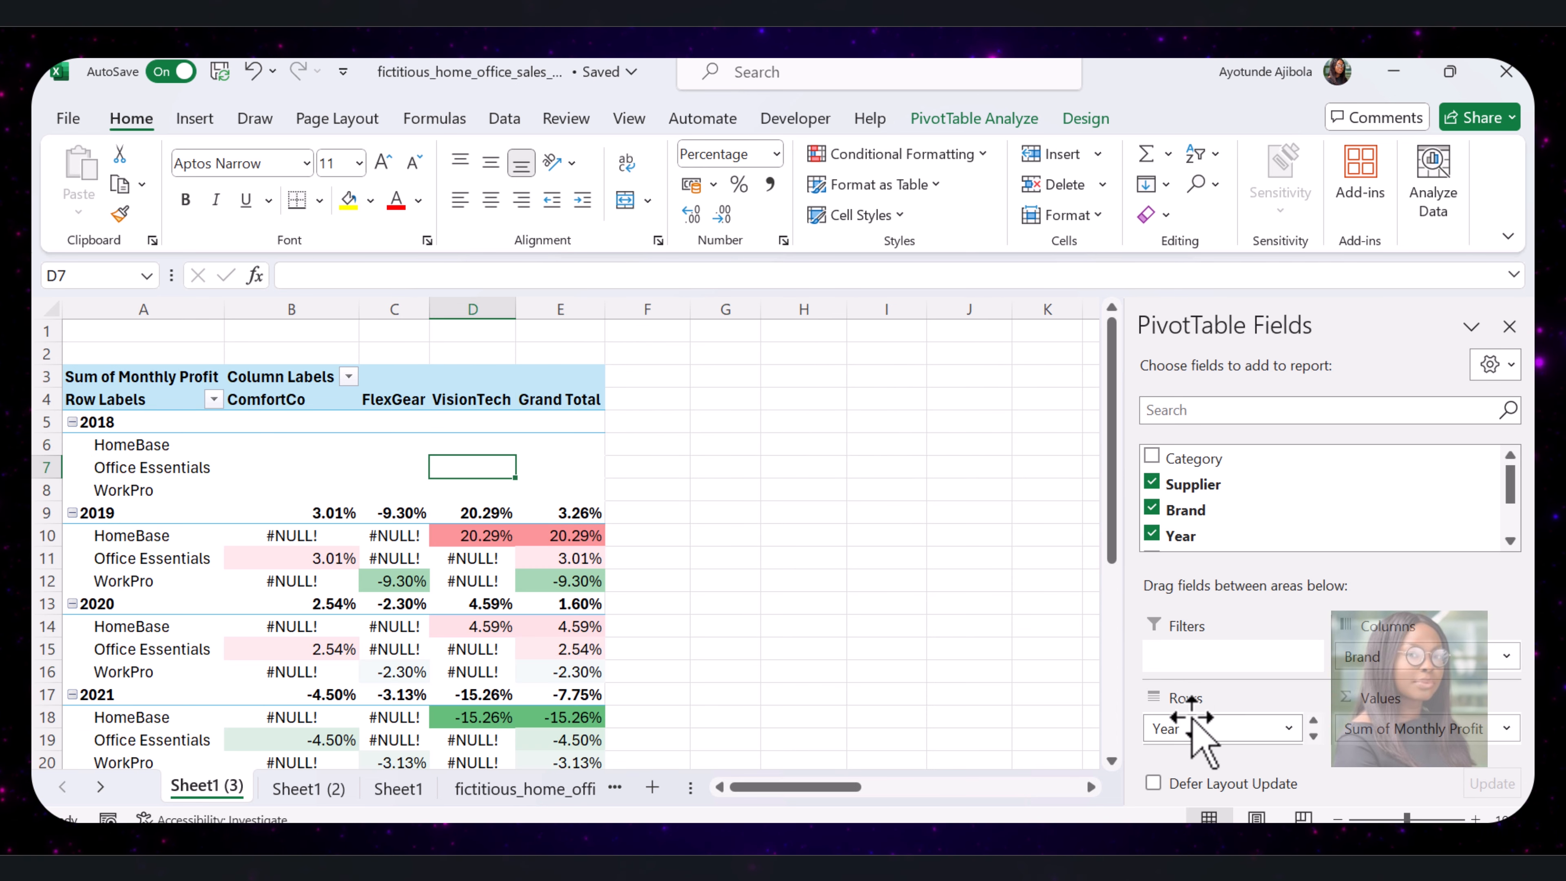
scroll(1193, 728, down, 2)
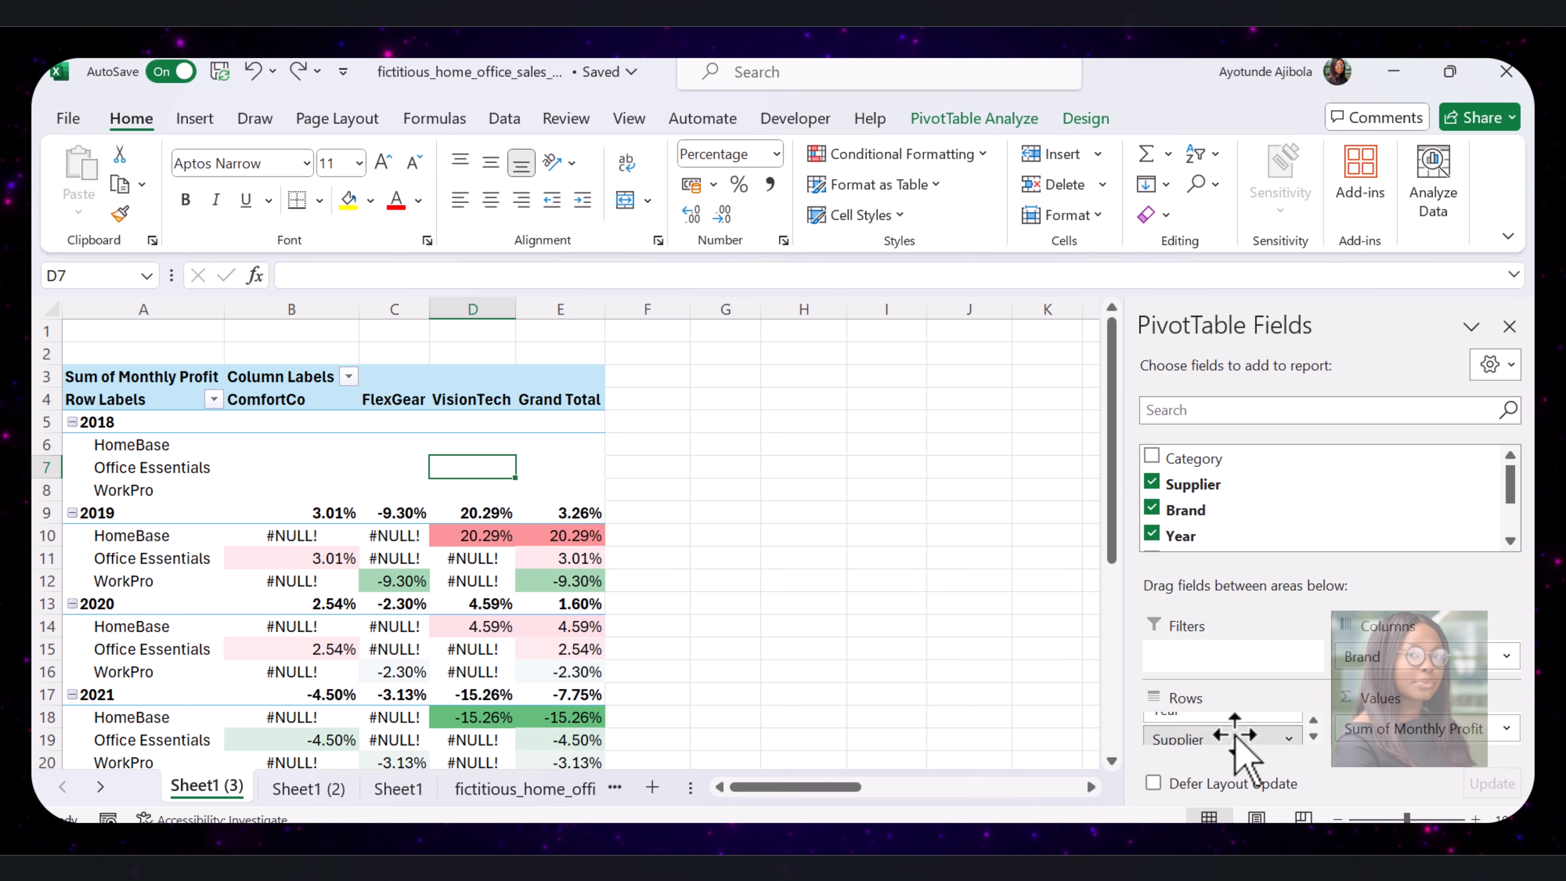
drag(1233, 735, 1023, 620)
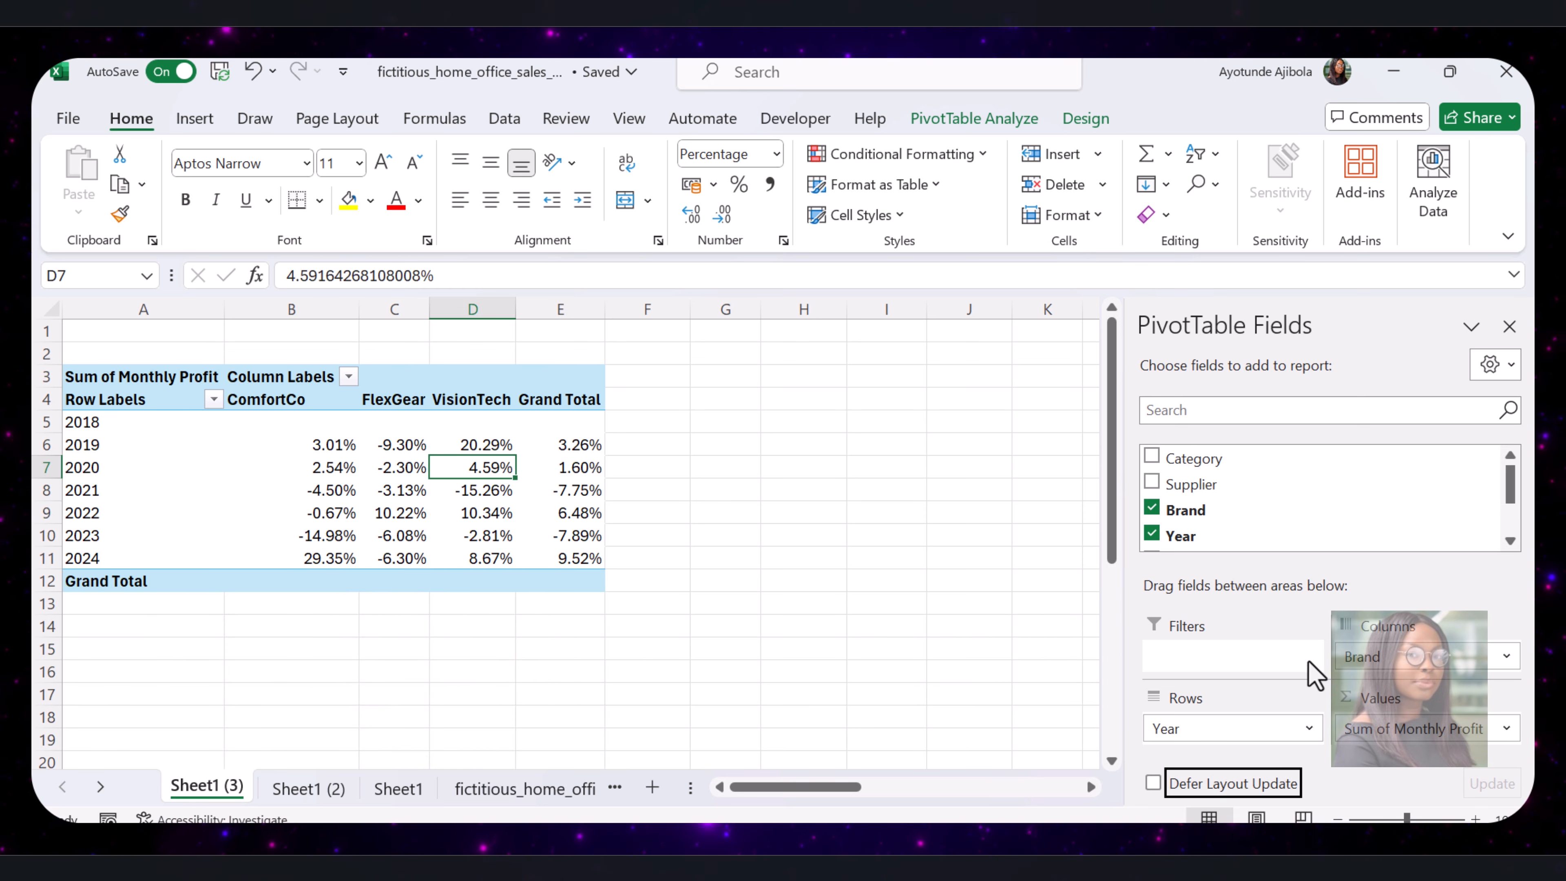
Show the Sum of Monthly Profit values as % of Row Total.
right_click(484, 472)
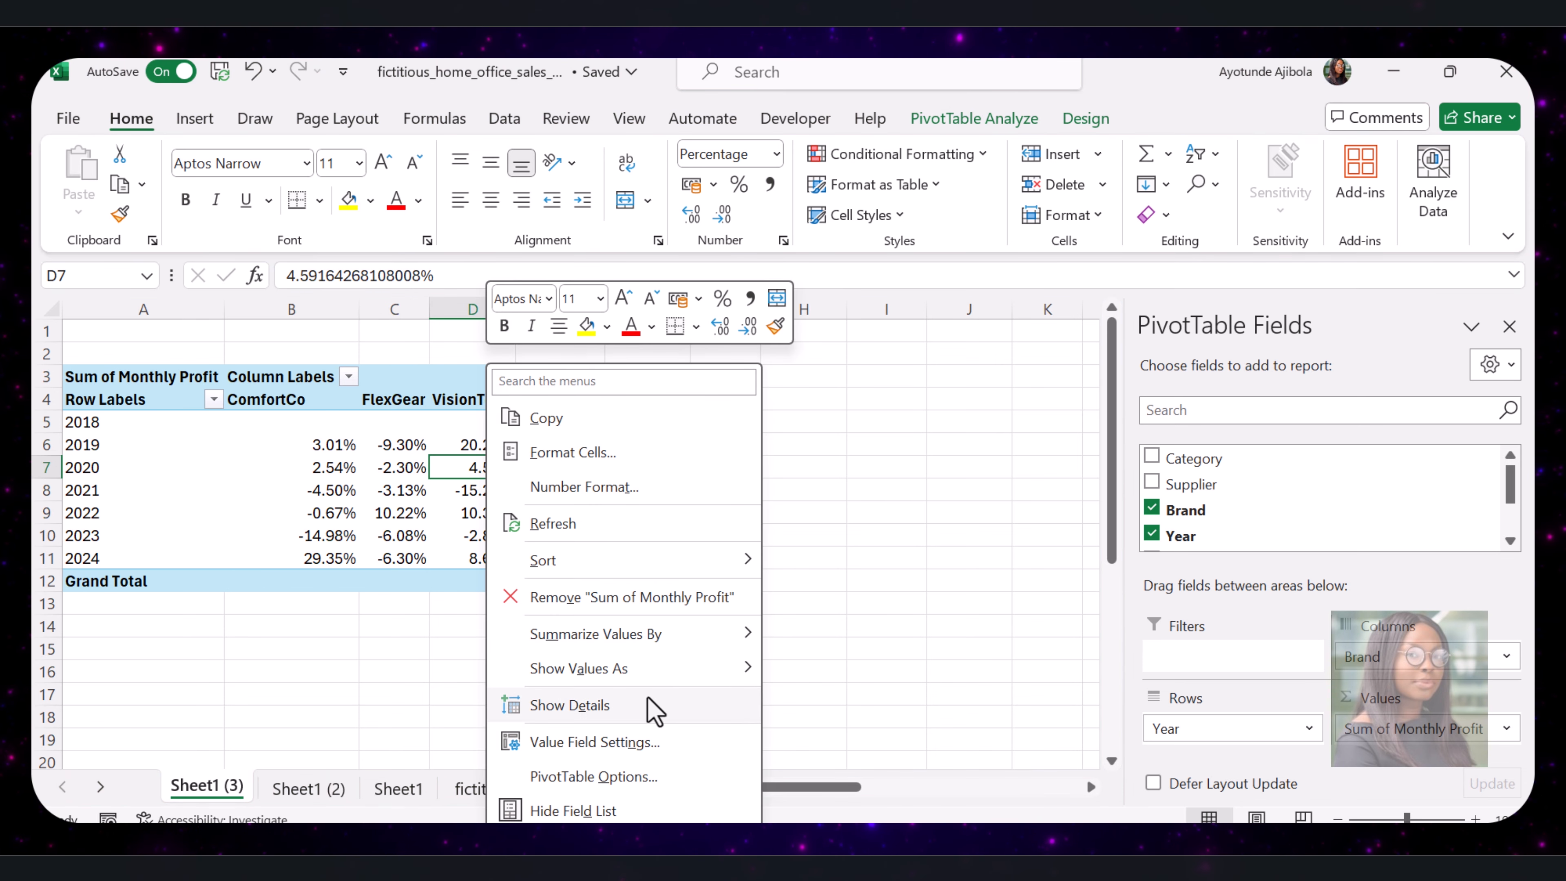
click(611, 743)
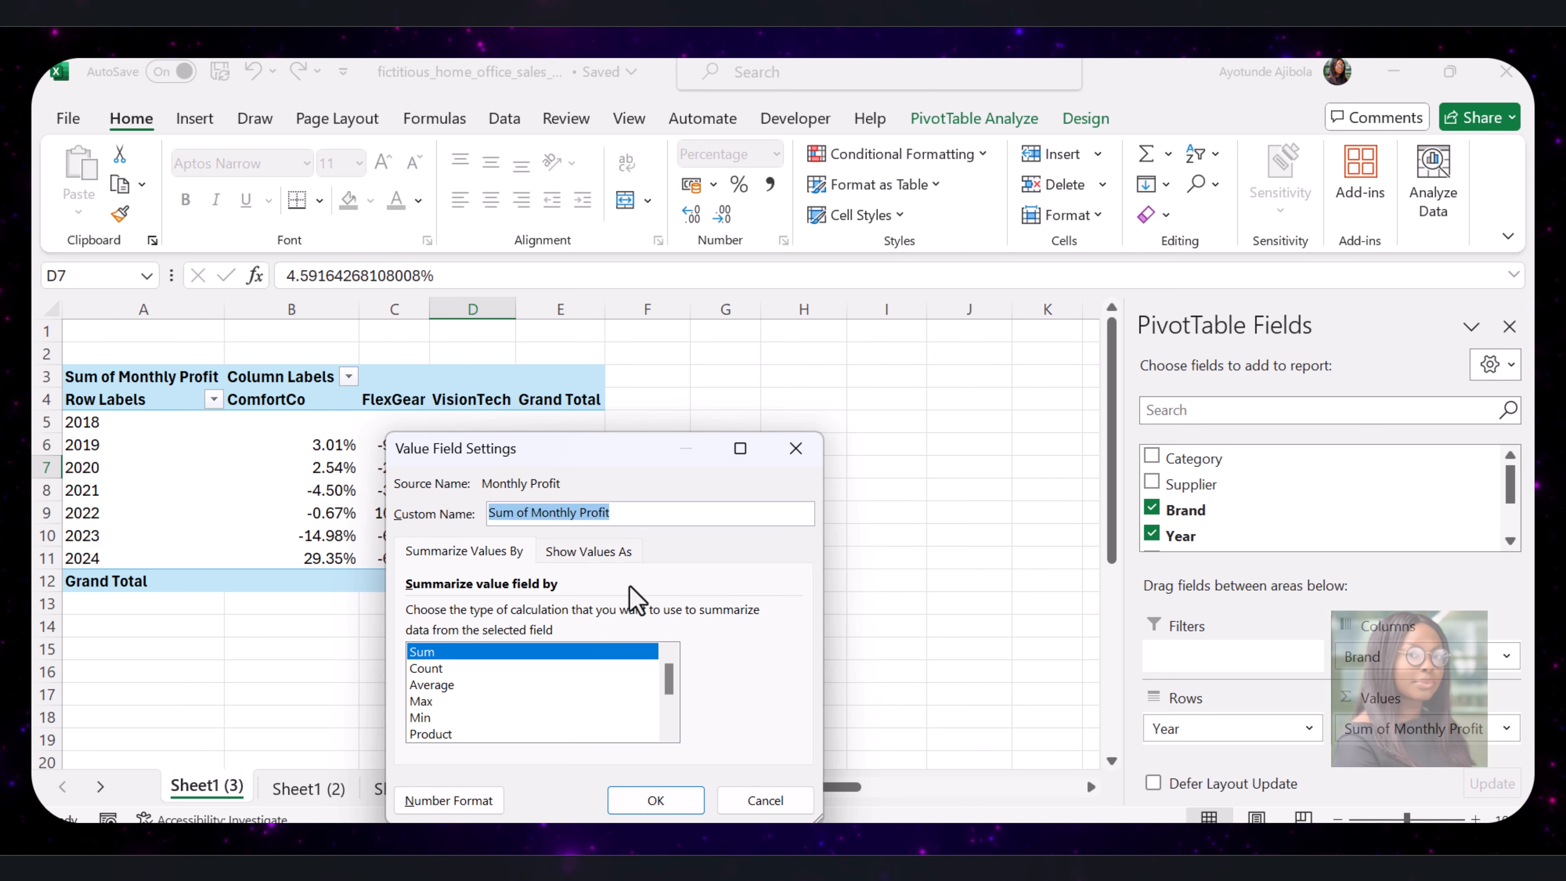
click(589, 551)
click(635, 613)
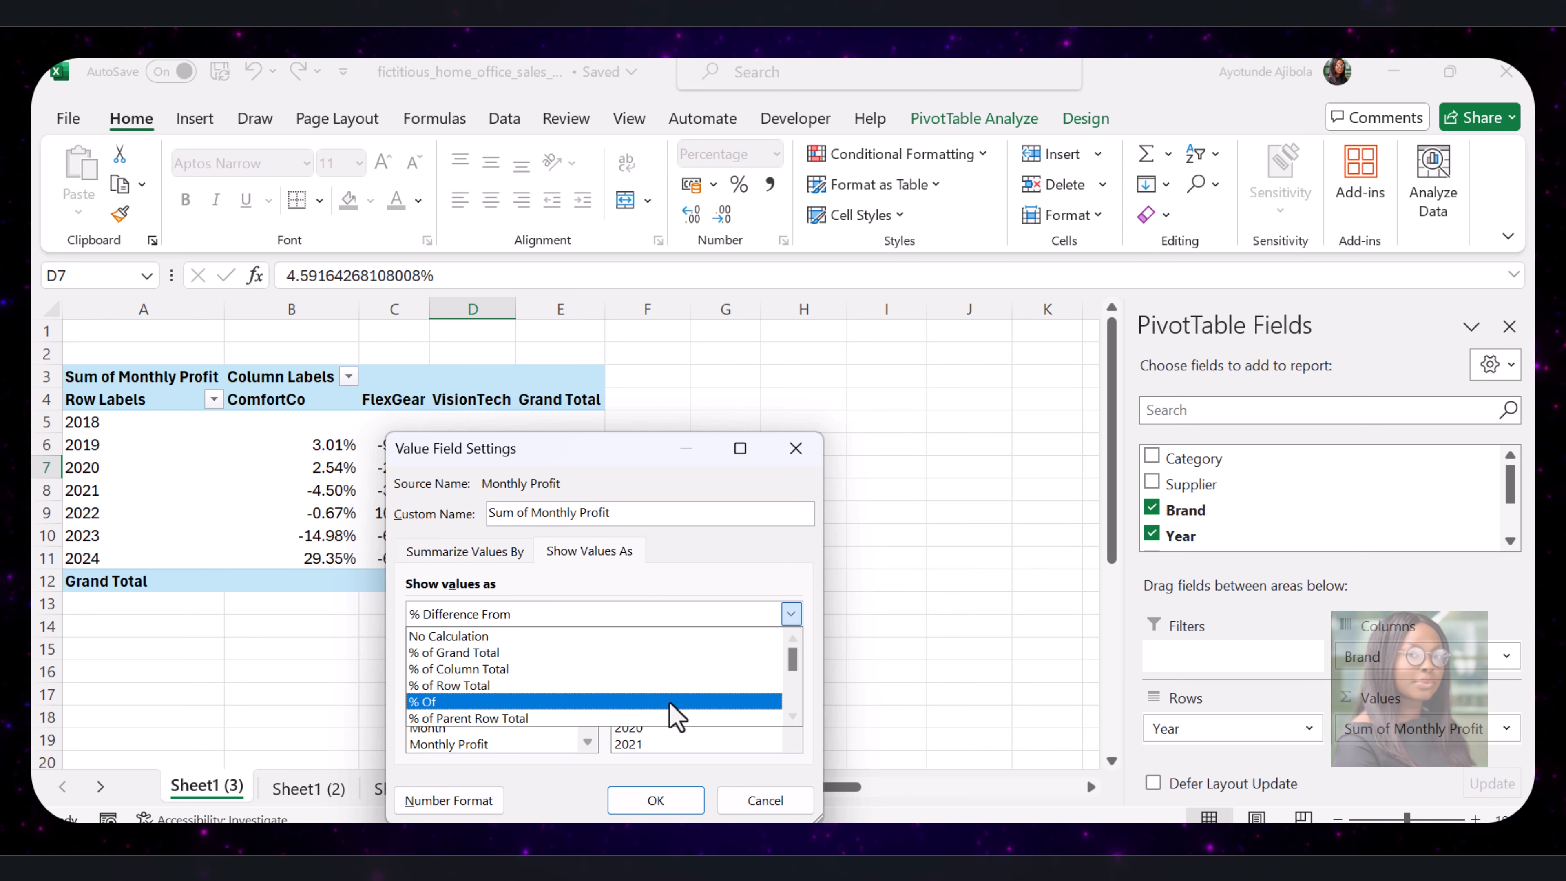
click(557, 685)
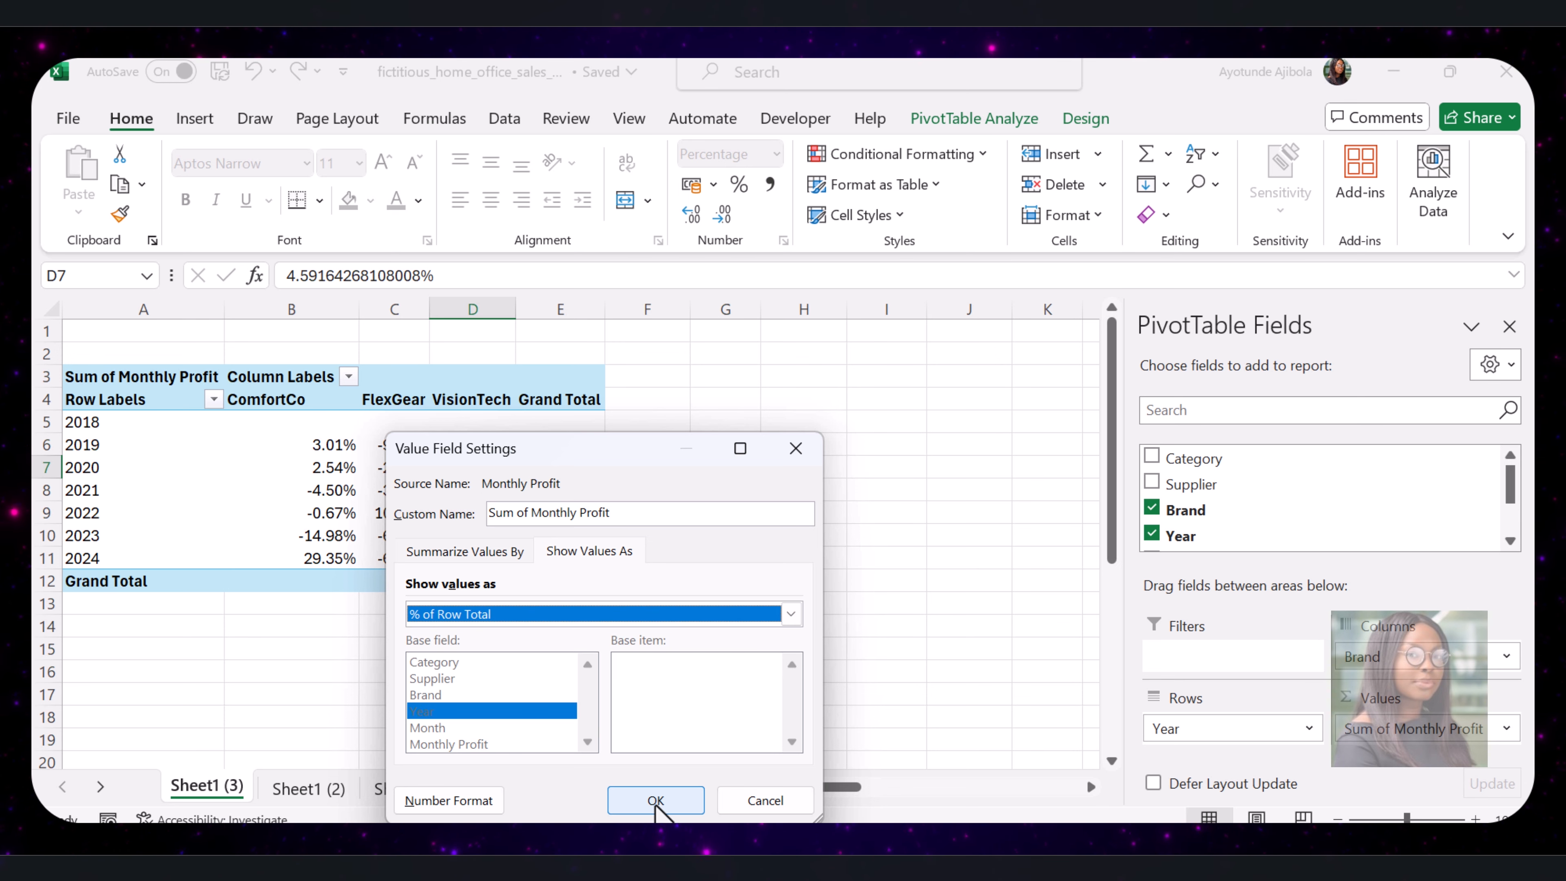
click(655, 801)
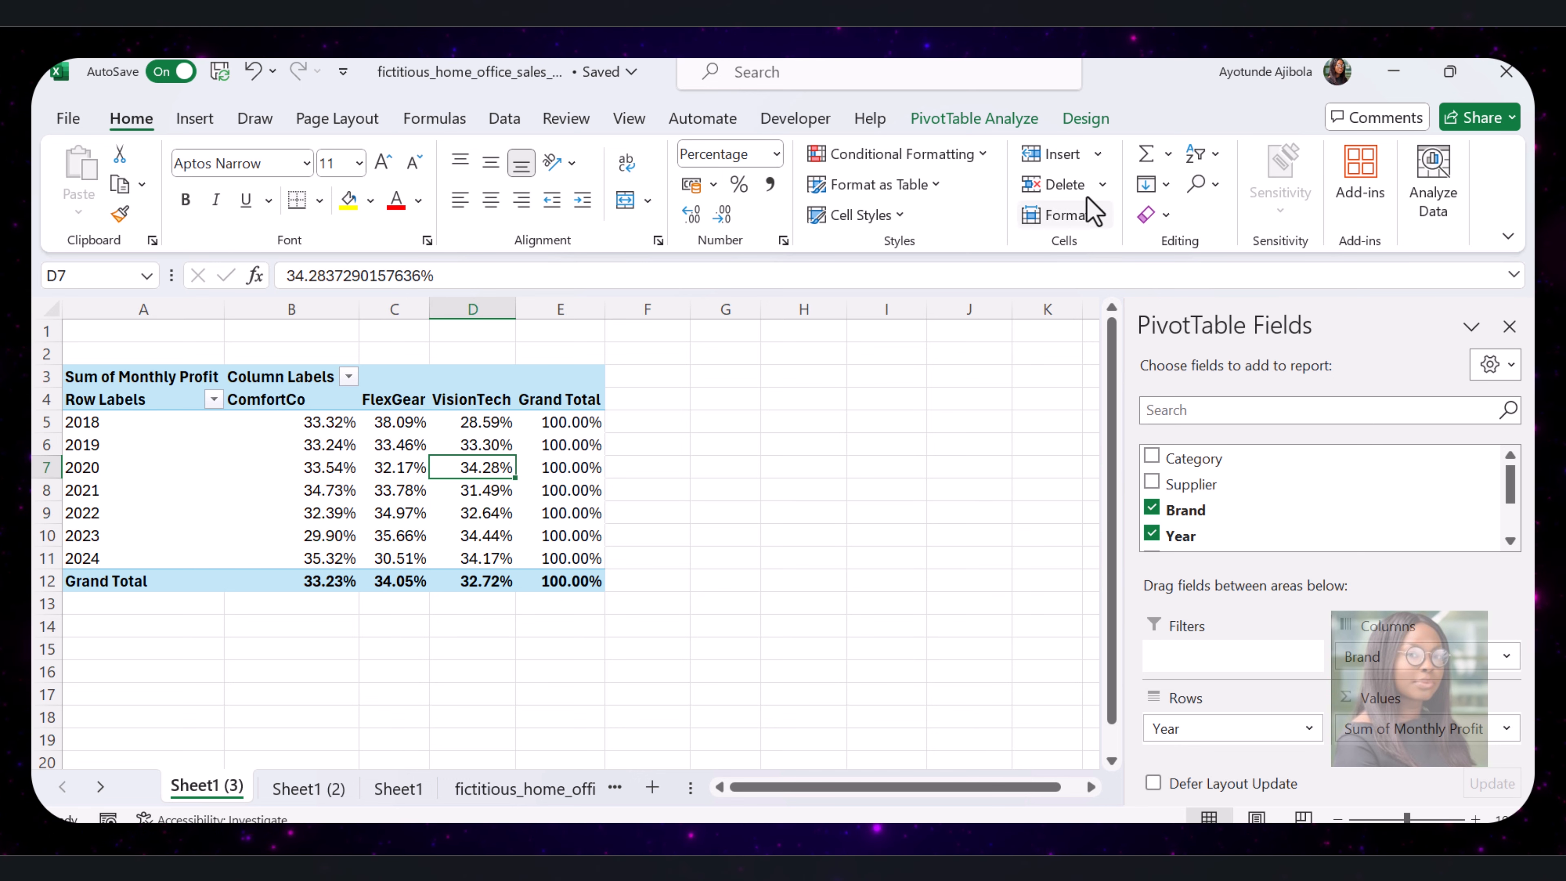
Insert a Category slicer, place it beside the PivotTable and shrink it to about 3.46 cm high by 3.56 cm wide.
click(981, 120)
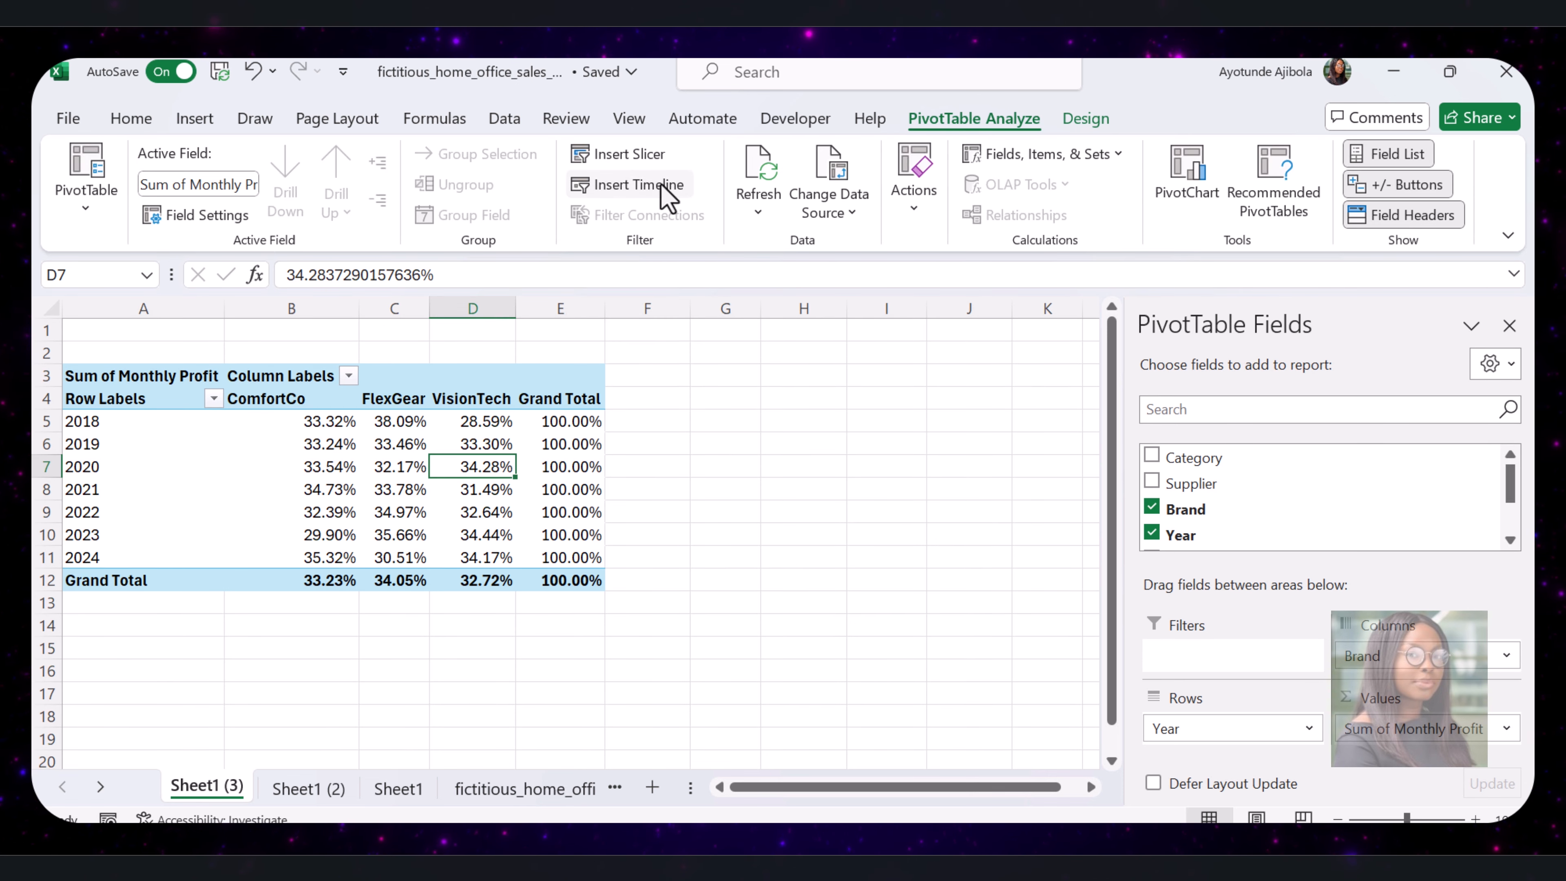
click(620, 159)
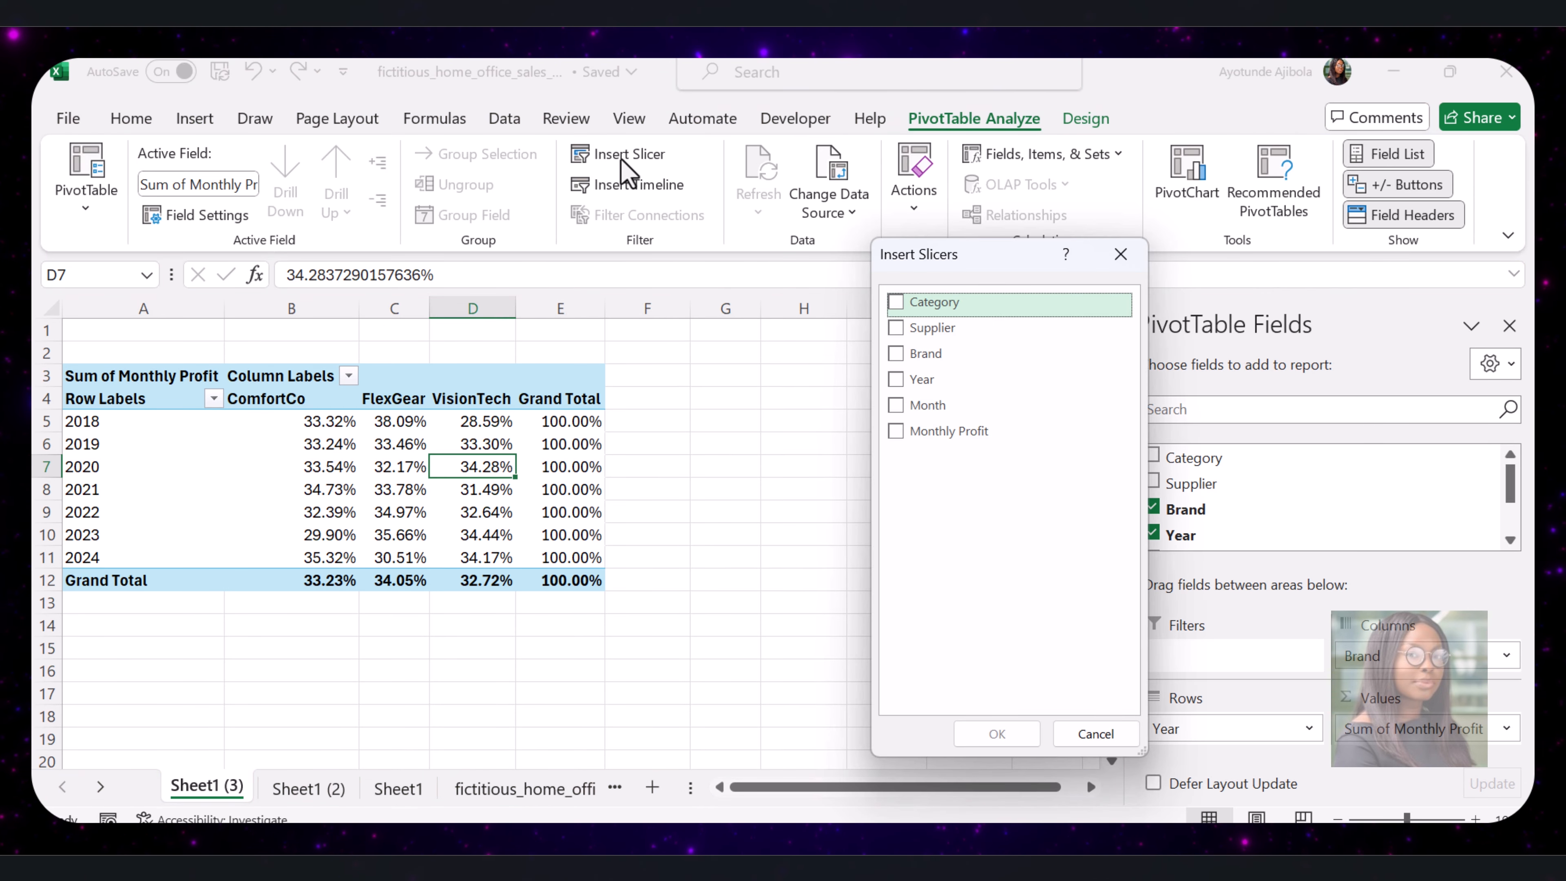
click(896, 303)
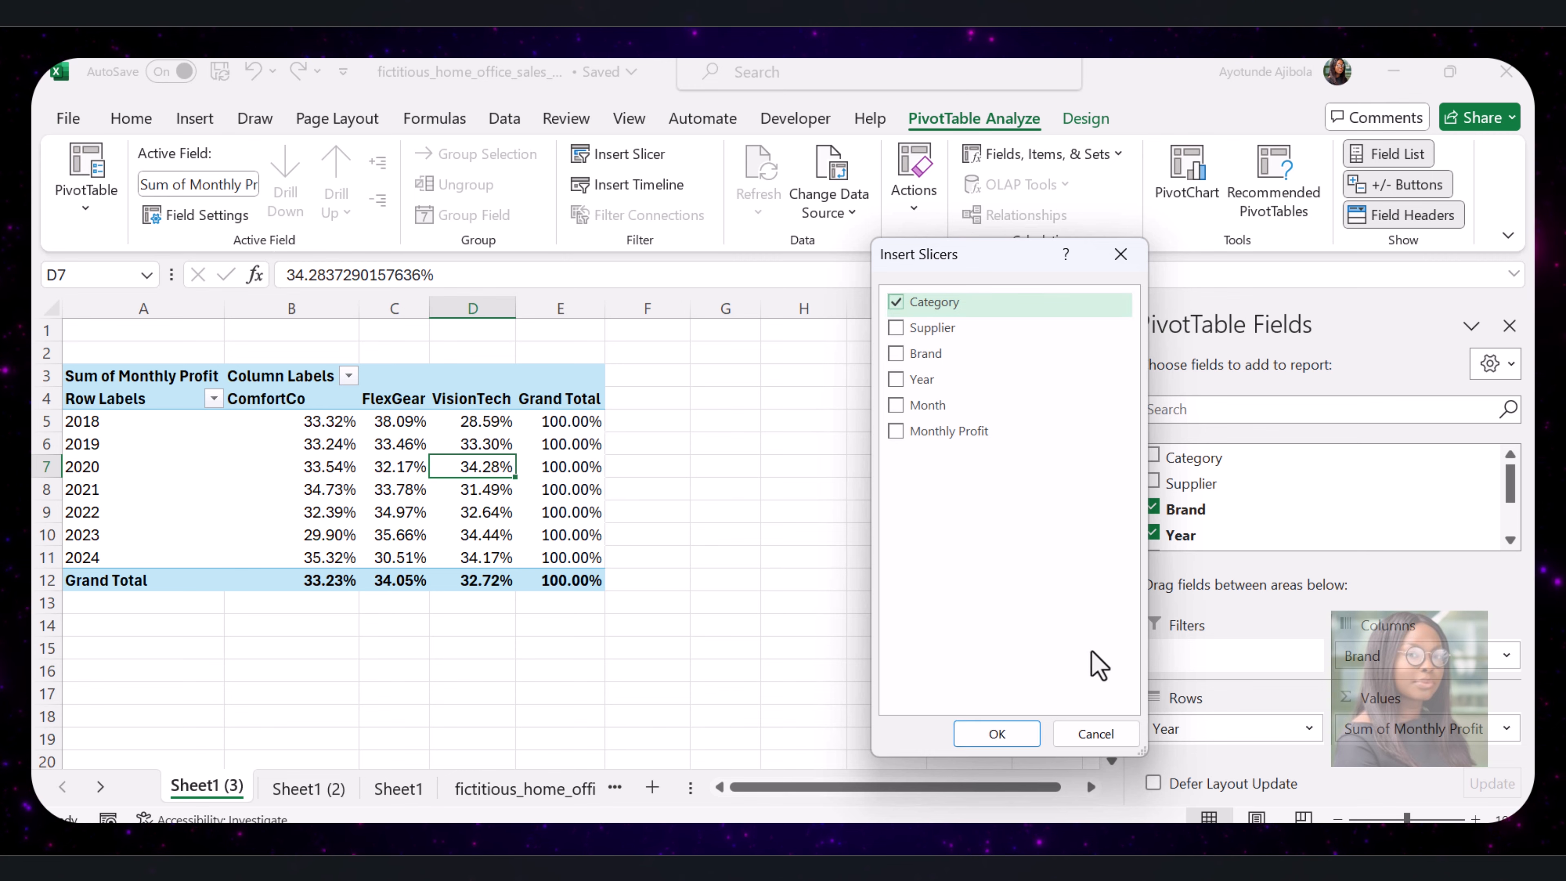
click(1011, 735)
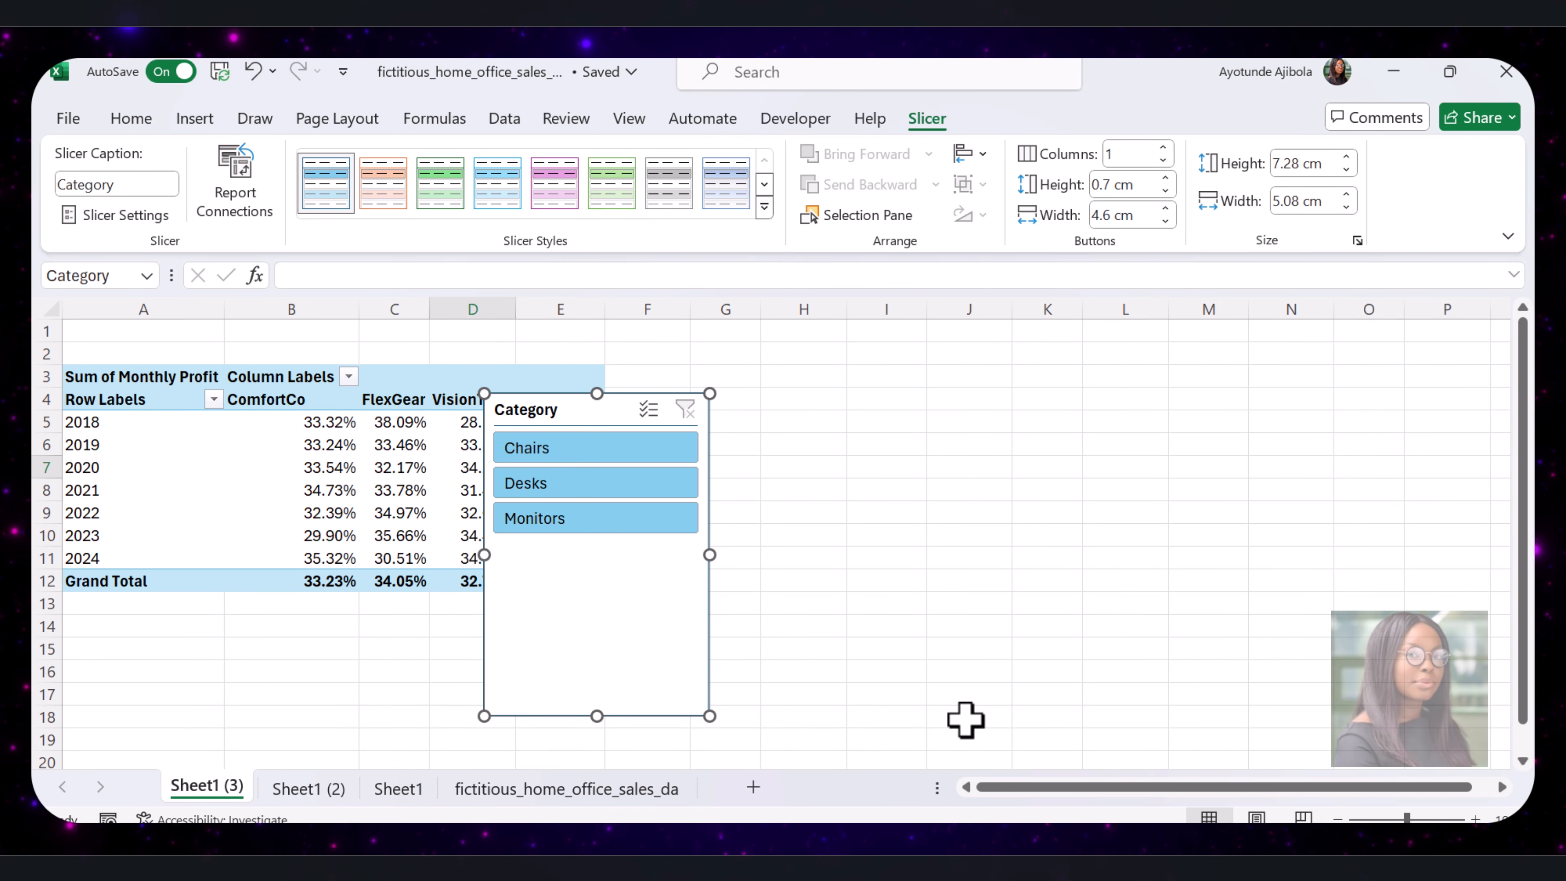
drag(629, 654, 805, 529)
drag(877, 449, 809, 449)
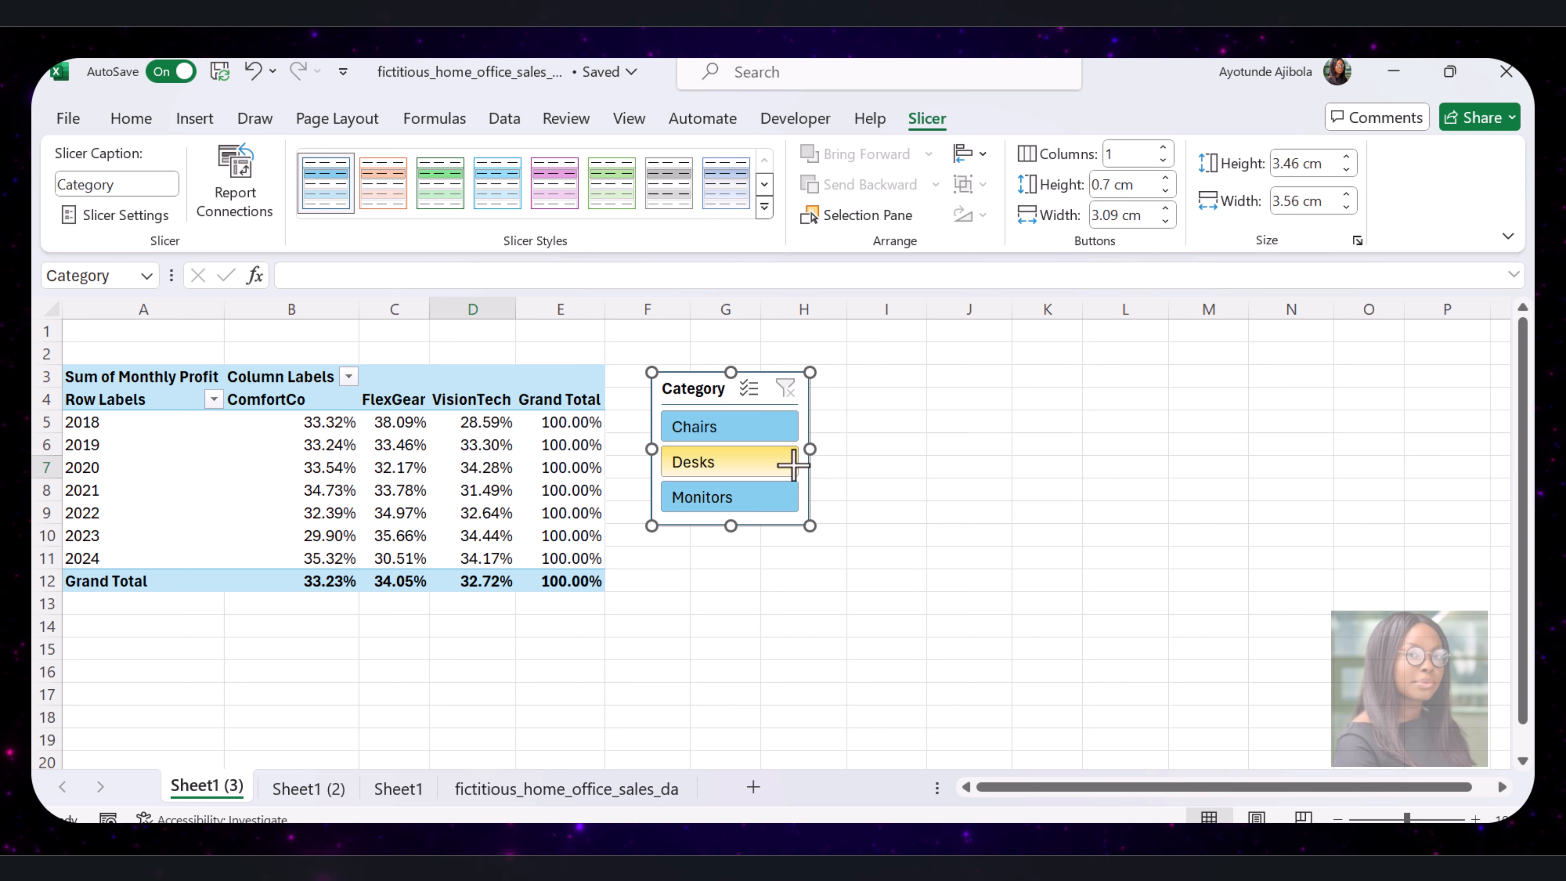
Filter the PivotTable by Chairs, Desks and Monitors in turn with the Category slicer, ending on Chairs.
click(774, 432)
click(757, 472)
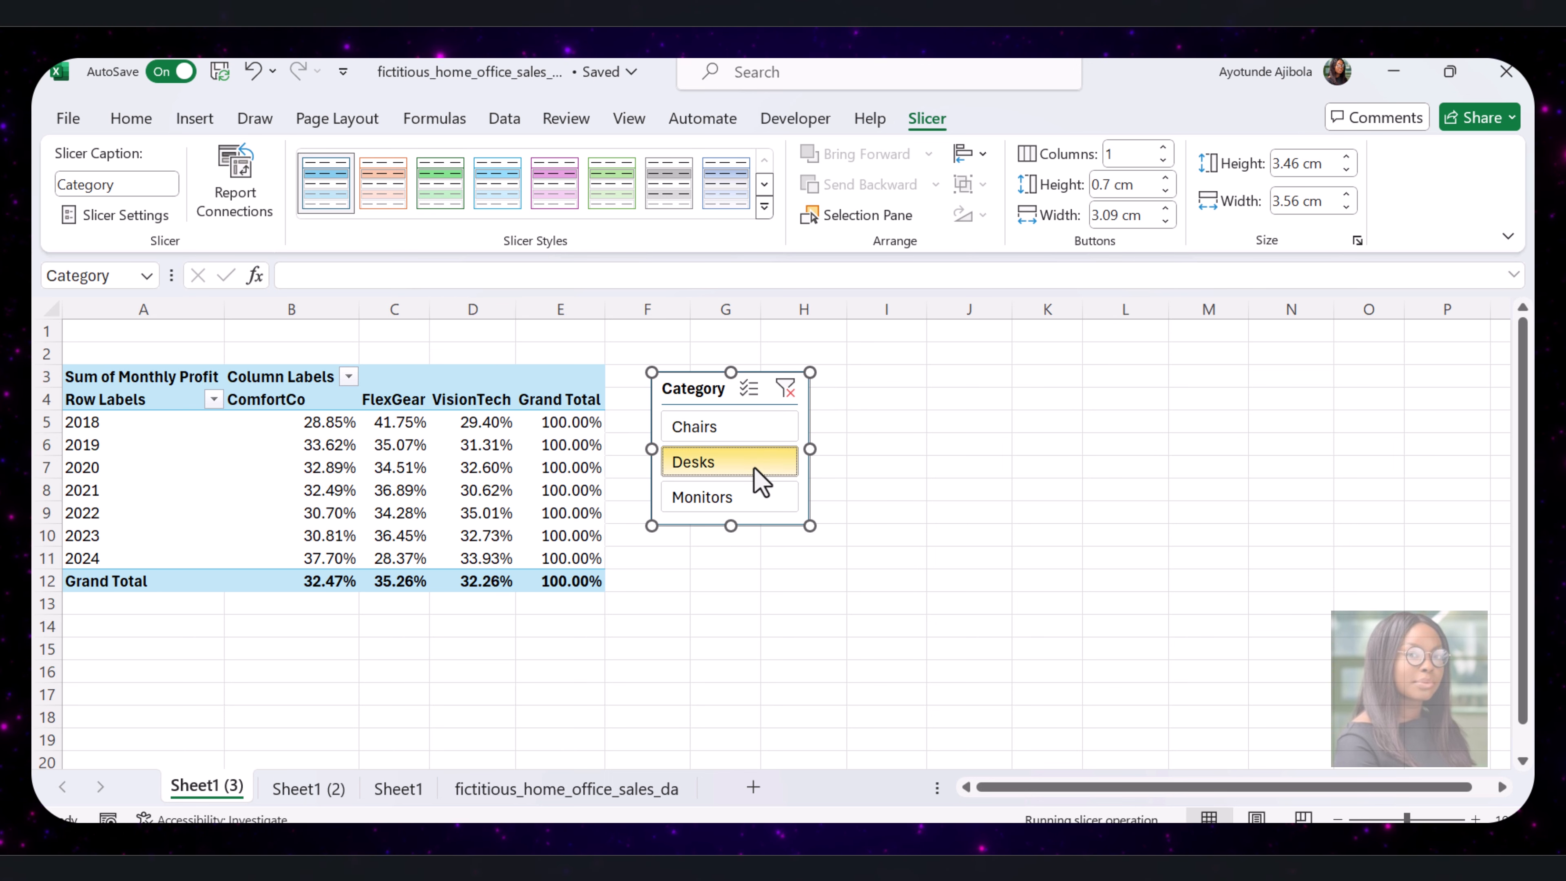
click(749, 497)
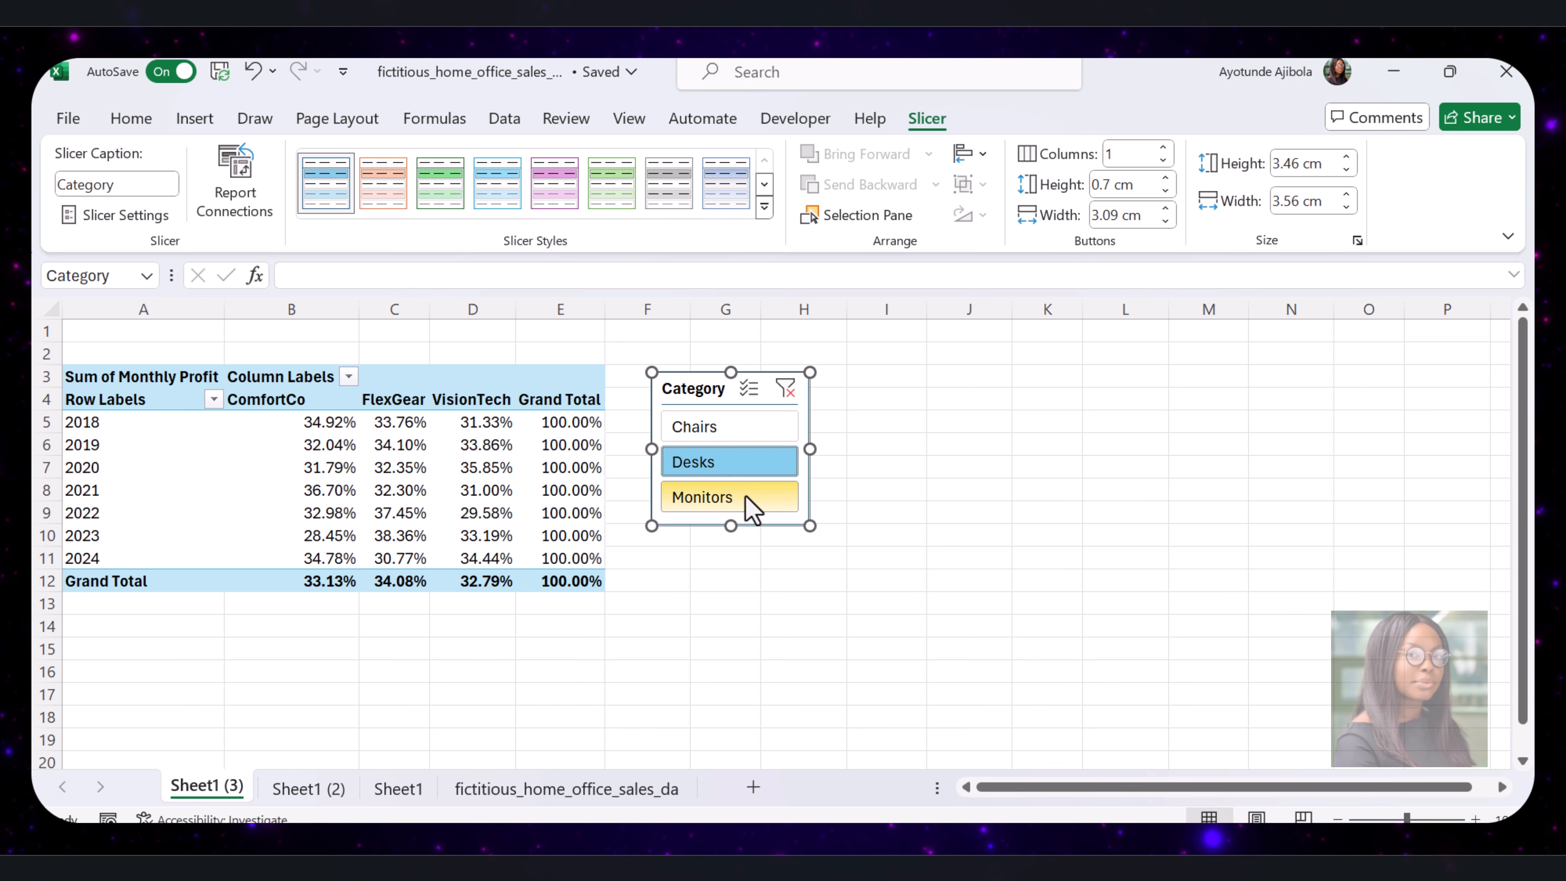
click(747, 429)
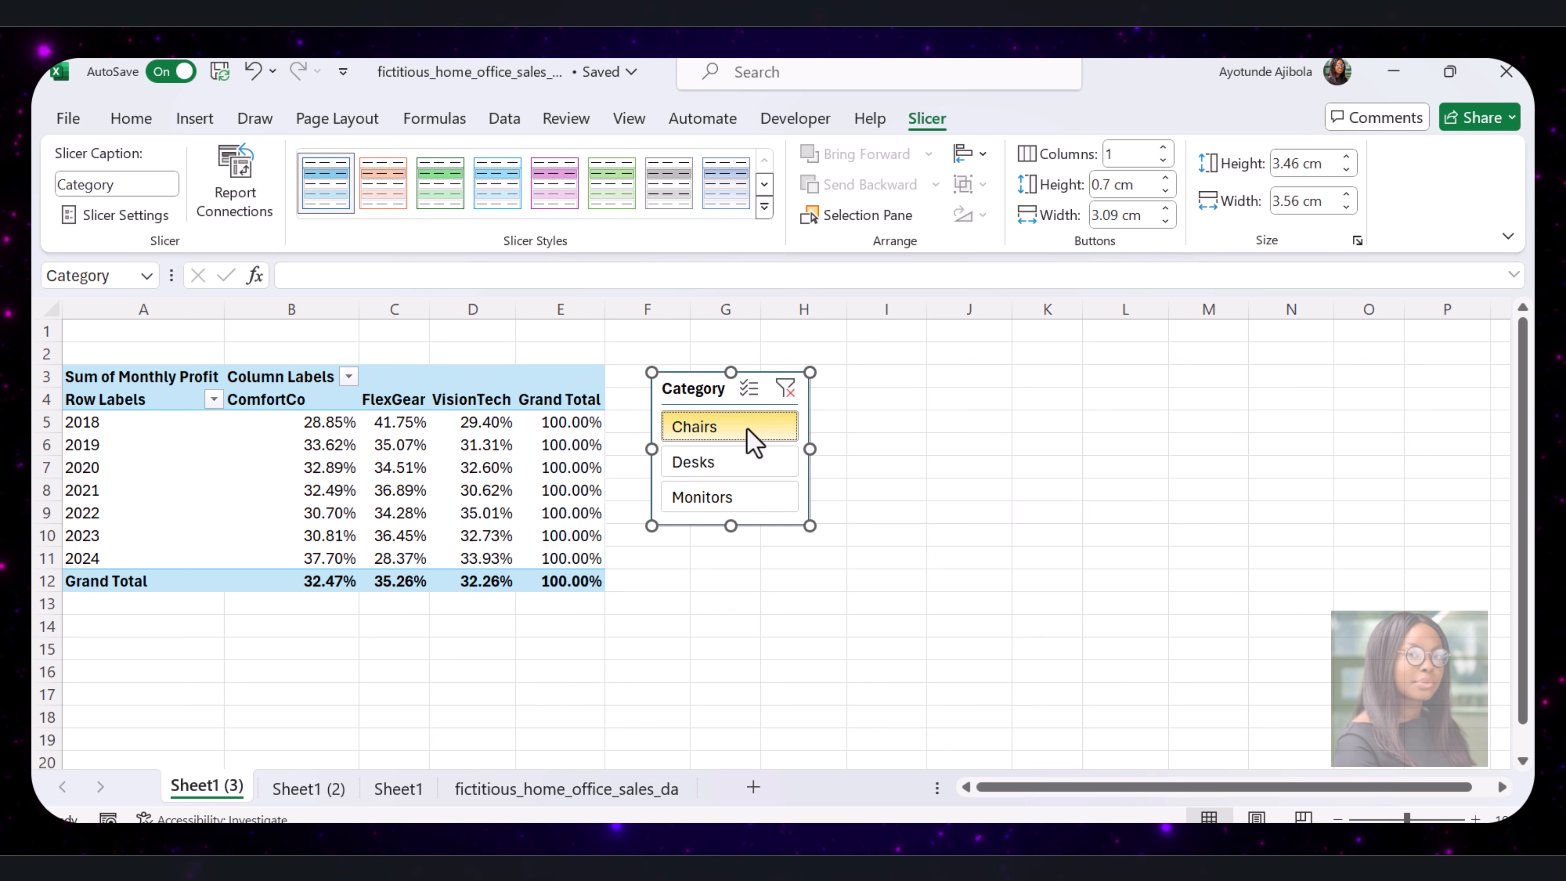
click(1026, 600)
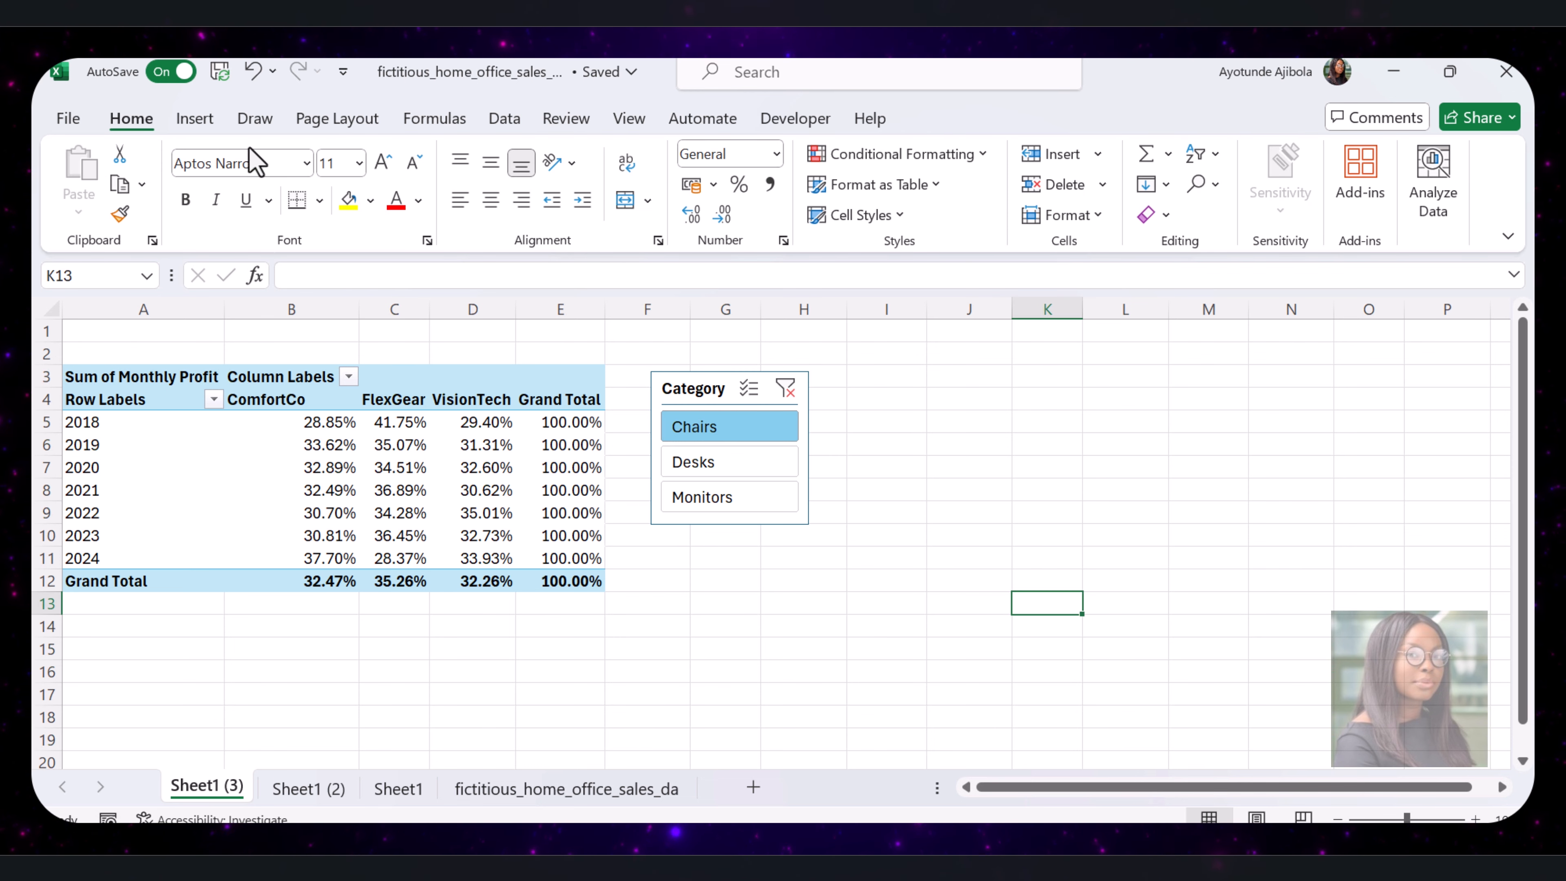
Insert a 2-D Line with Markers chart from the PivotTable and place it beyond the Category slicer, around columns J to P.
click(202, 120)
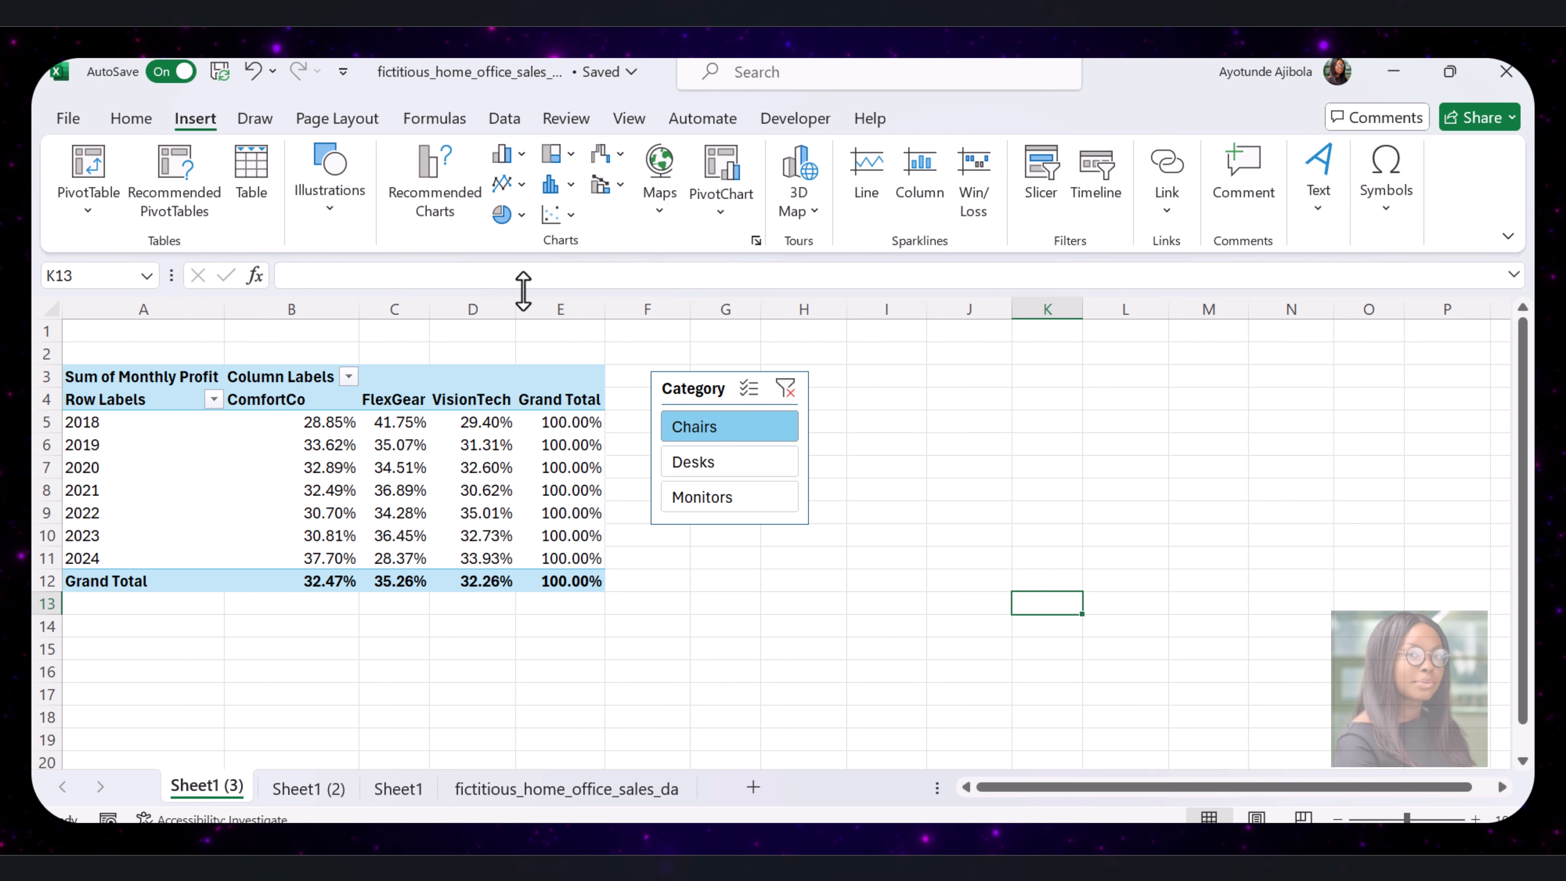
click(504, 184)
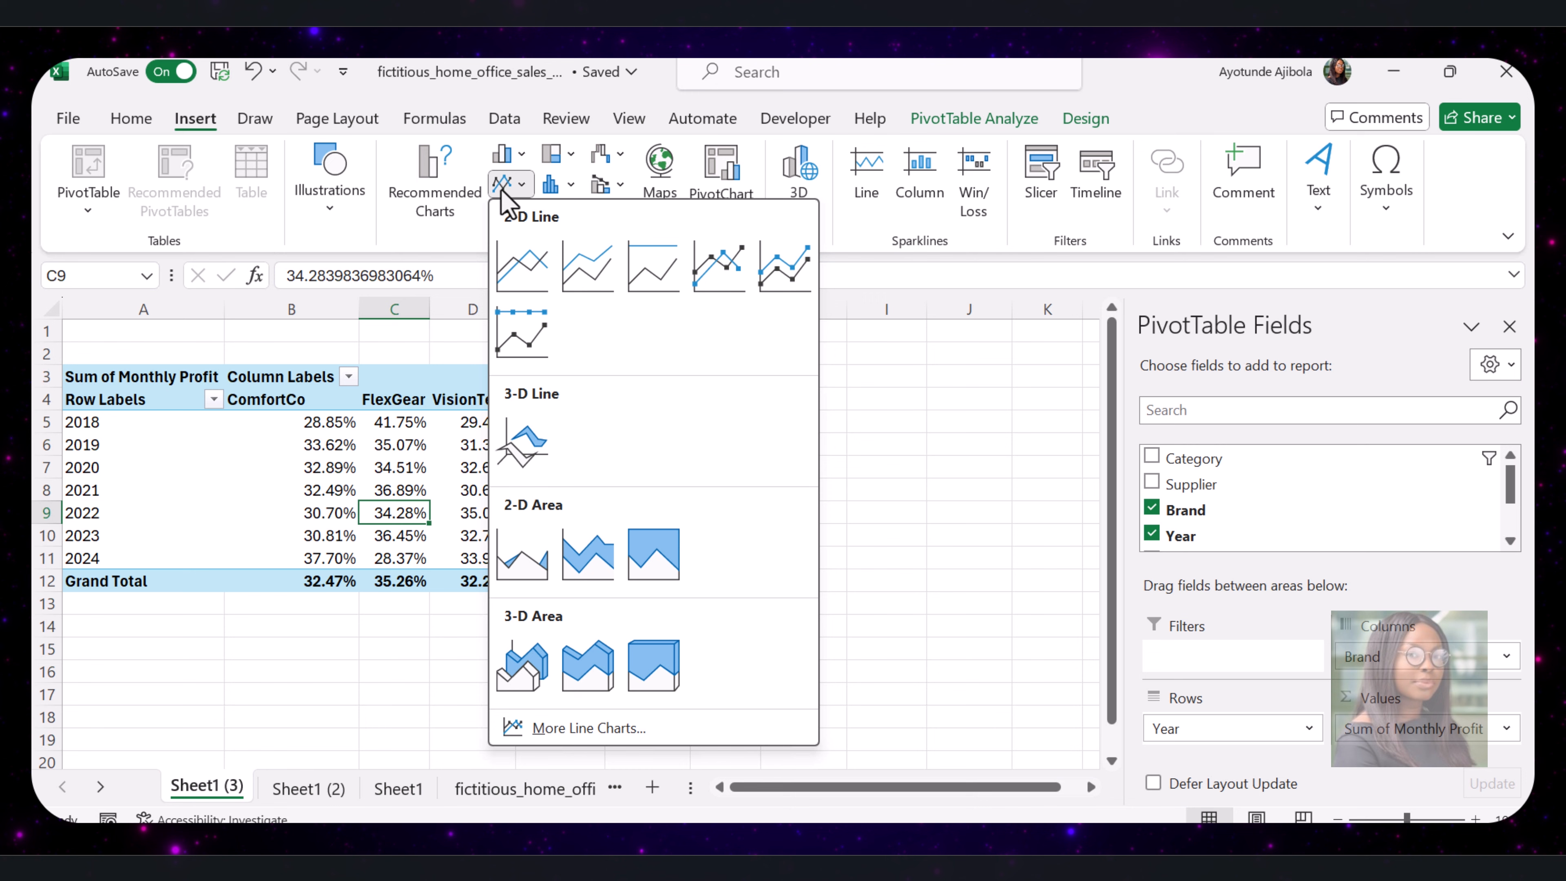
click(725, 280)
drag(642, 407, 1227, 417)
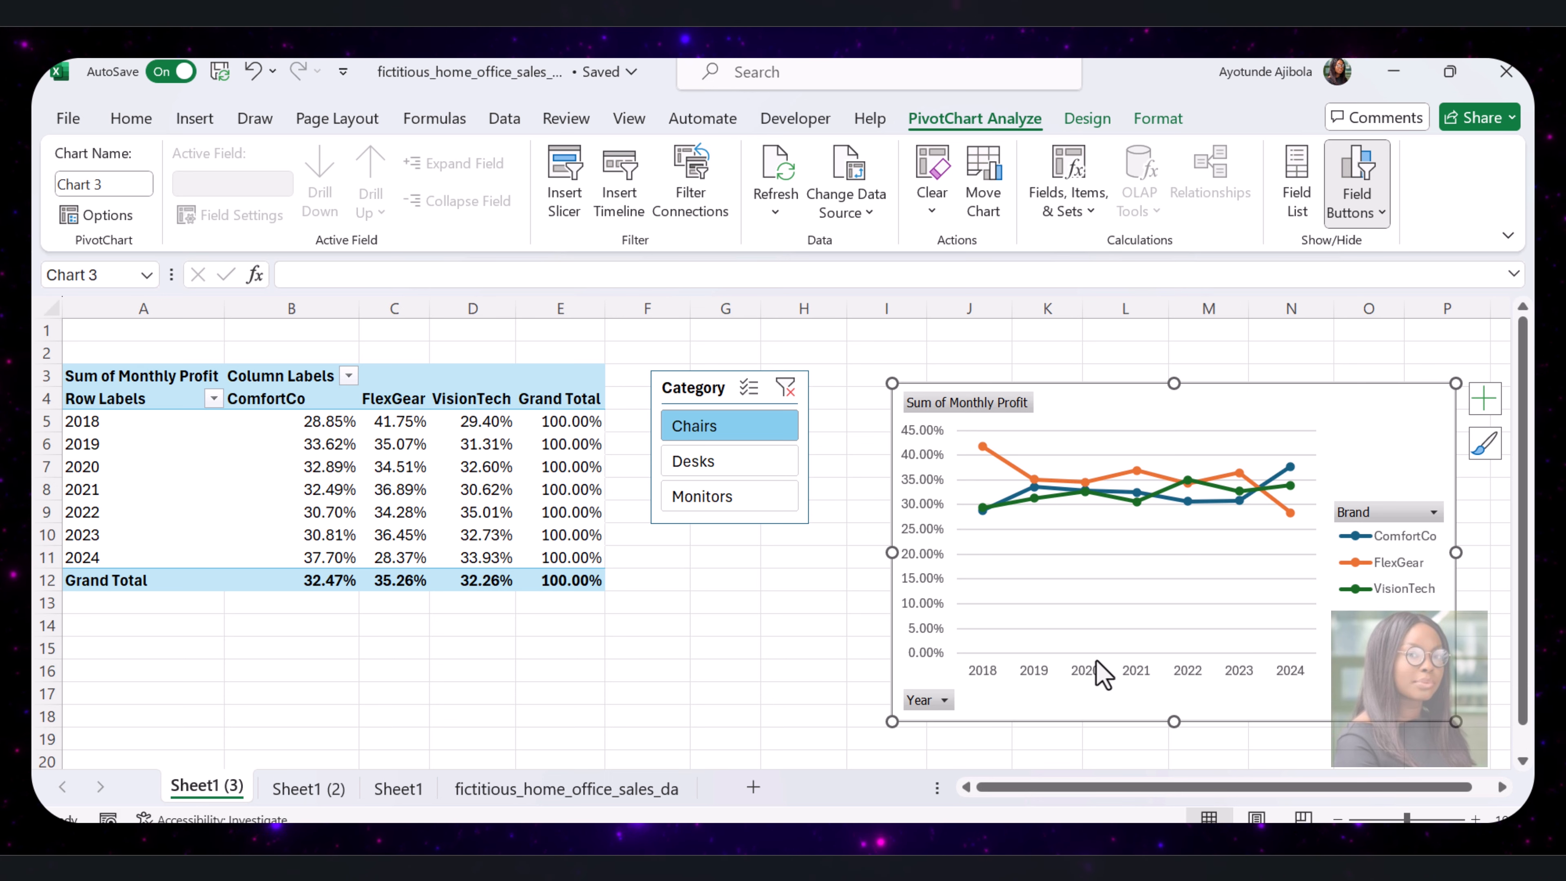
Switch the Category slicer repeatedly between Chairs, Desks and Monitors to compare the brands' profit-share trends in the chart, ending on Monitors.
click(765, 482)
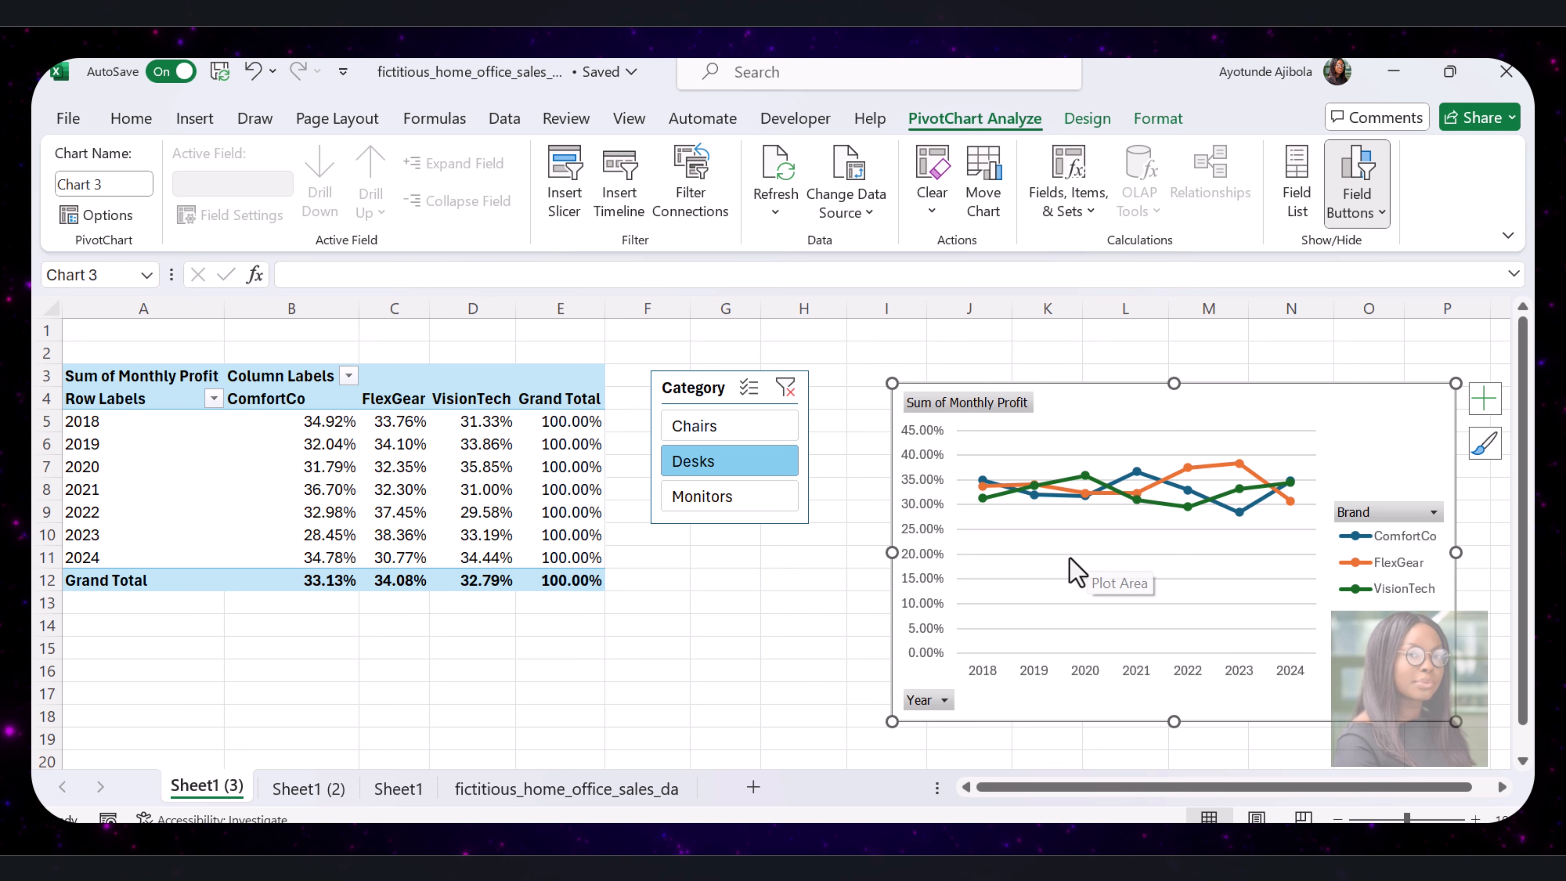
click(769, 432)
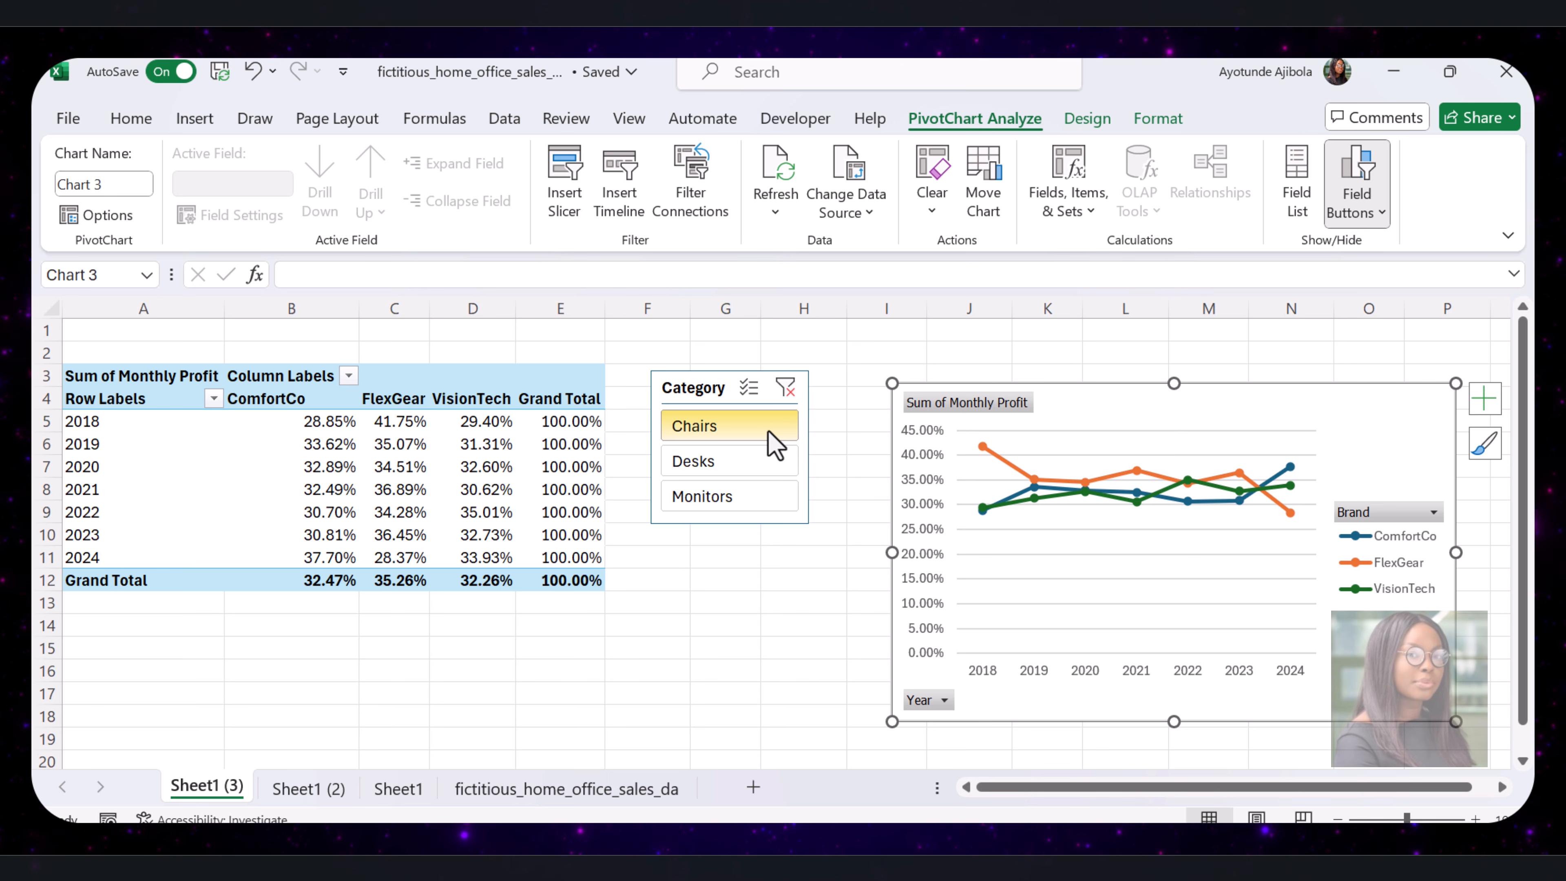
click(755, 469)
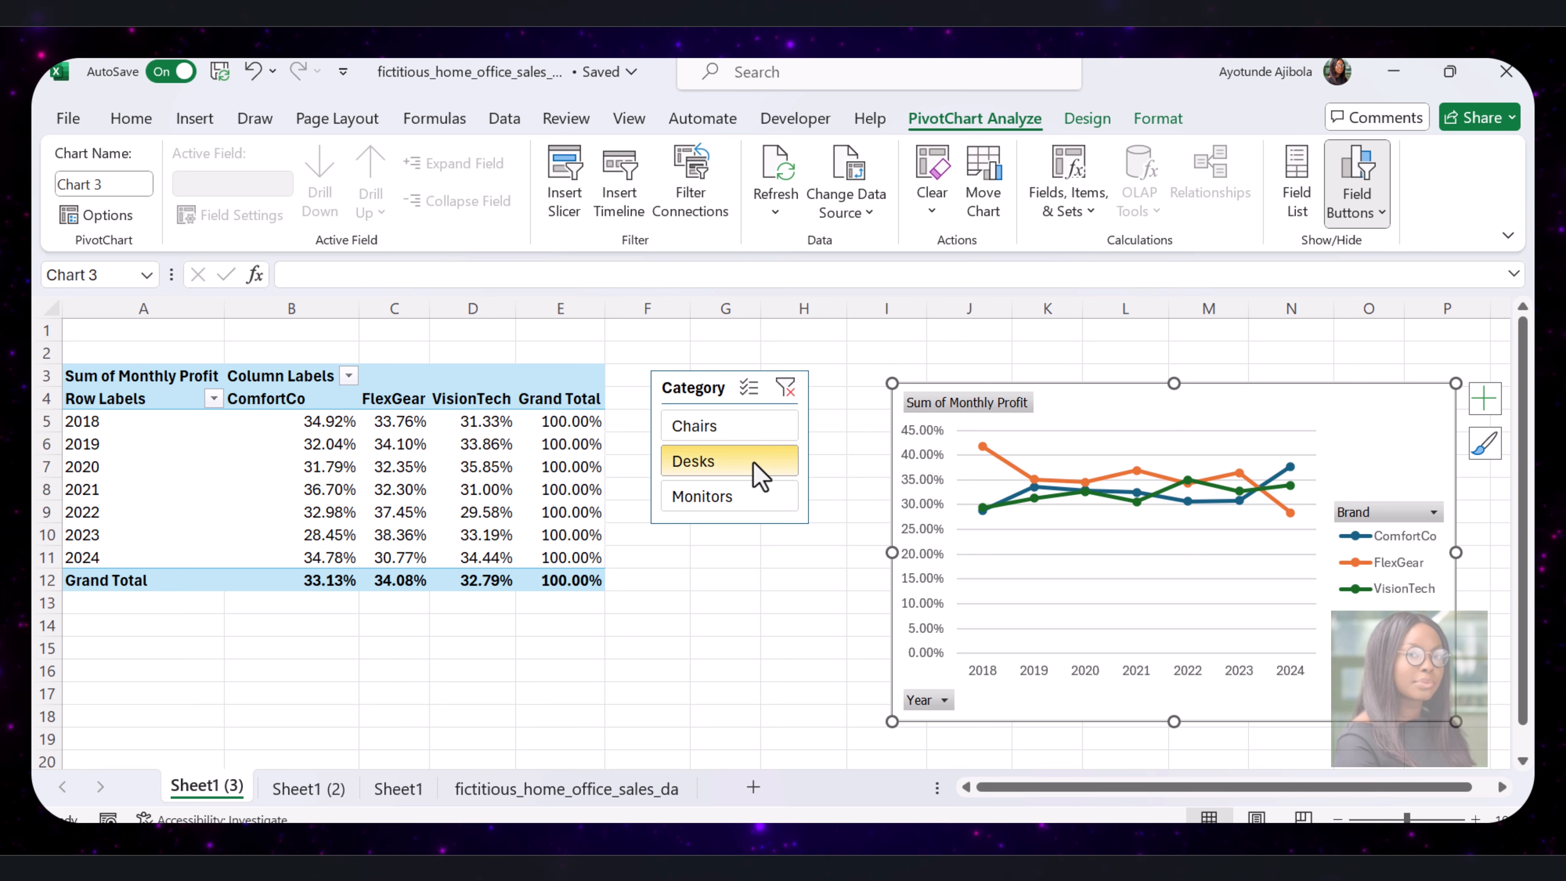
click(748, 432)
click(754, 500)
click(739, 428)
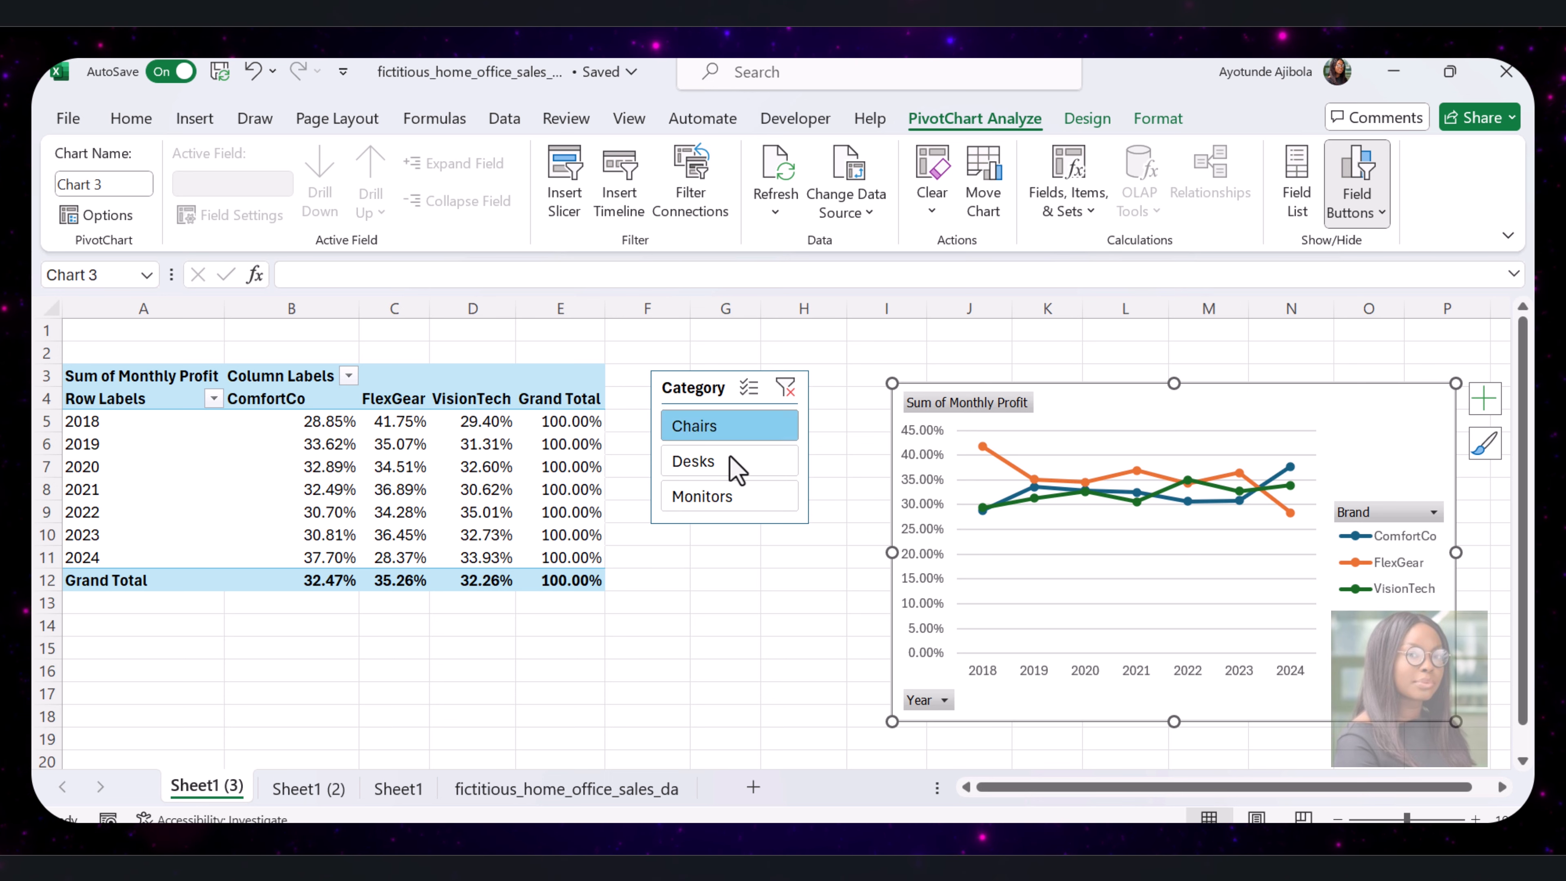
click(739, 473)
click(743, 500)
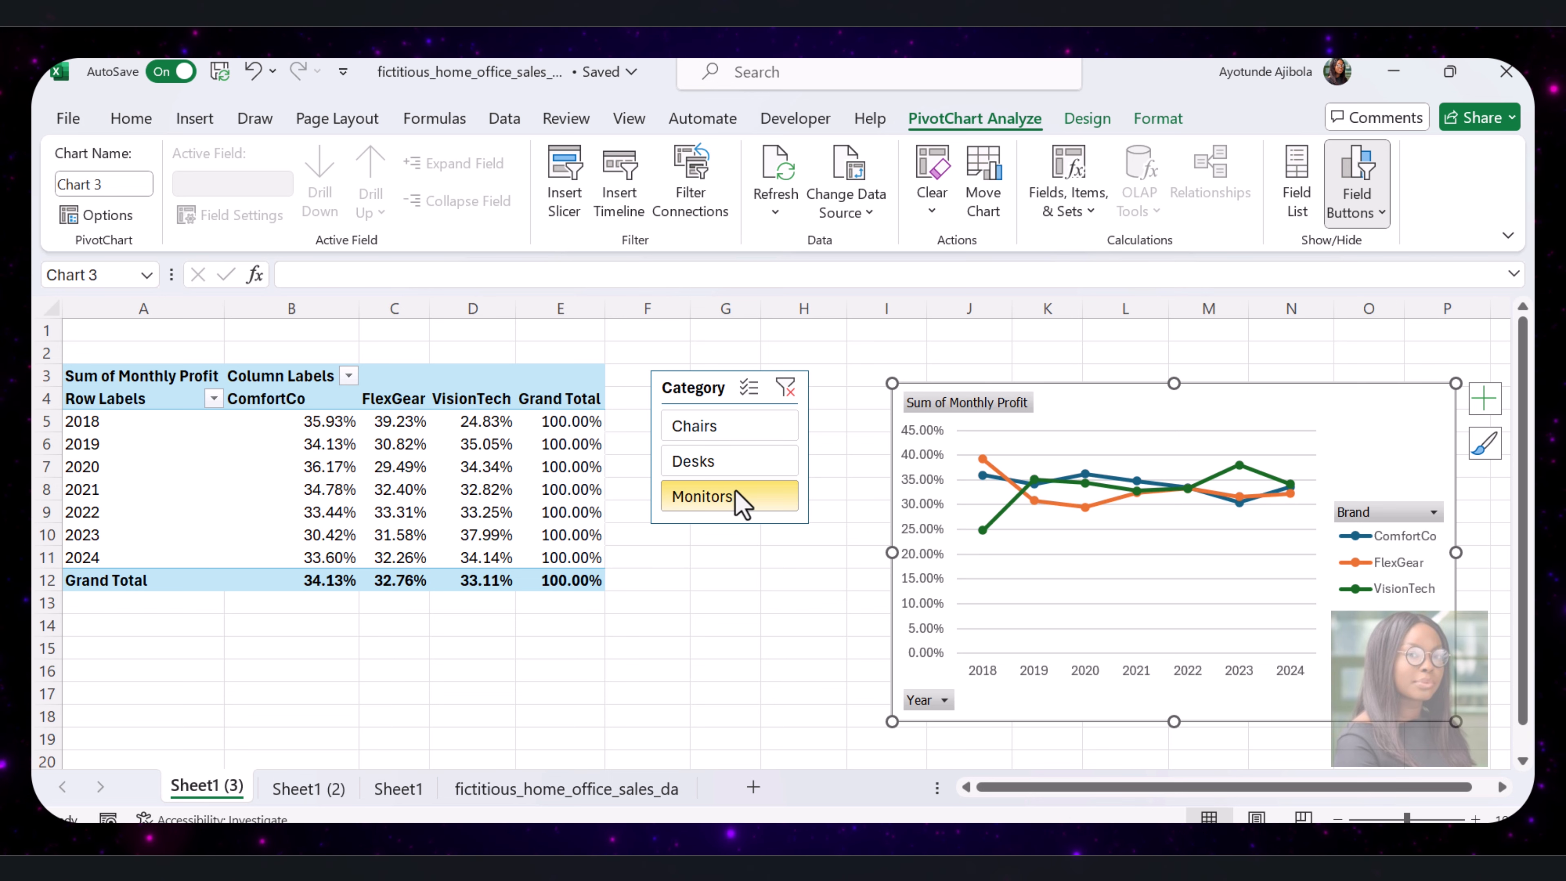
click(735, 437)
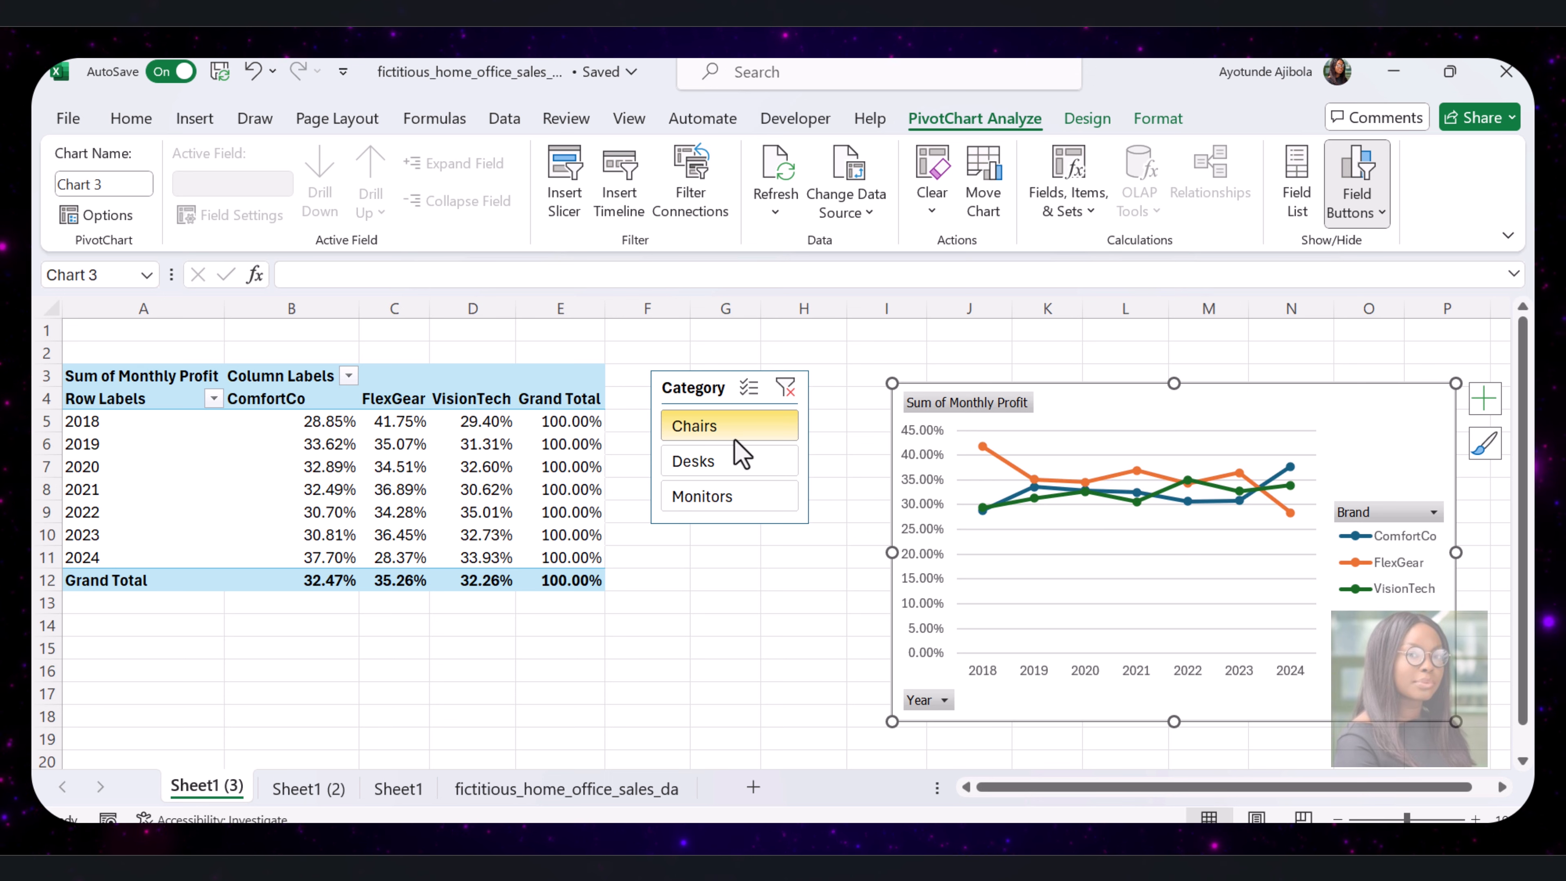
click(739, 472)
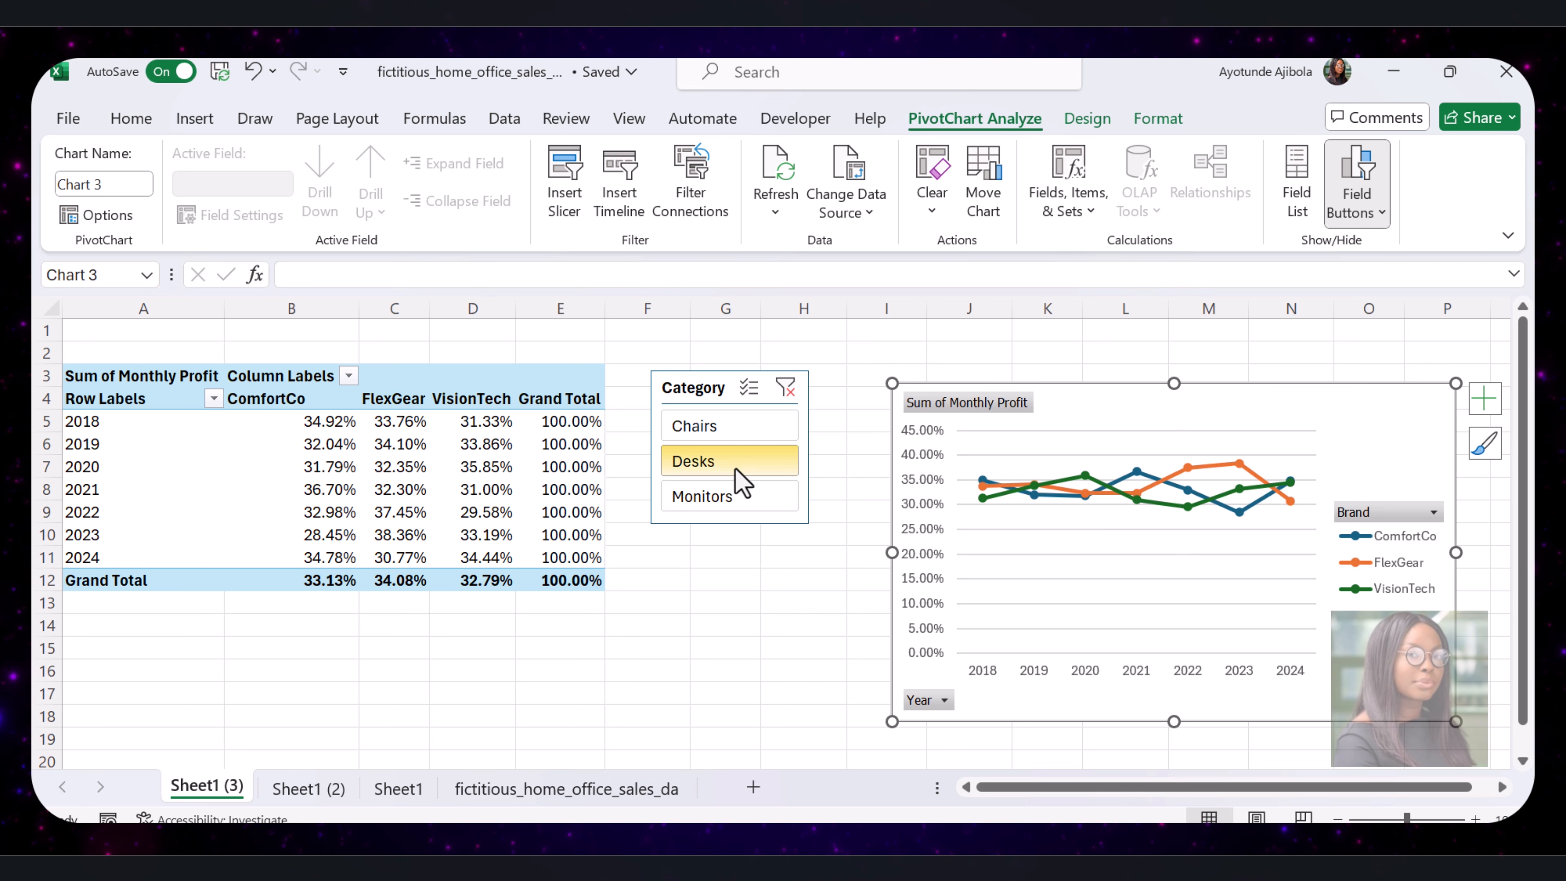
click(743, 503)
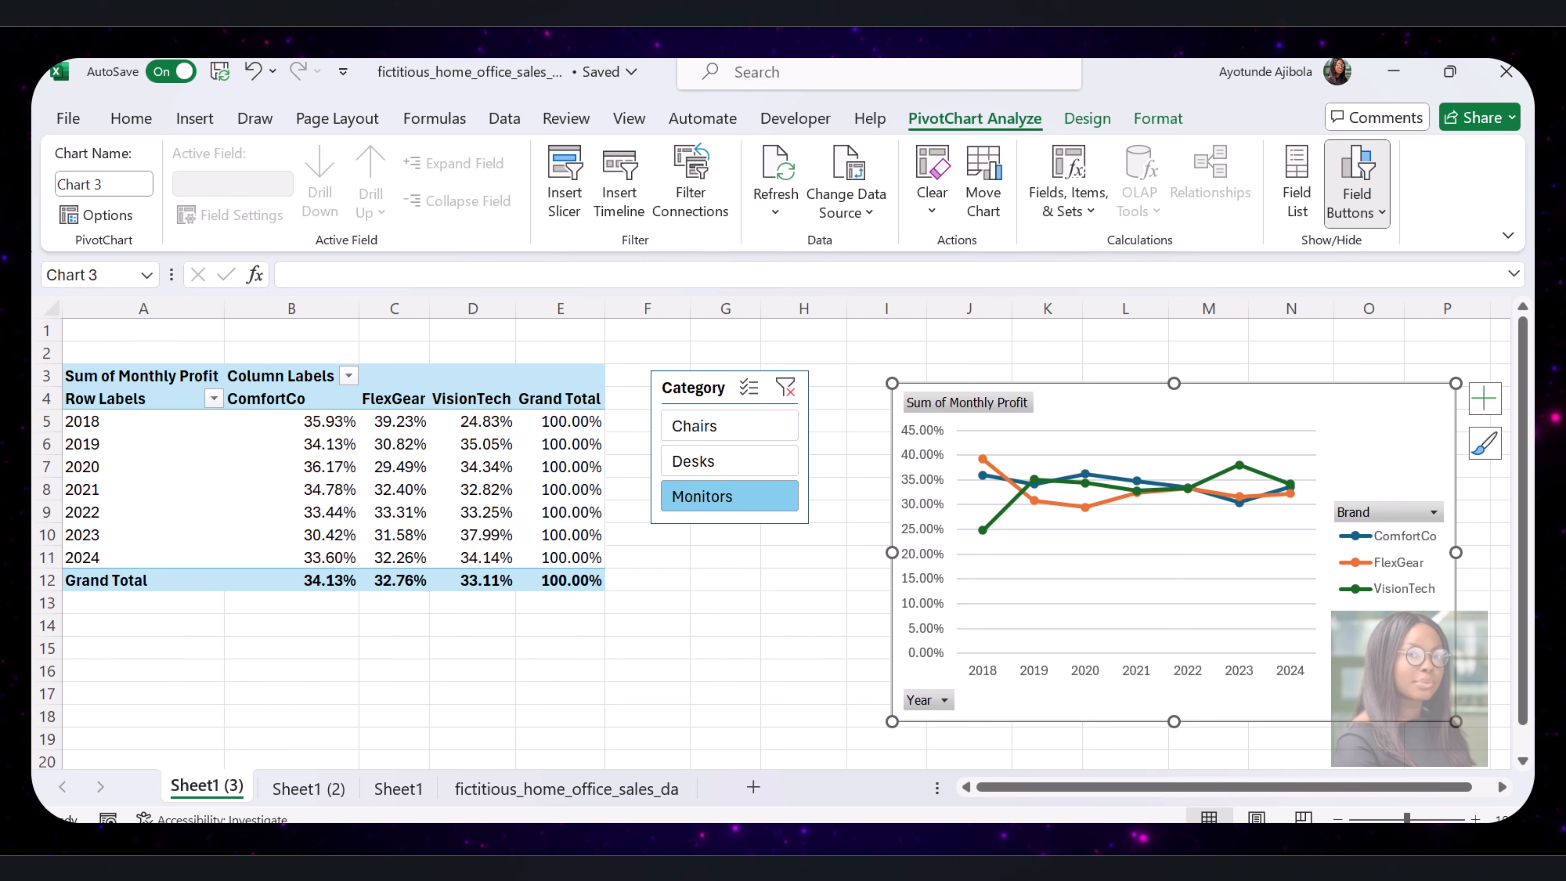
Insert a new column before Monthly Profit in the table on the fictitious_home_office_sales_da sheet.
click(599, 794)
click(597, 307)
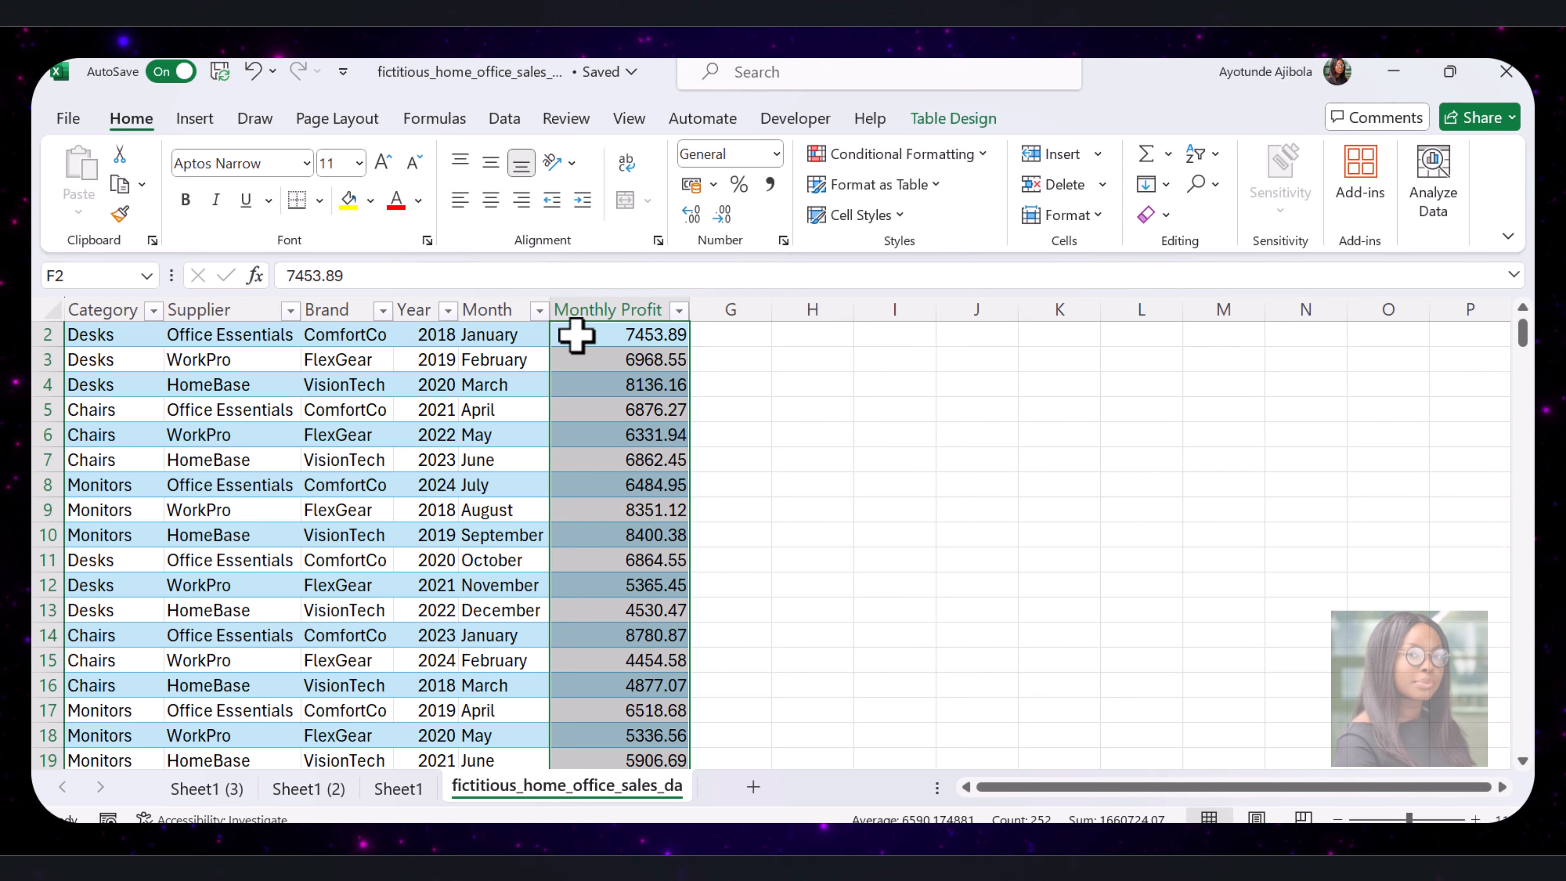
click(590, 295)
right_click(591, 295)
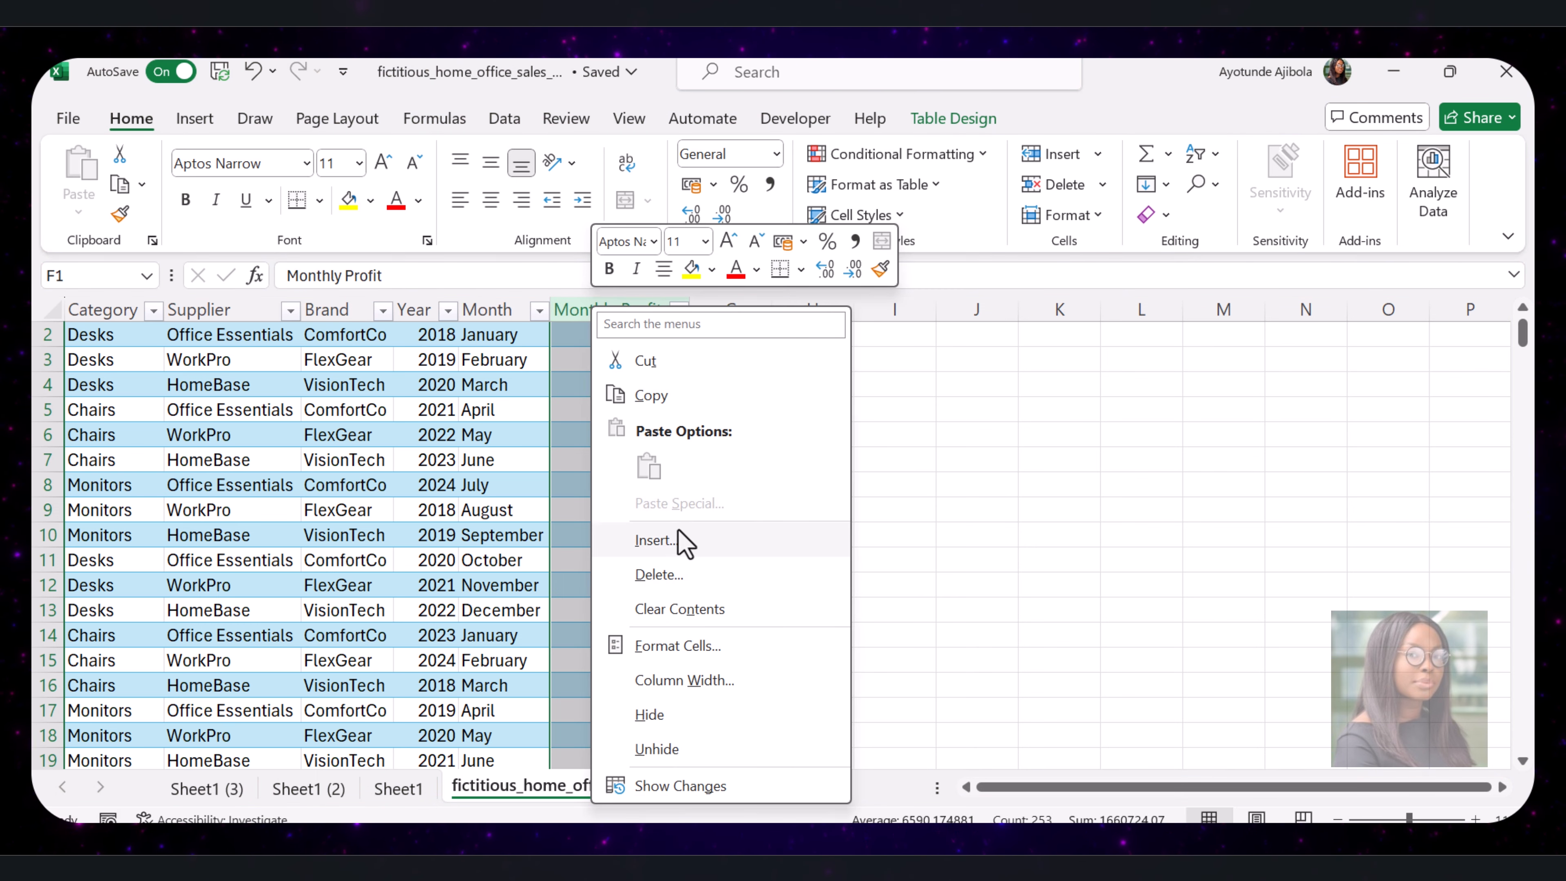
click(681, 537)
Name the new column before Monthly Profit "Month Number" in its header cell.
click(598, 333)
double_click(598, 333)
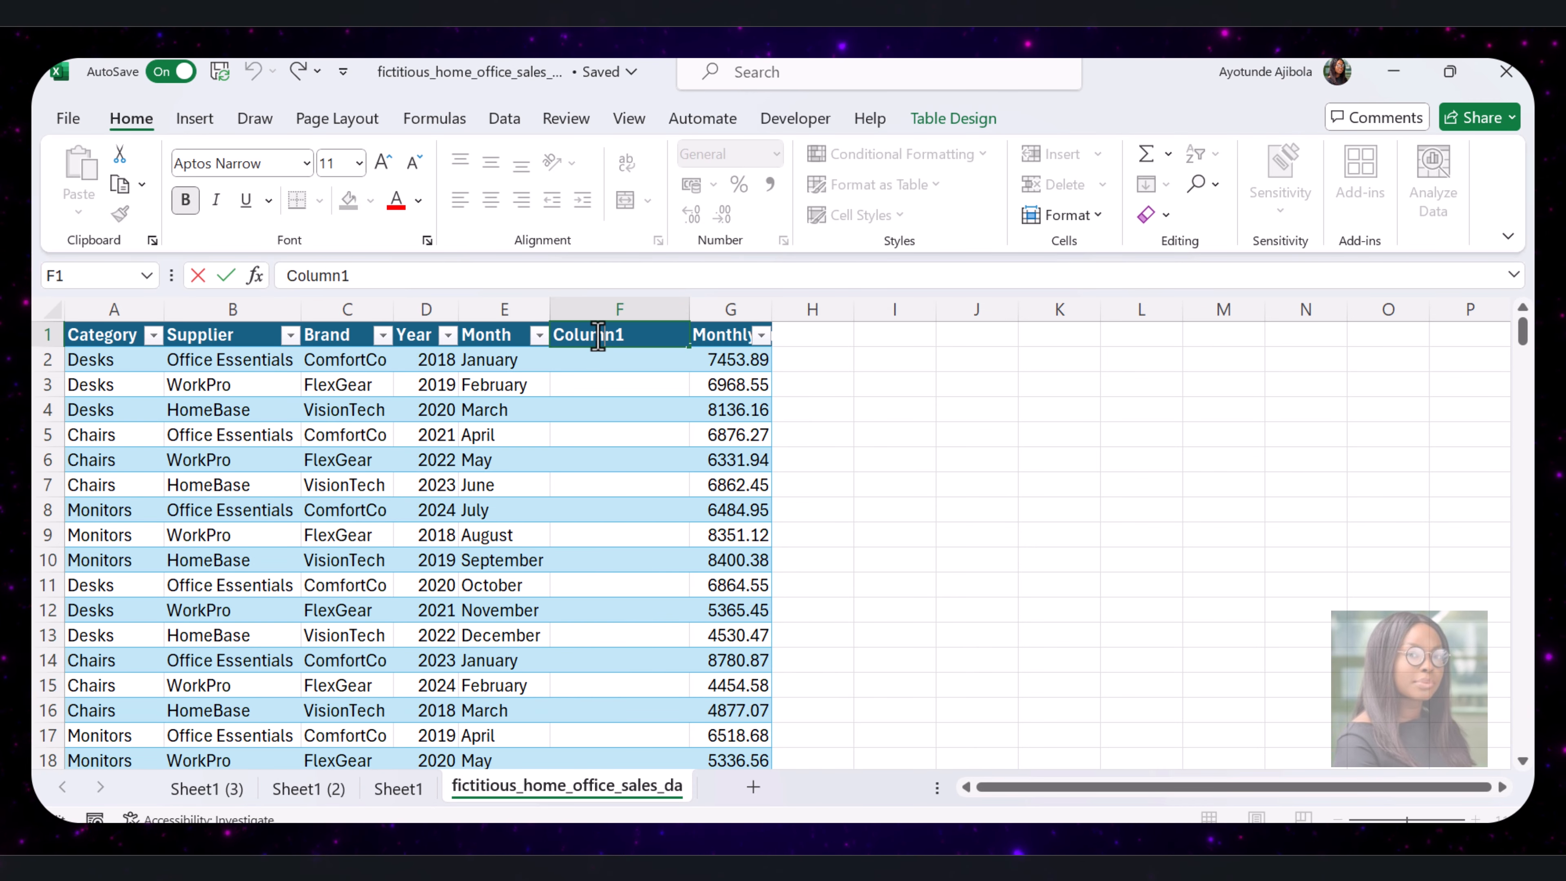
text(Month Number)
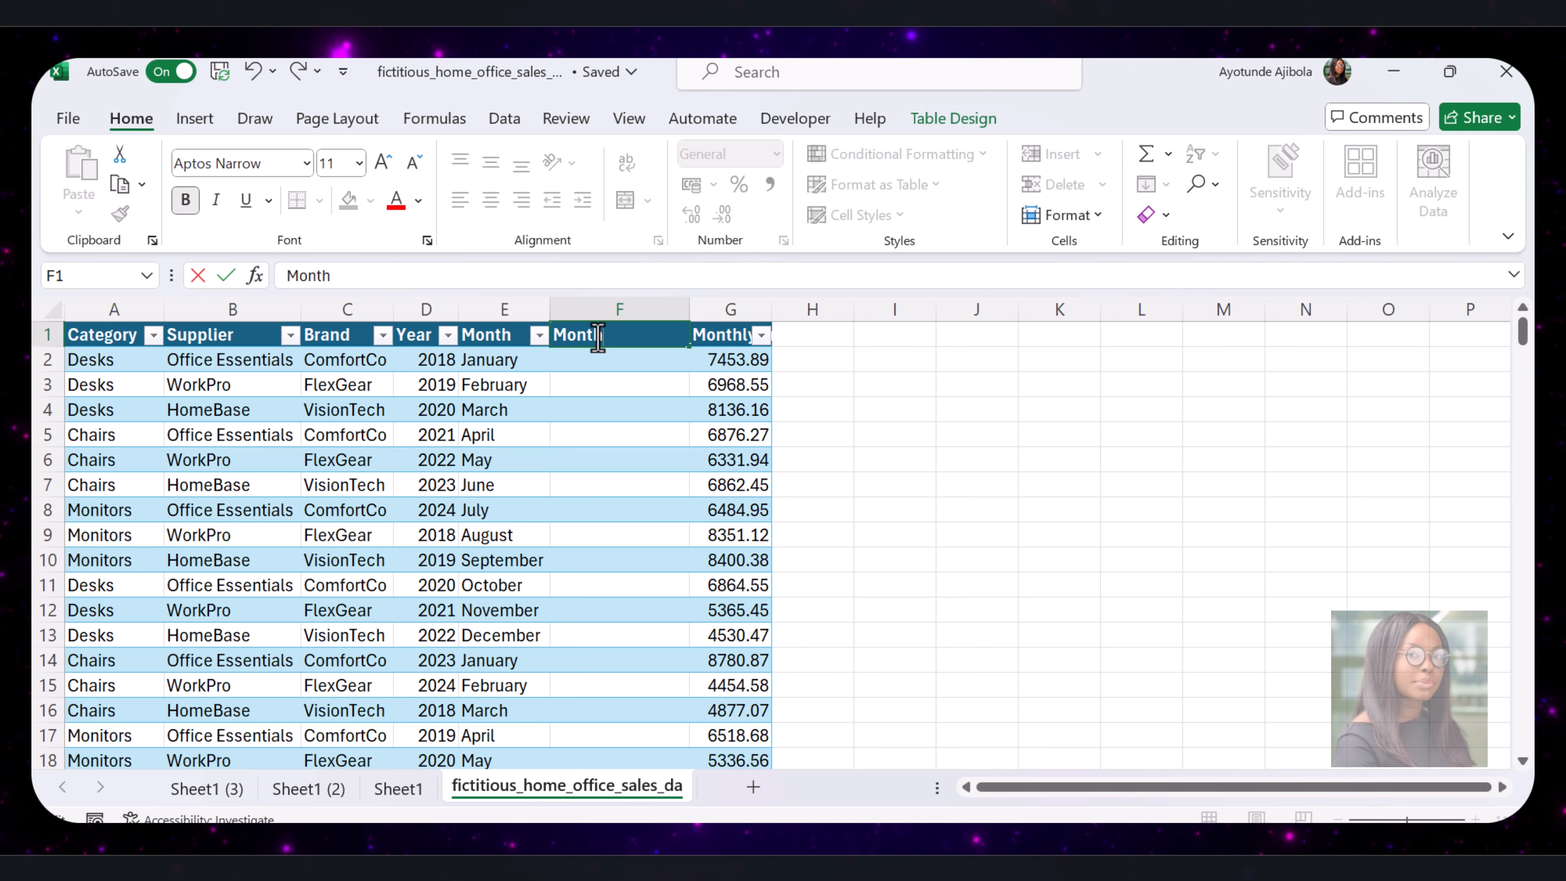
key(Return)
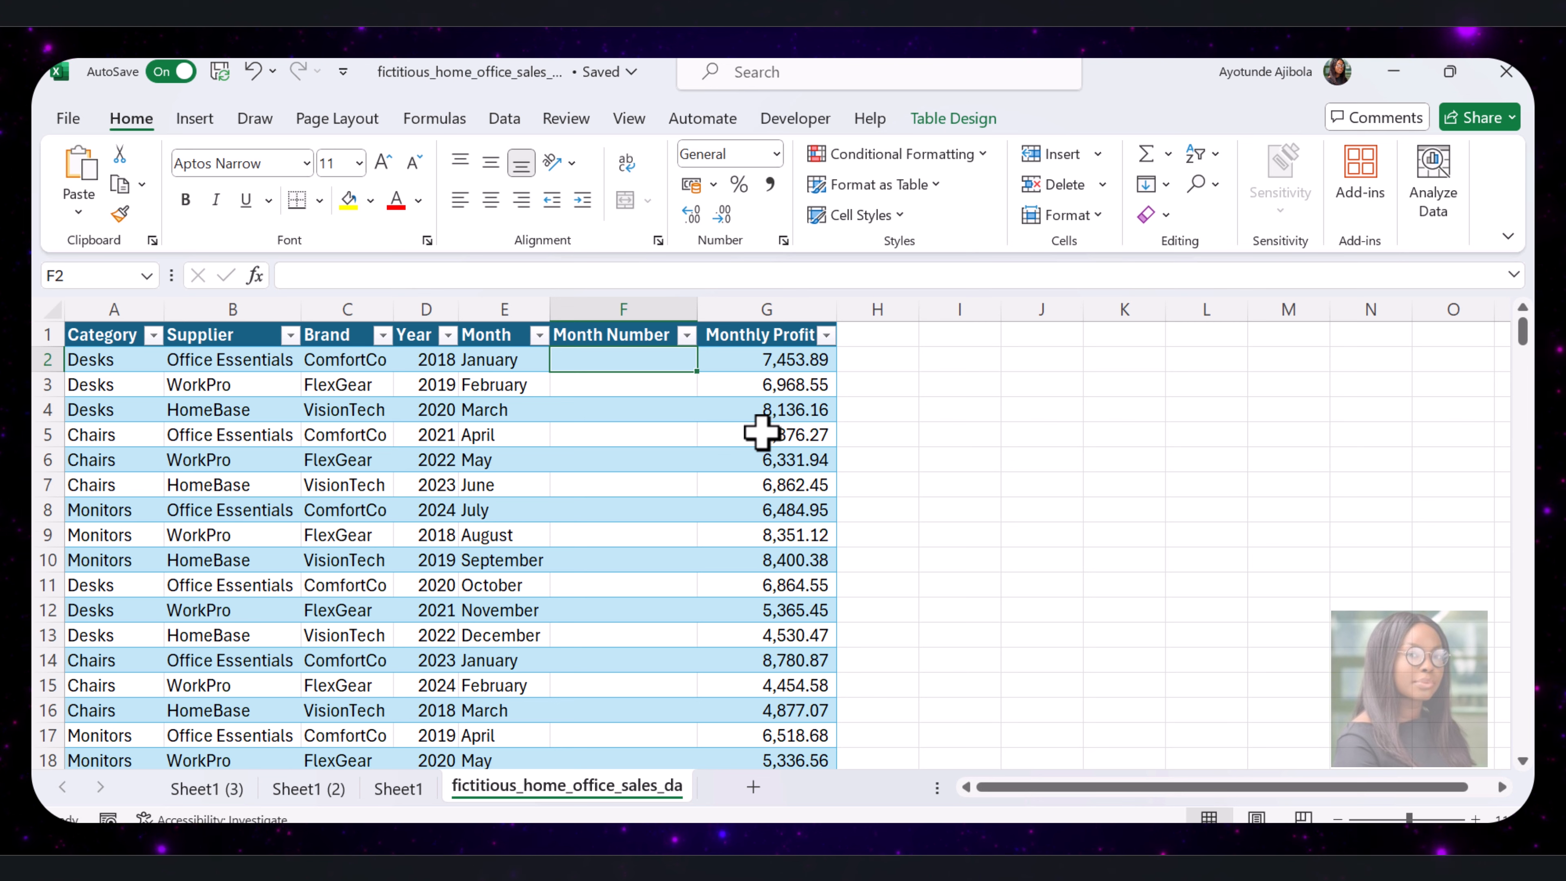
click(481, 276)
text(=MONTH(DATEVALUE([@Month] & " 1")))
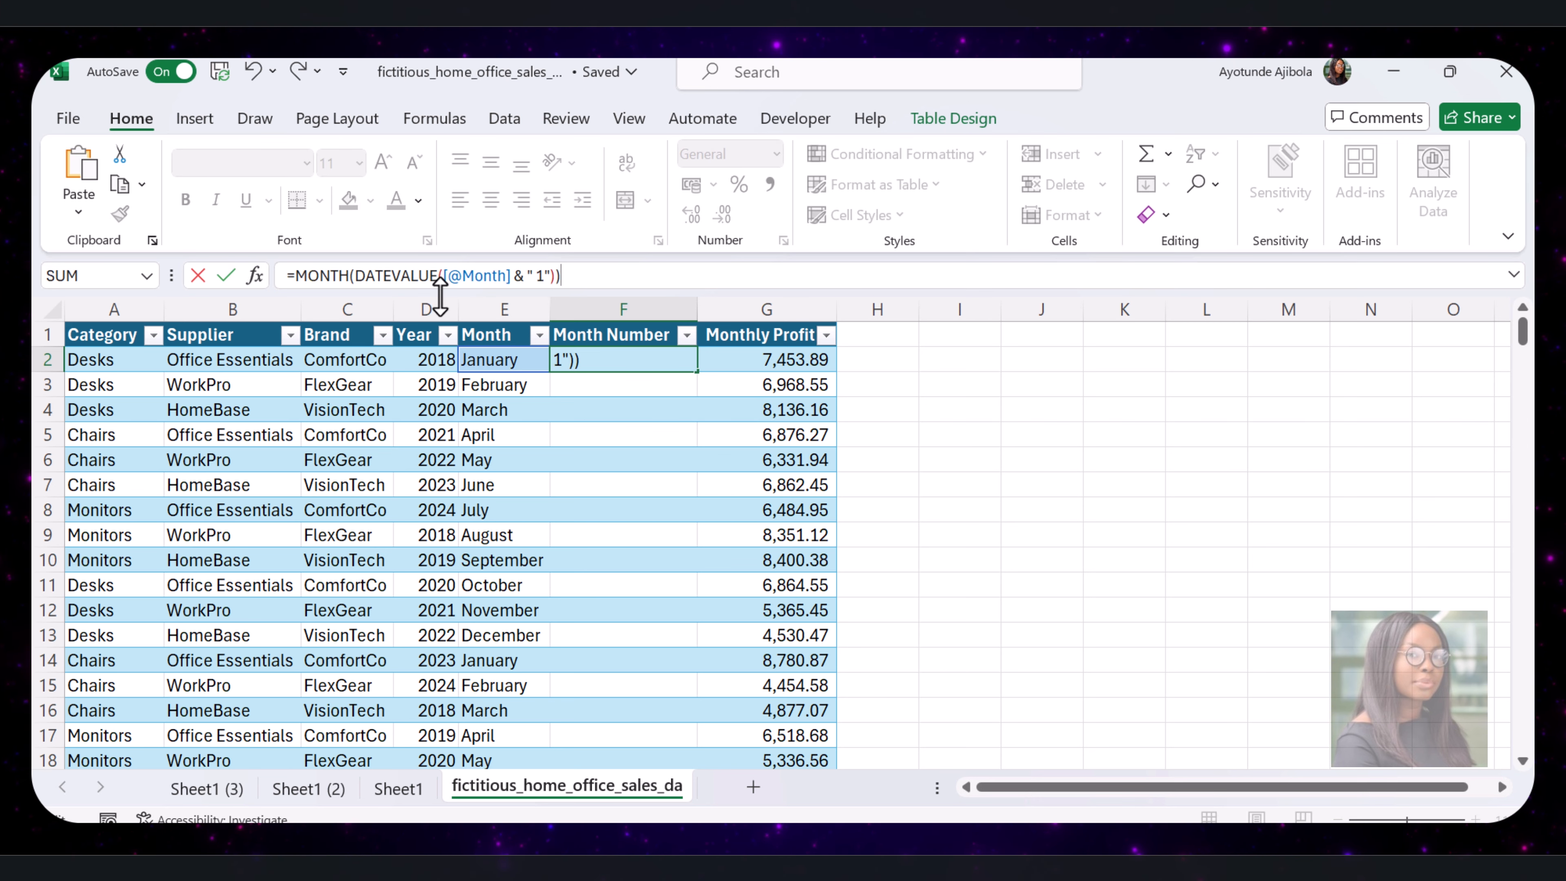
drag(561, 276, 350, 275)
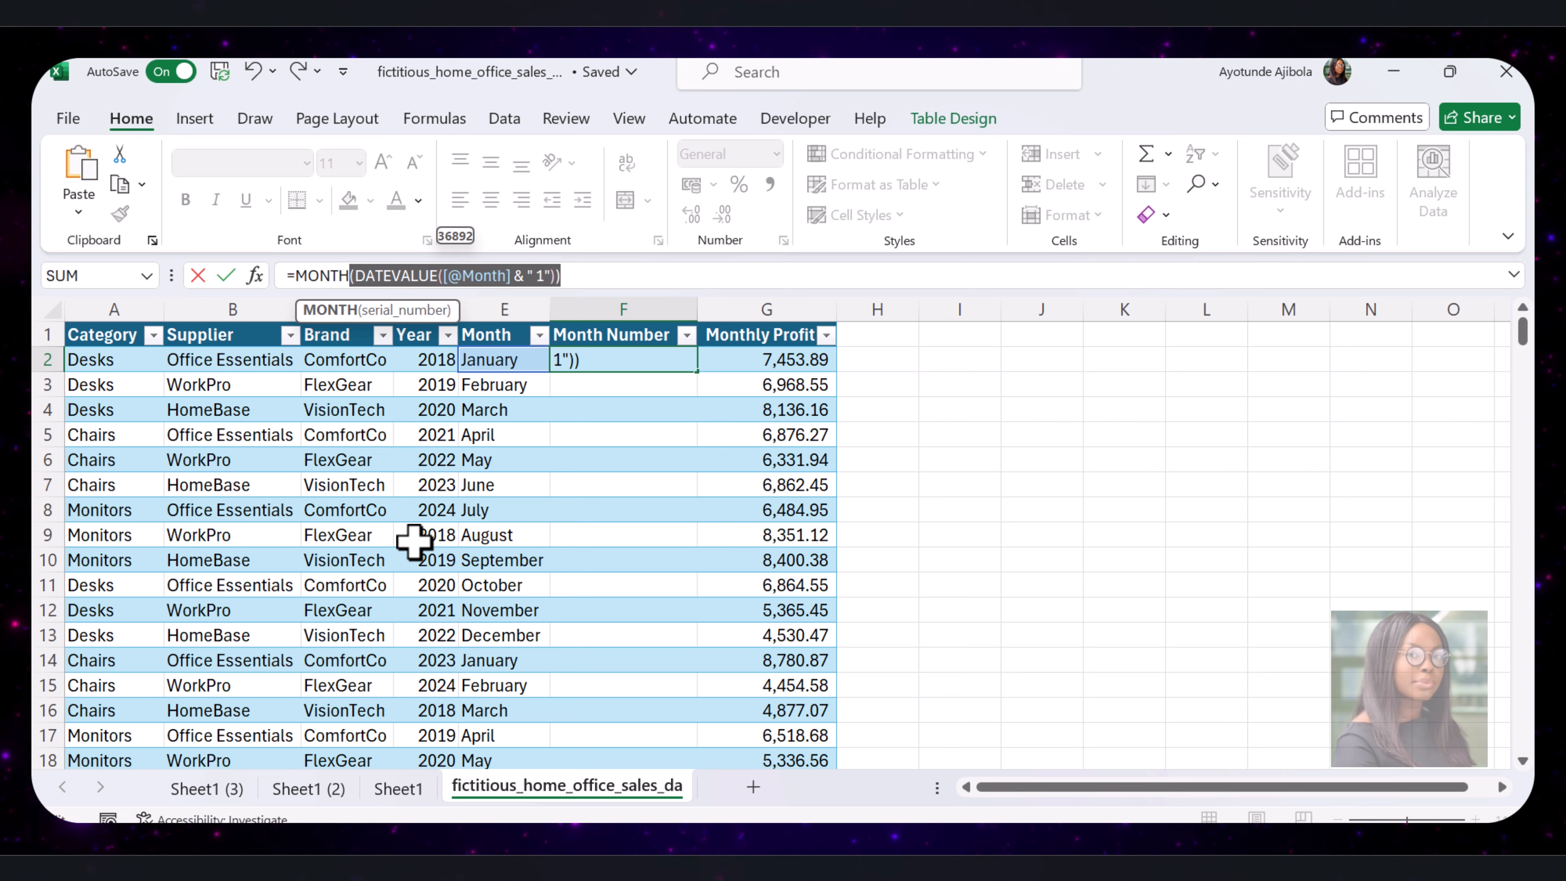
key(Escape)
click(367, 275)
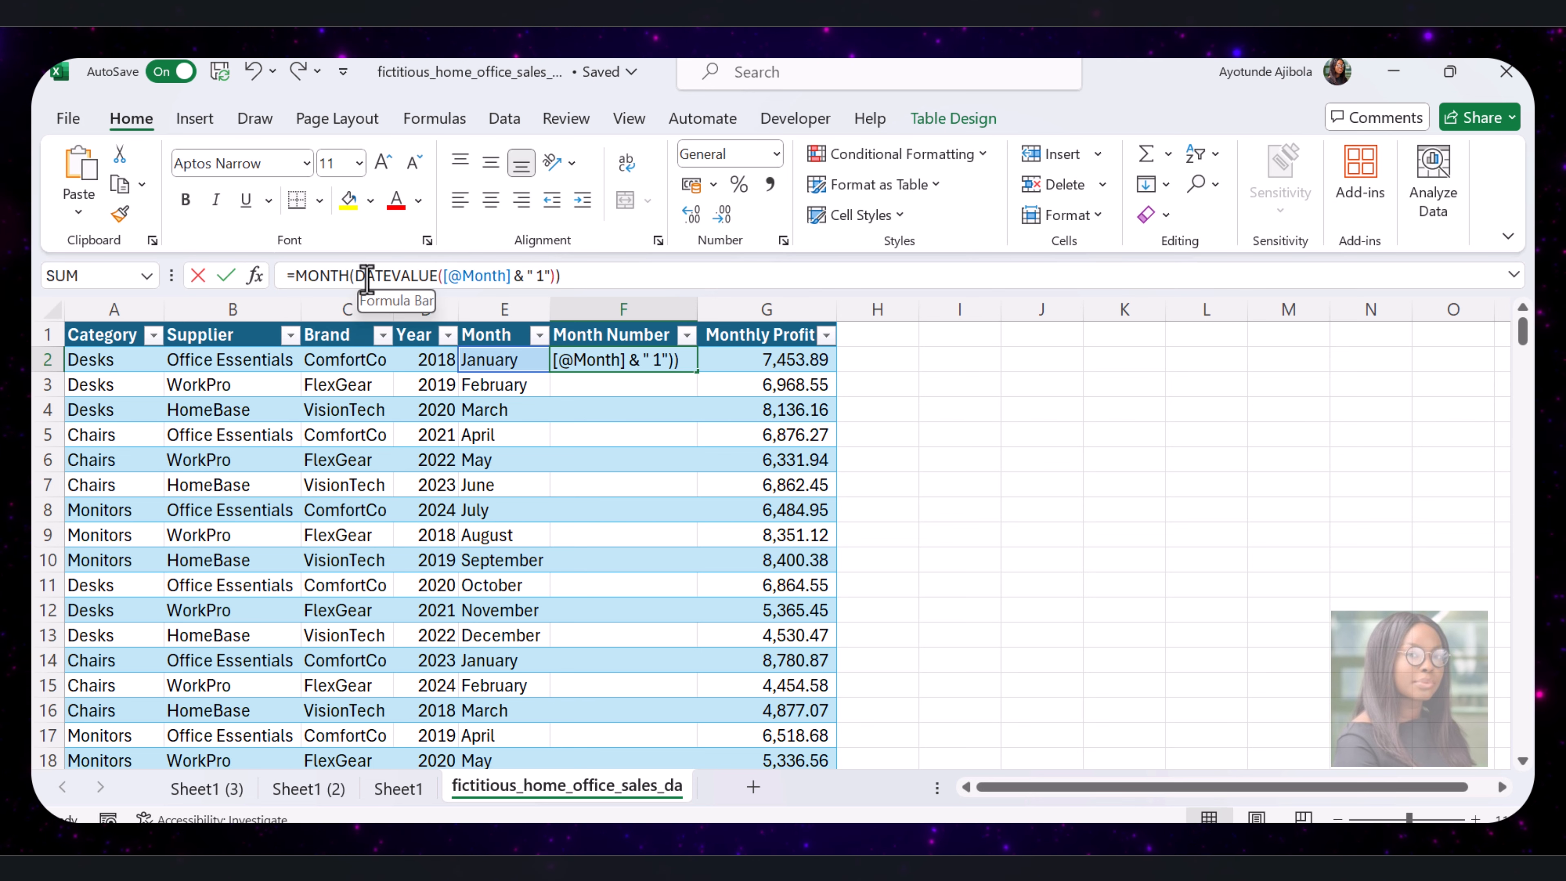
double_click(367, 276)
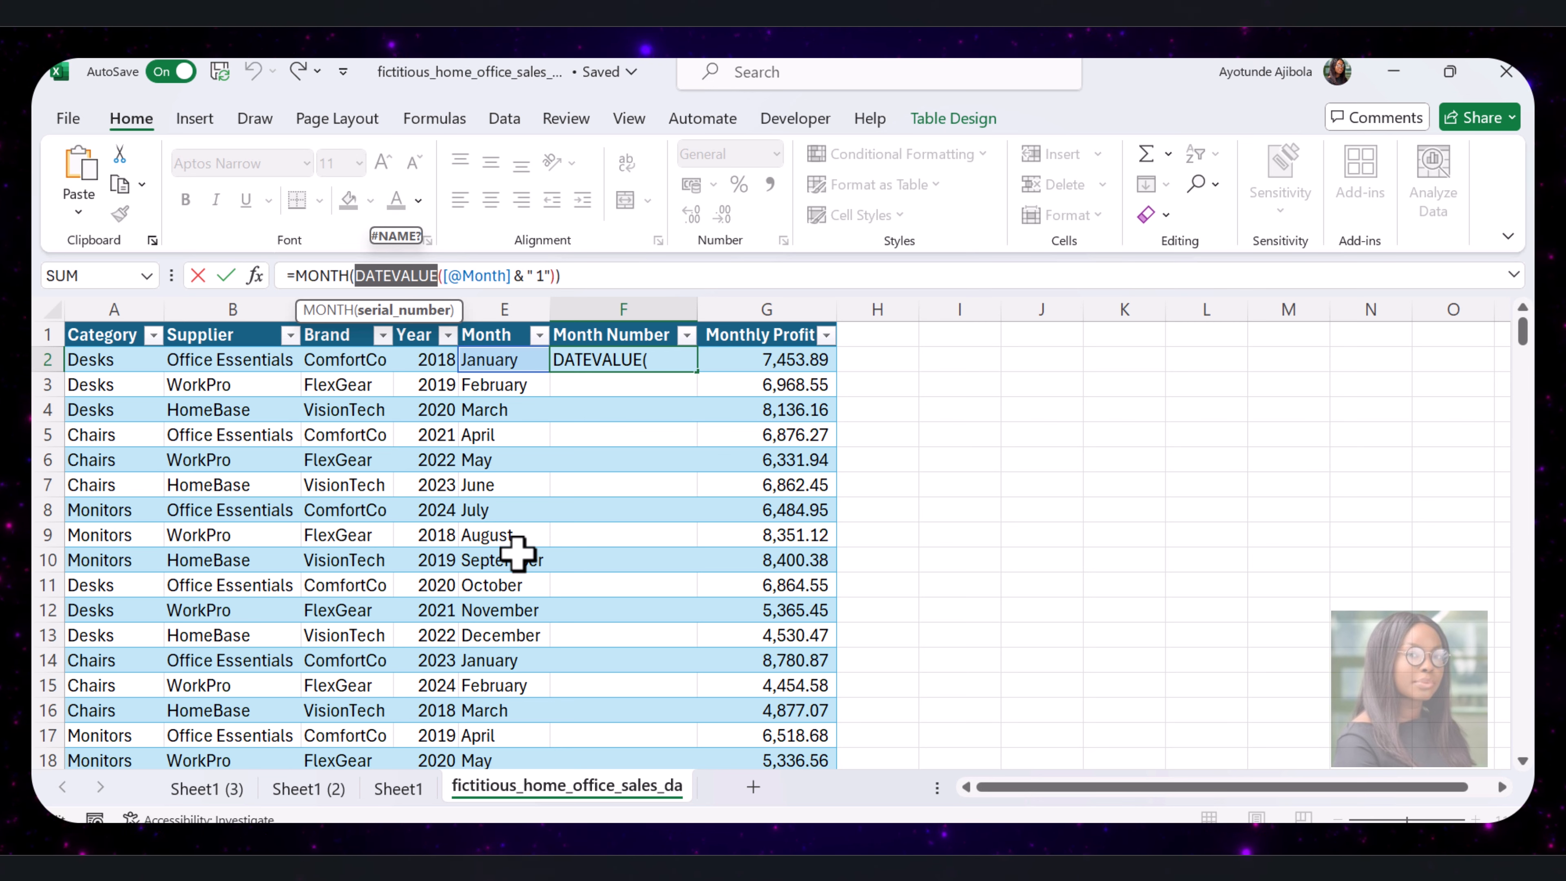
drag(298, 275, 350, 275)
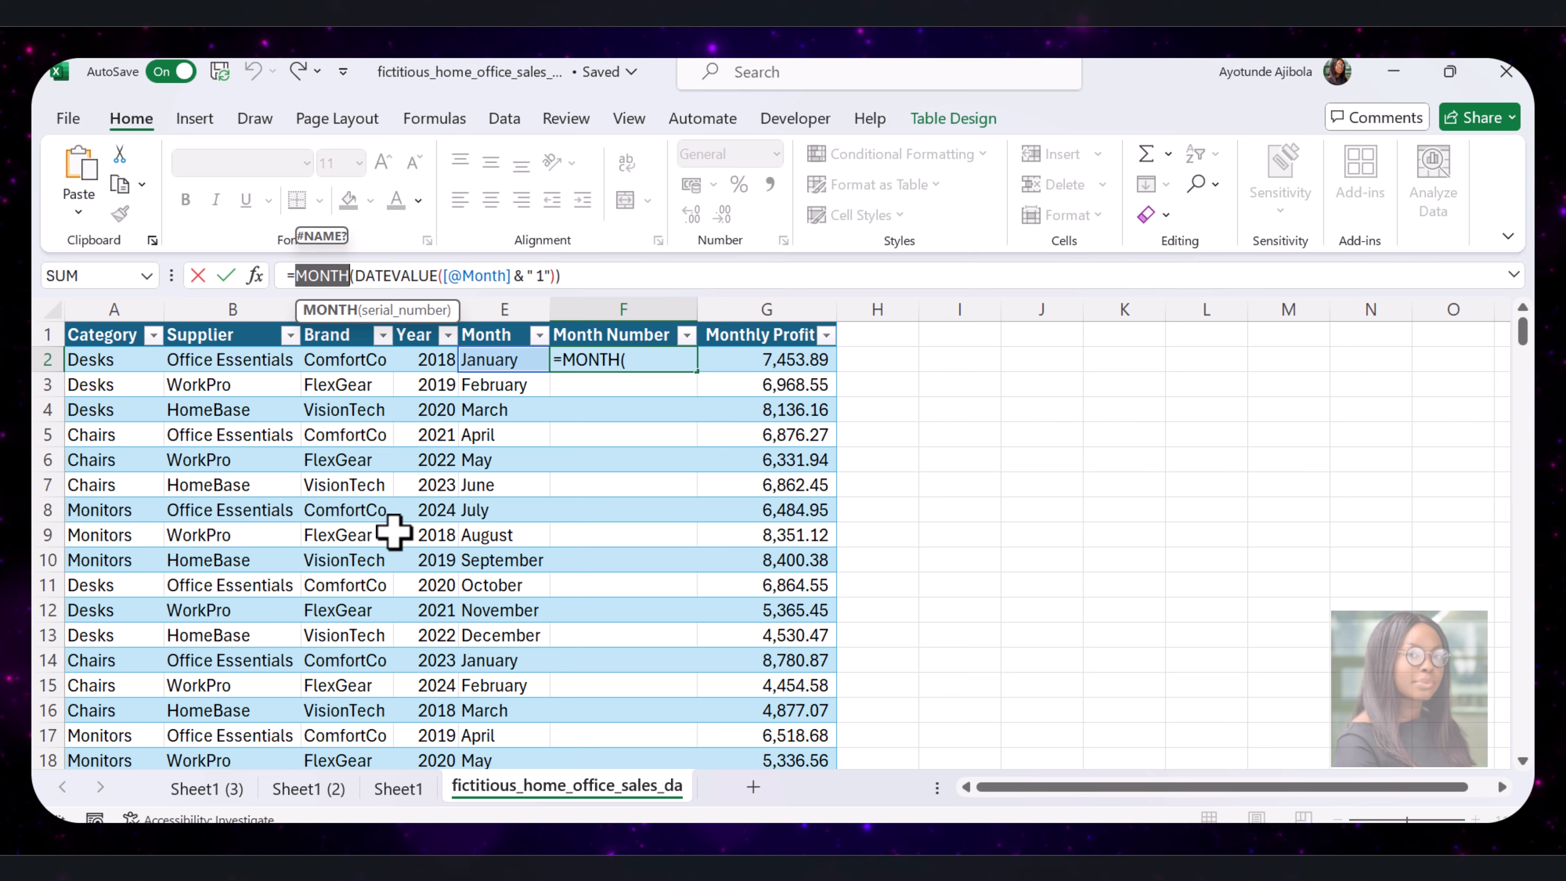
key(Return)
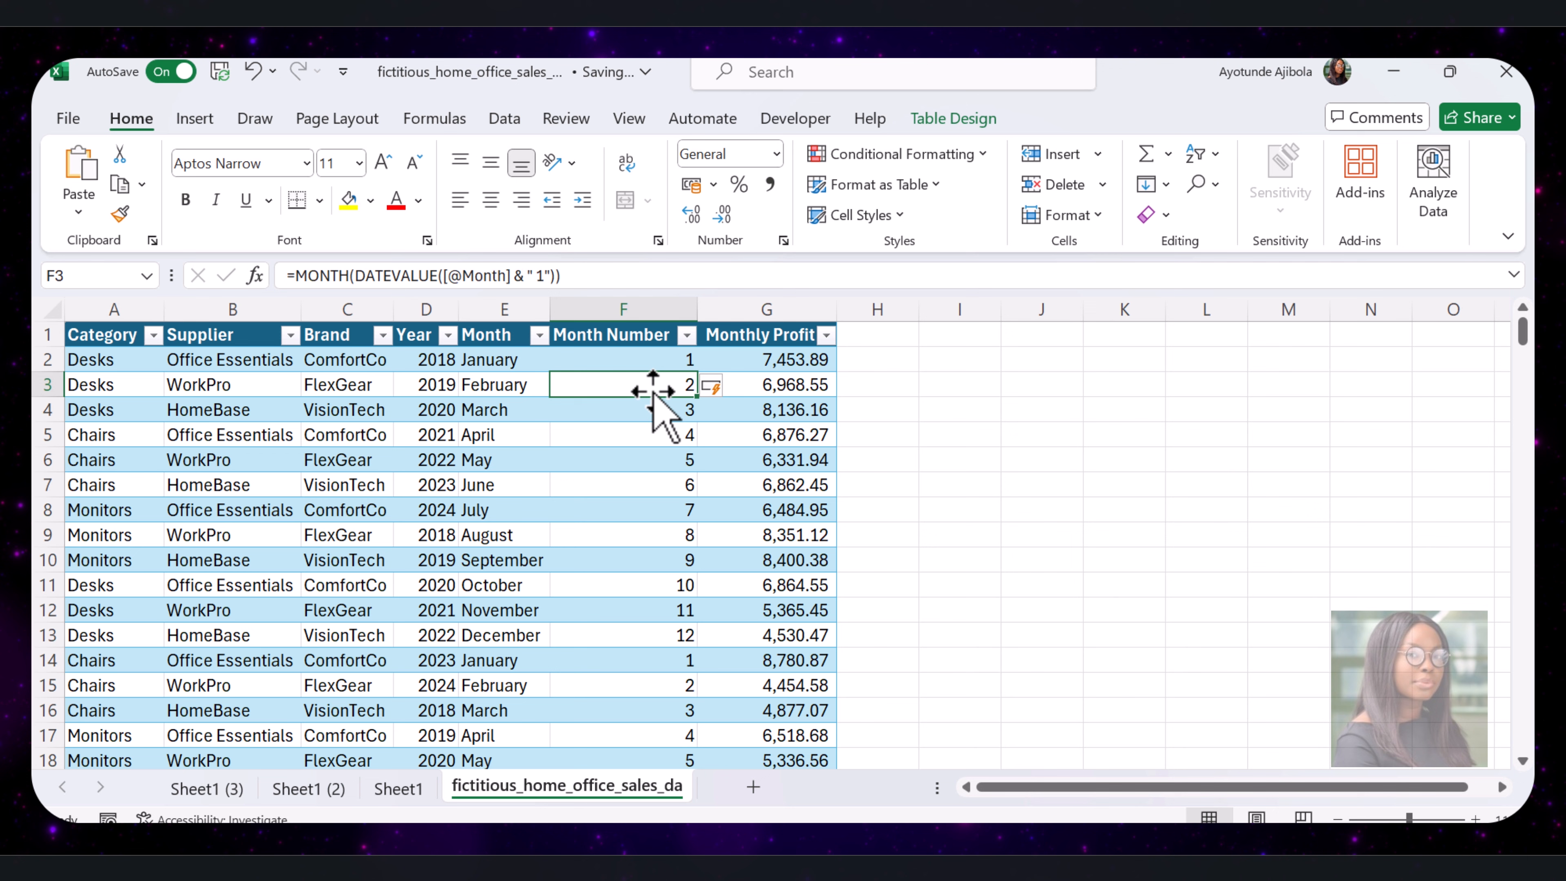
Center the contents of the Month Number column horizontally.
click(623, 304)
click(492, 199)
click(768, 461)
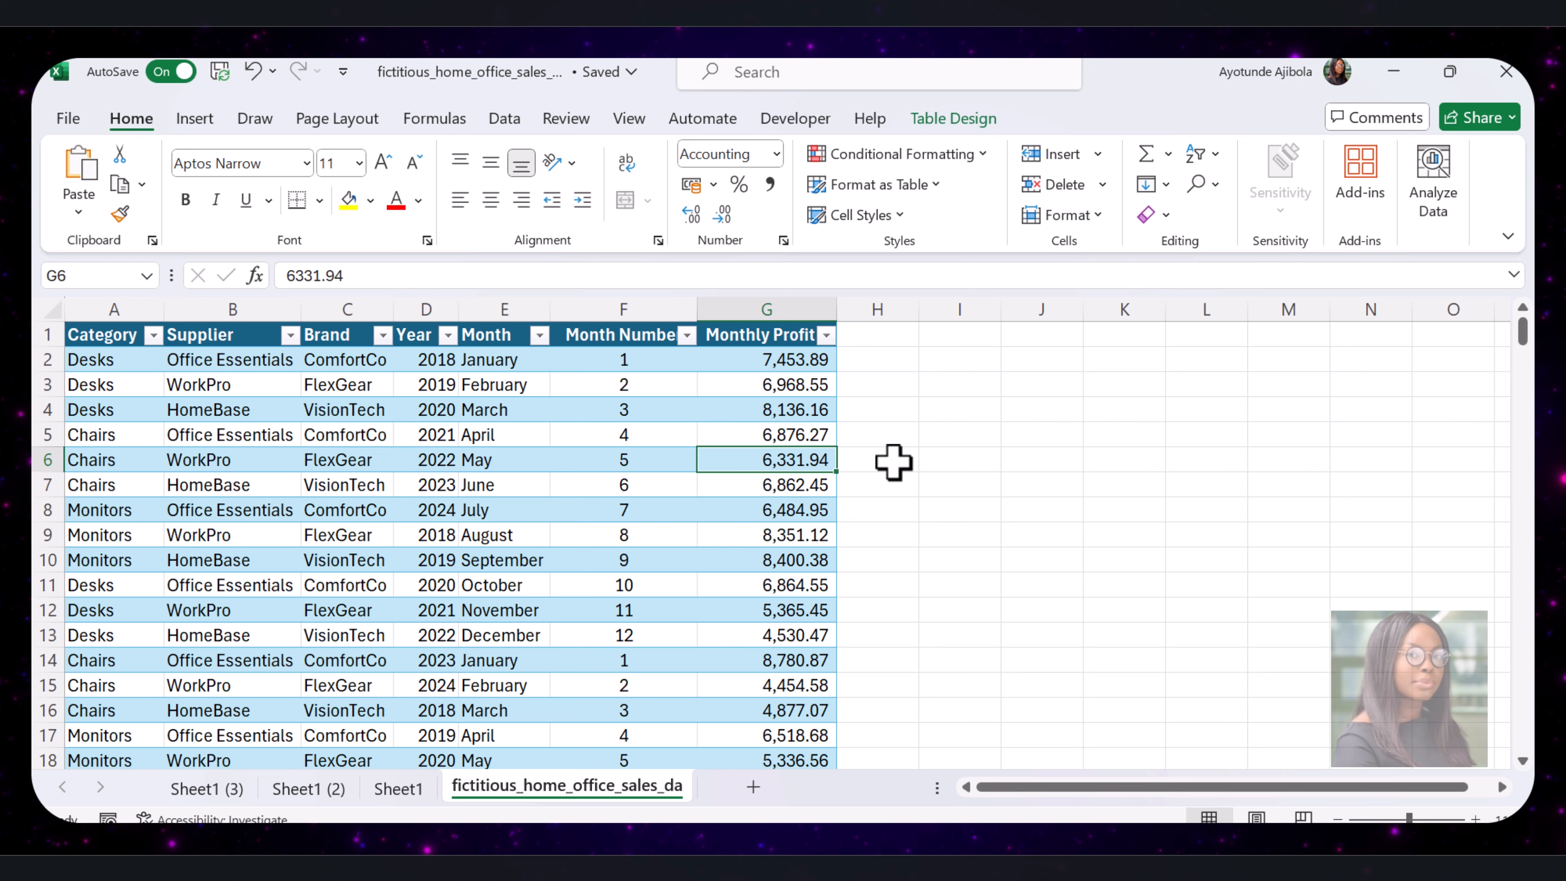
Add a table column headed "Profit YTD" after Monthly Profit and widen it to fit the header.
click(872, 333)
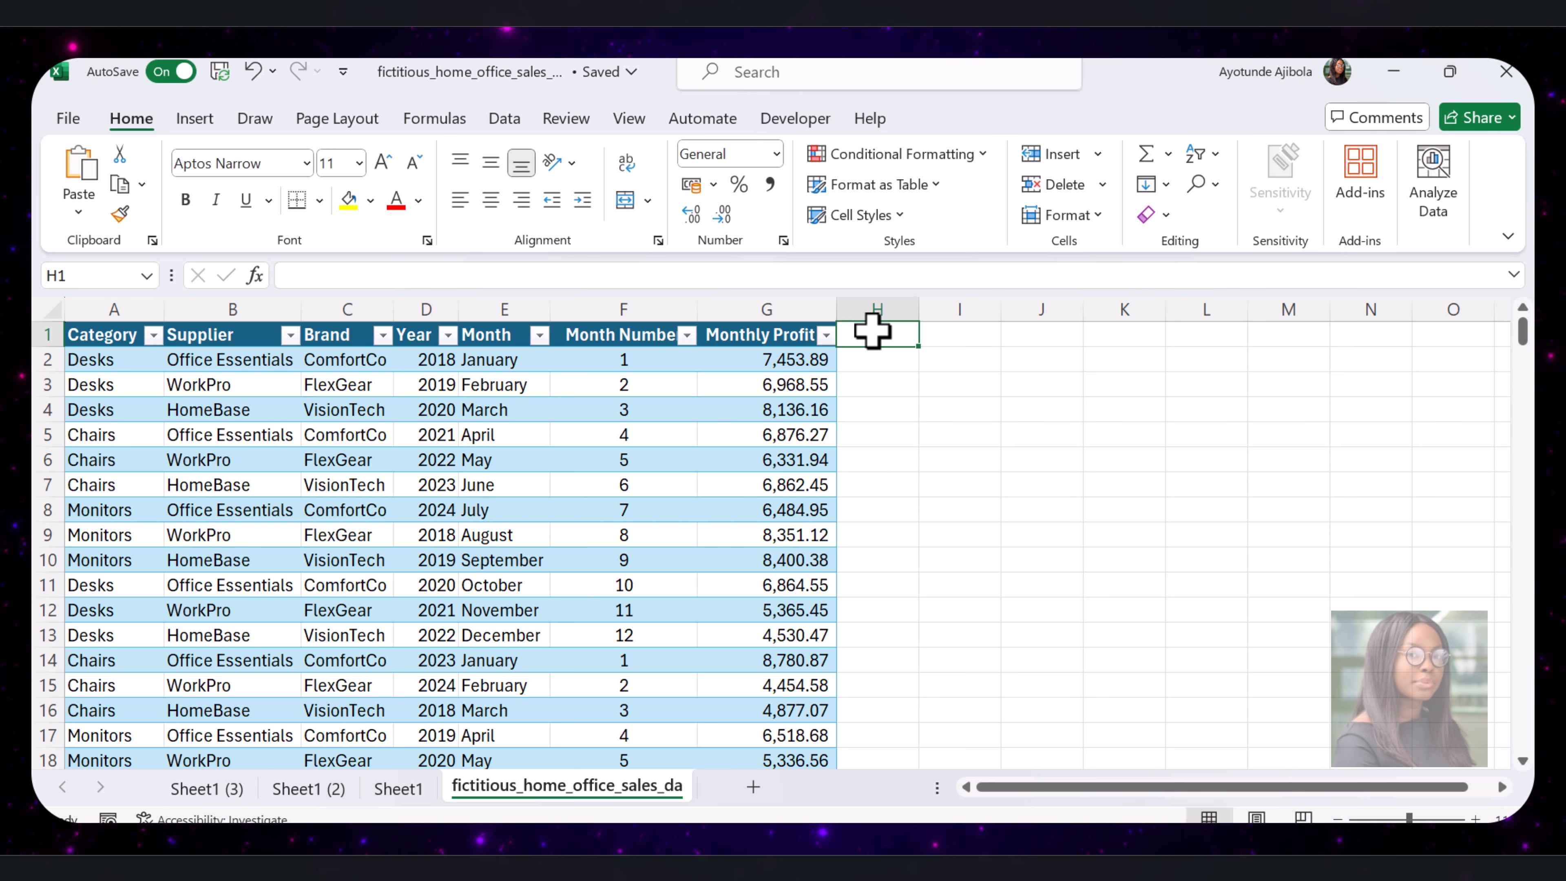
text(Profit YTD)
key(Return)
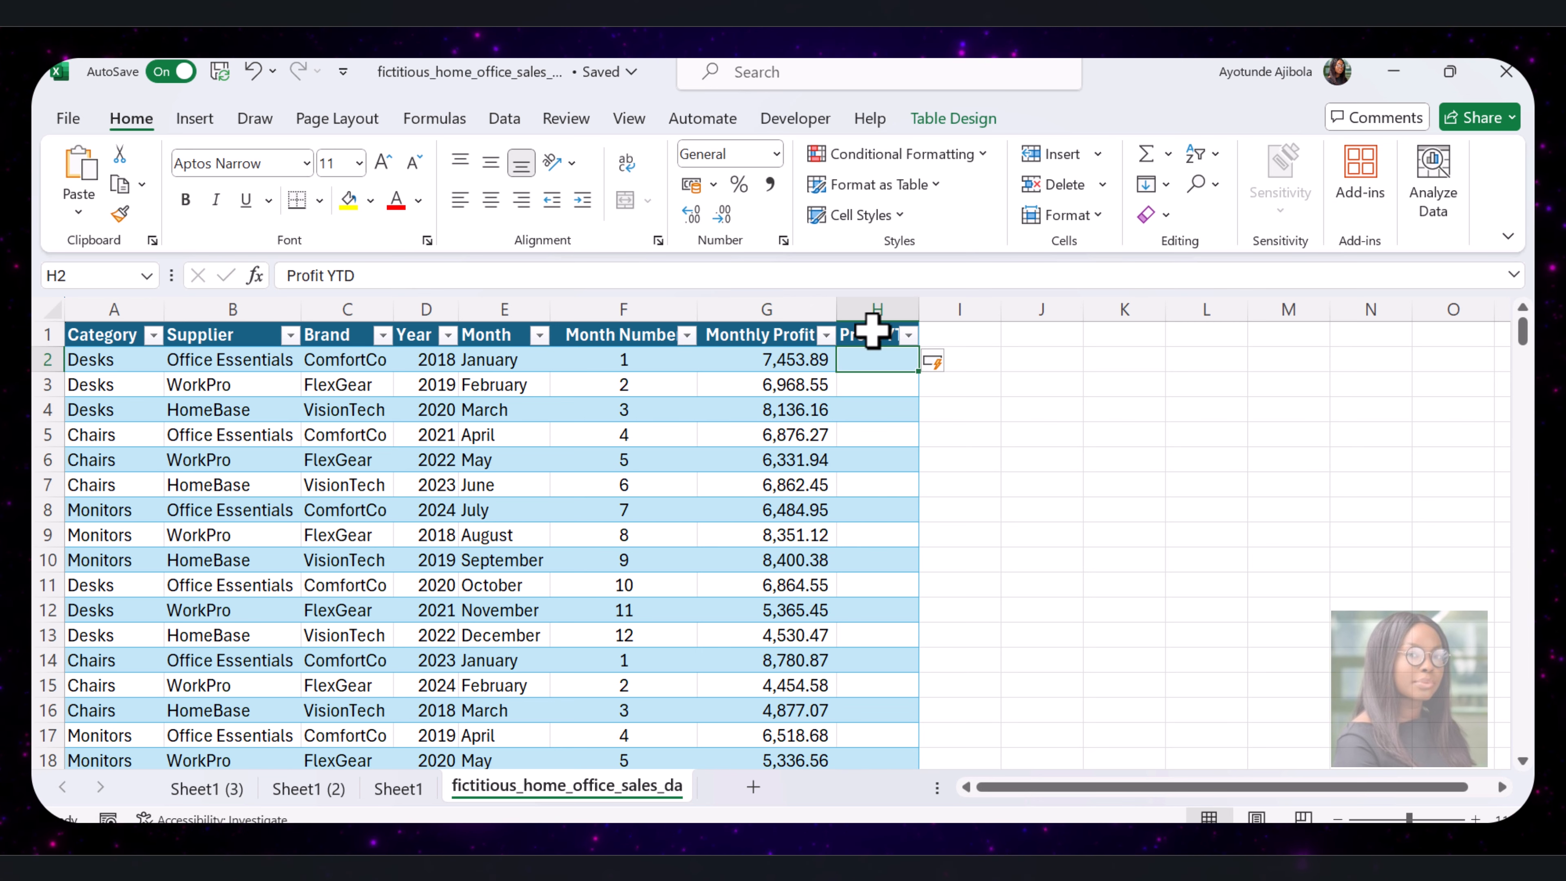
click(1065, 484)
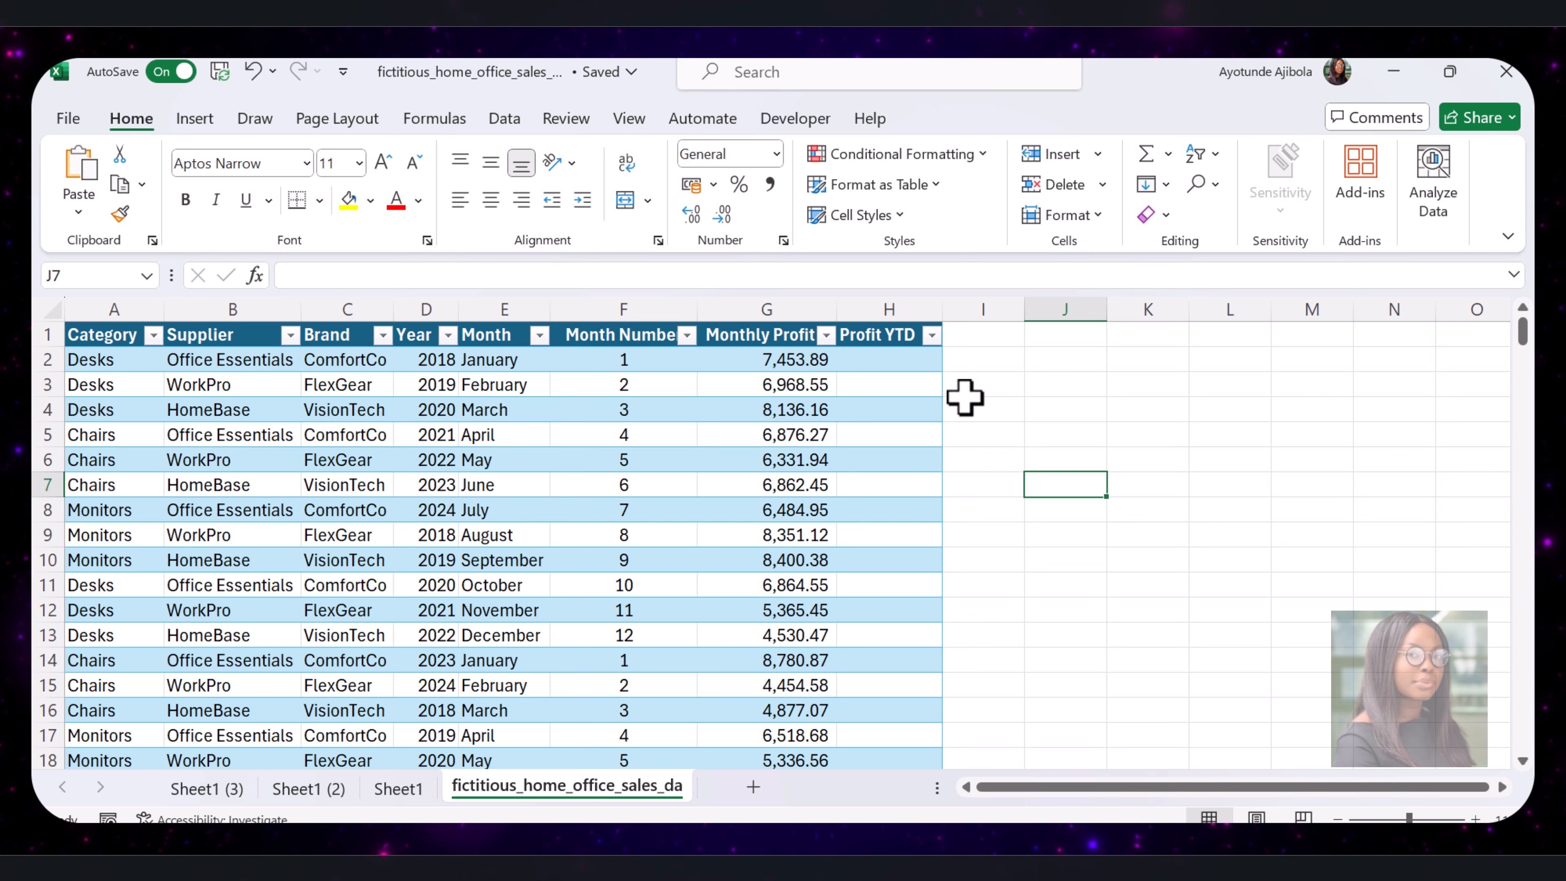
Begin a SUMIFS formula in cell H2 with the Monthly Profit header, Table1[[#Headers],[Monthly Profit]], as the sum range.
click(904, 361)
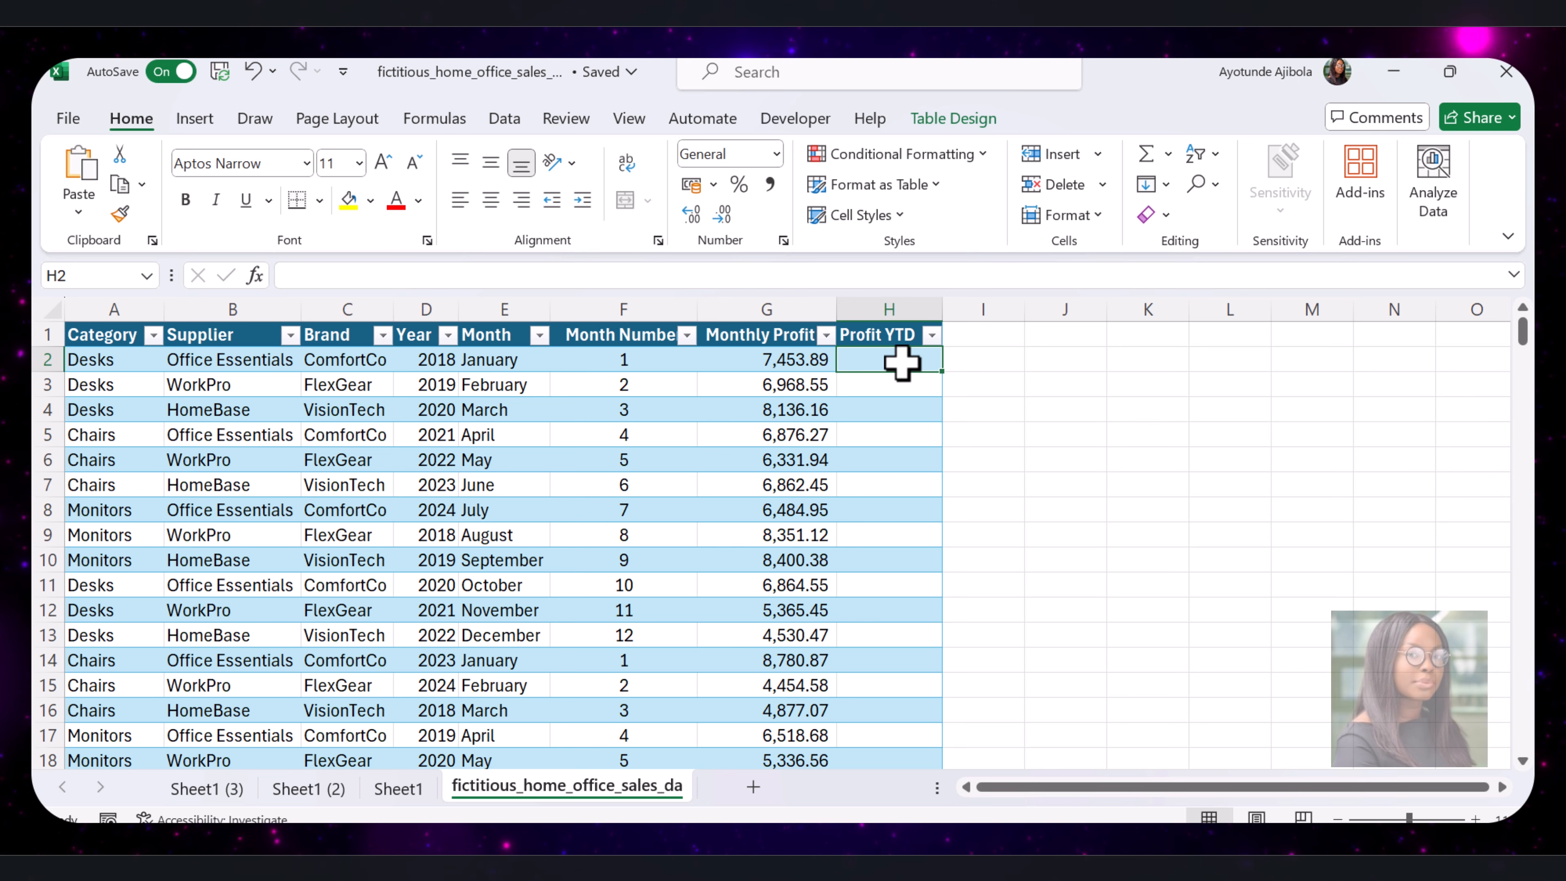
text(=SUM)
double_click(912, 426)
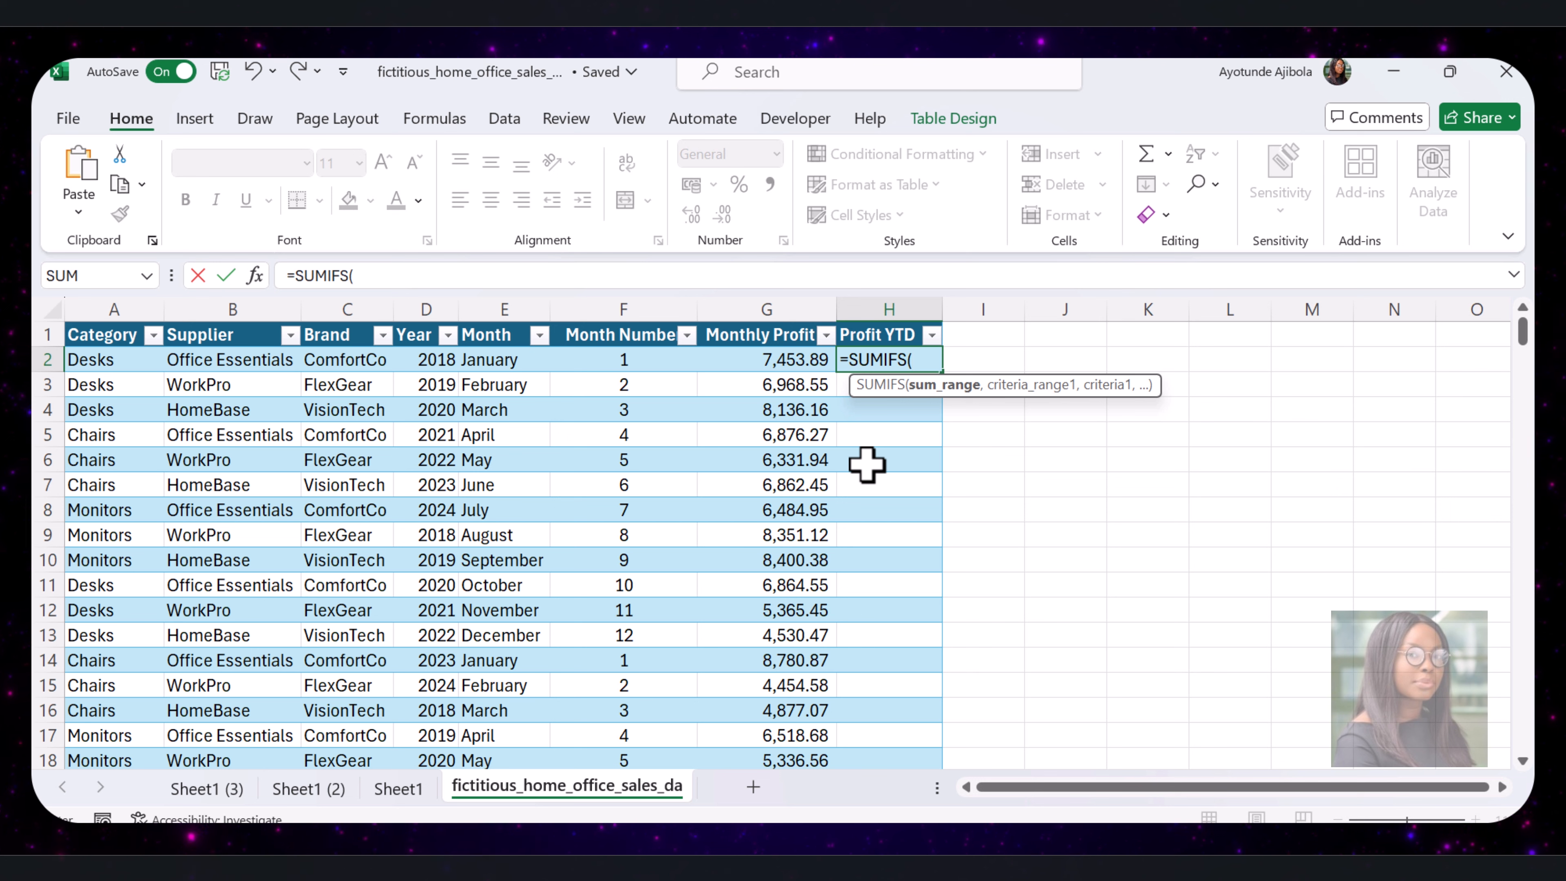
click(786, 336)
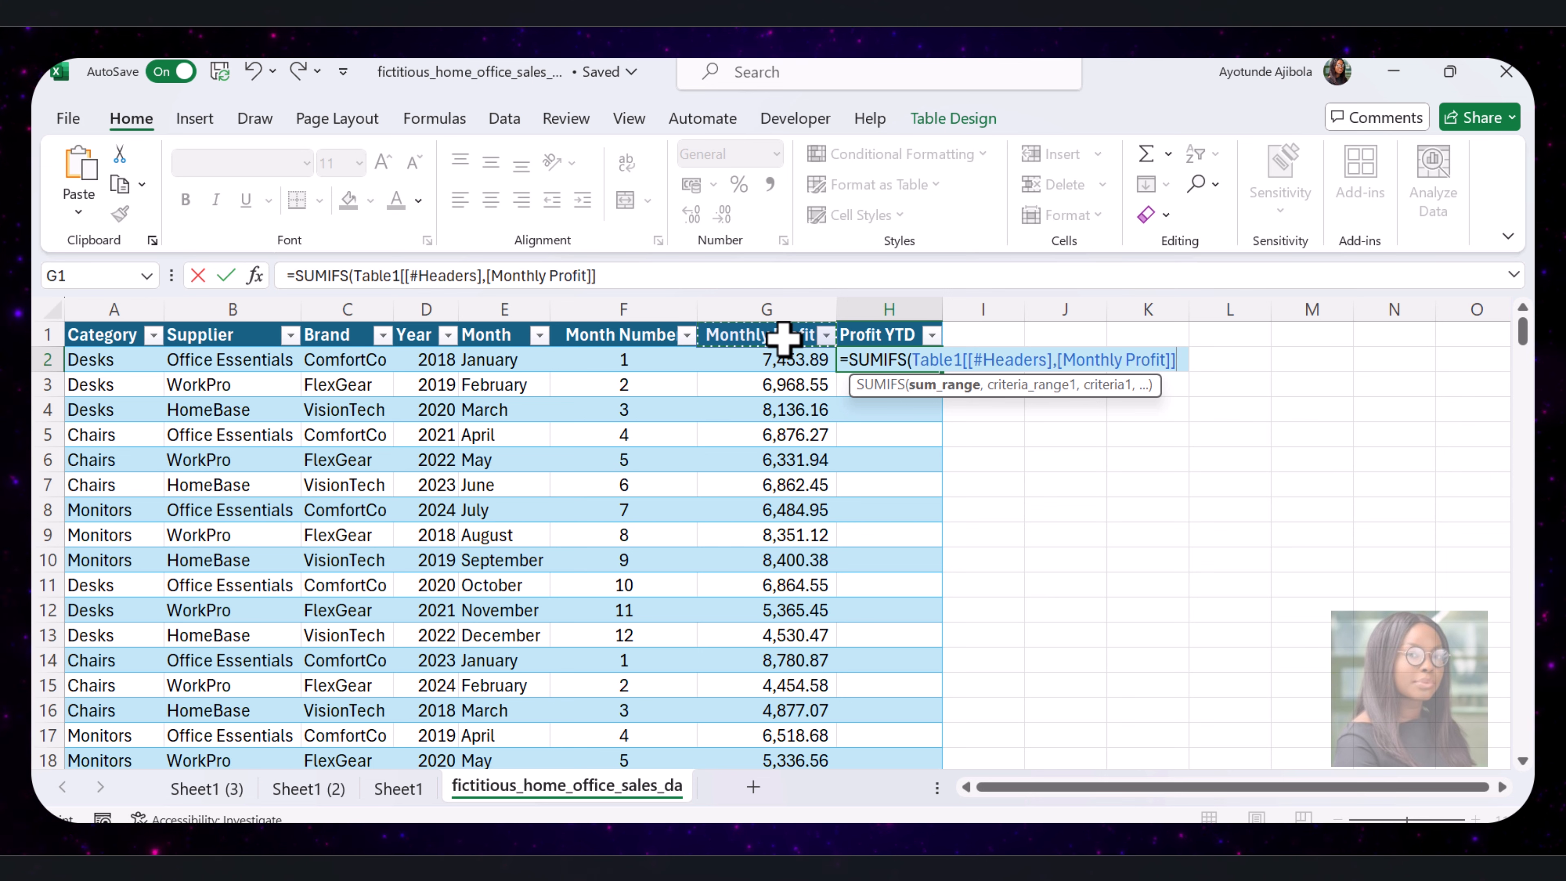
click(729, 286)
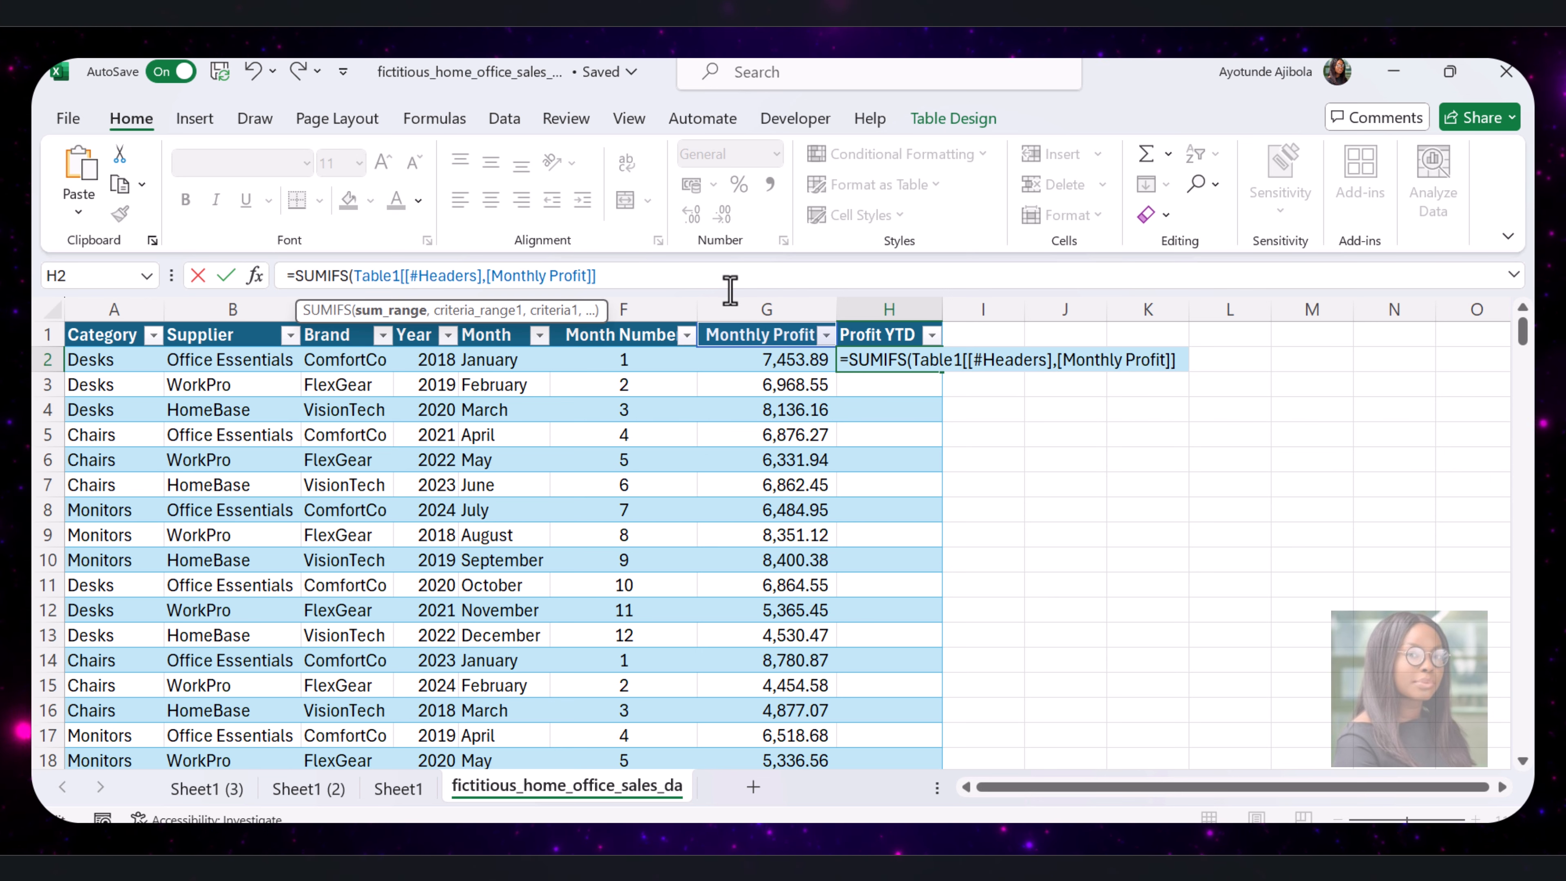
text(,)
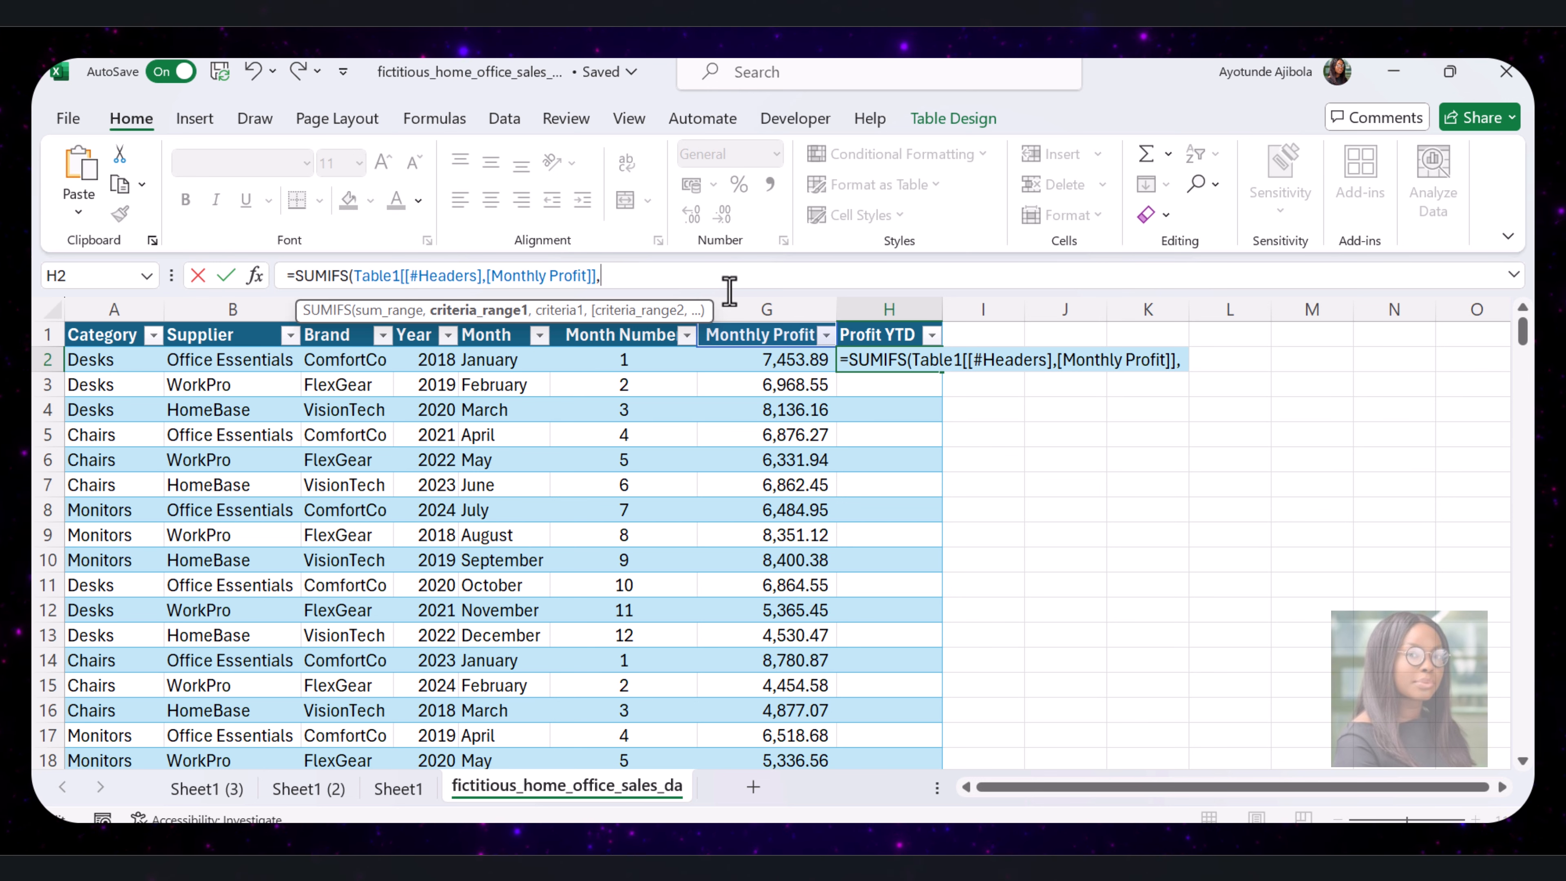
click(106, 334)
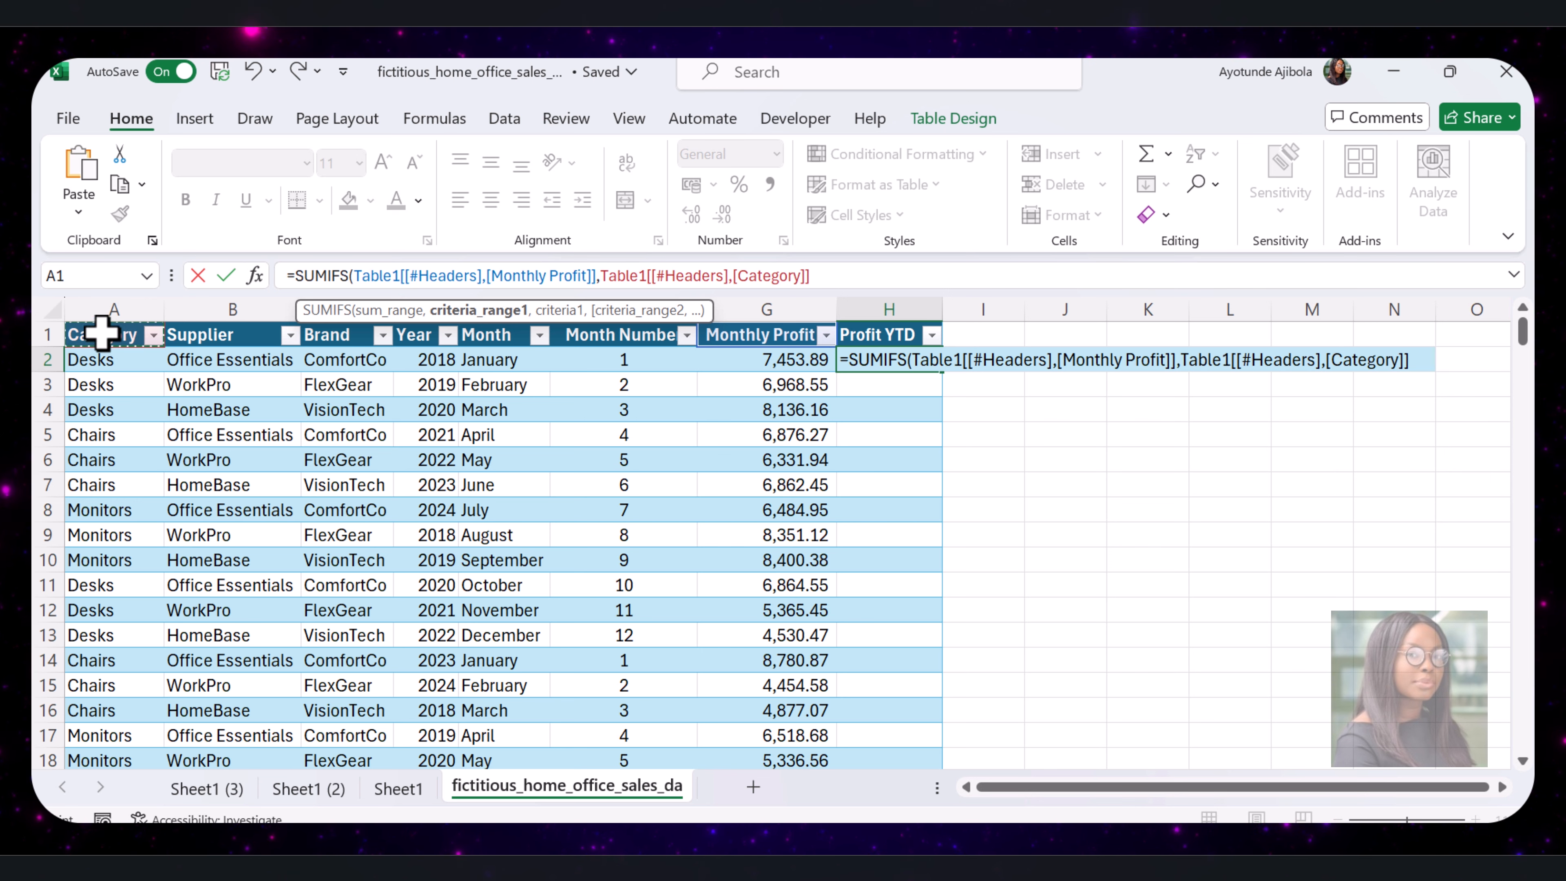
text(,)
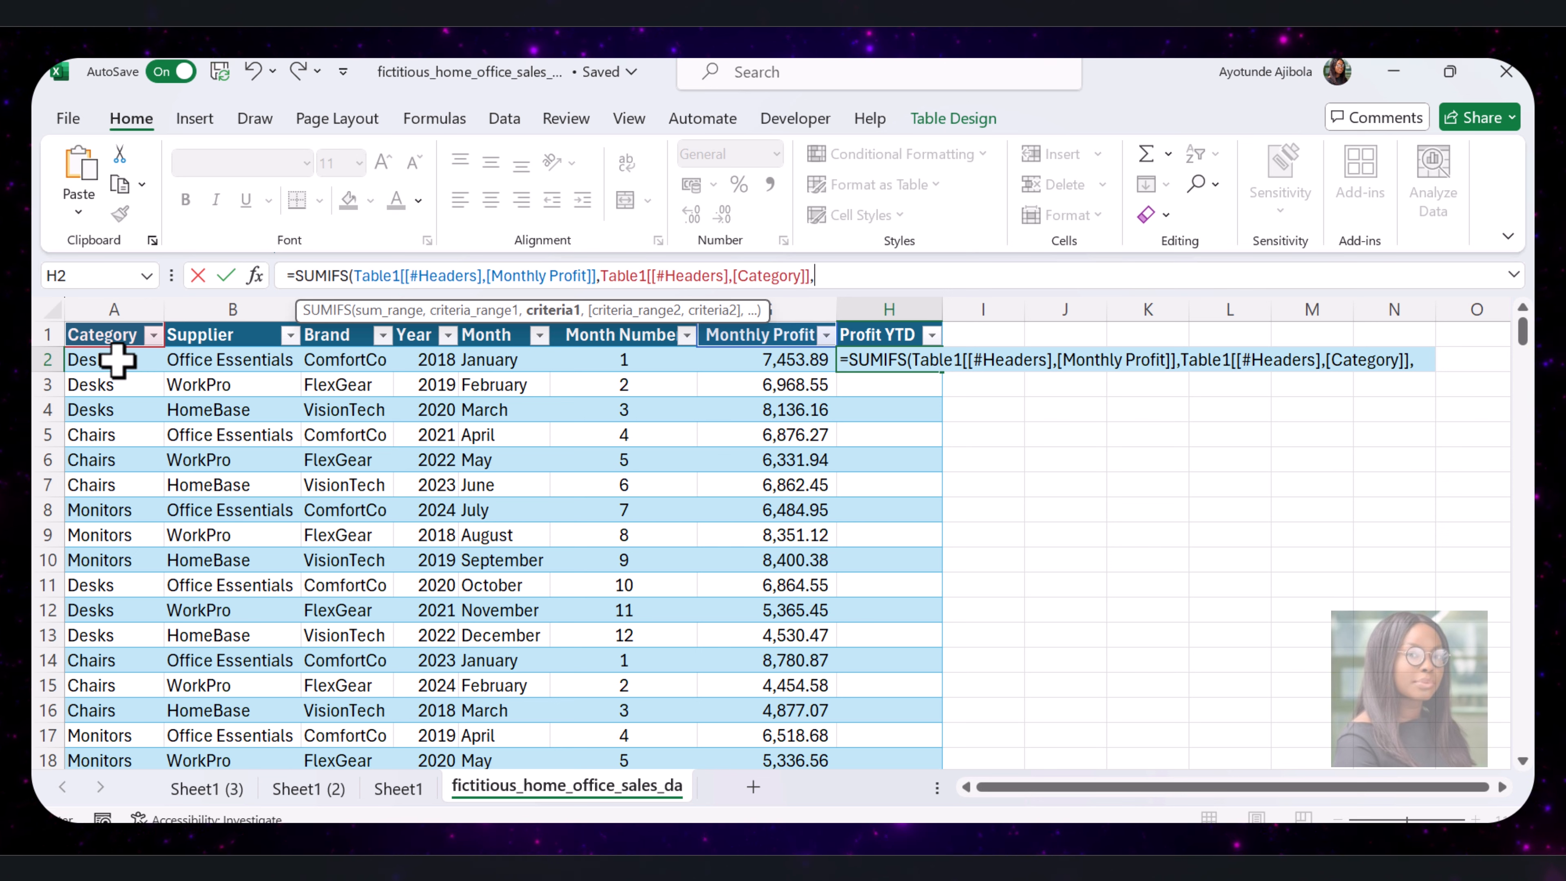
click(117, 360)
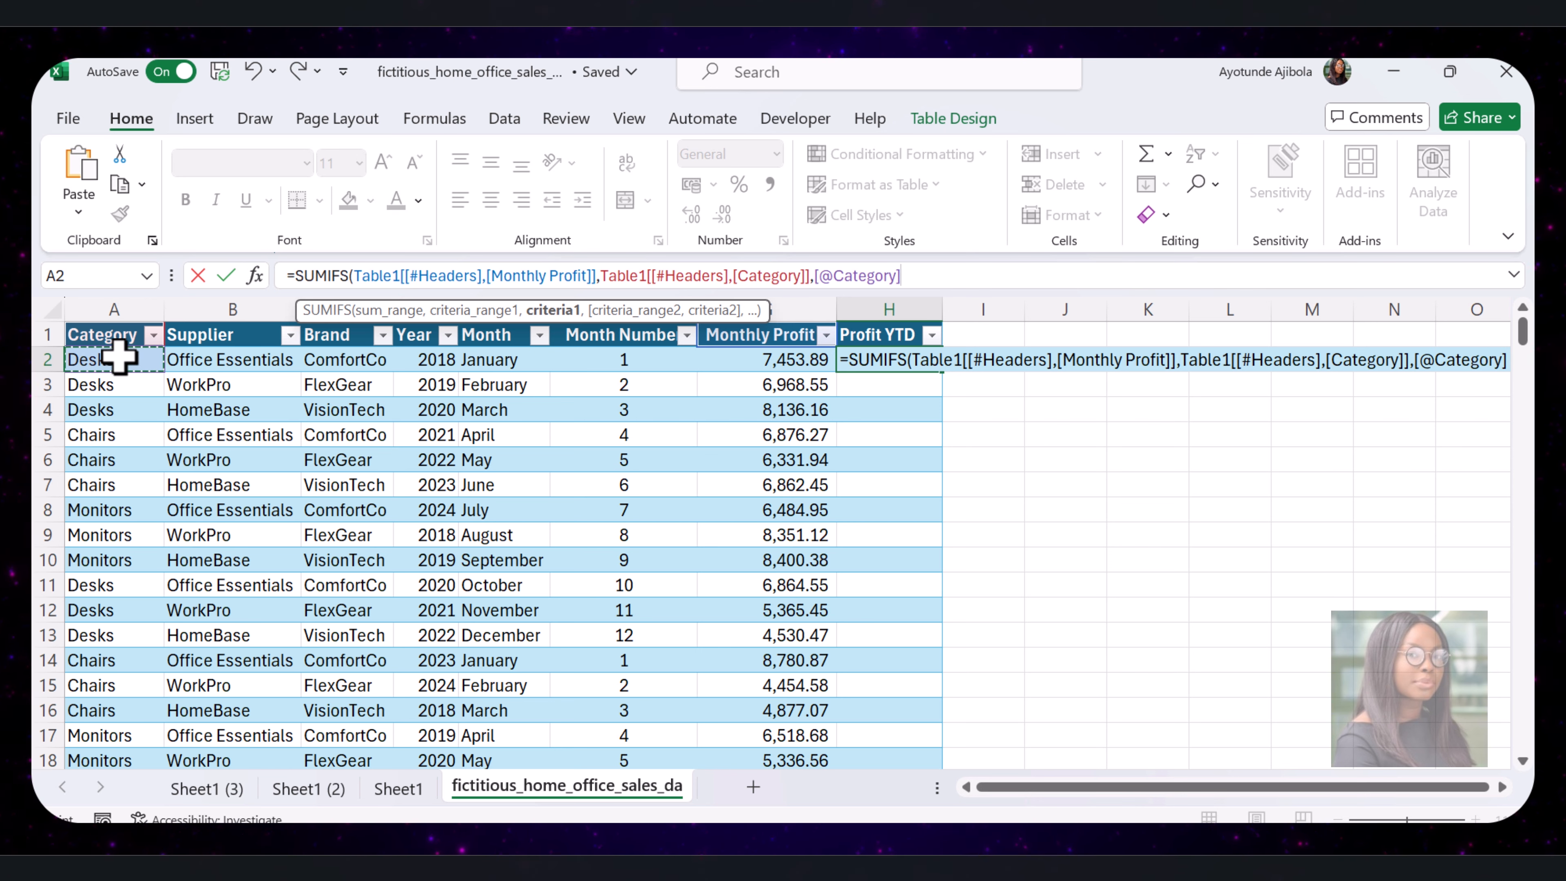
drag(809, 275, 732, 277)
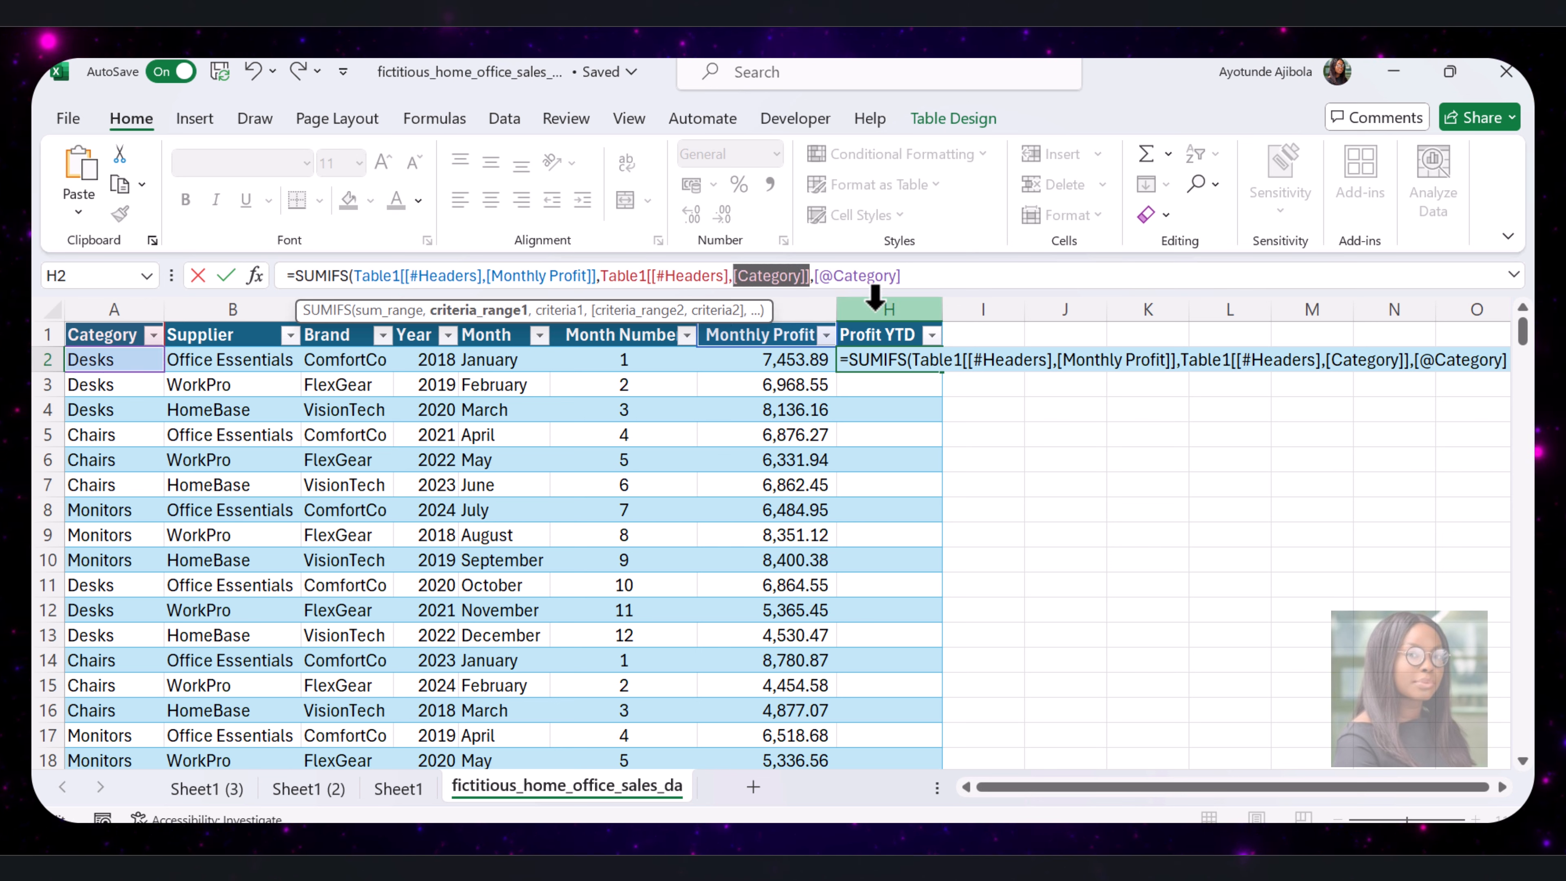
click(906, 279)
drag(888, 280, 816, 276)
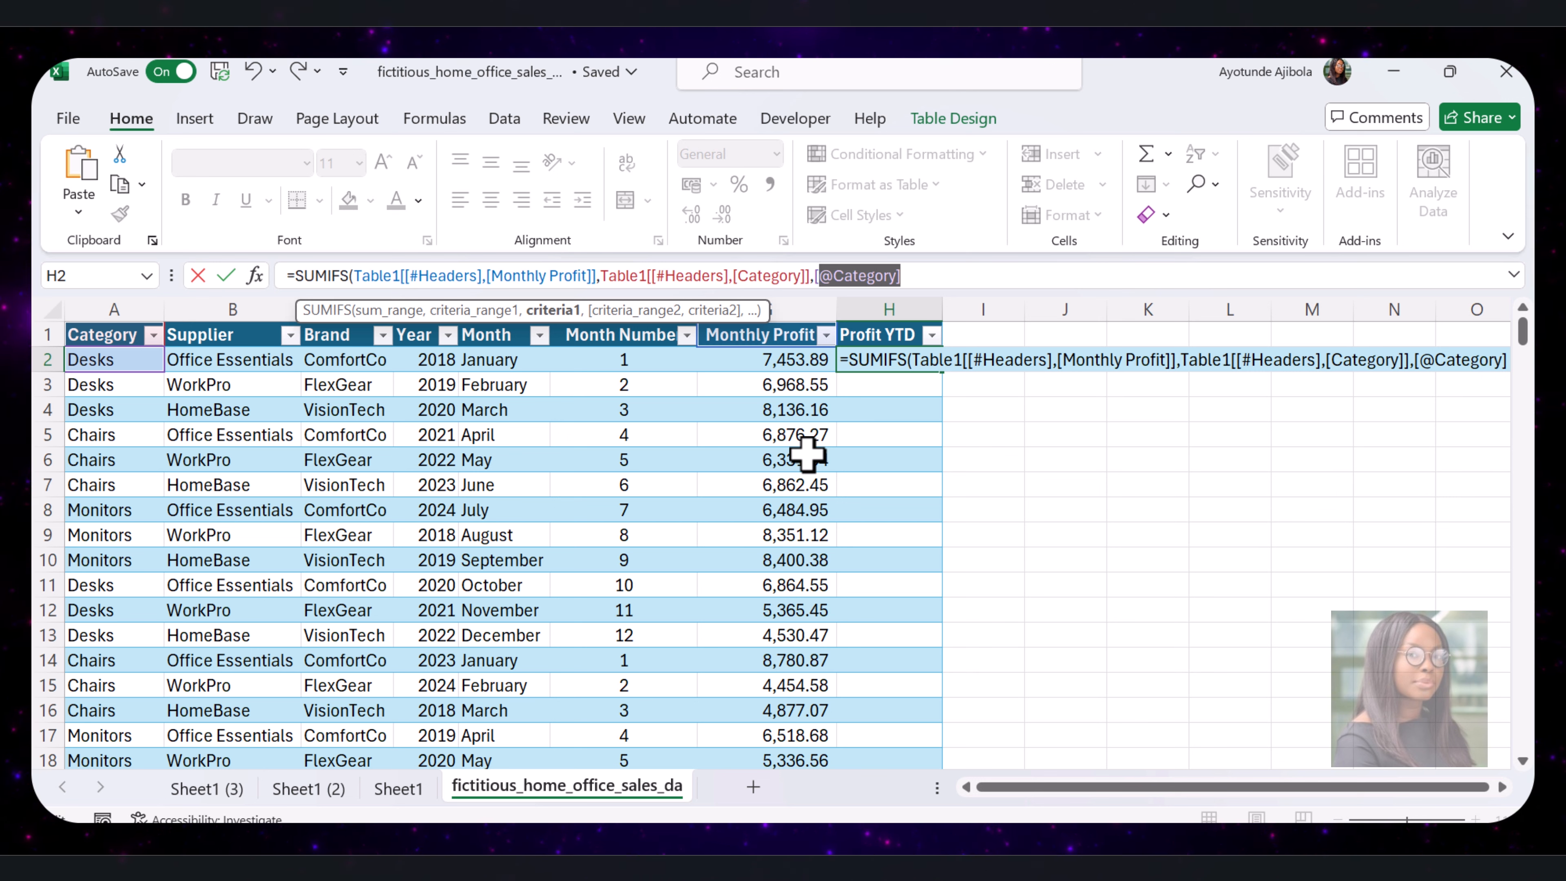
click(979, 283)
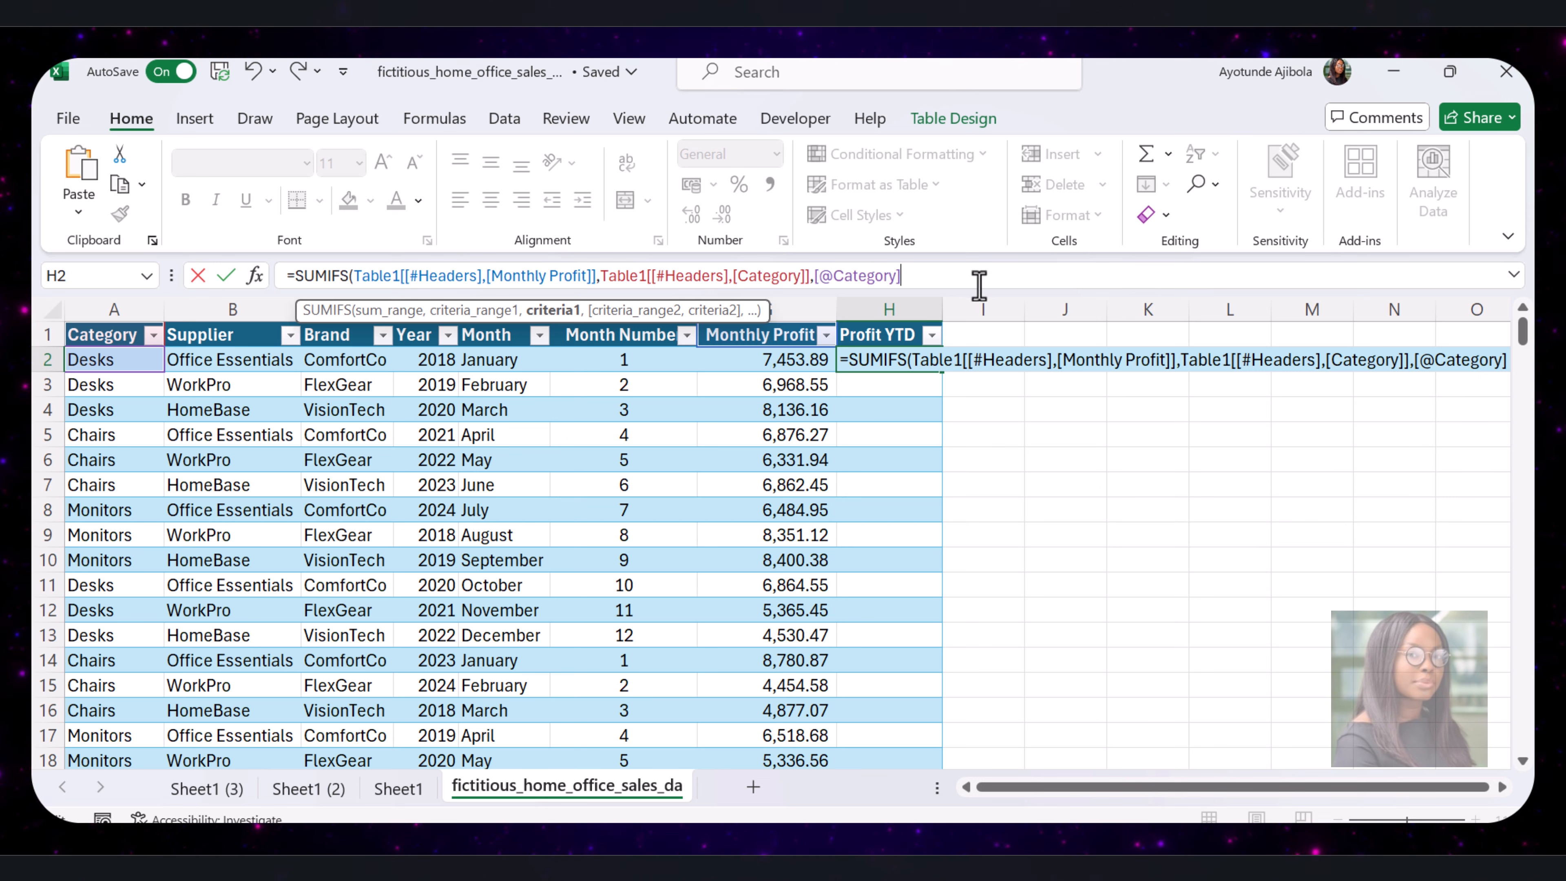
text(,)
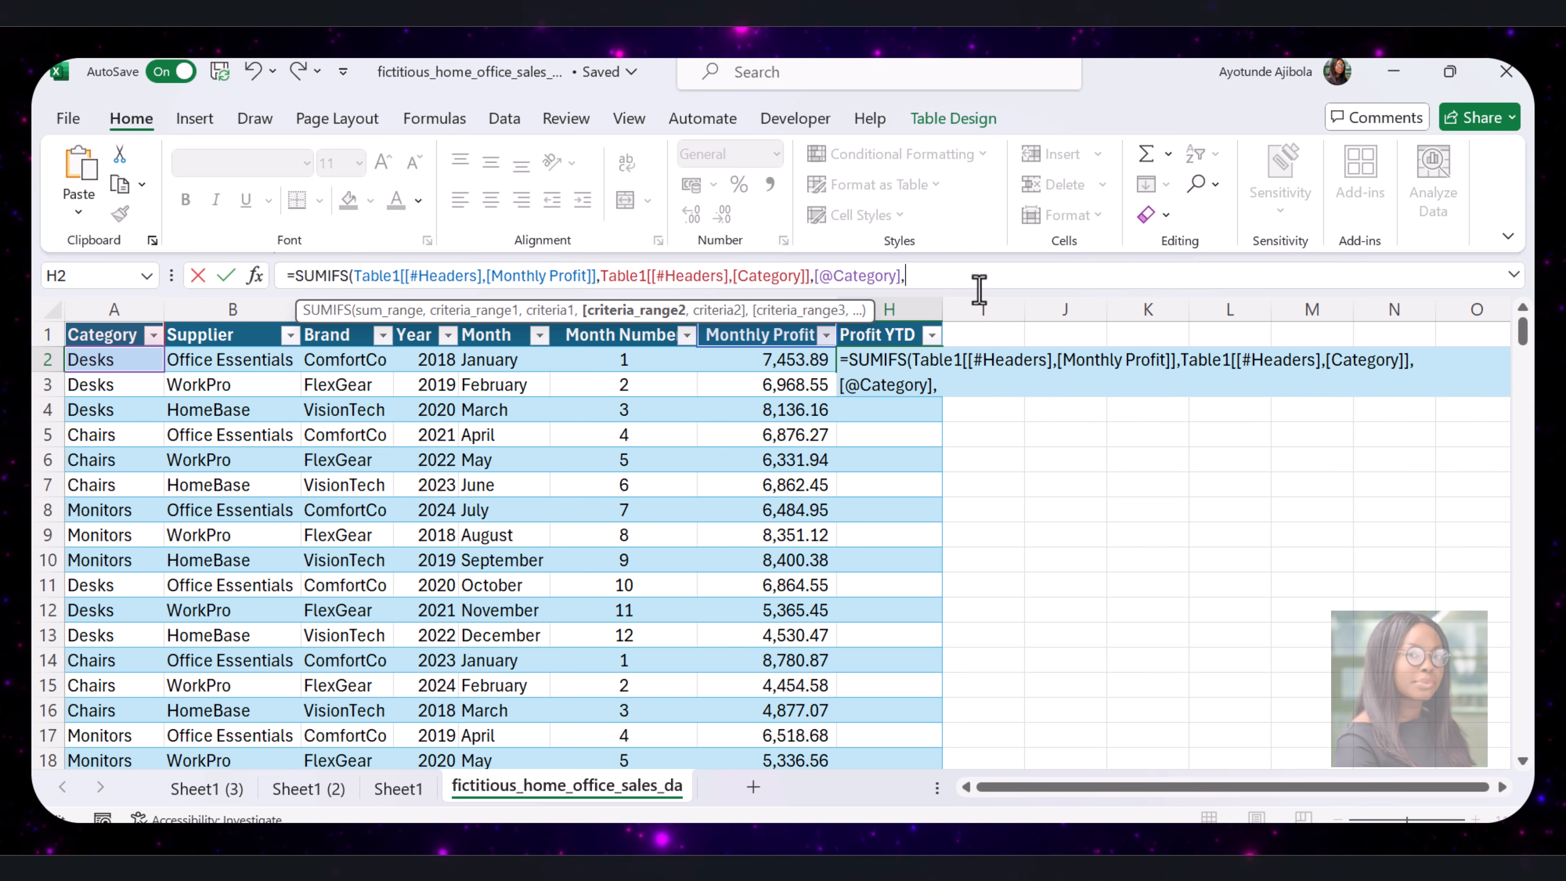
click(241, 333)
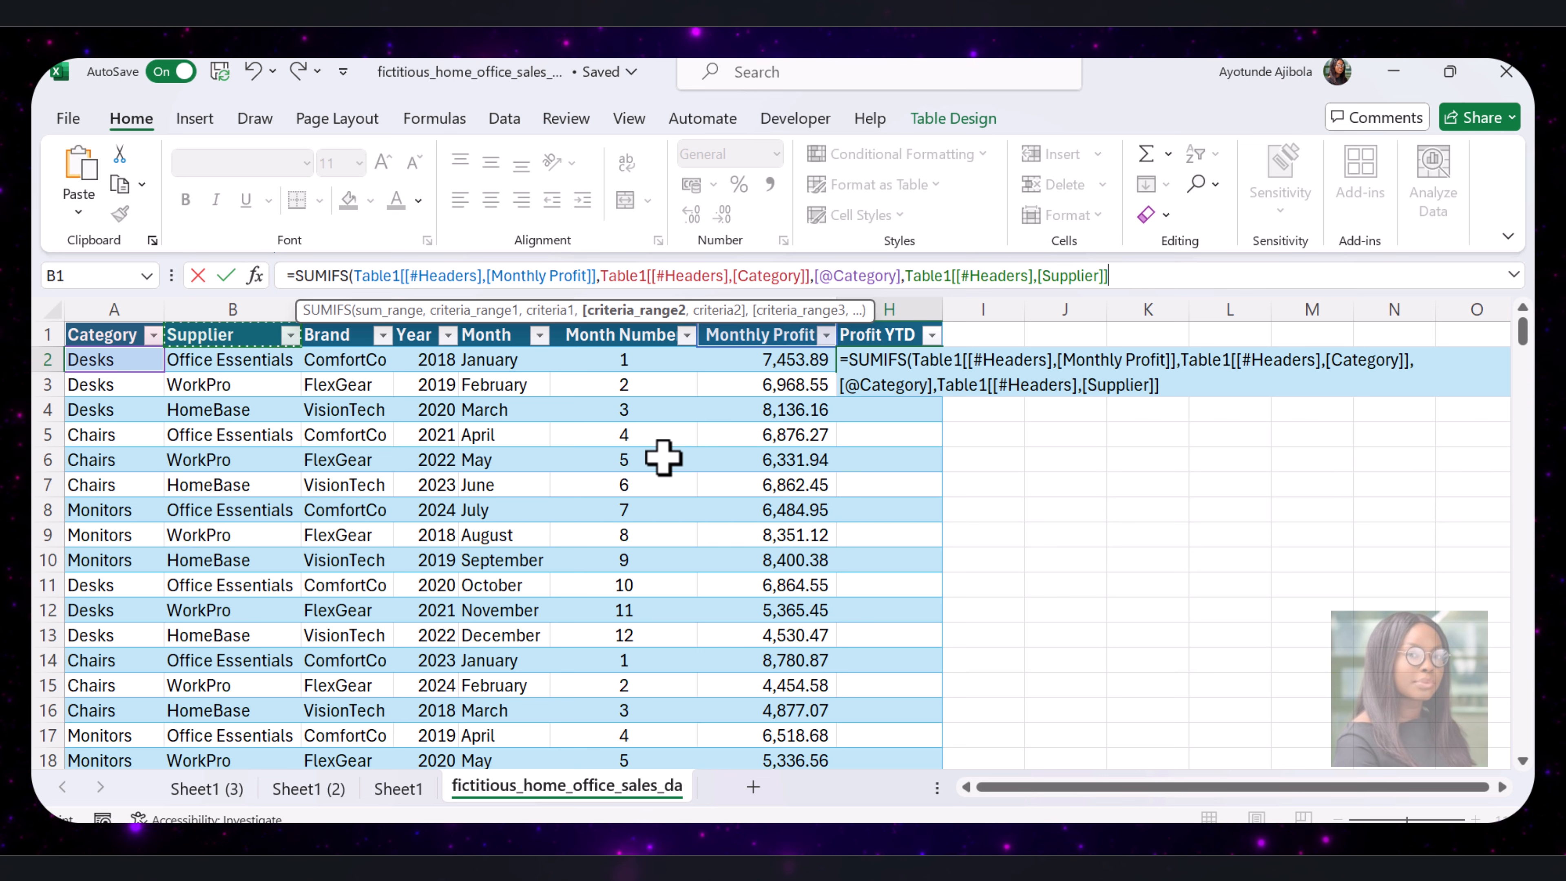
text(,)
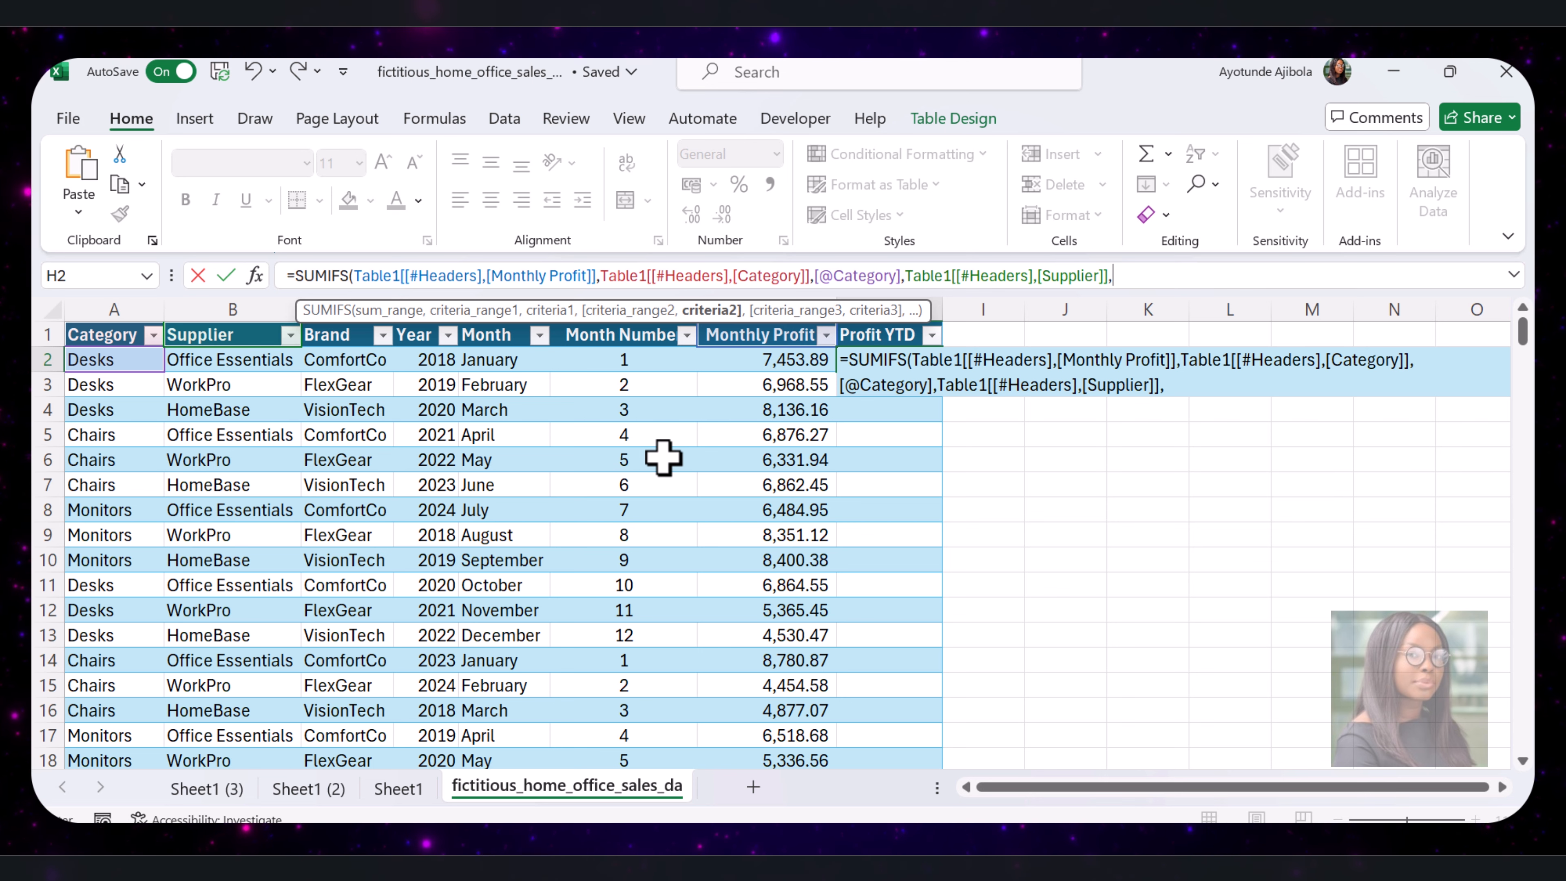
click(246, 364)
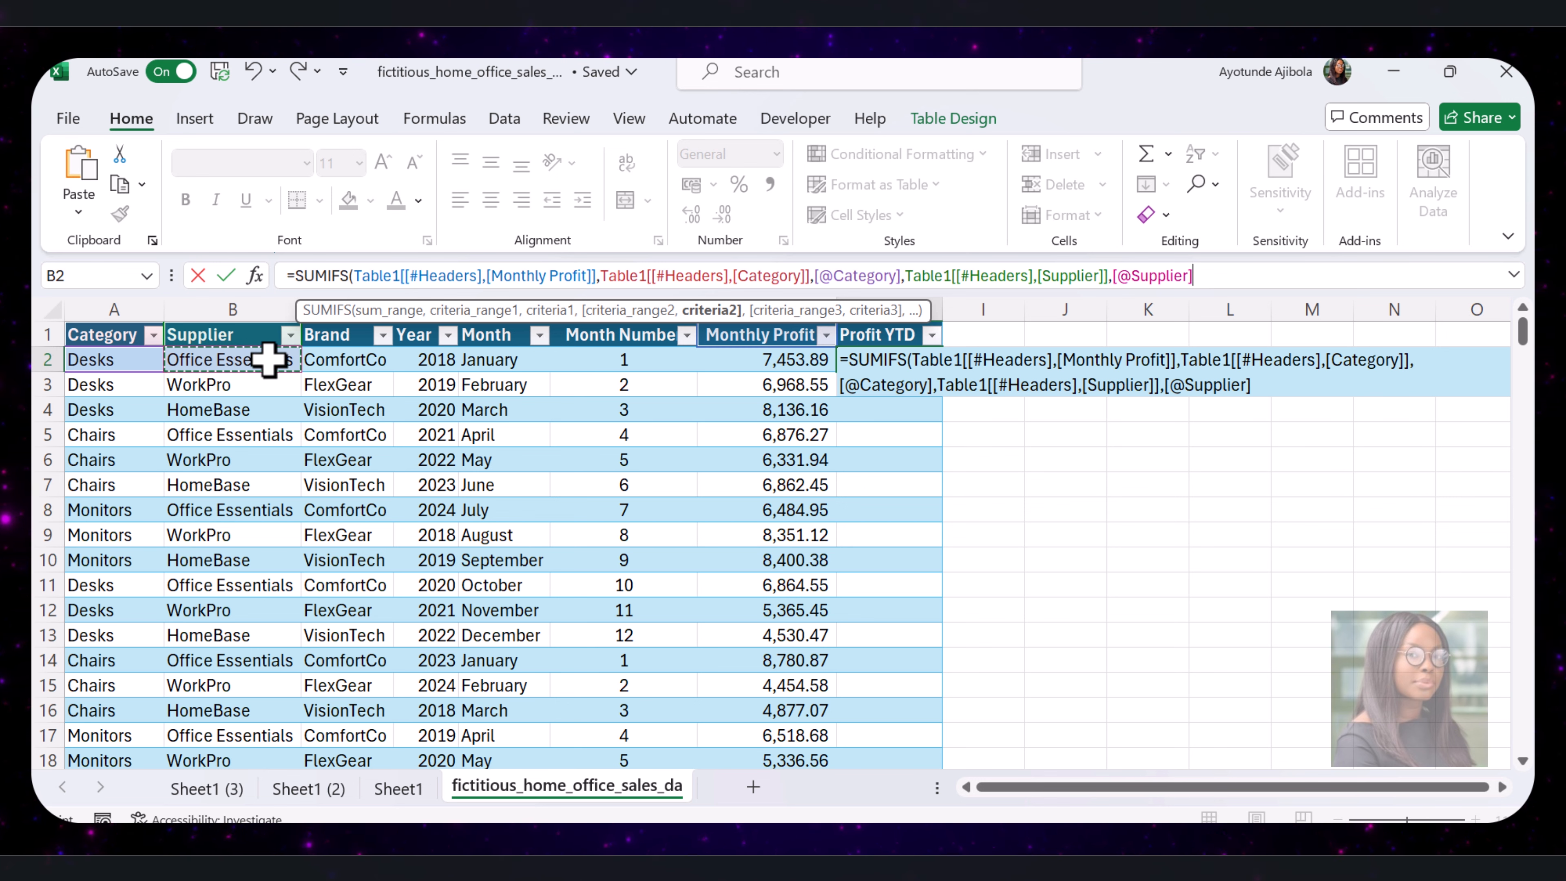
text(,)
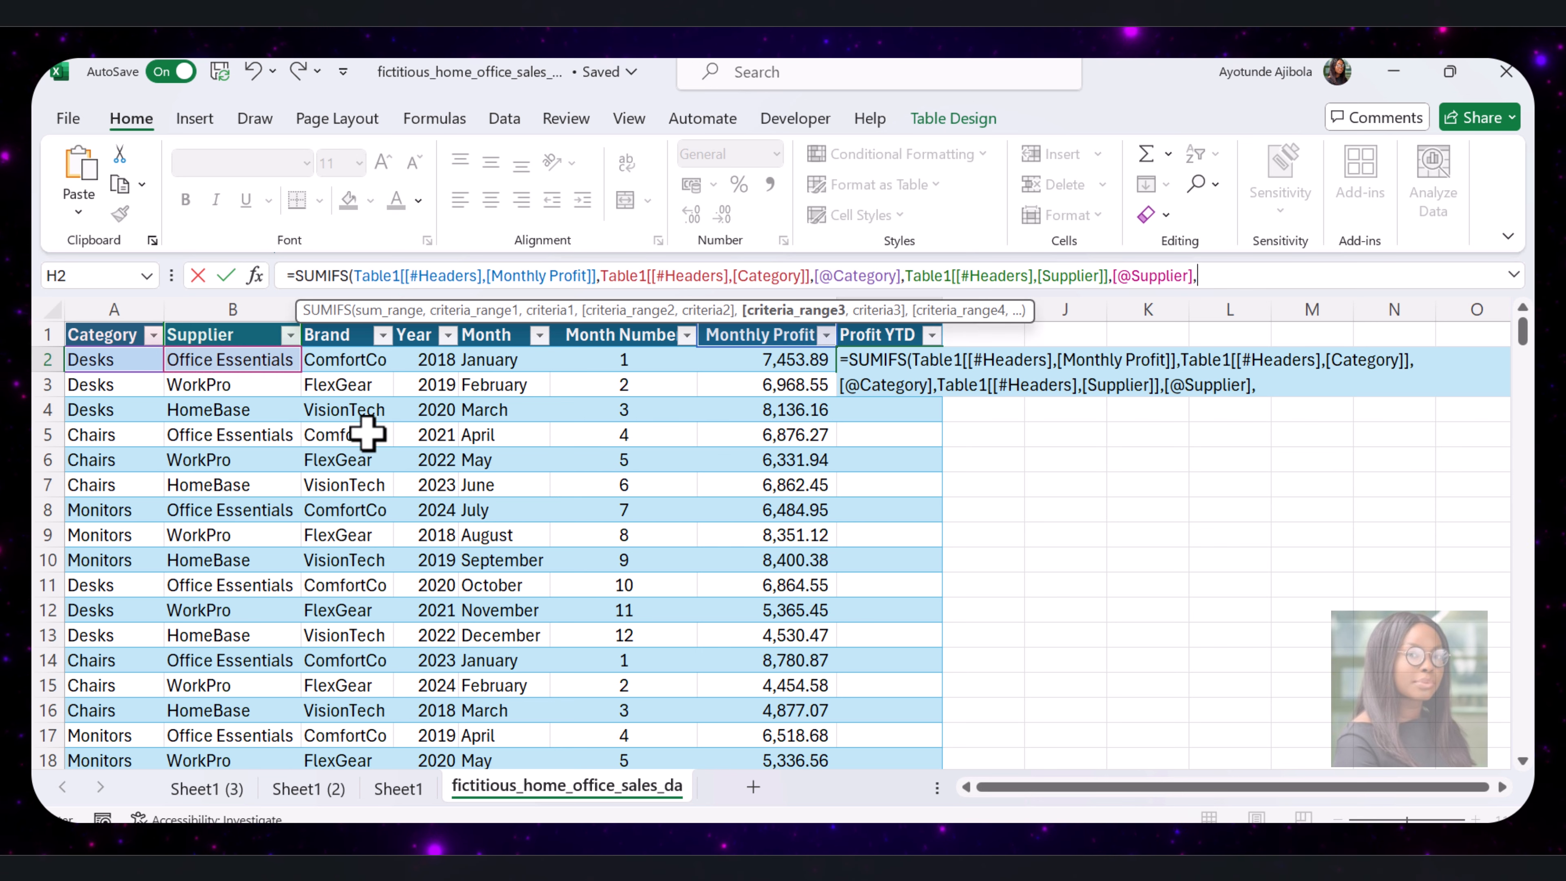
click(332, 334)
text(,)
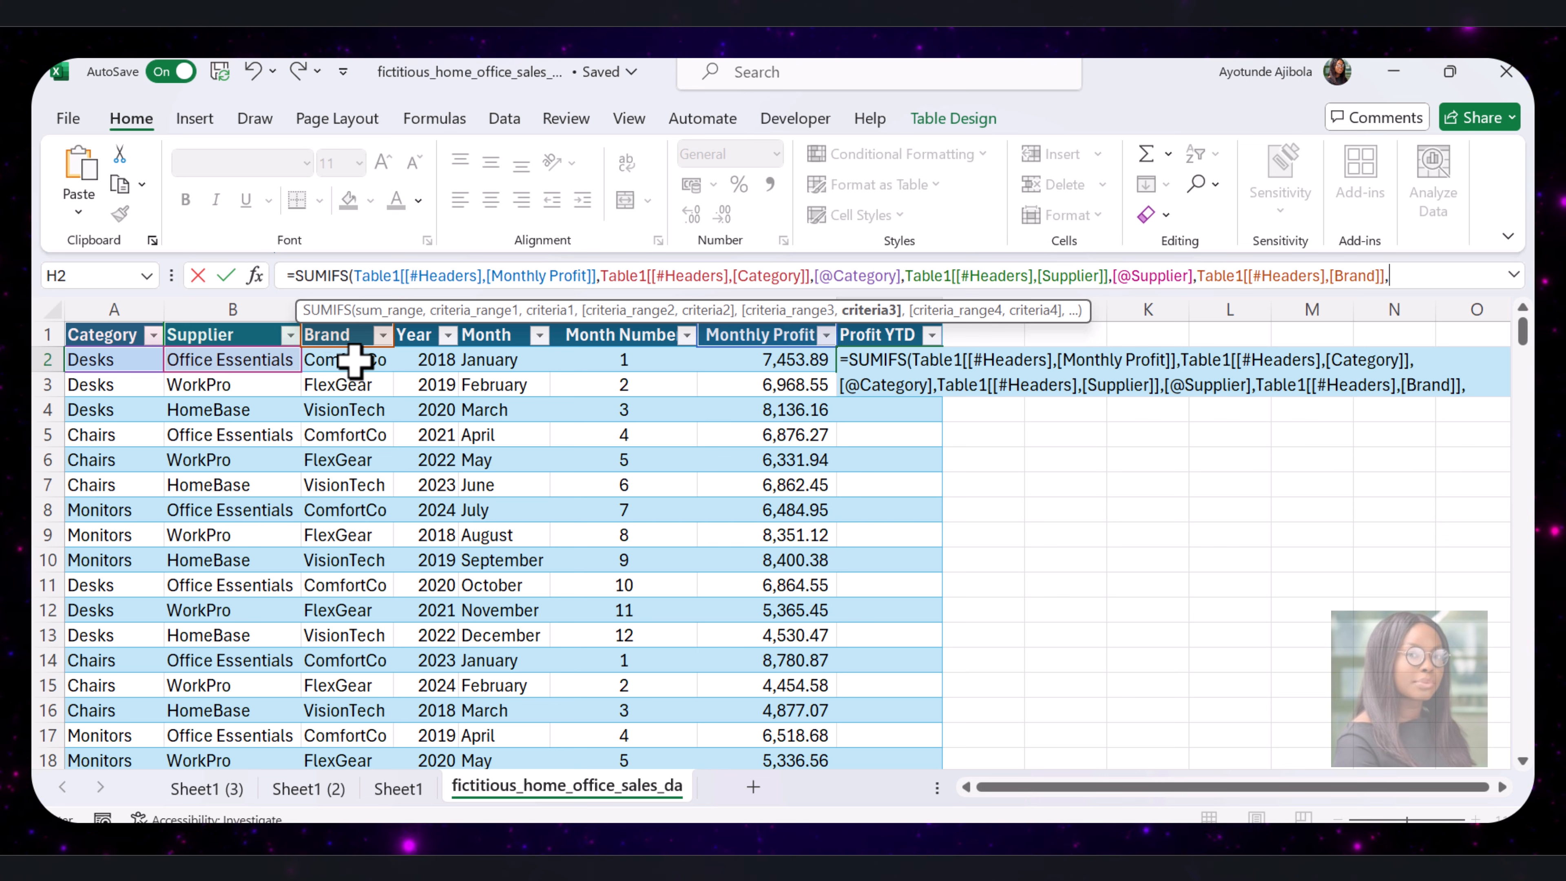
click(354, 361)
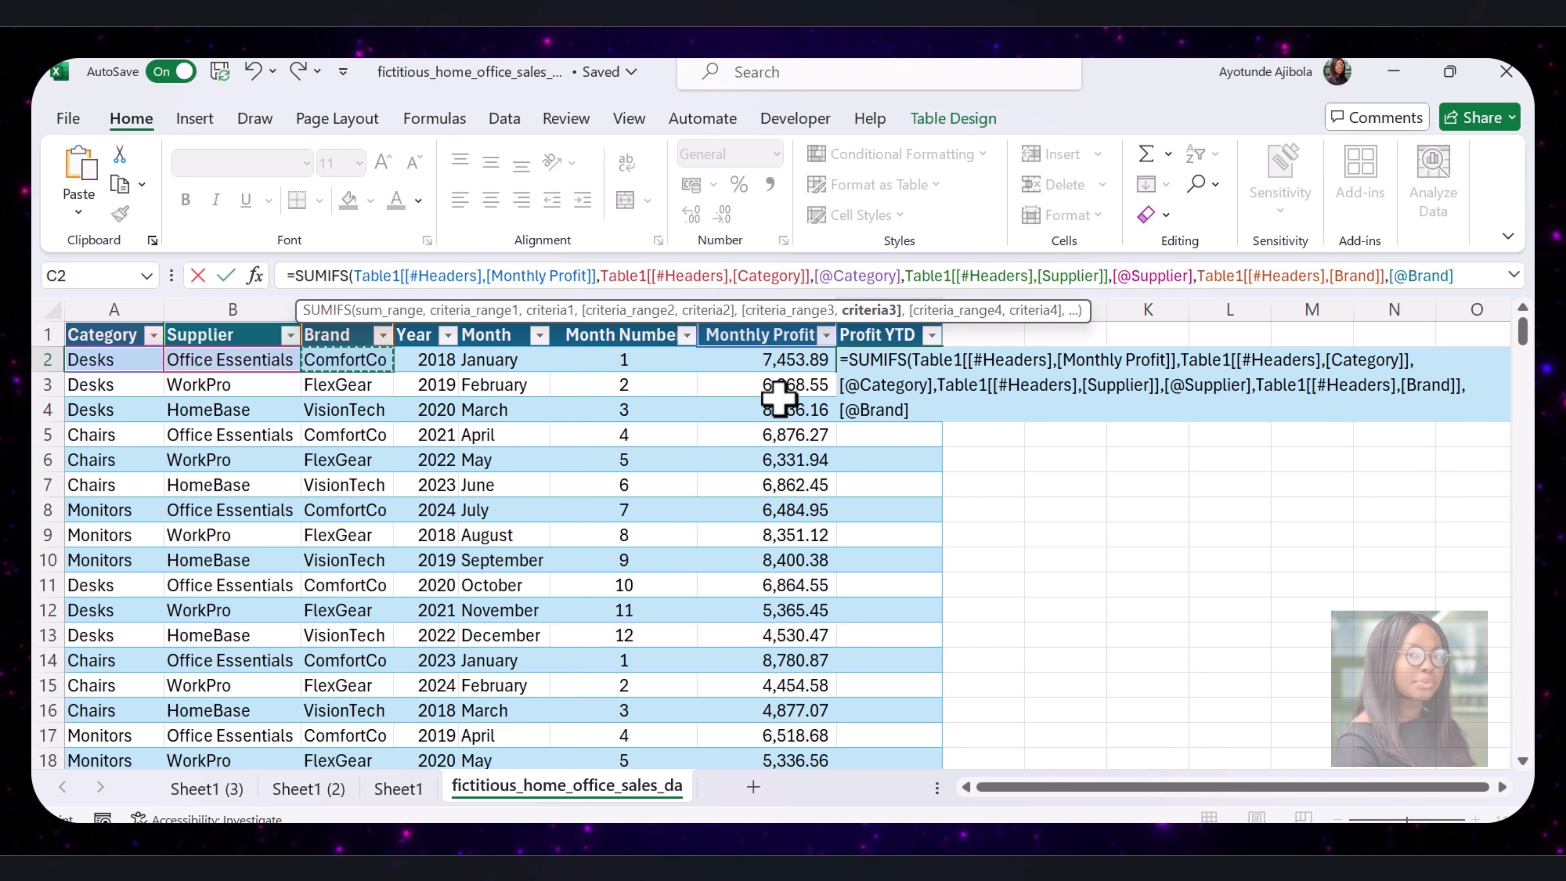
text(,)
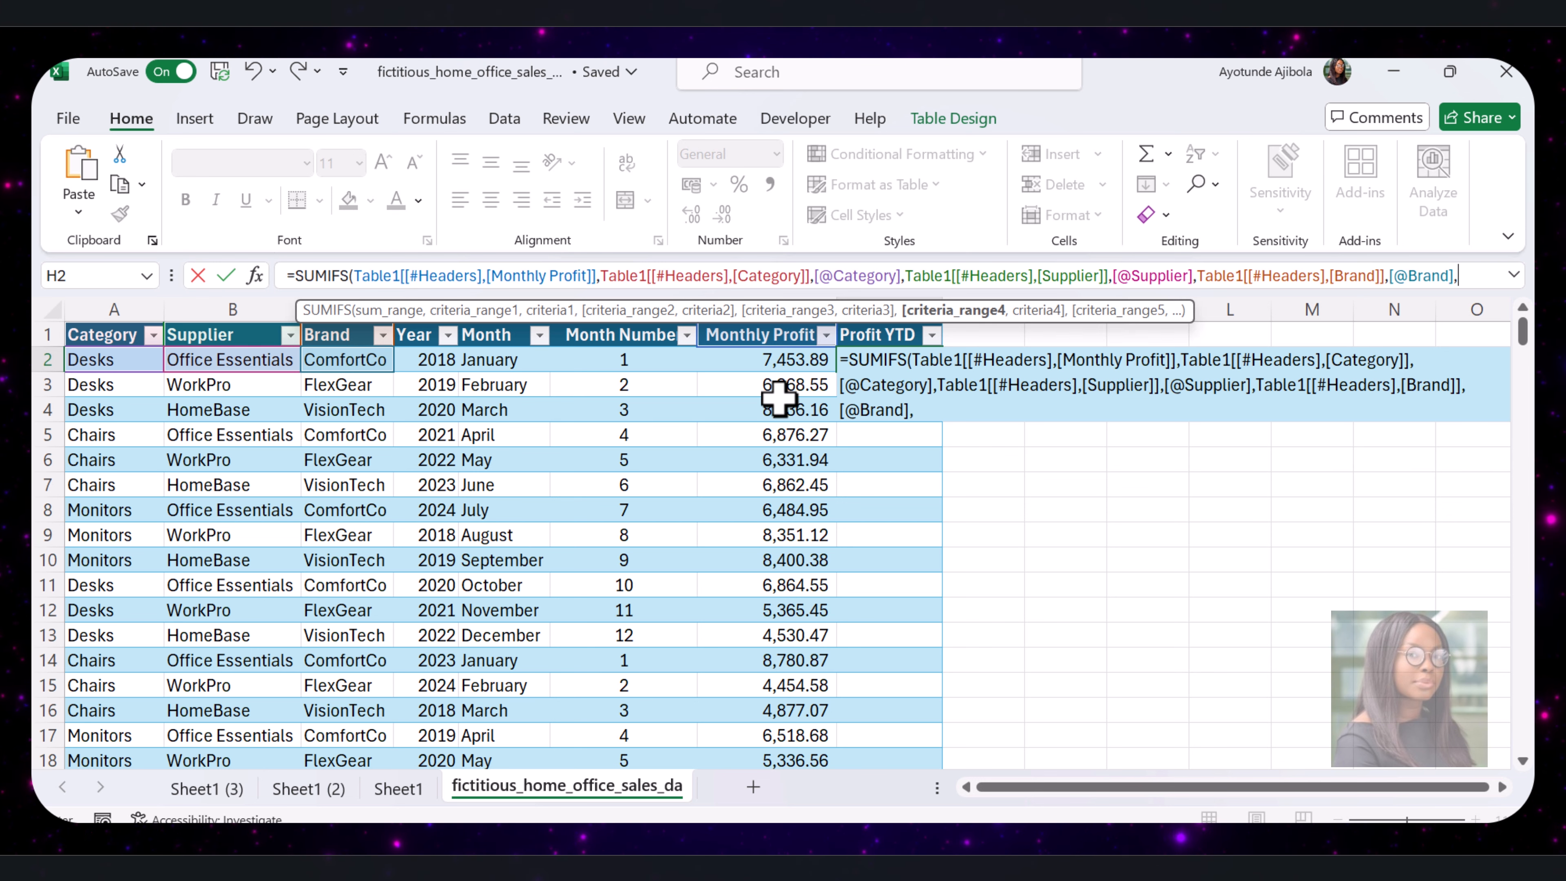
click(414, 335)
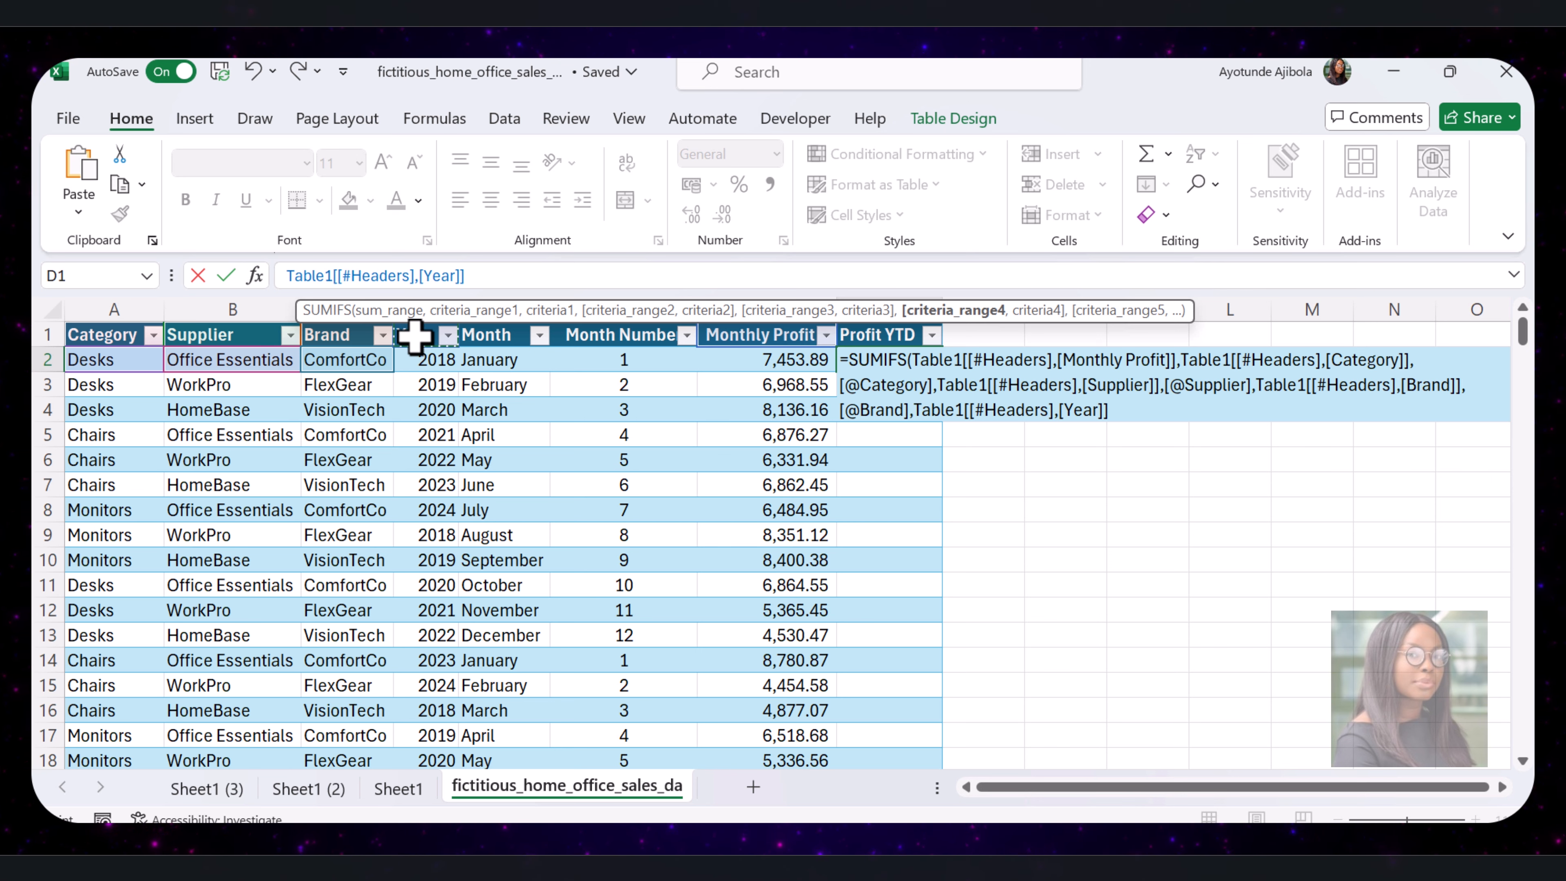
text(,)
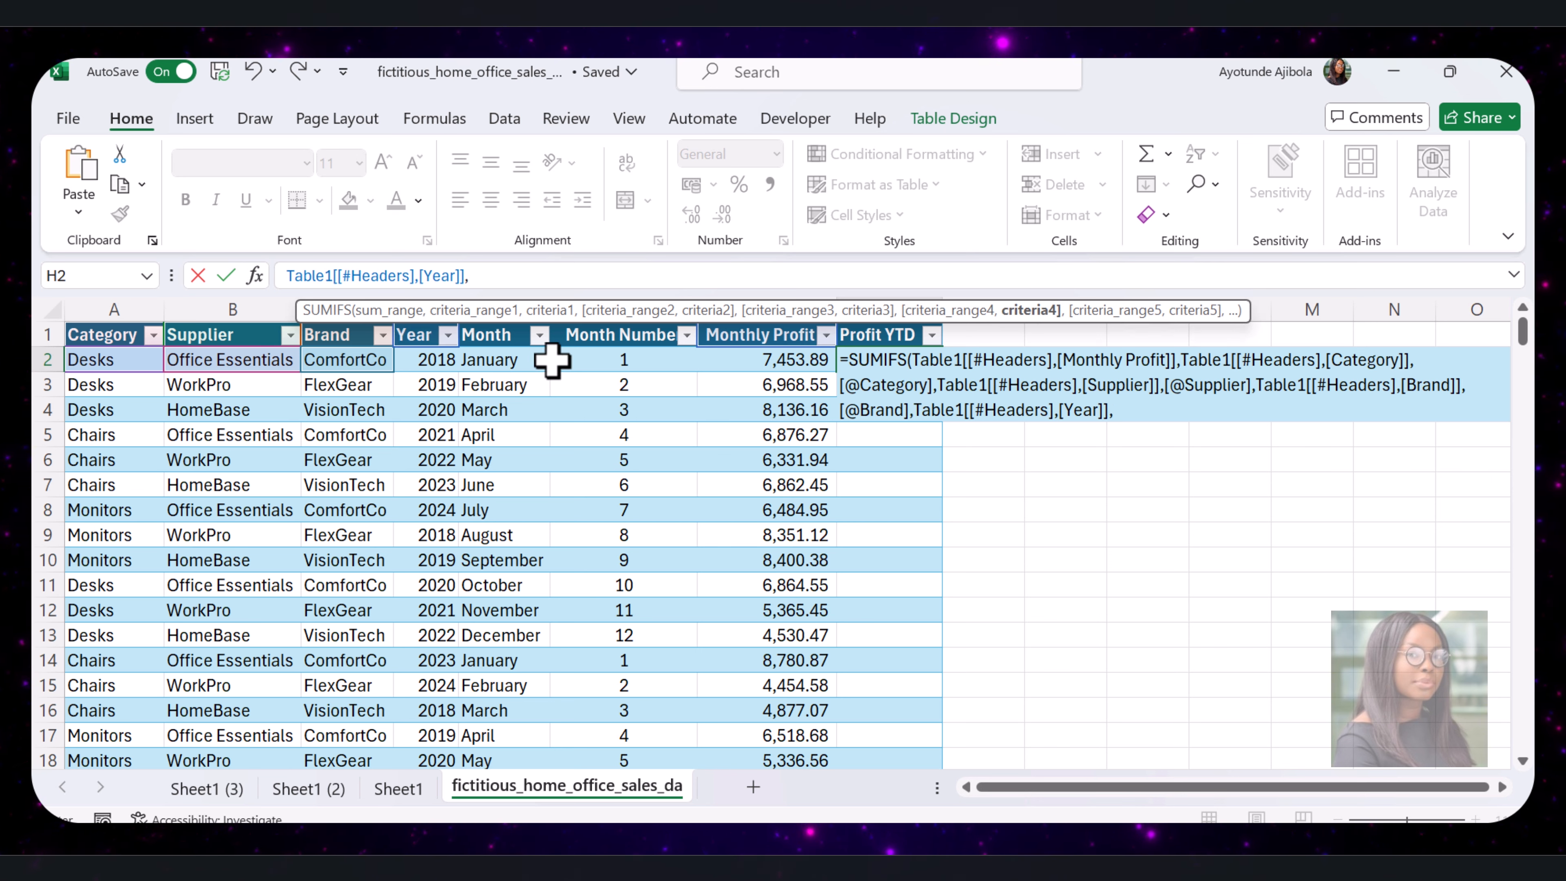
click(440, 358)
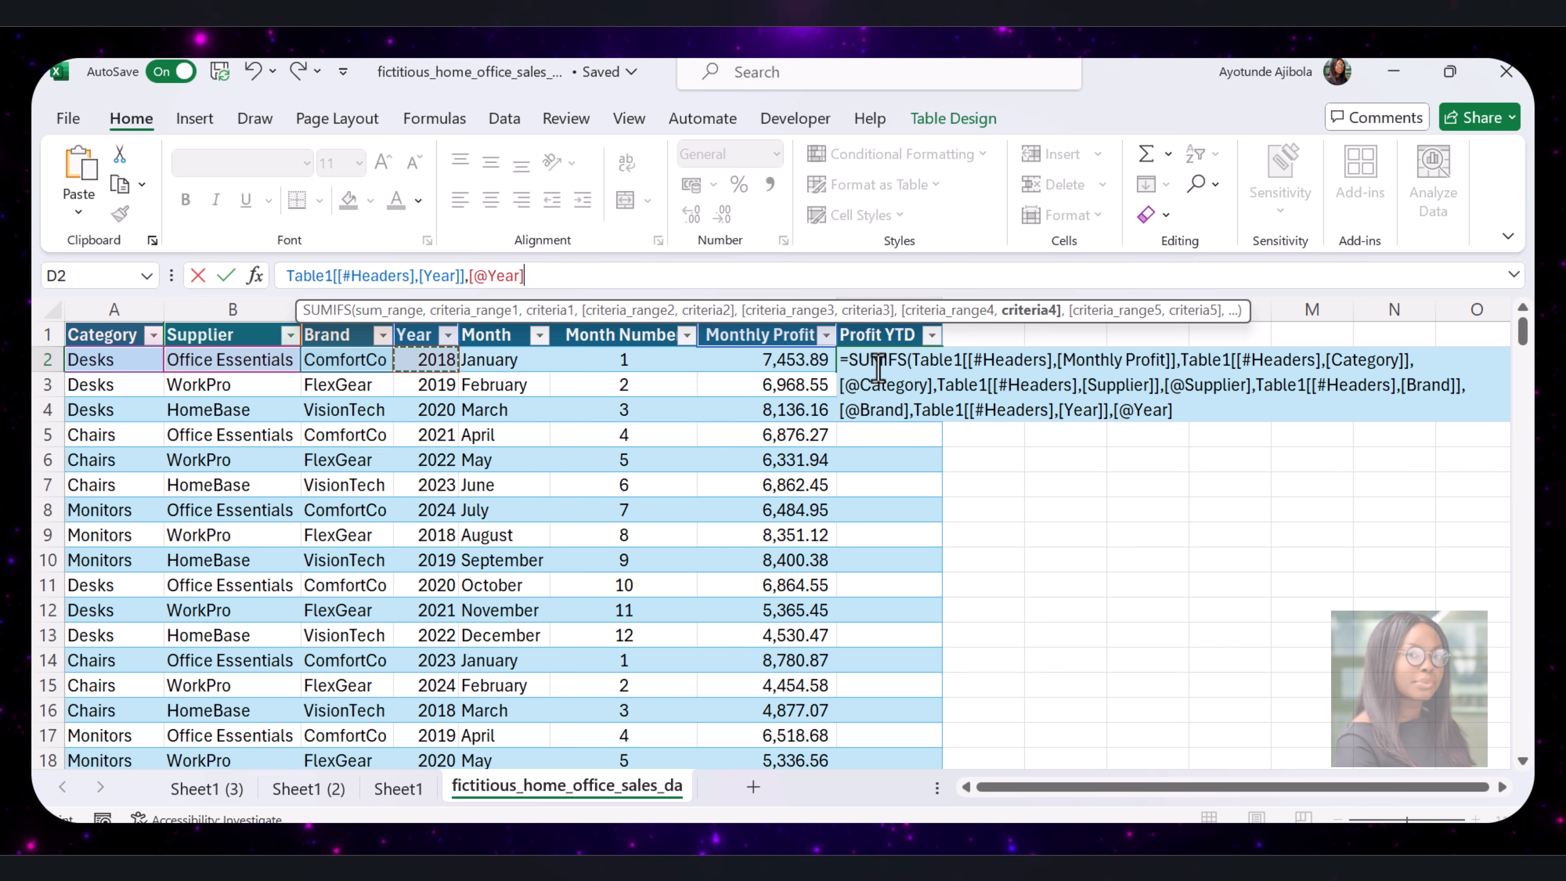
Add the fifth SUMIFS condition, Month Number with criteria "<="&[@[Month Number]], and enter the finished formula in H2 with whole table columns as its ranges.
text(,)
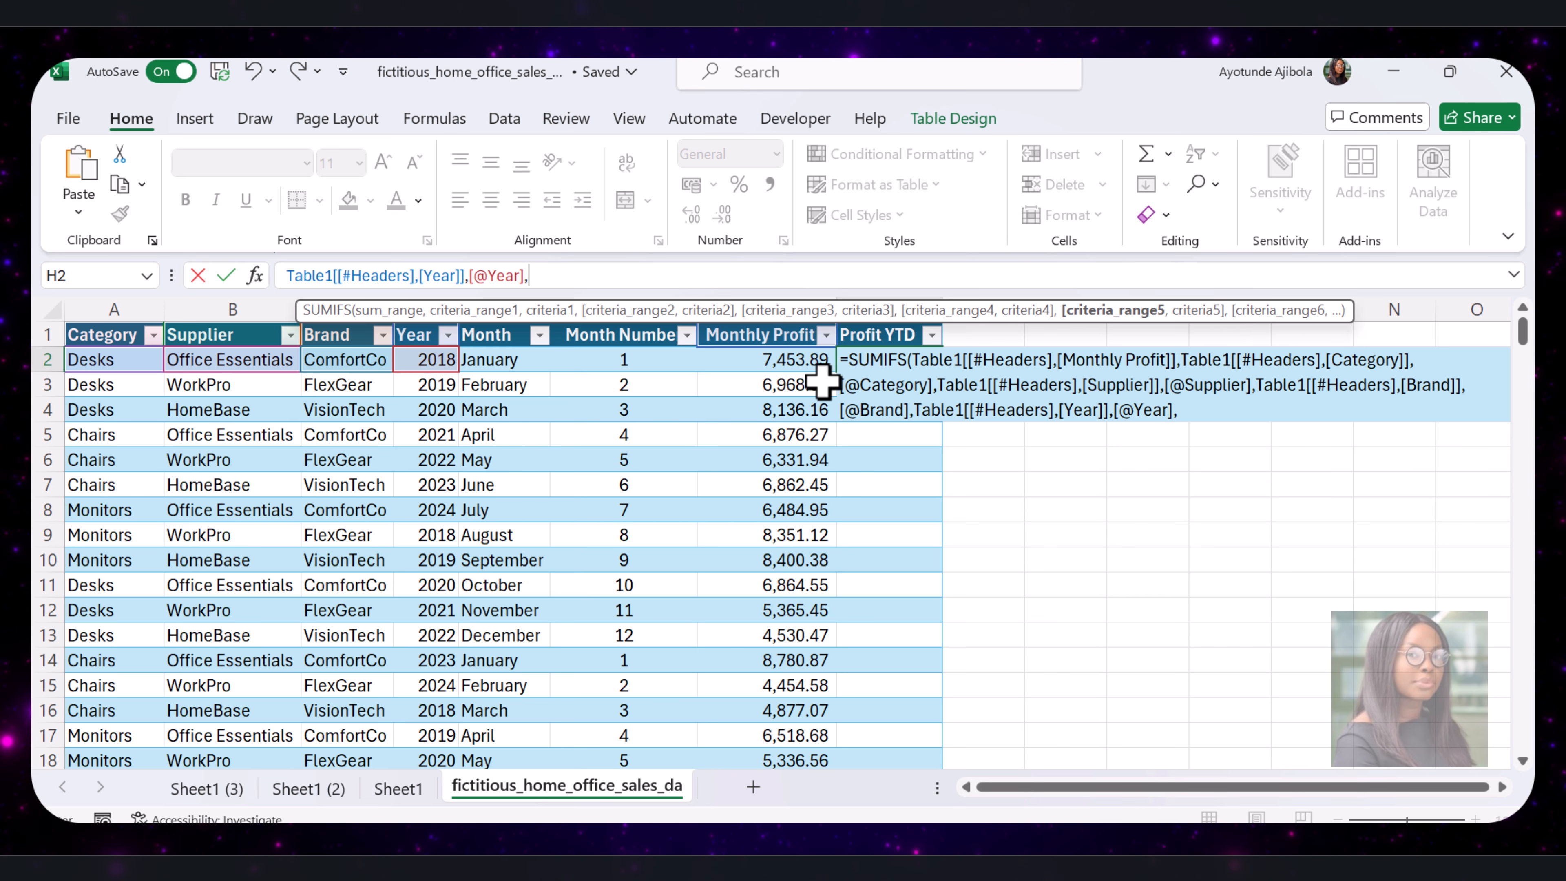
click(653, 334)
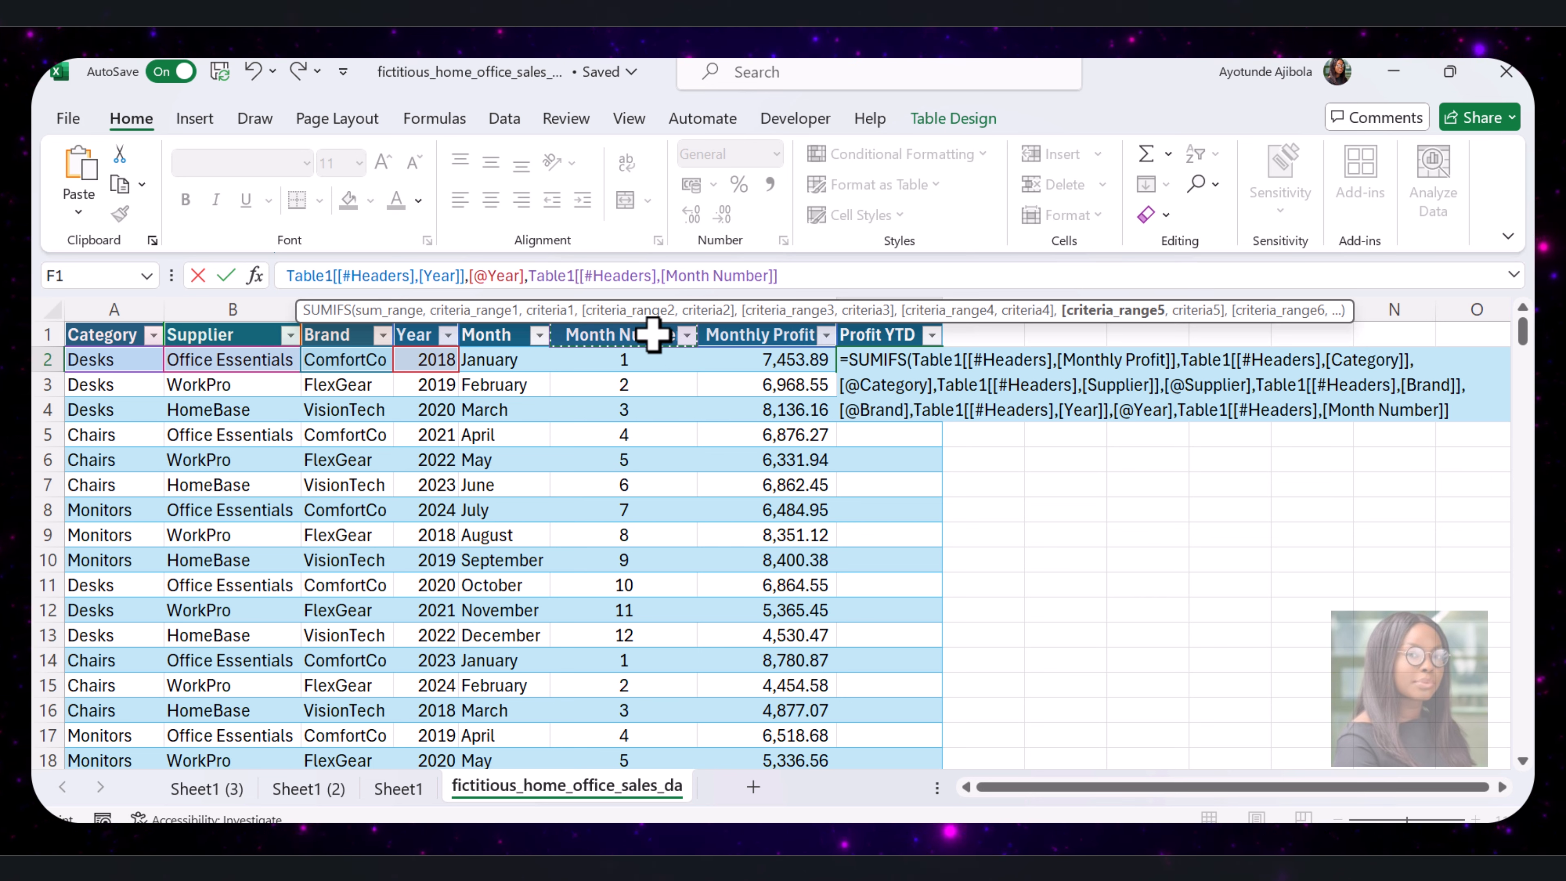
text(,")
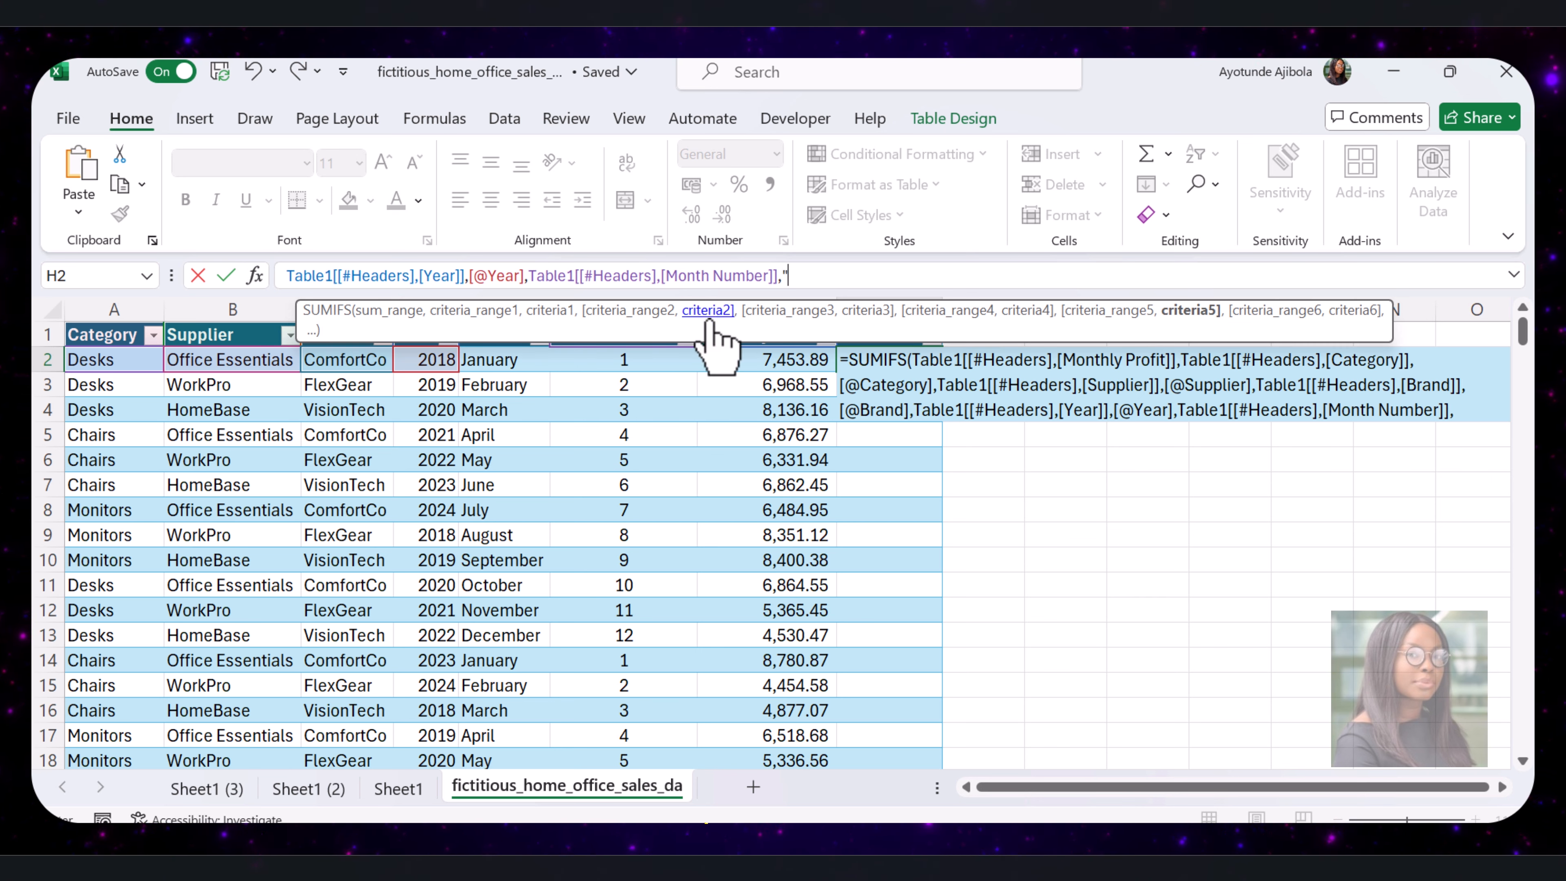
text(<="&)
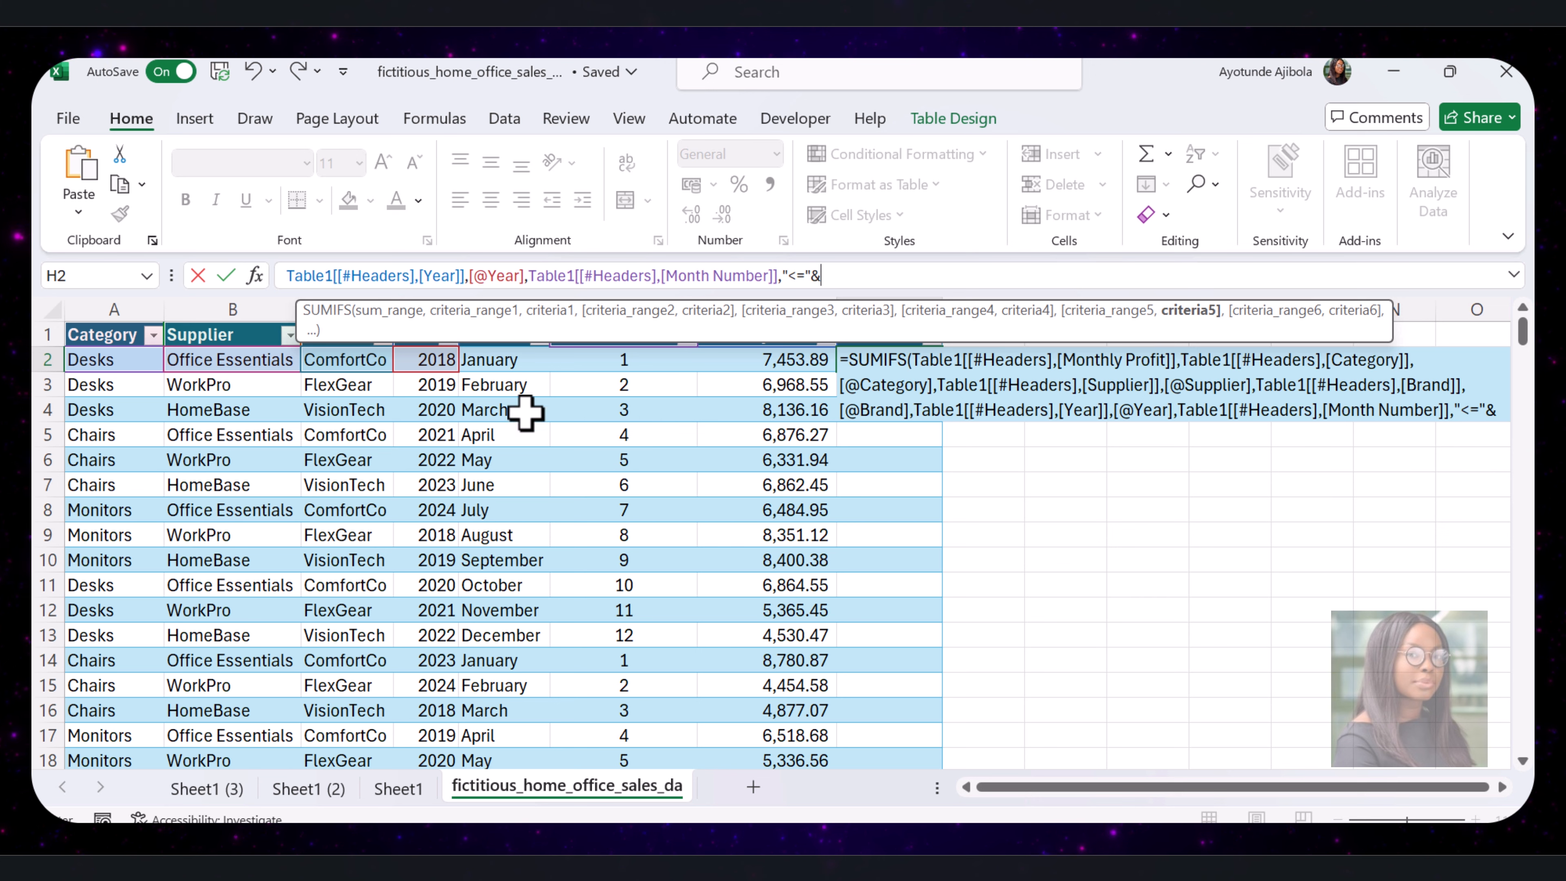
click(625, 360)
drag(665, 276, 956, 275)
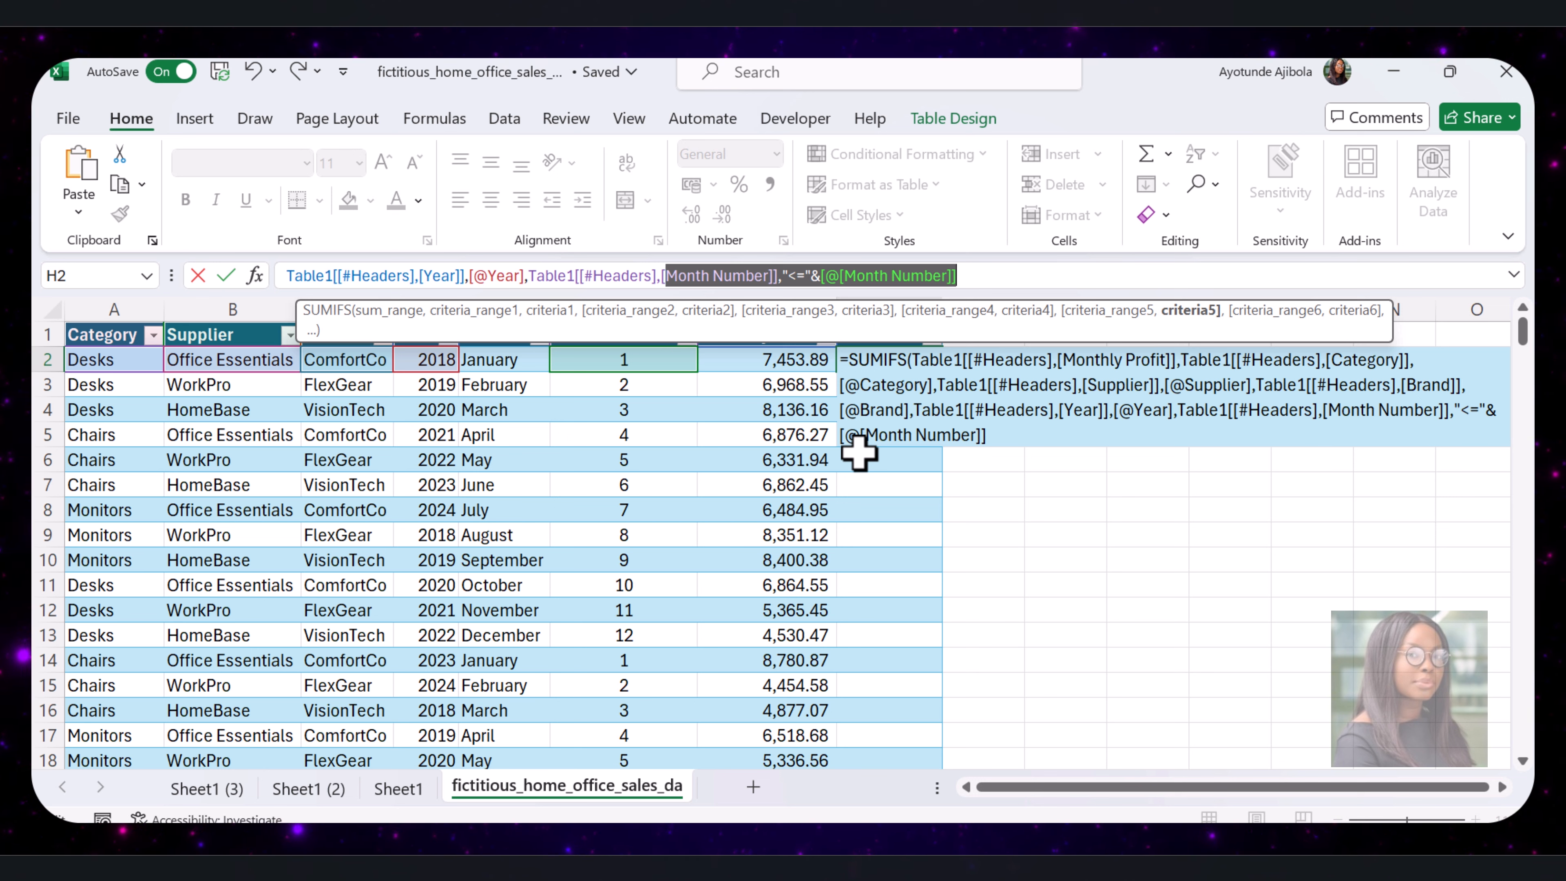
click(1085, 277)
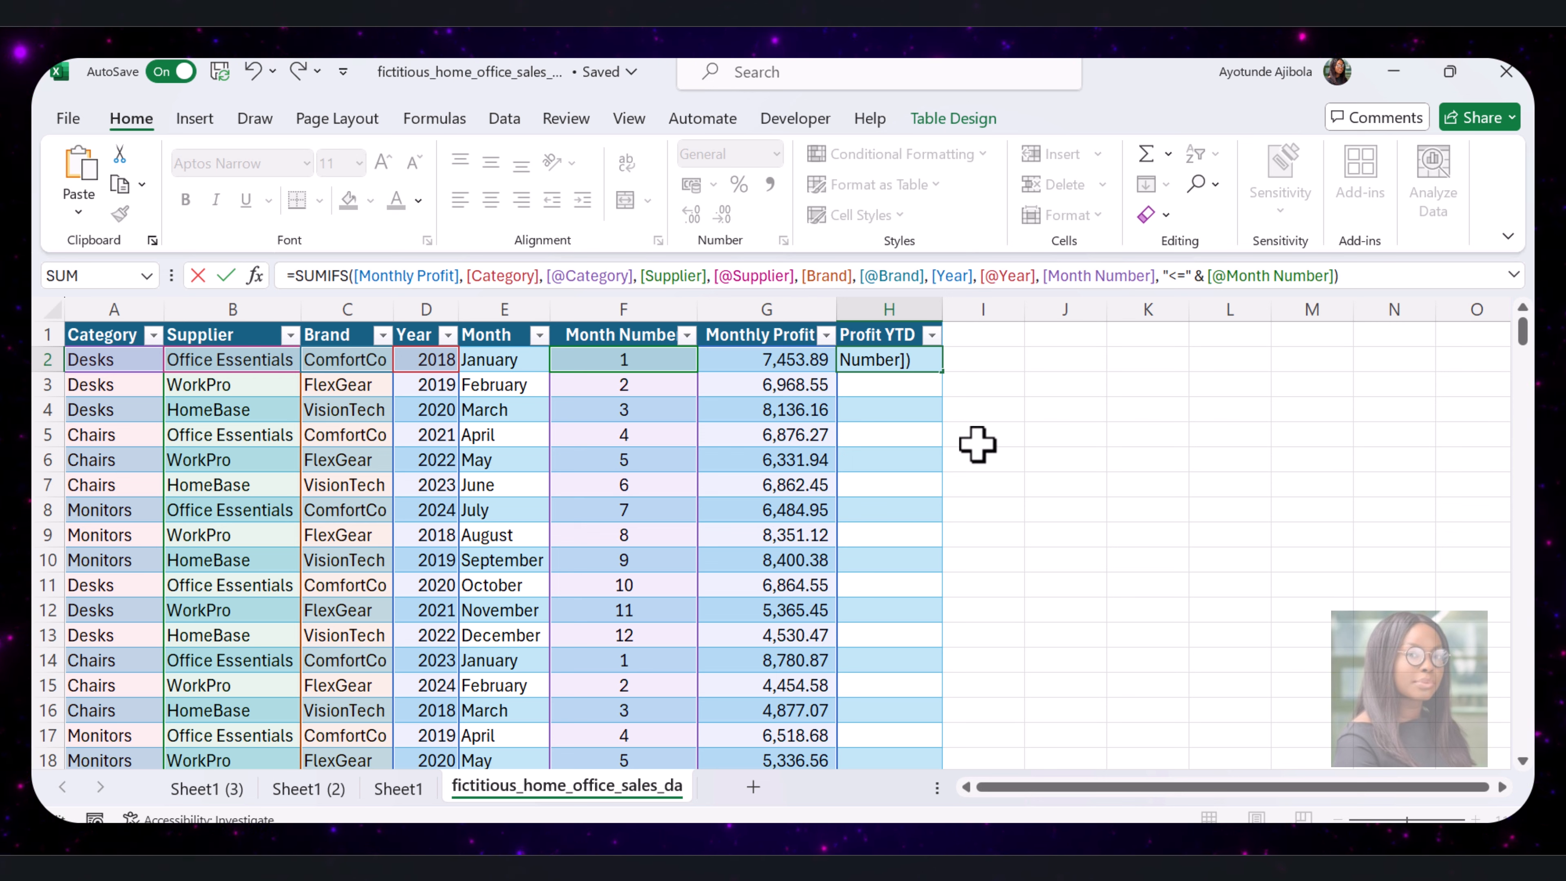
key(Return)
click(972, 461)
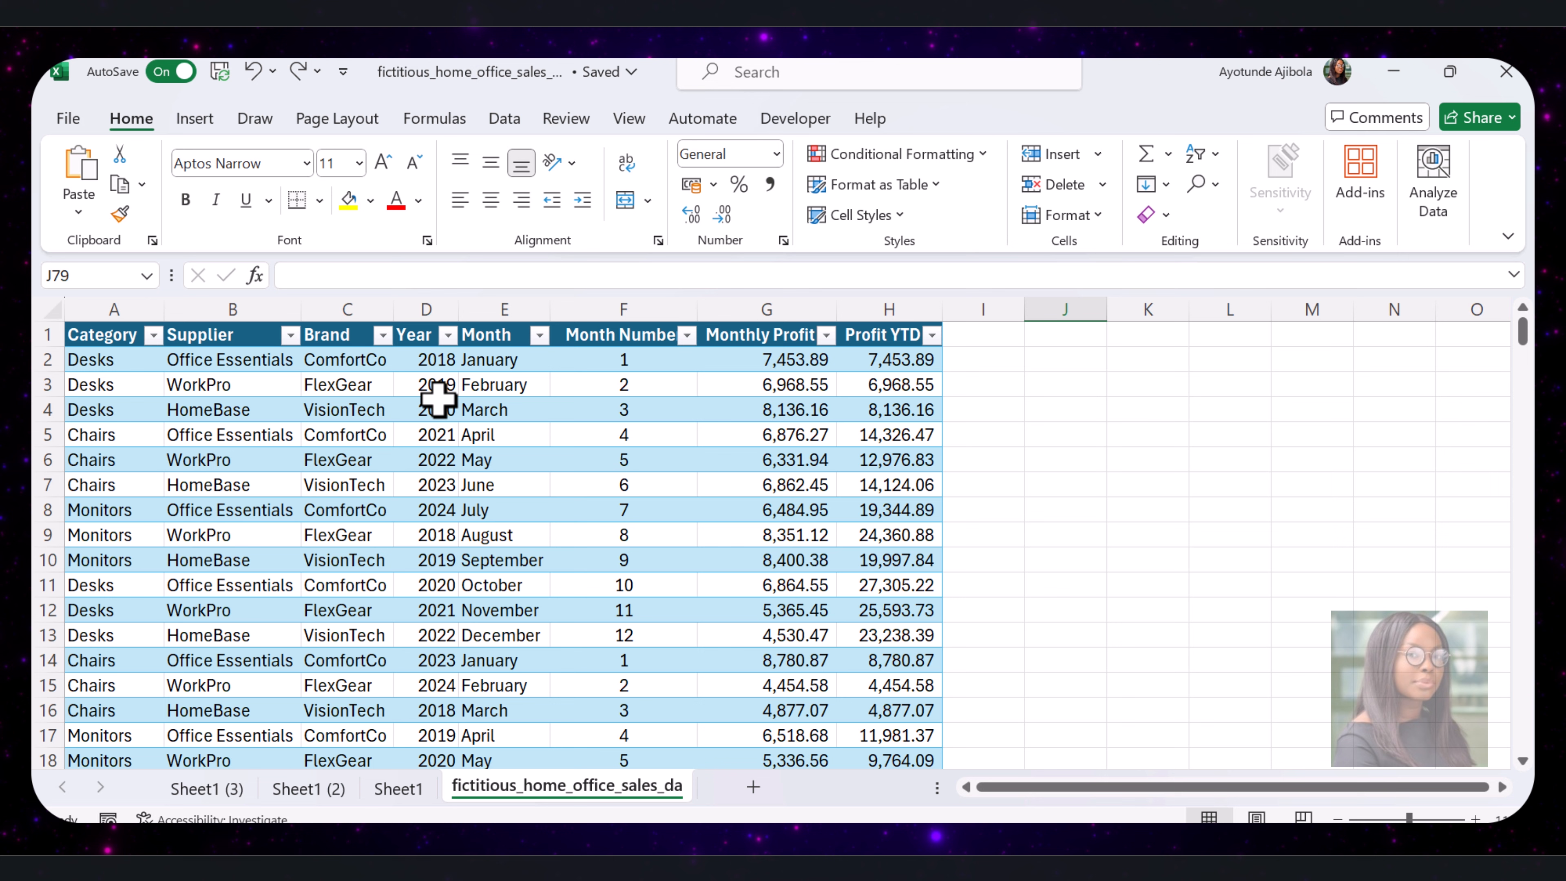
Filter the table's Year column to show only 2018.
click(449, 336)
click(187, 580)
click(186, 600)
click(341, 799)
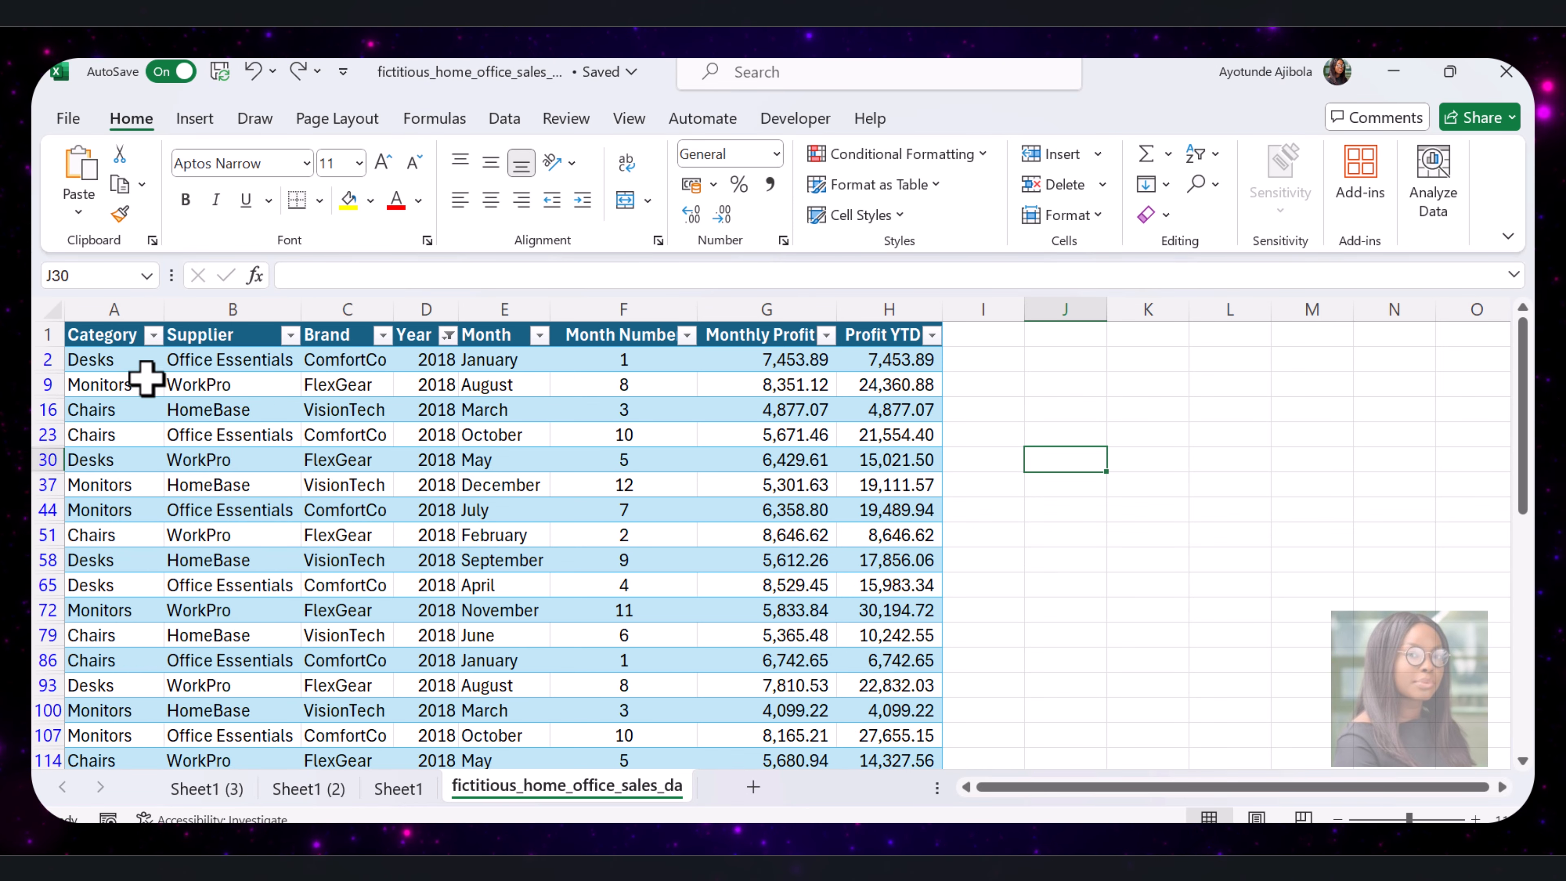
Filter the Category column to show only Chairs.
click(153, 336)
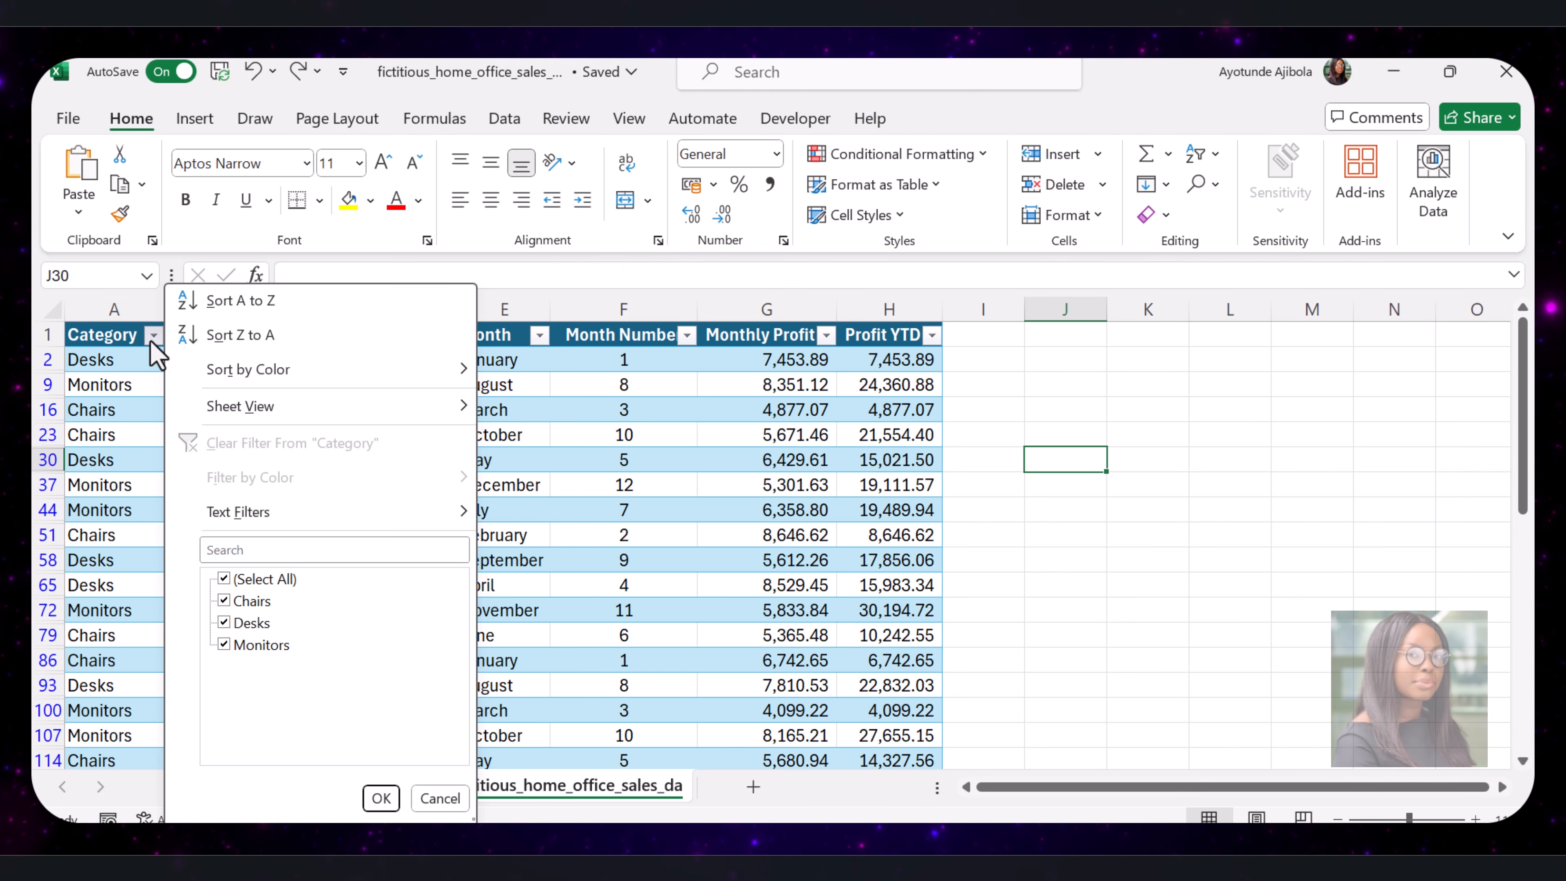
click(224, 578)
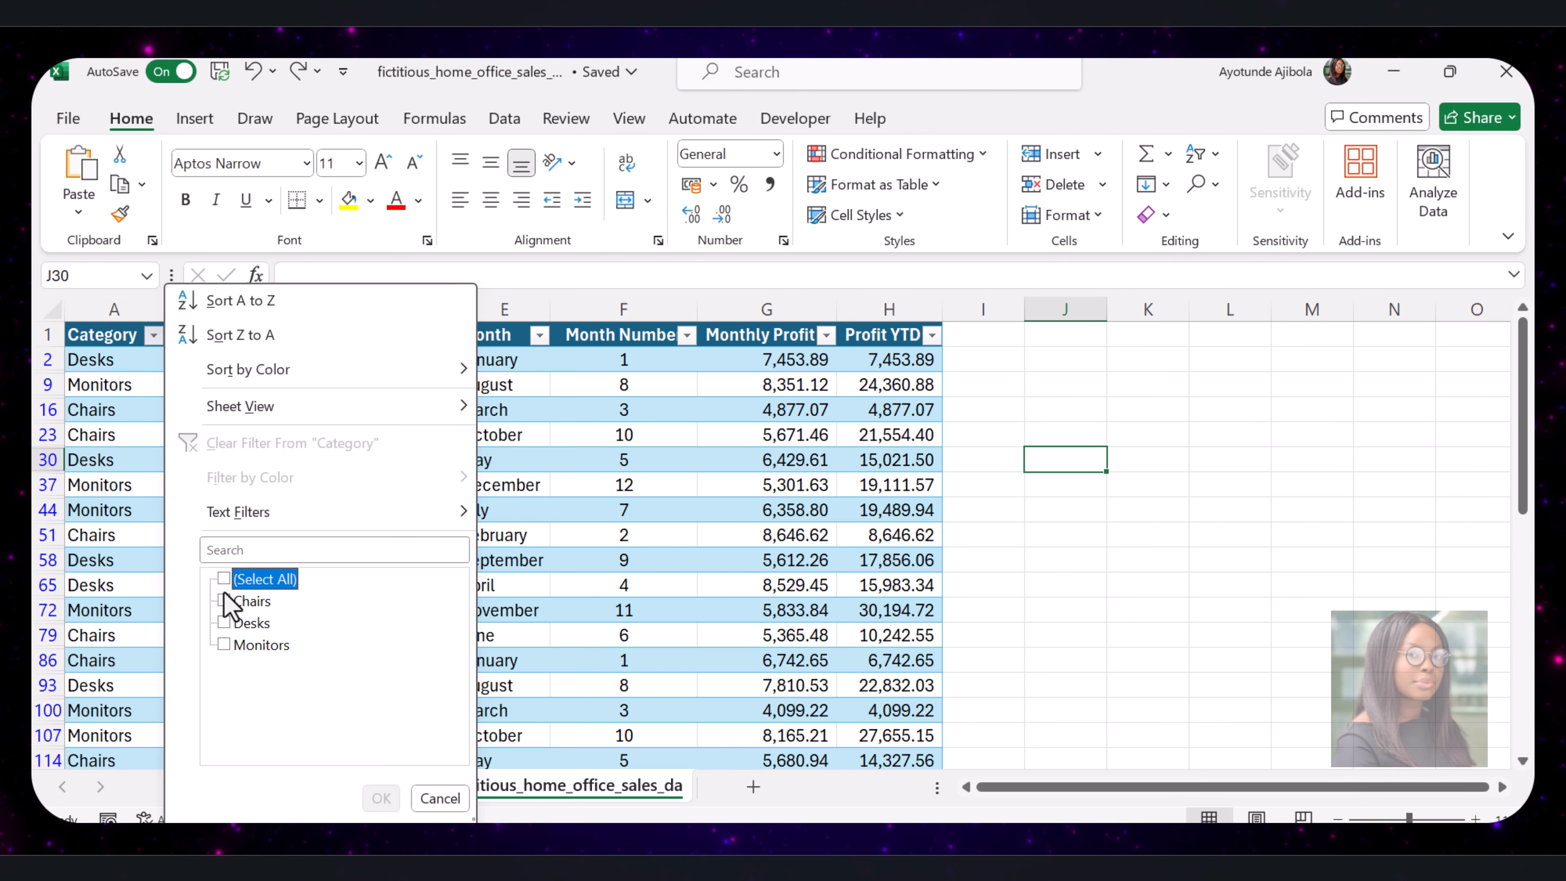
click(224, 600)
click(381, 798)
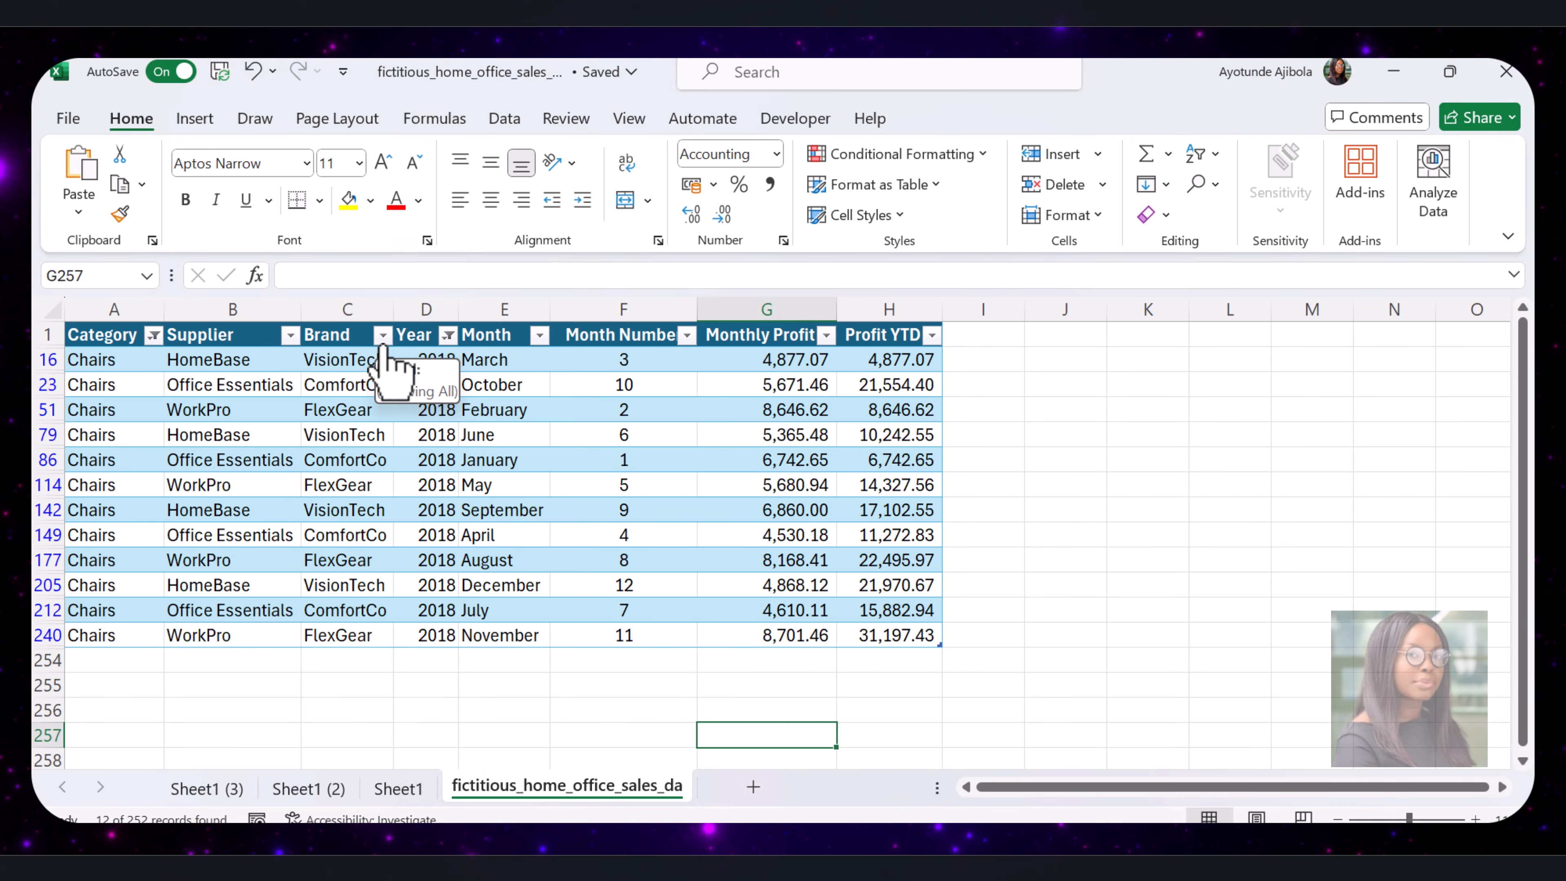
Filter the Brand column to show only ComfortCo.
click(384, 336)
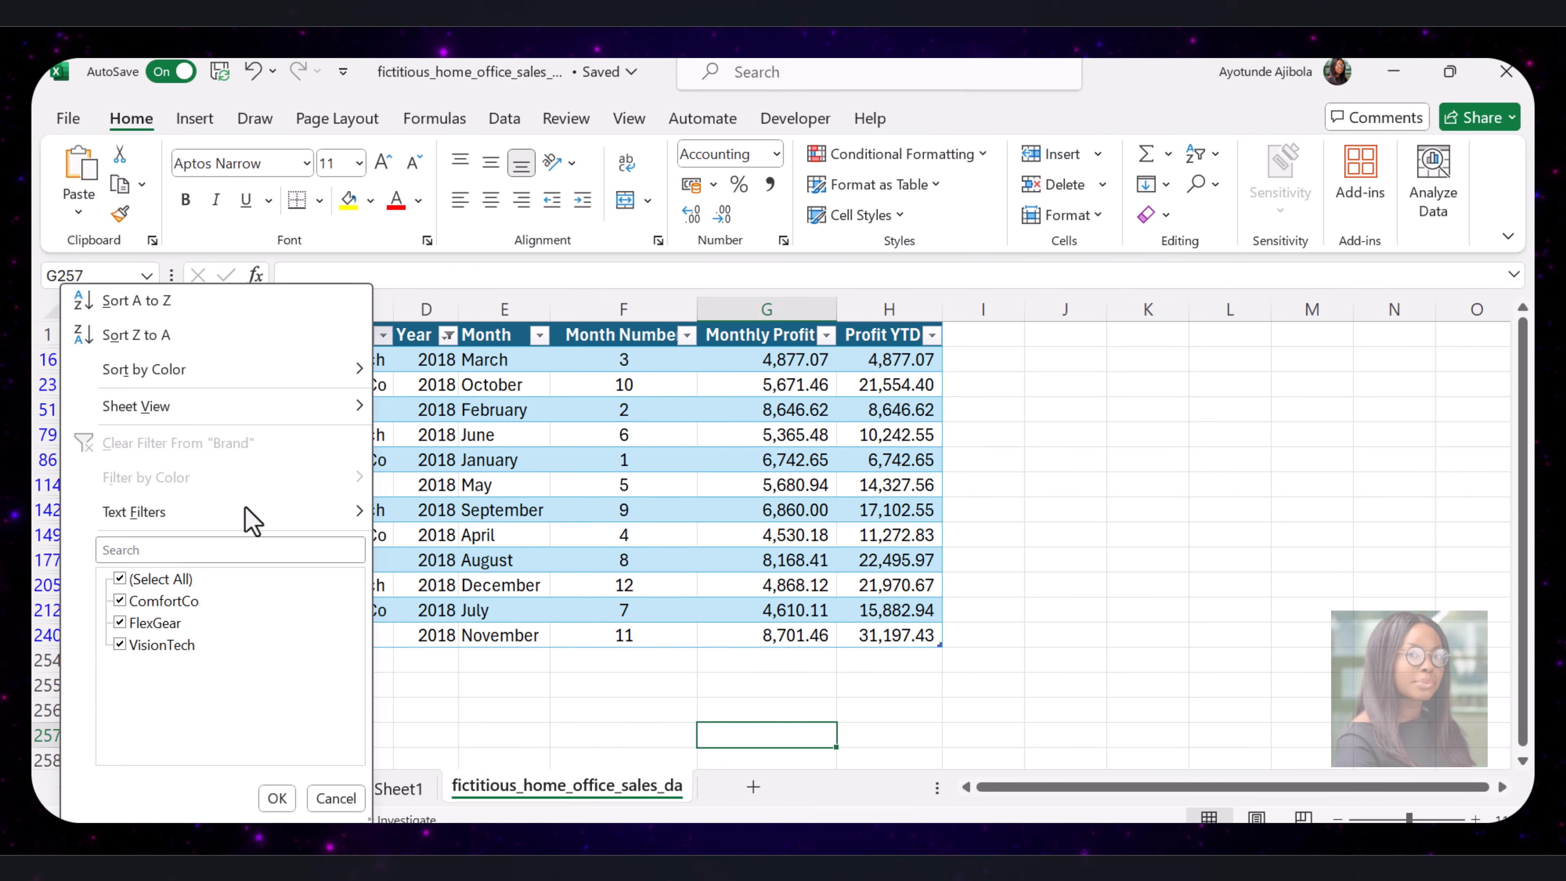
click(165, 580)
click(151, 602)
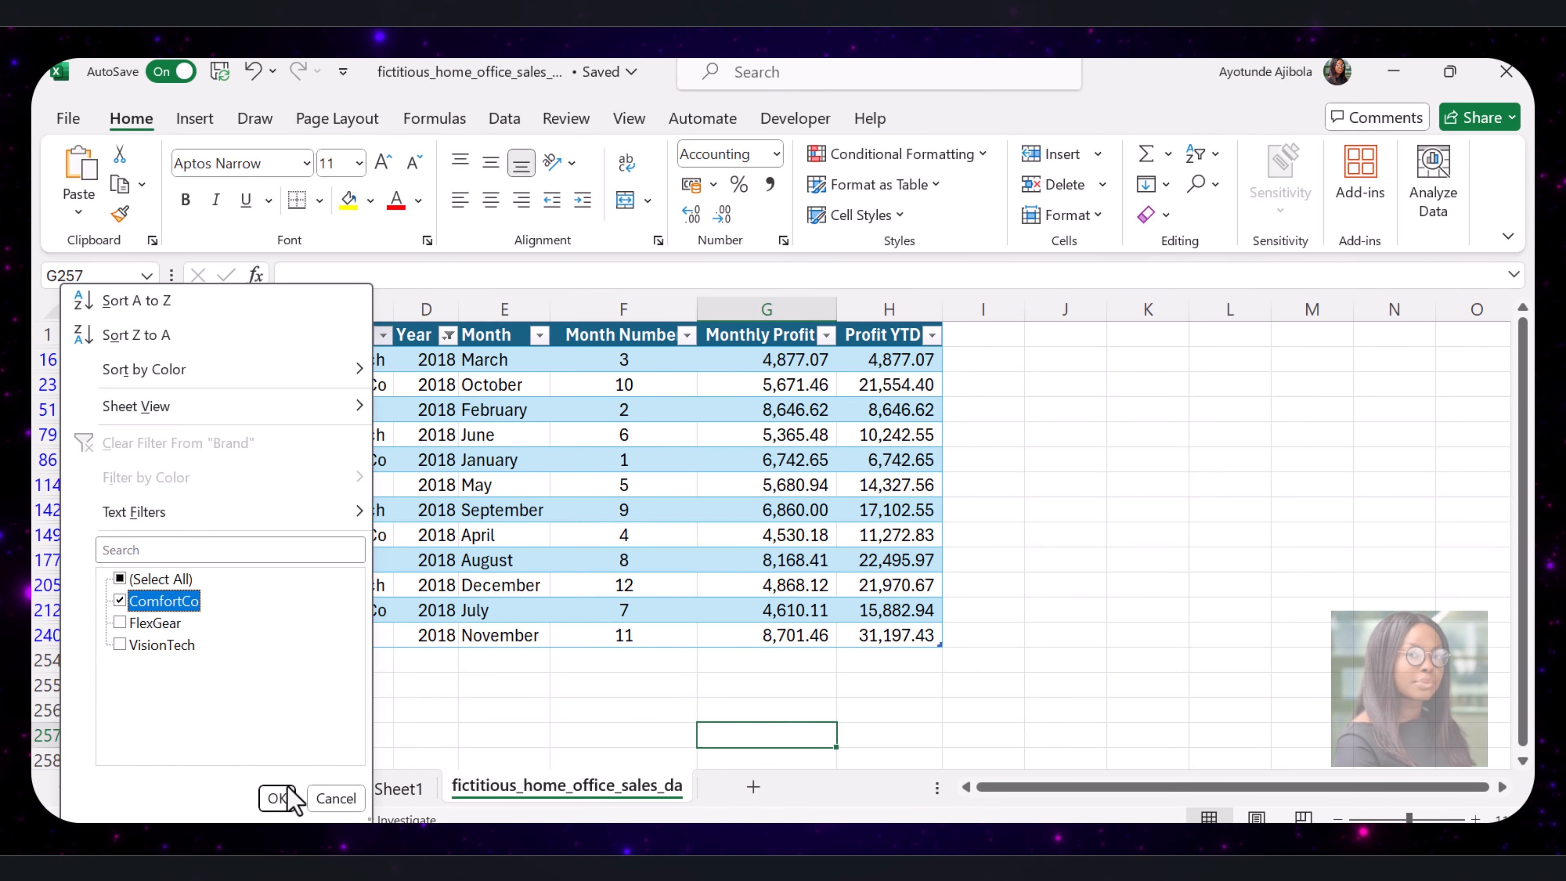
click(279, 800)
Check the April Profit YTD with a formula in J149 that adds the January and April monthly profits, =G86+Table1[@[Monthly Profit]].
click(1059, 385)
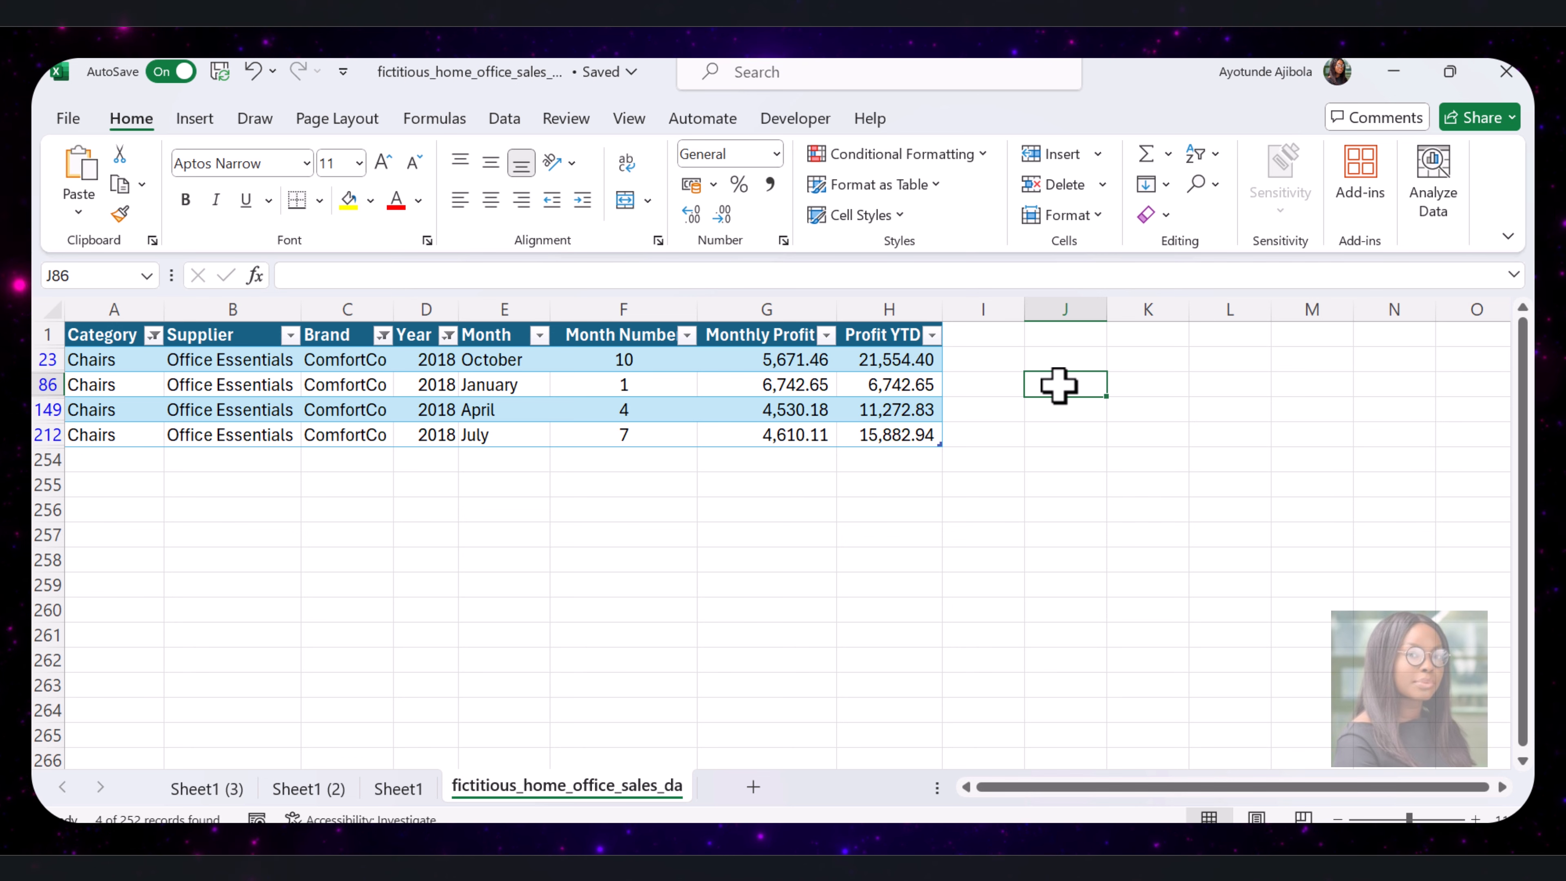
click(1065, 413)
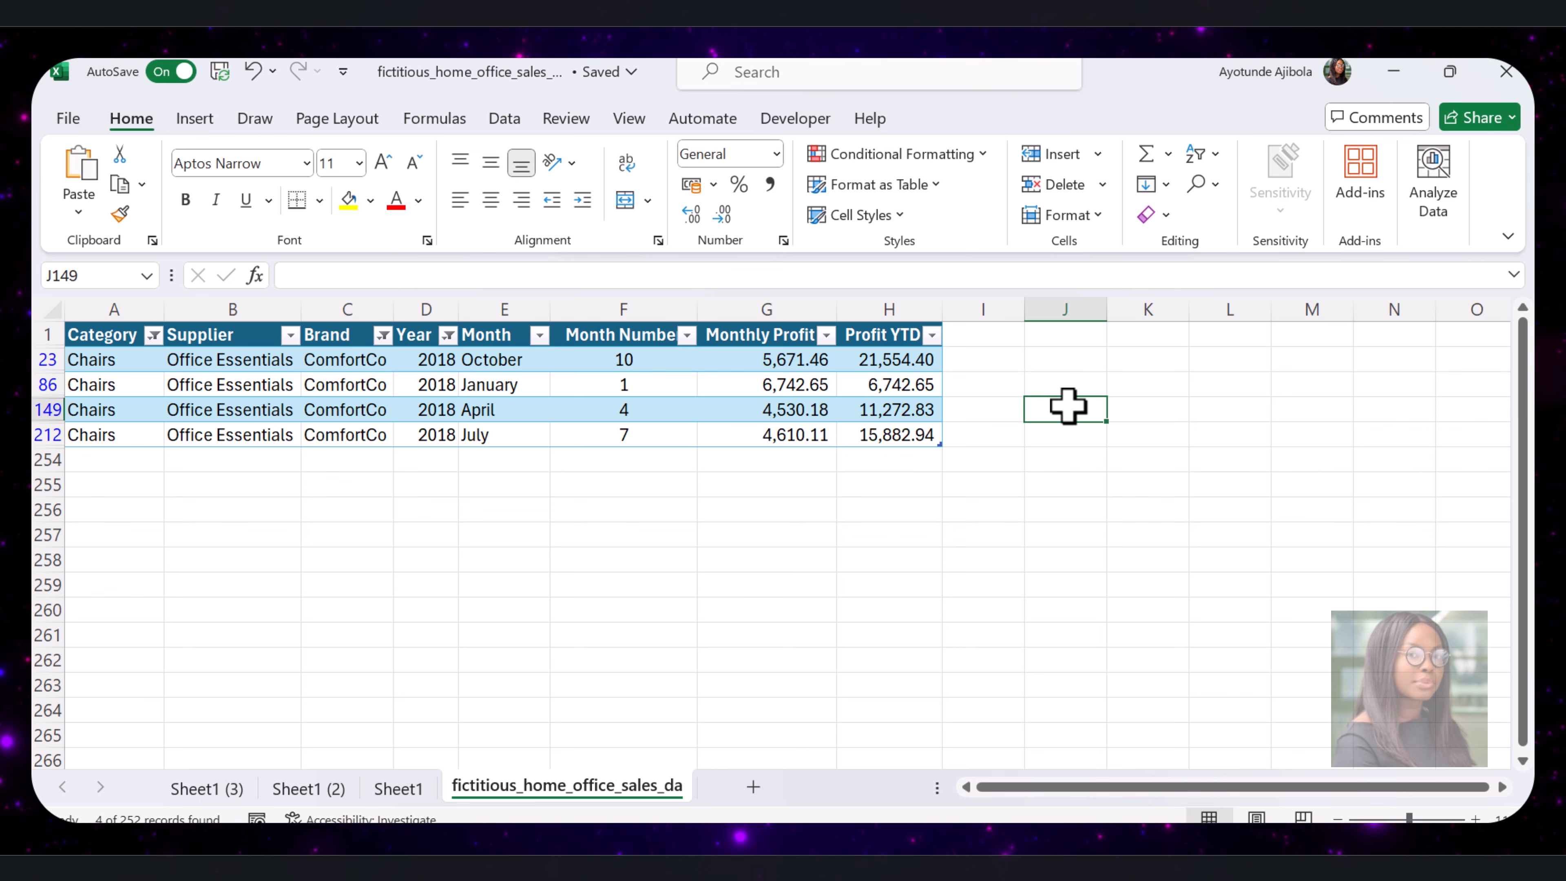
text(=)
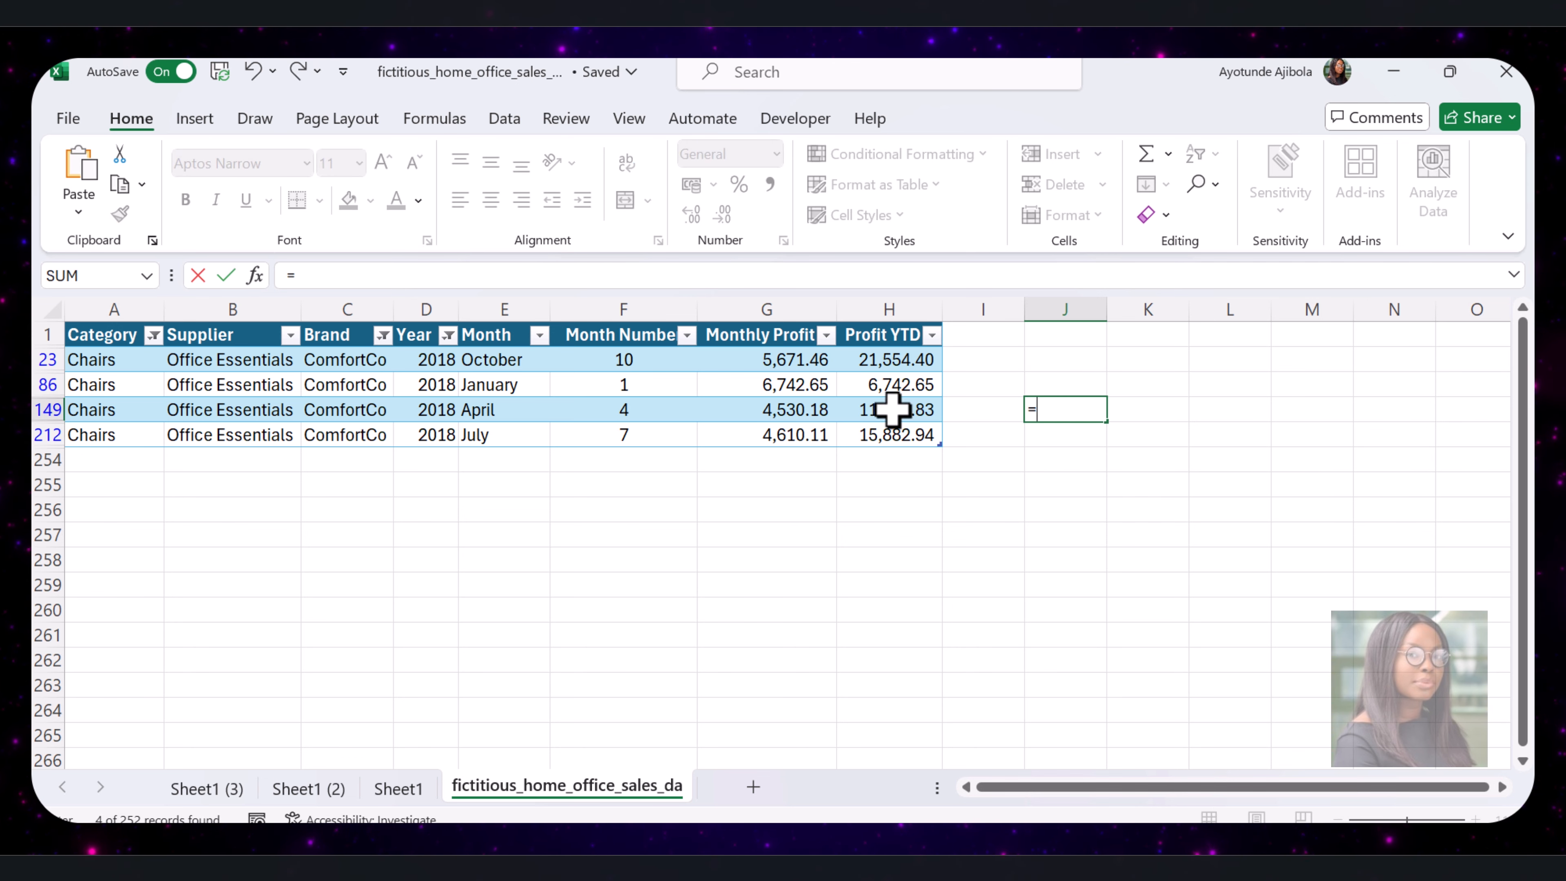
click(805, 386)
text(+)
click(798, 408)
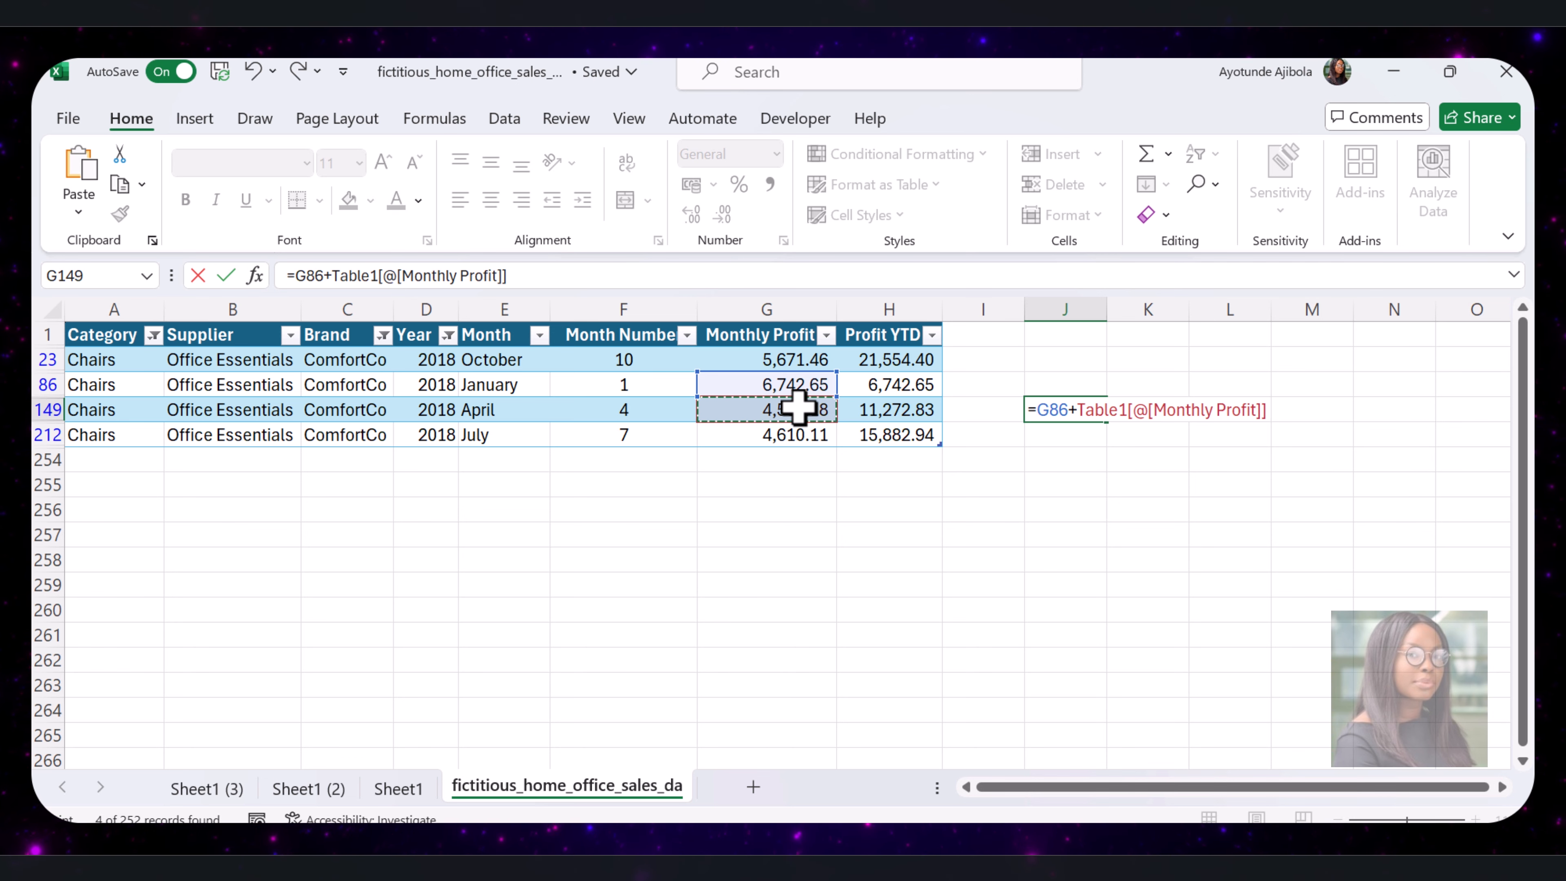
key(Return)
key(Return)
key(Return)
click(1055, 407)
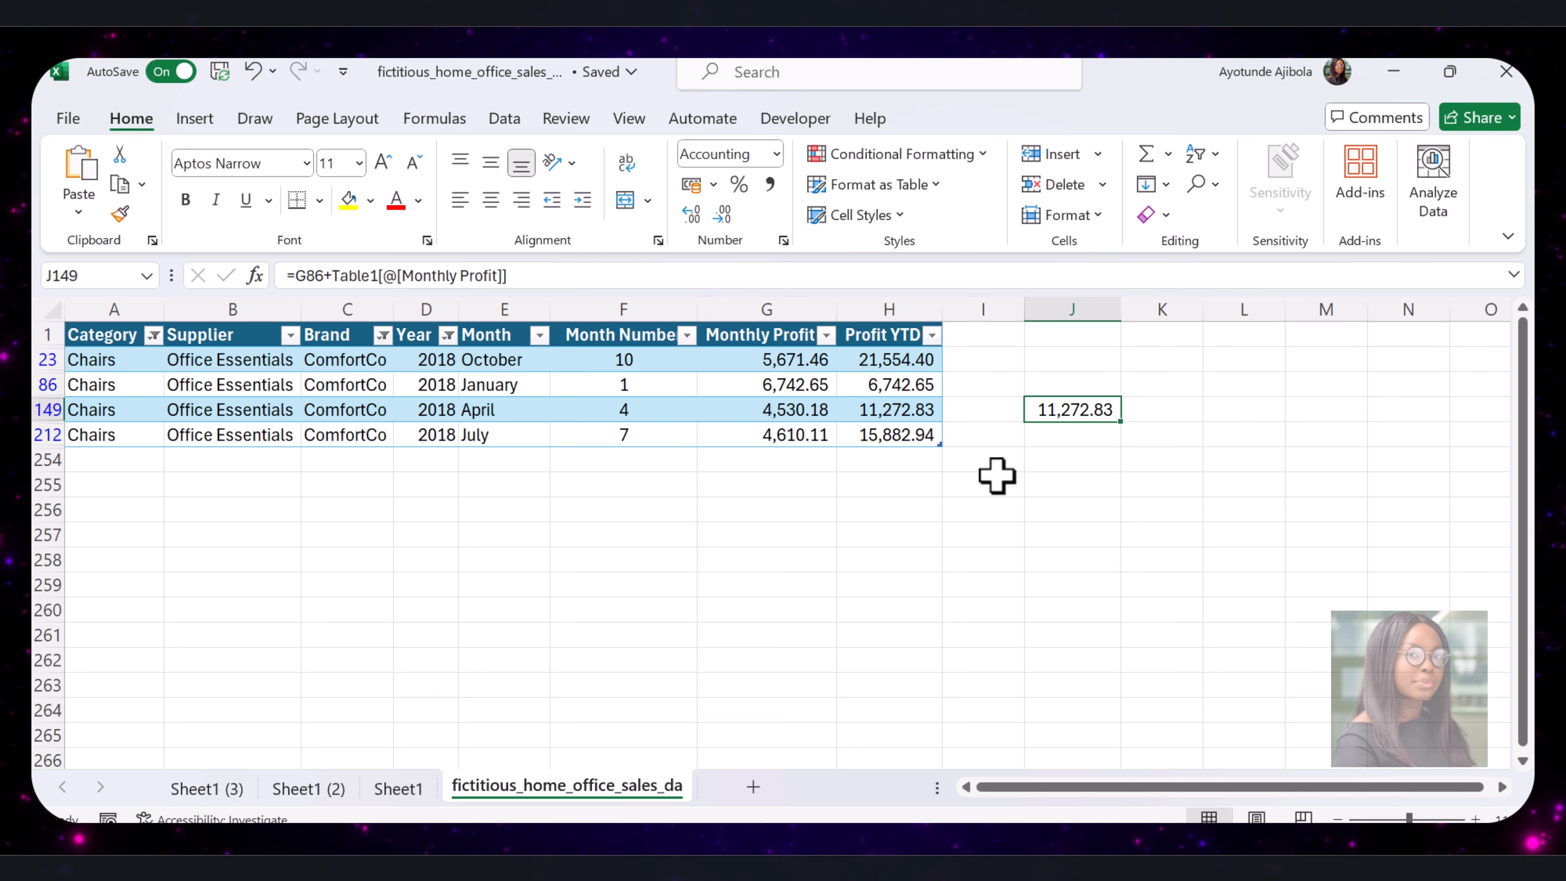
Delete column J, which holds the check formula.
click(1078, 307)
right_click(1078, 302)
click(1150, 584)
Clear the Year, Category and Brand filters from the whole table.
click(53, 308)
click(1204, 154)
click(1235, 321)
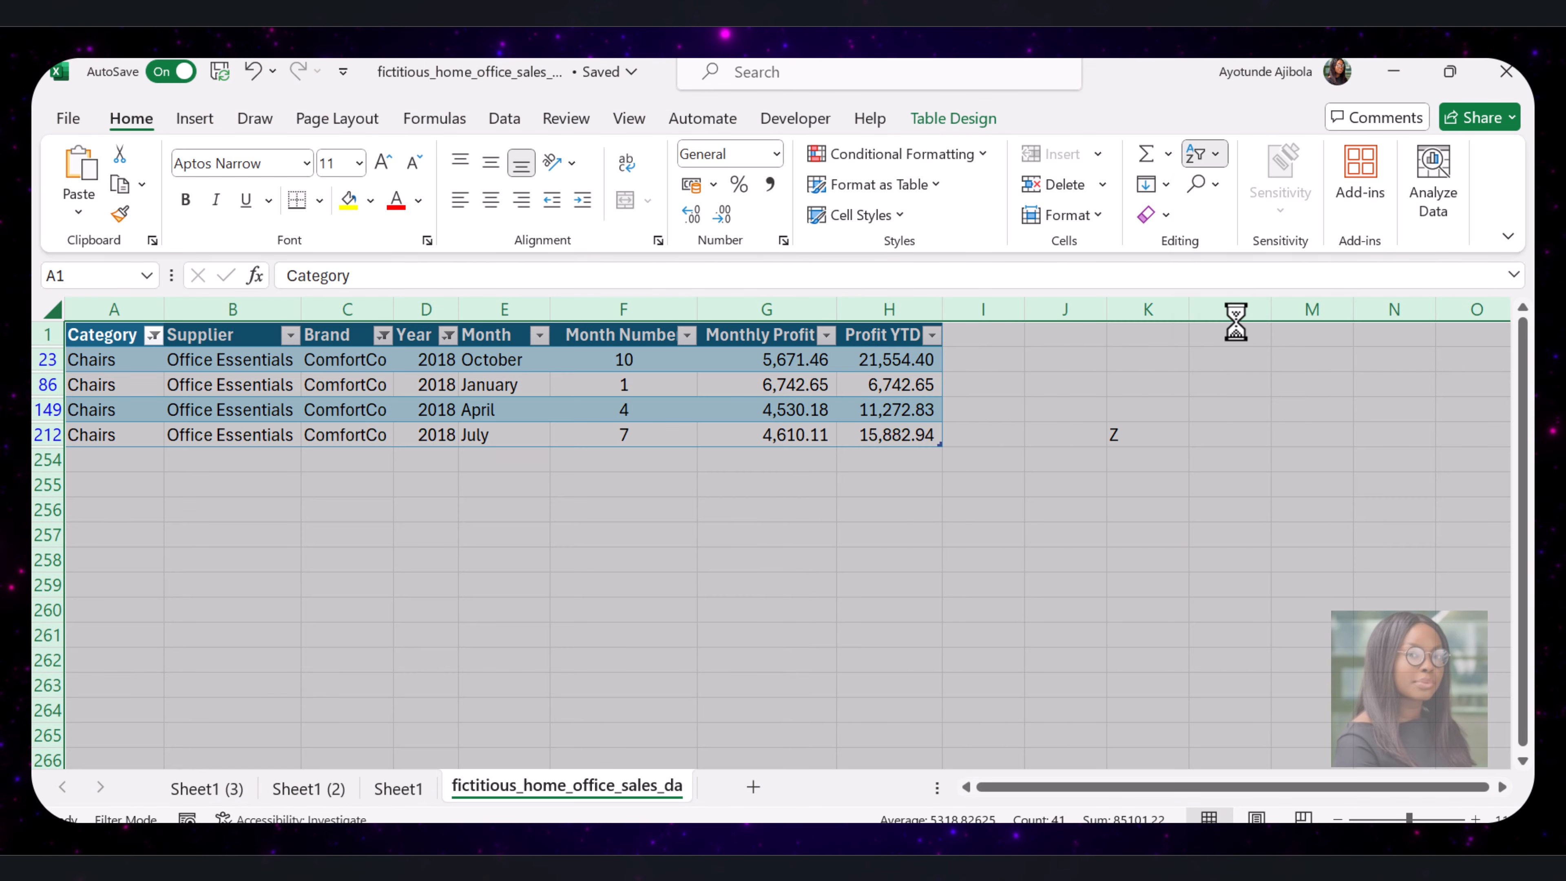
click(1088, 405)
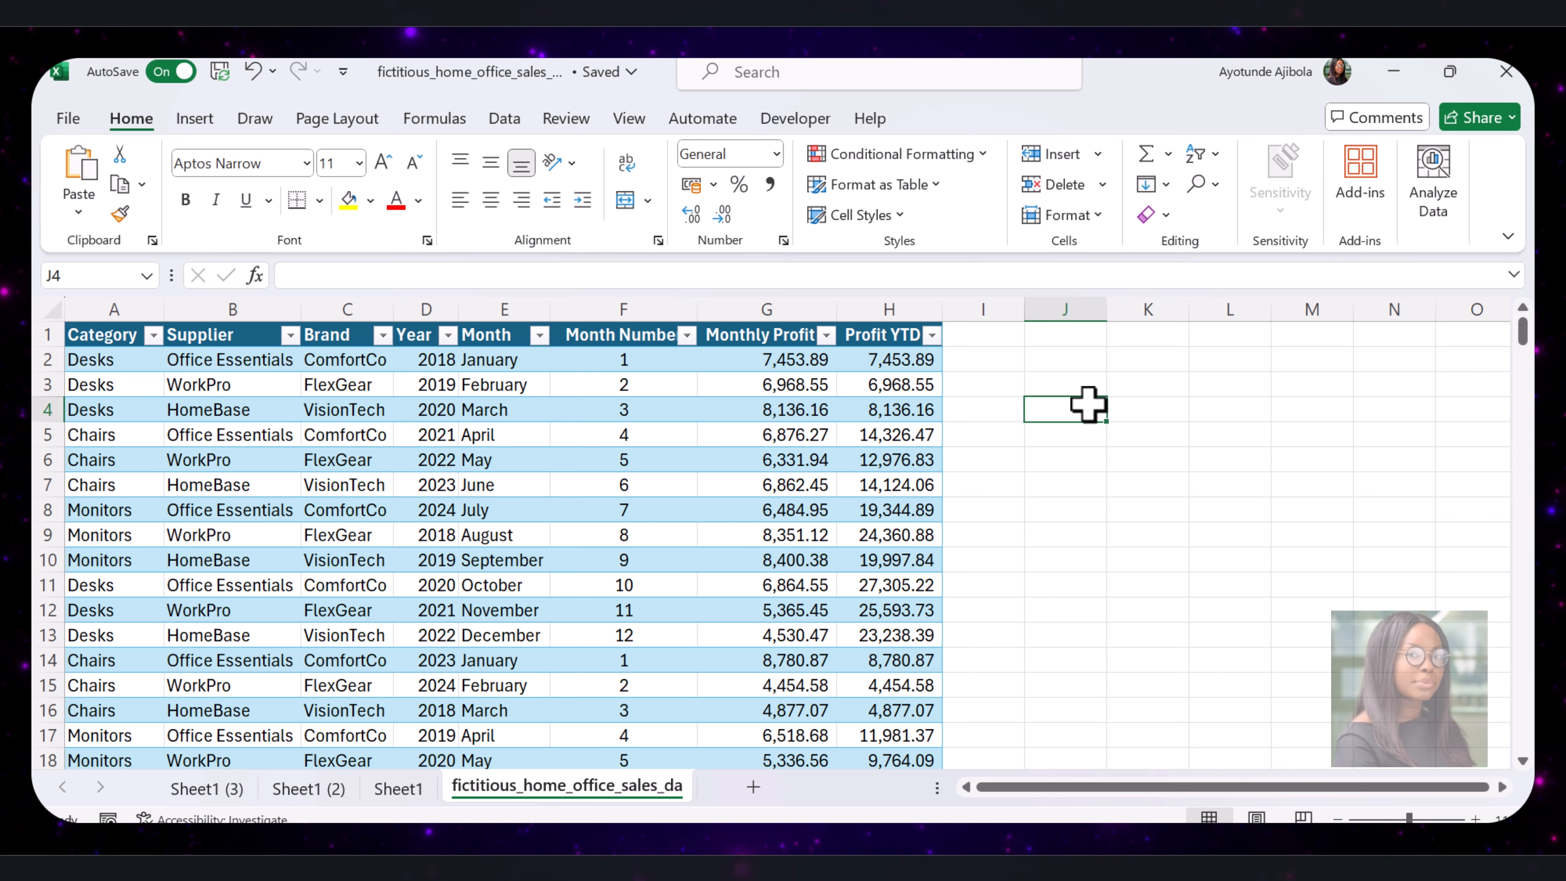
Add a table column headed "Proit MAT" in cell I1, next to Profit YTD.
click(991, 333)
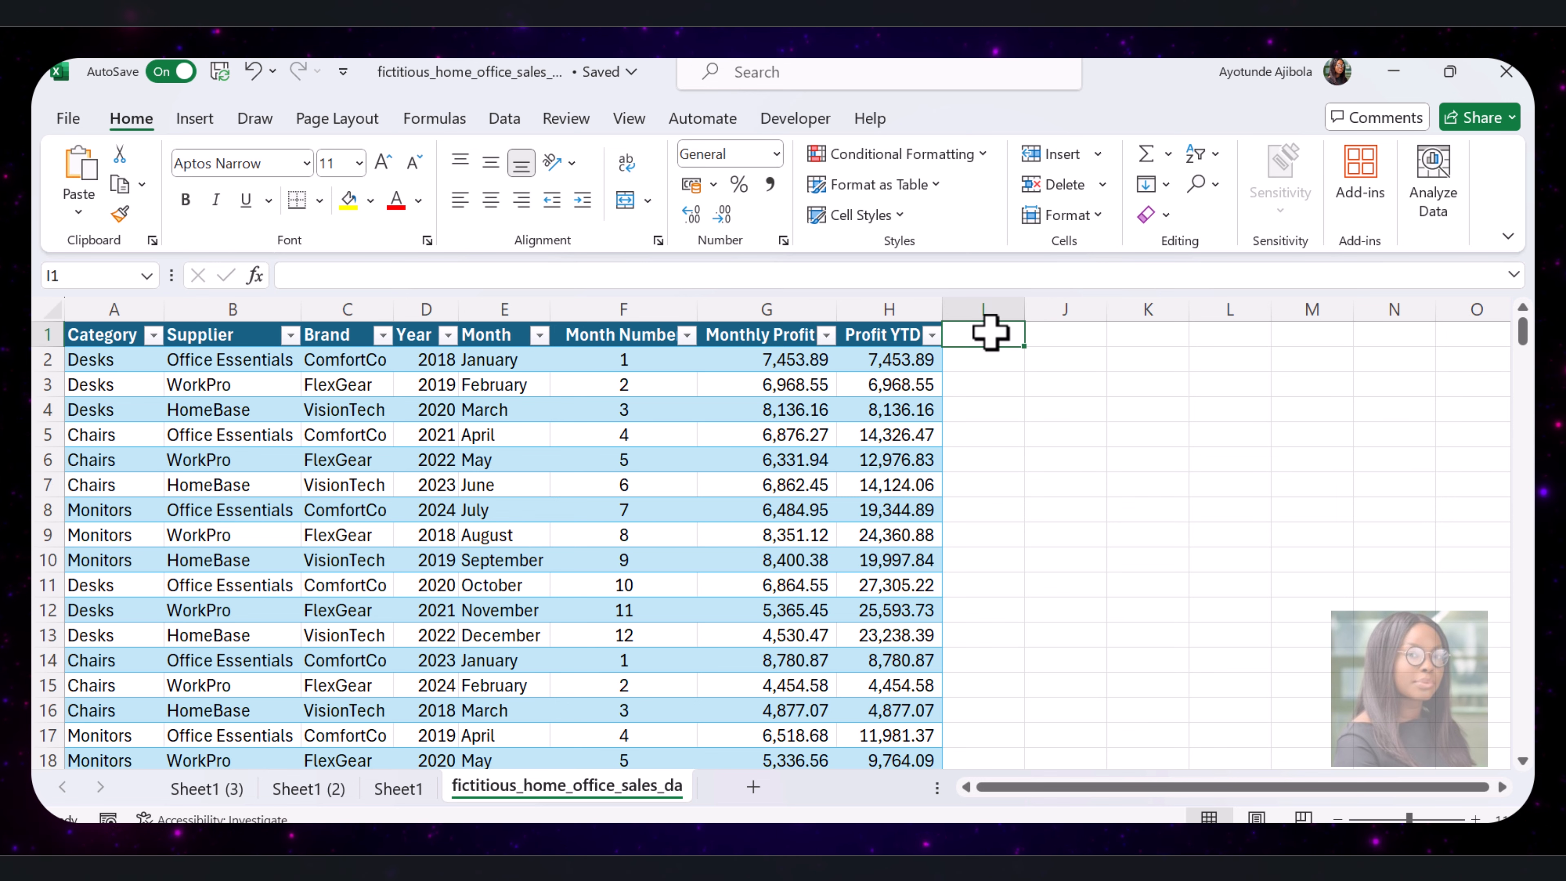
text(P)
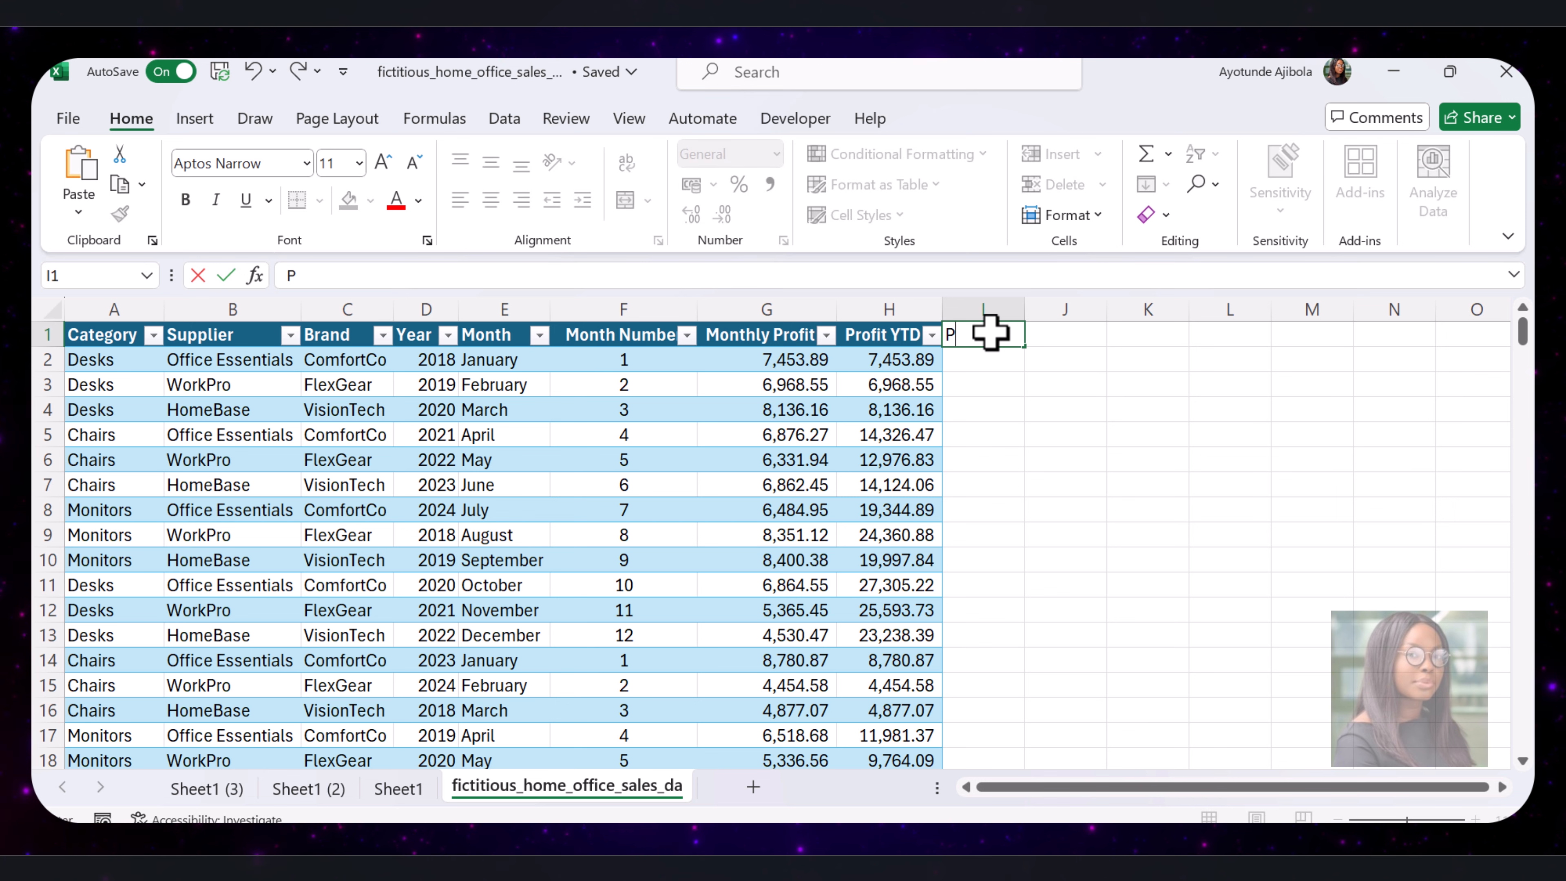
text(roit MAT)
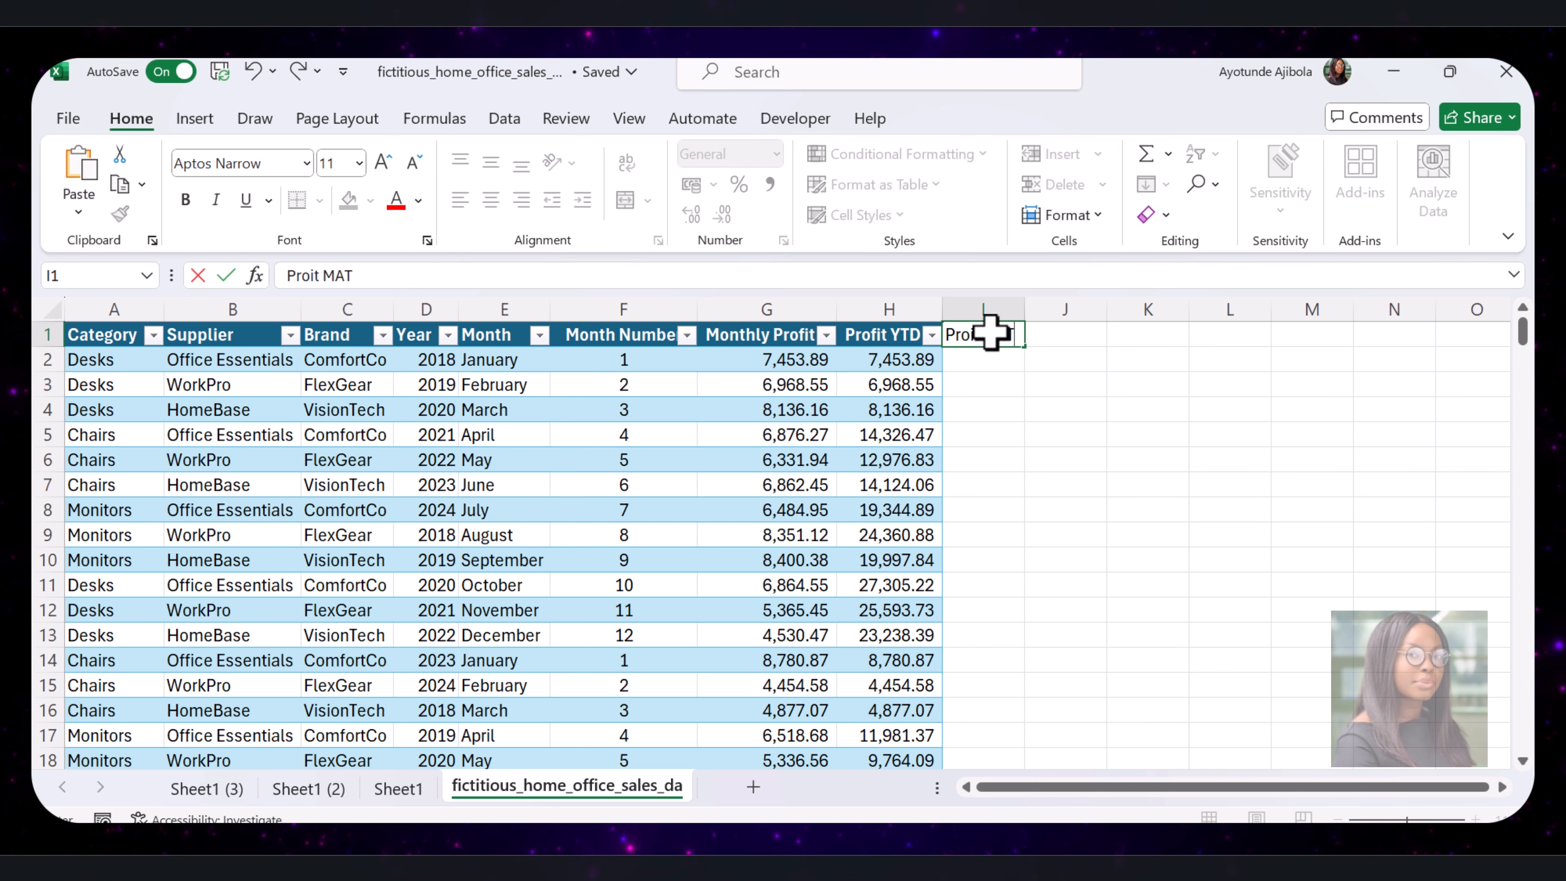
key(Return)
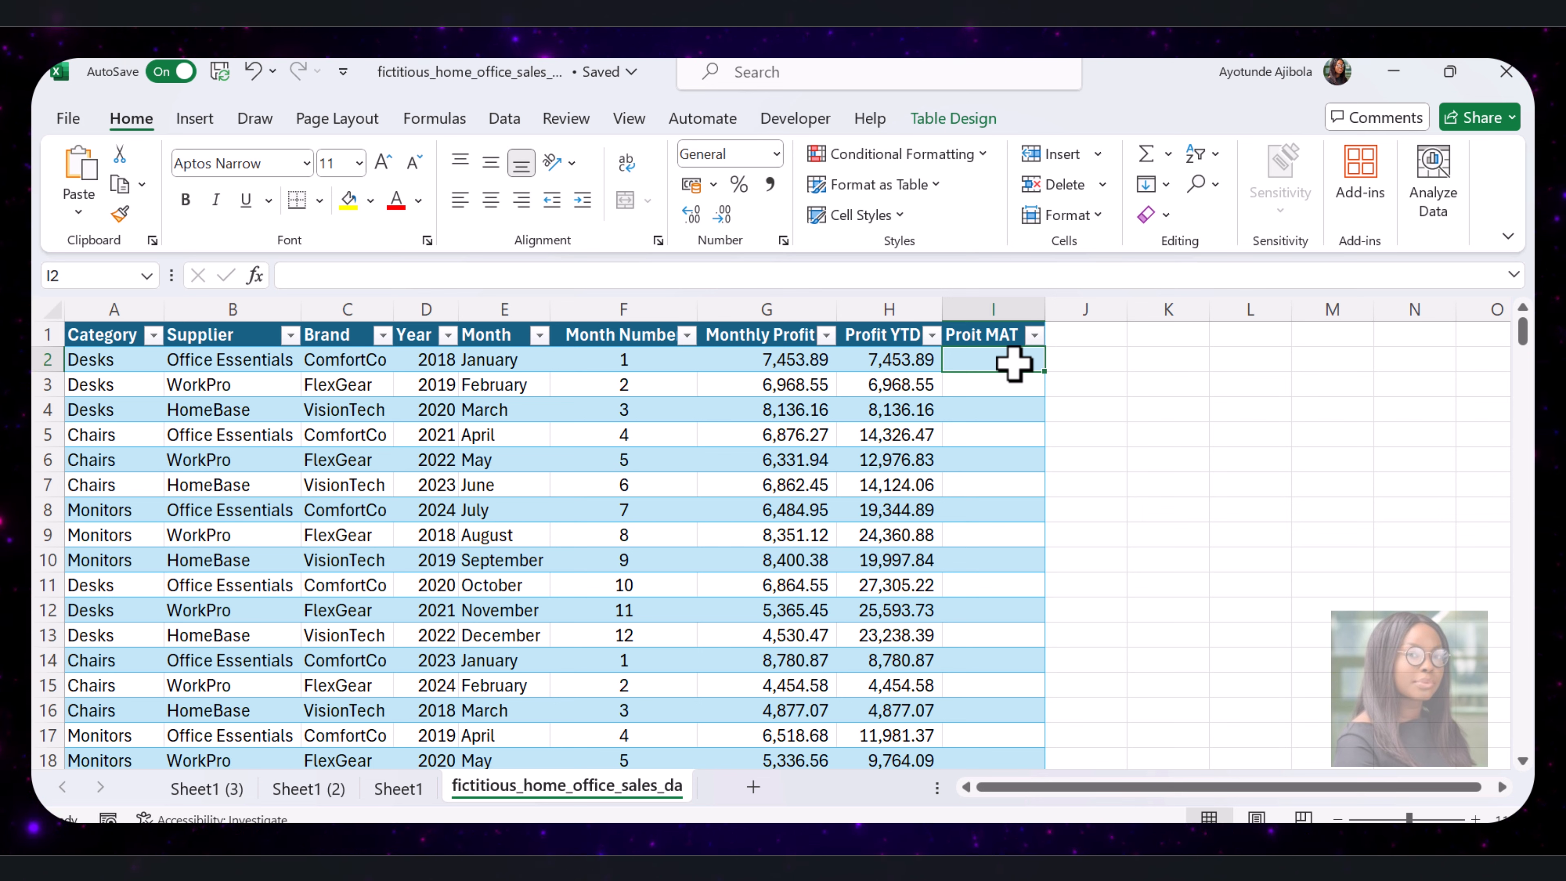
Begin the formula in I2 with =Table1[[#Headers],[Profit YTD]]+SUMIFS( and use Table1[[#Headers],[Monthly Profit]] as the sum range.
text(=)
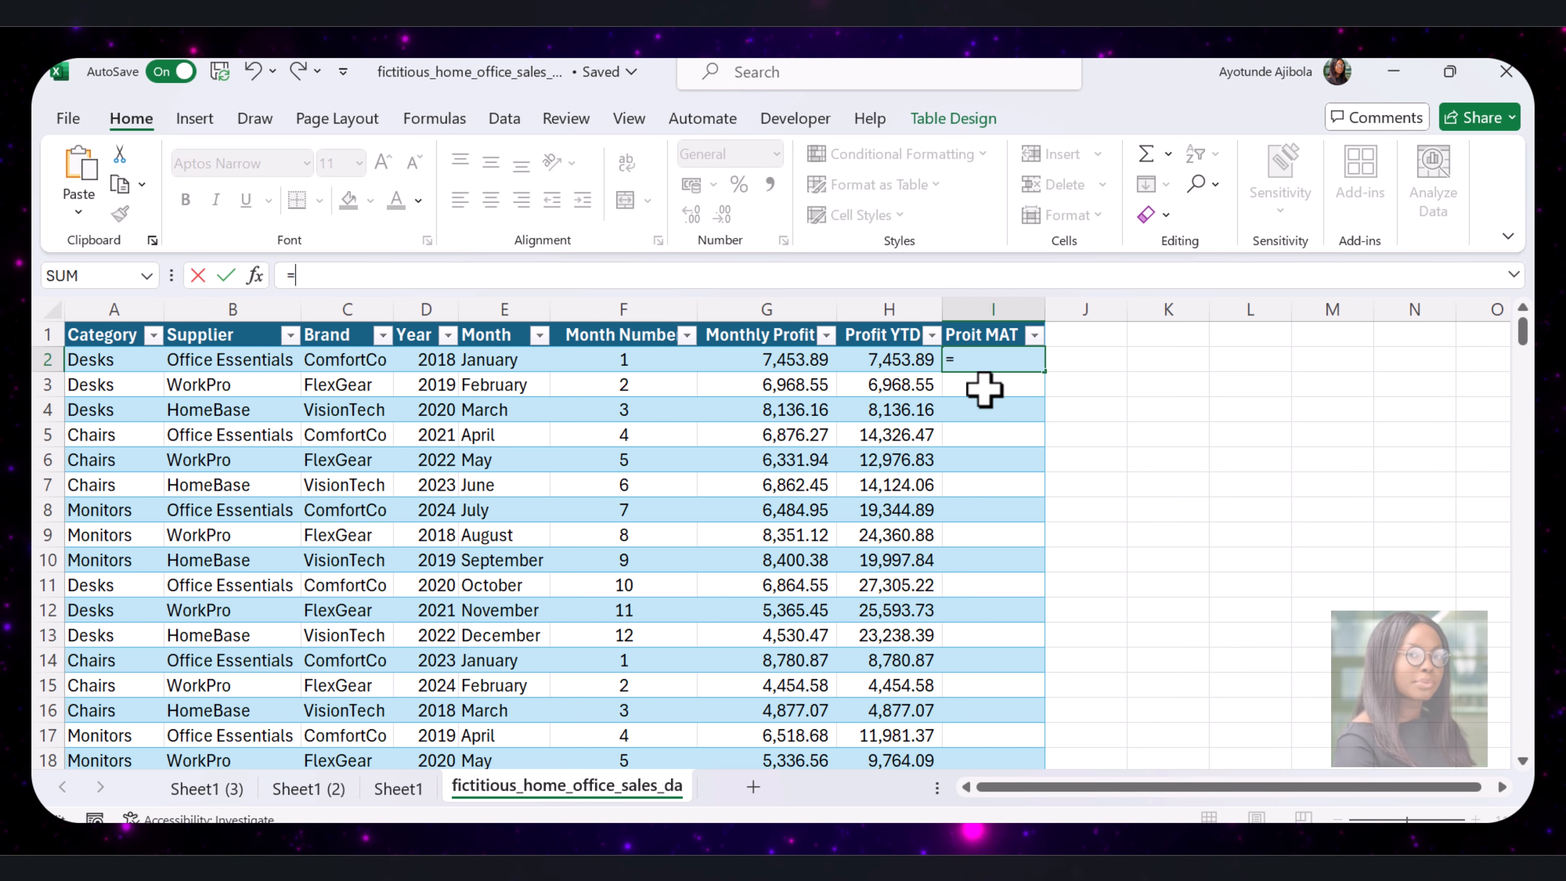
click(880, 337)
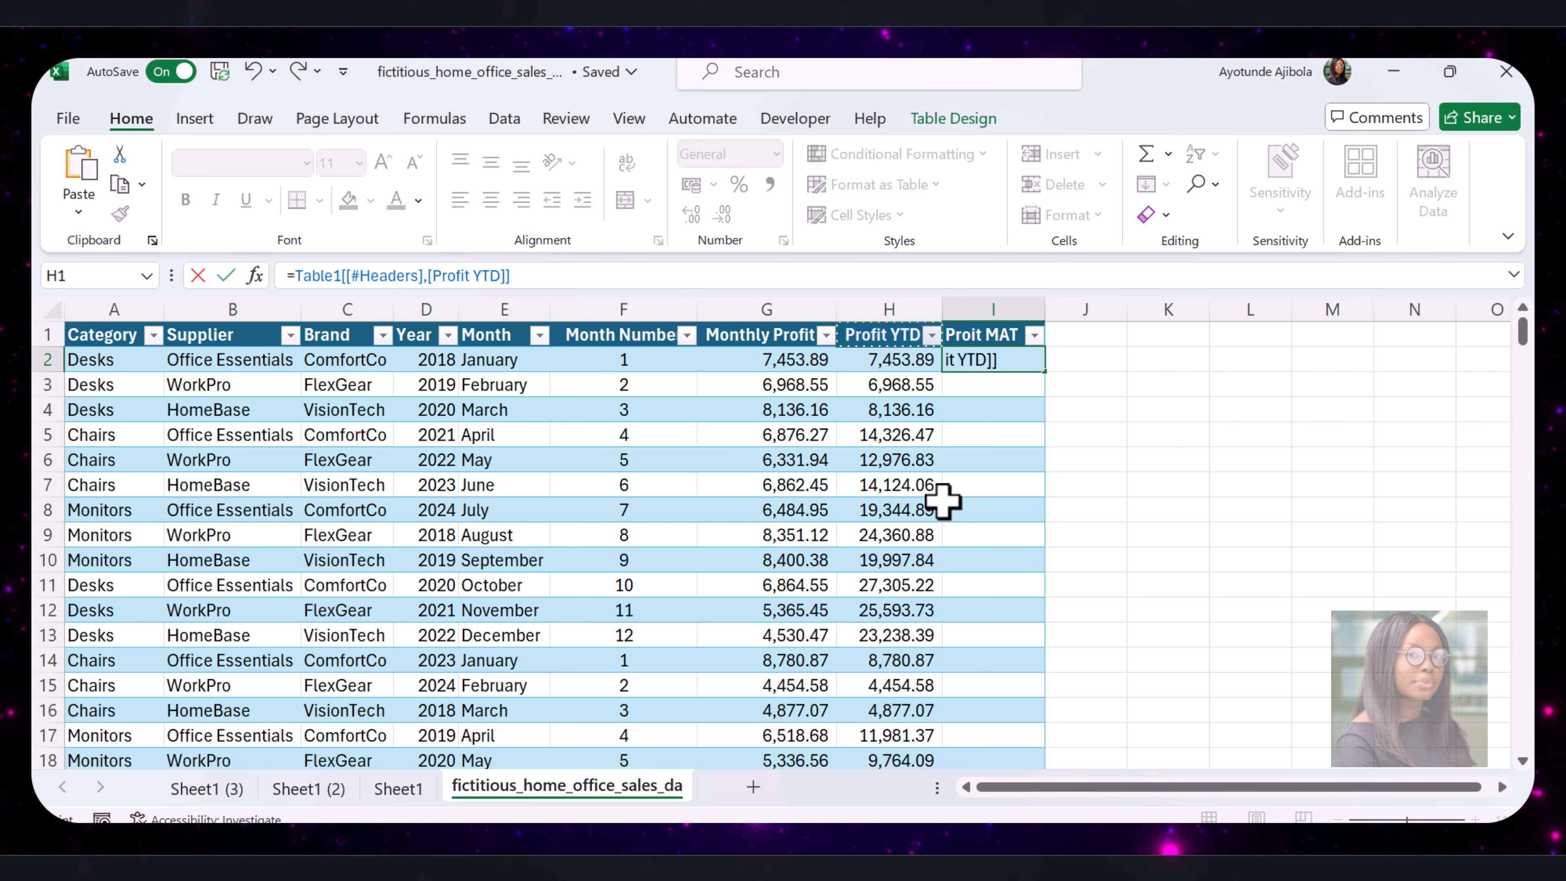
text(+)
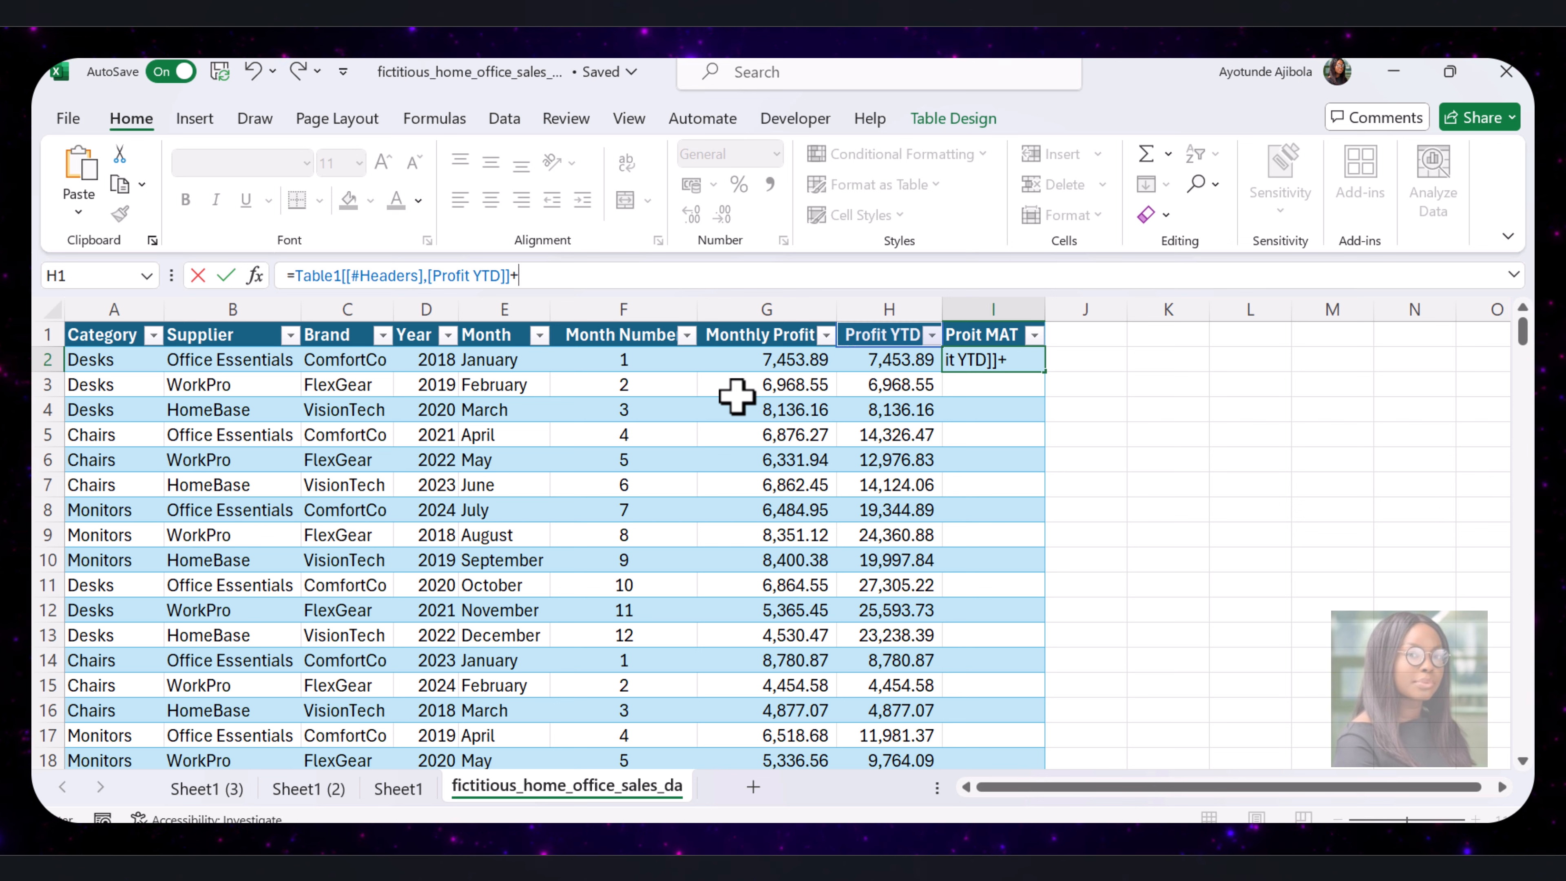
text(SUMIFS()
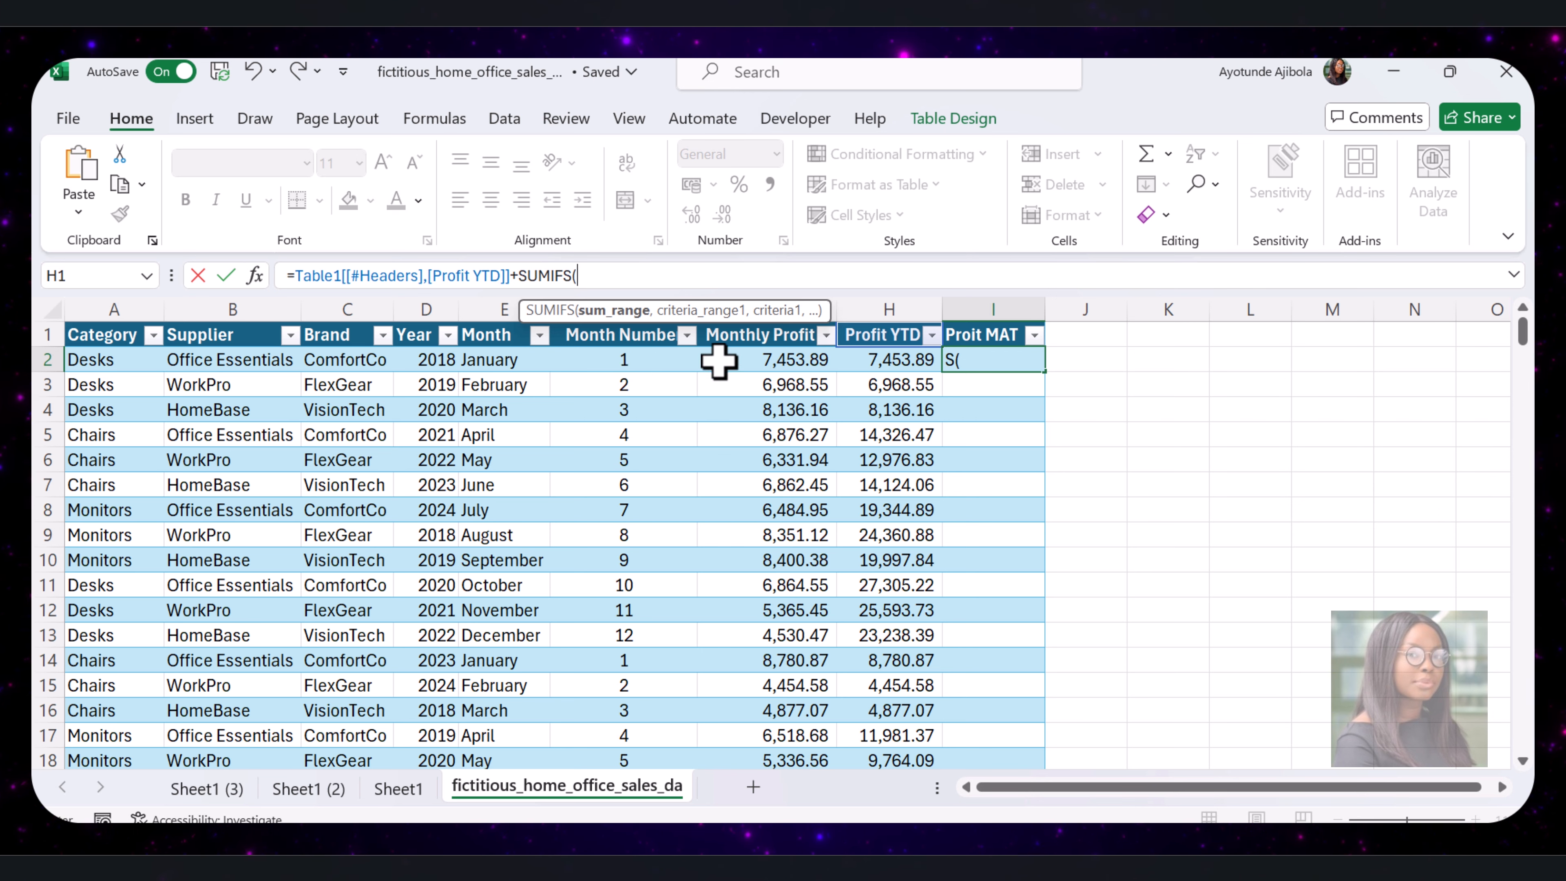
click(763, 336)
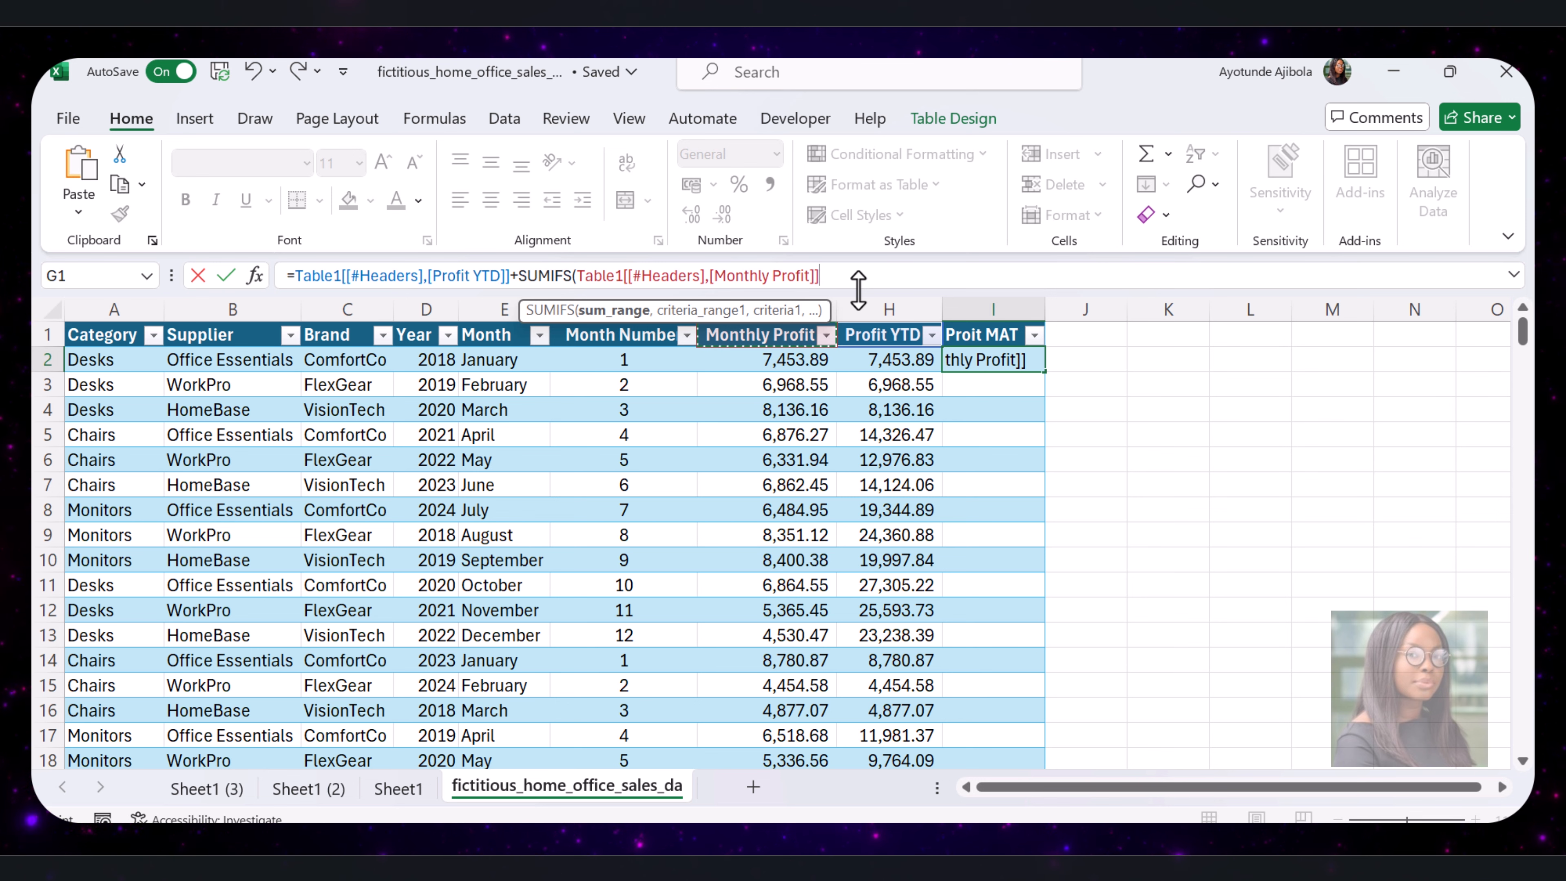
text(,)
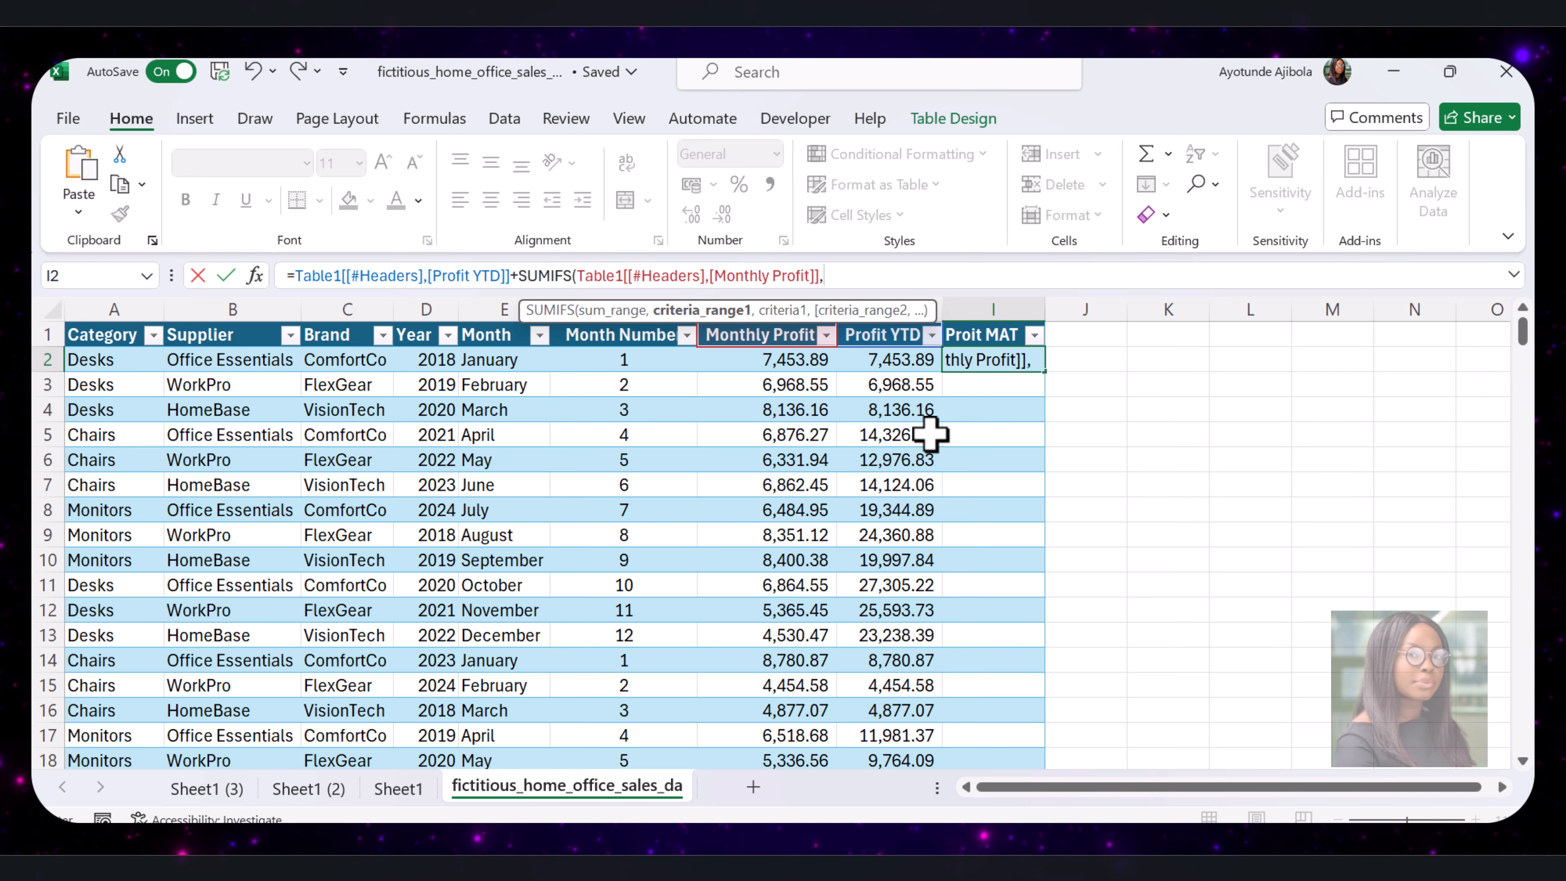
click(101, 336)
text(,)
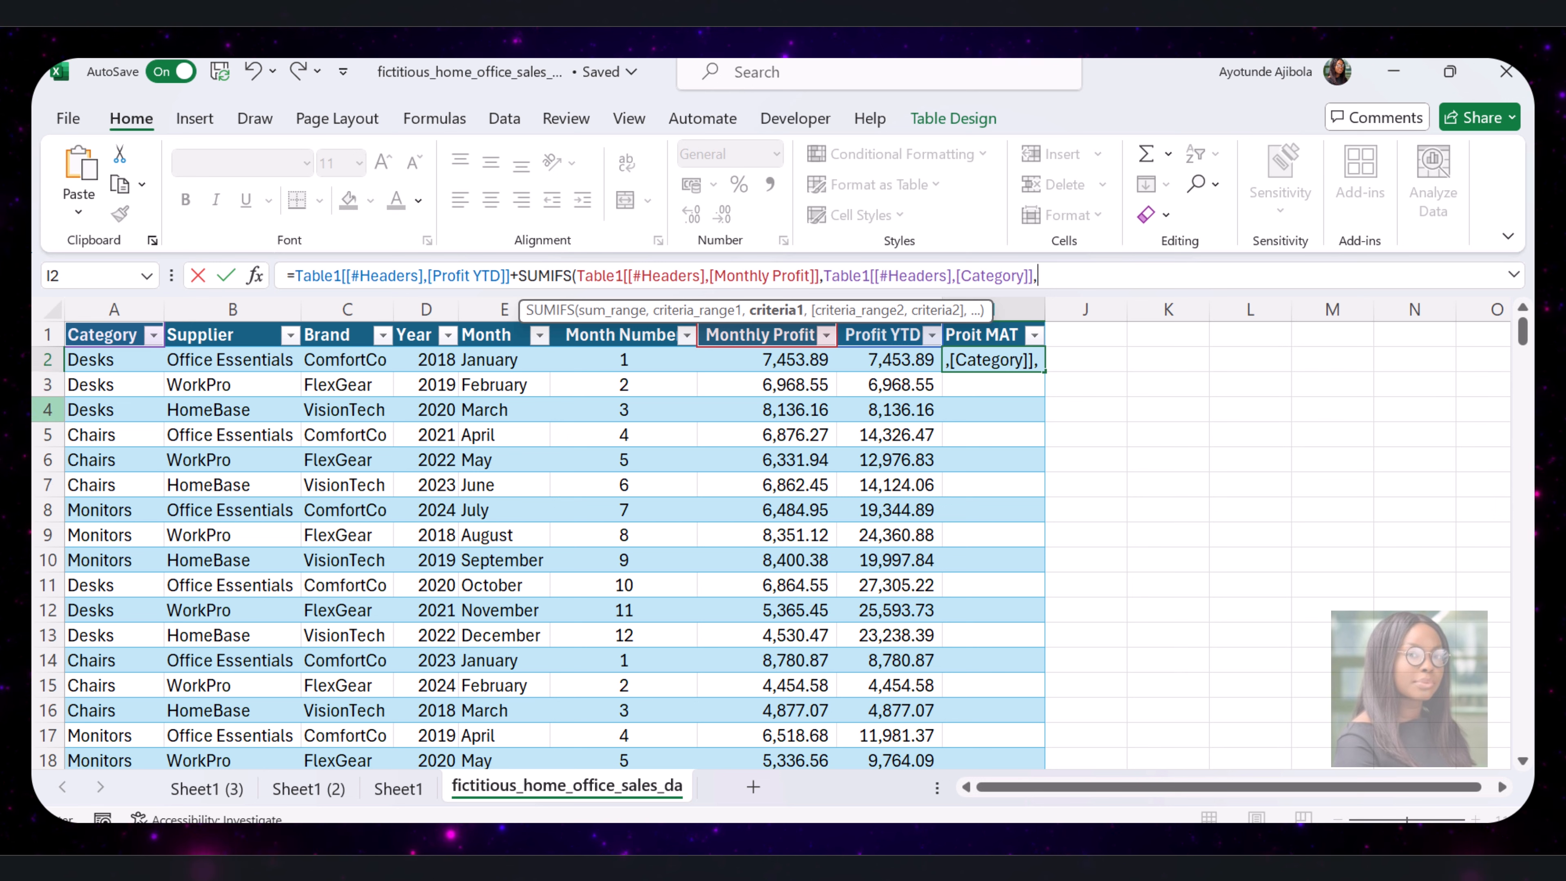
click(106, 355)
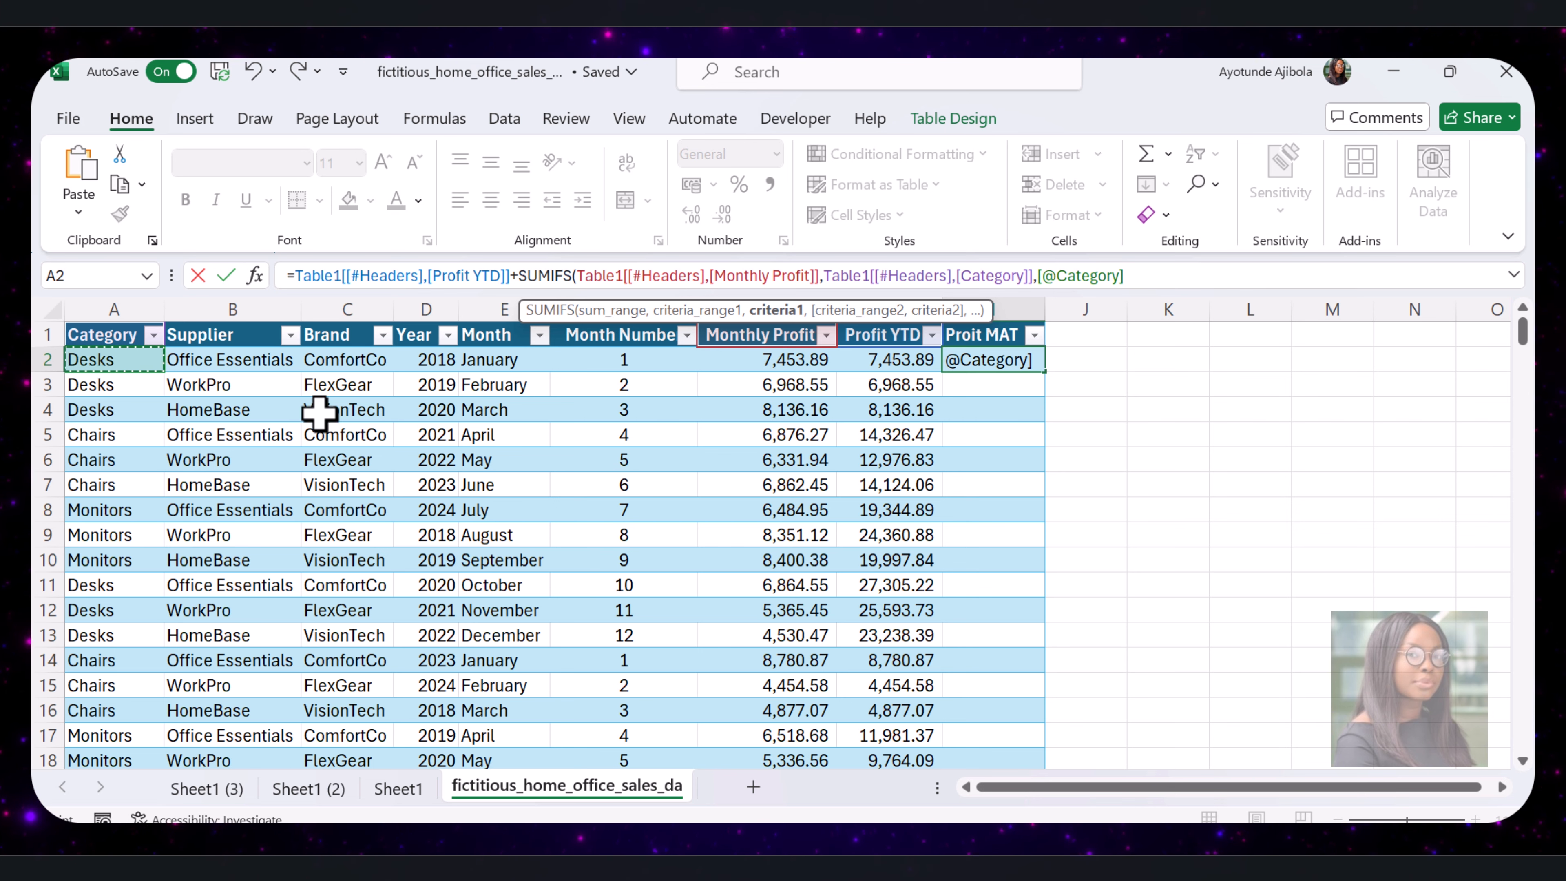
text(,)
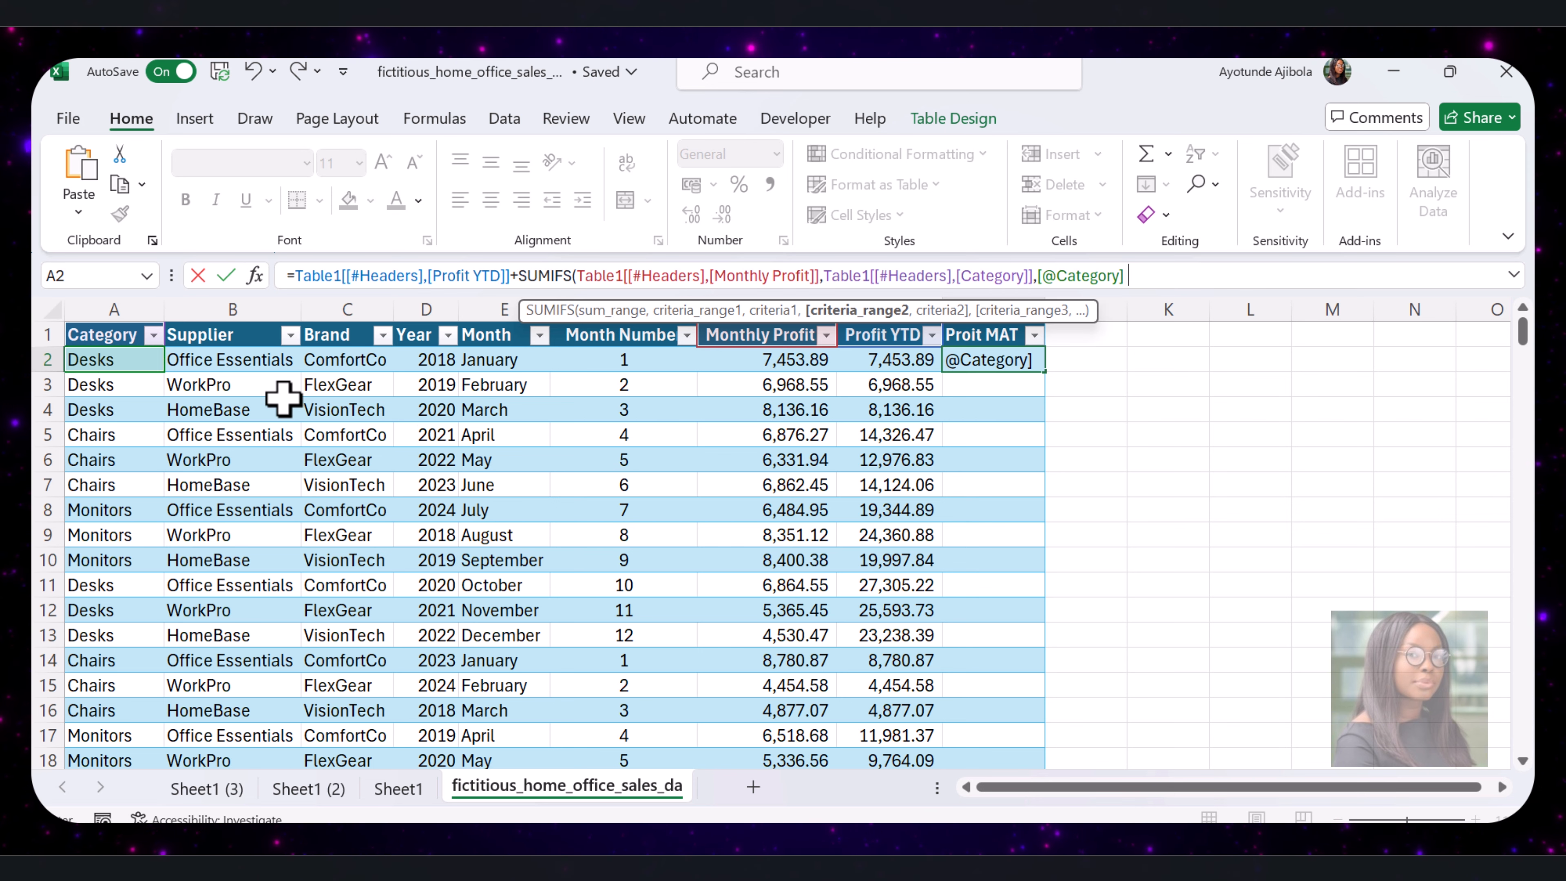
click(247, 336)
text(,)
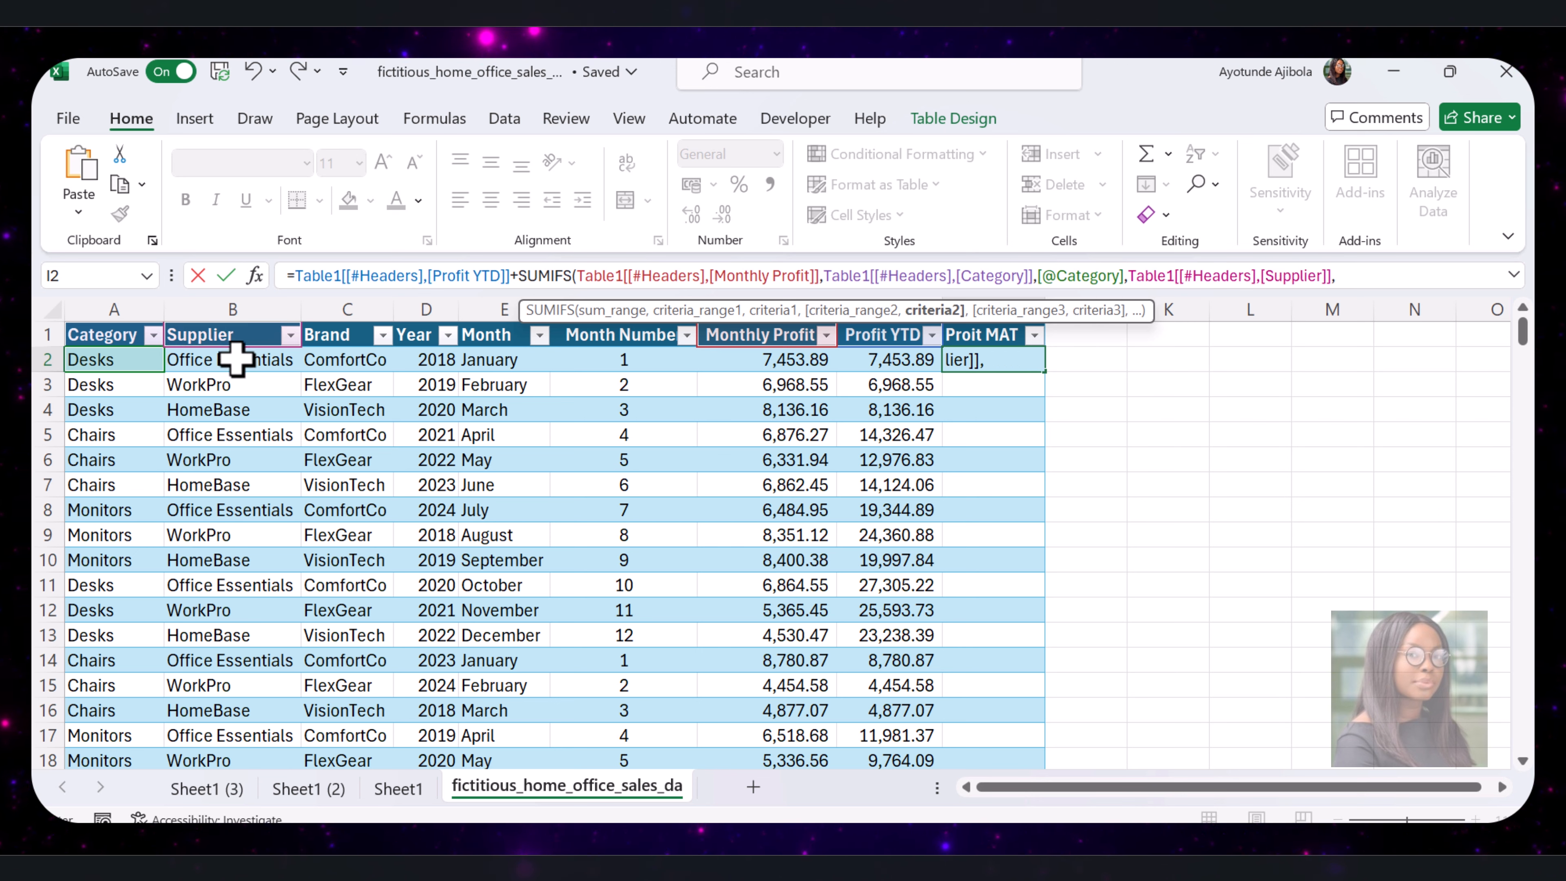
click(237, 359)
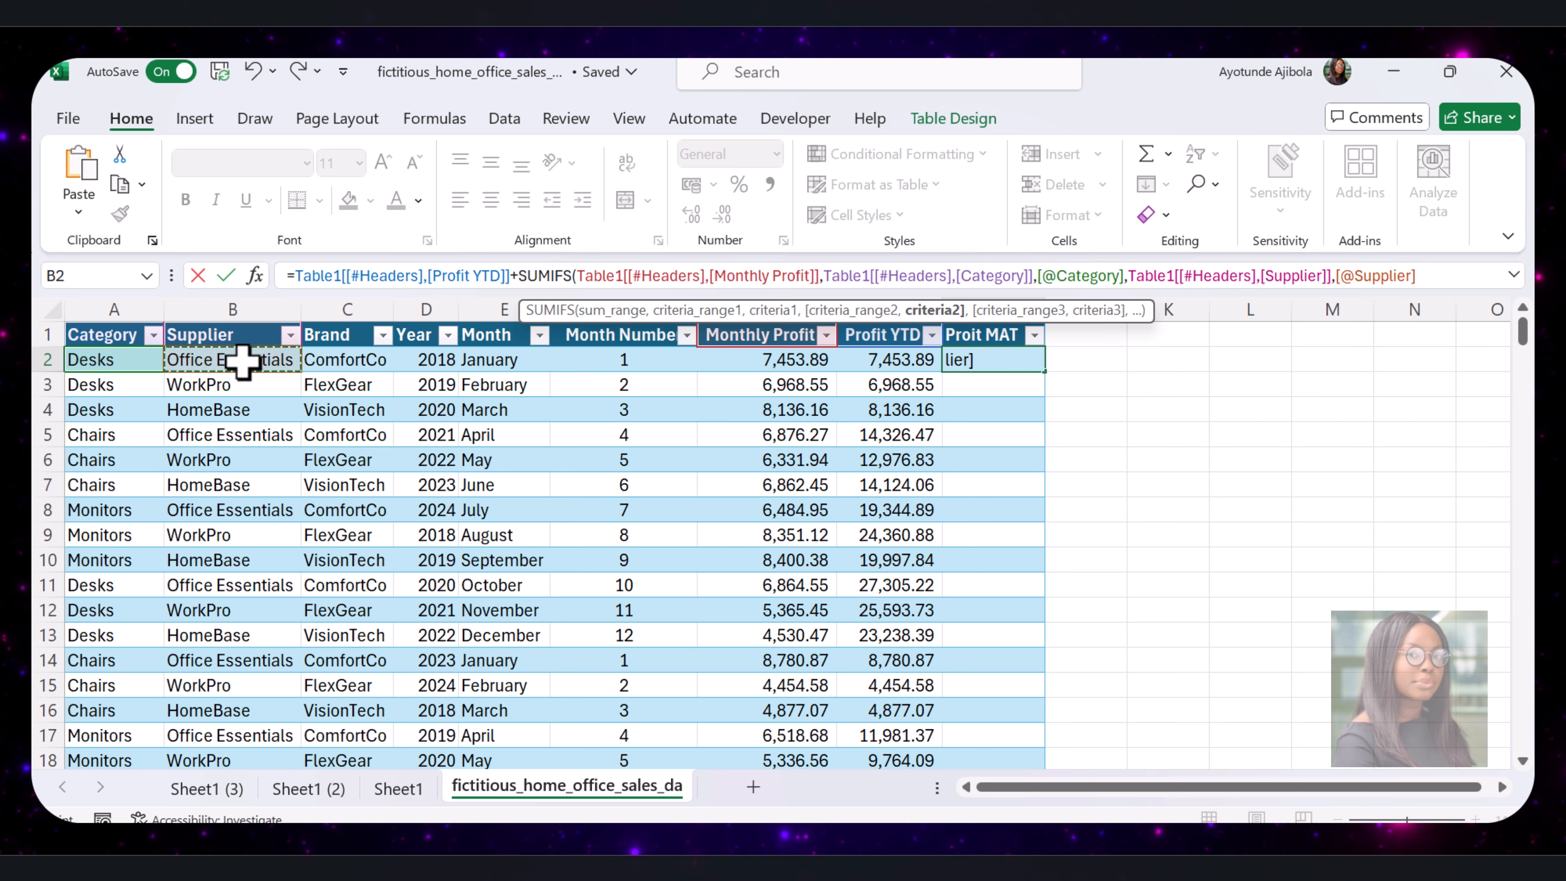
text(,)
click(327, 335)
text(,)
click(336, 359)
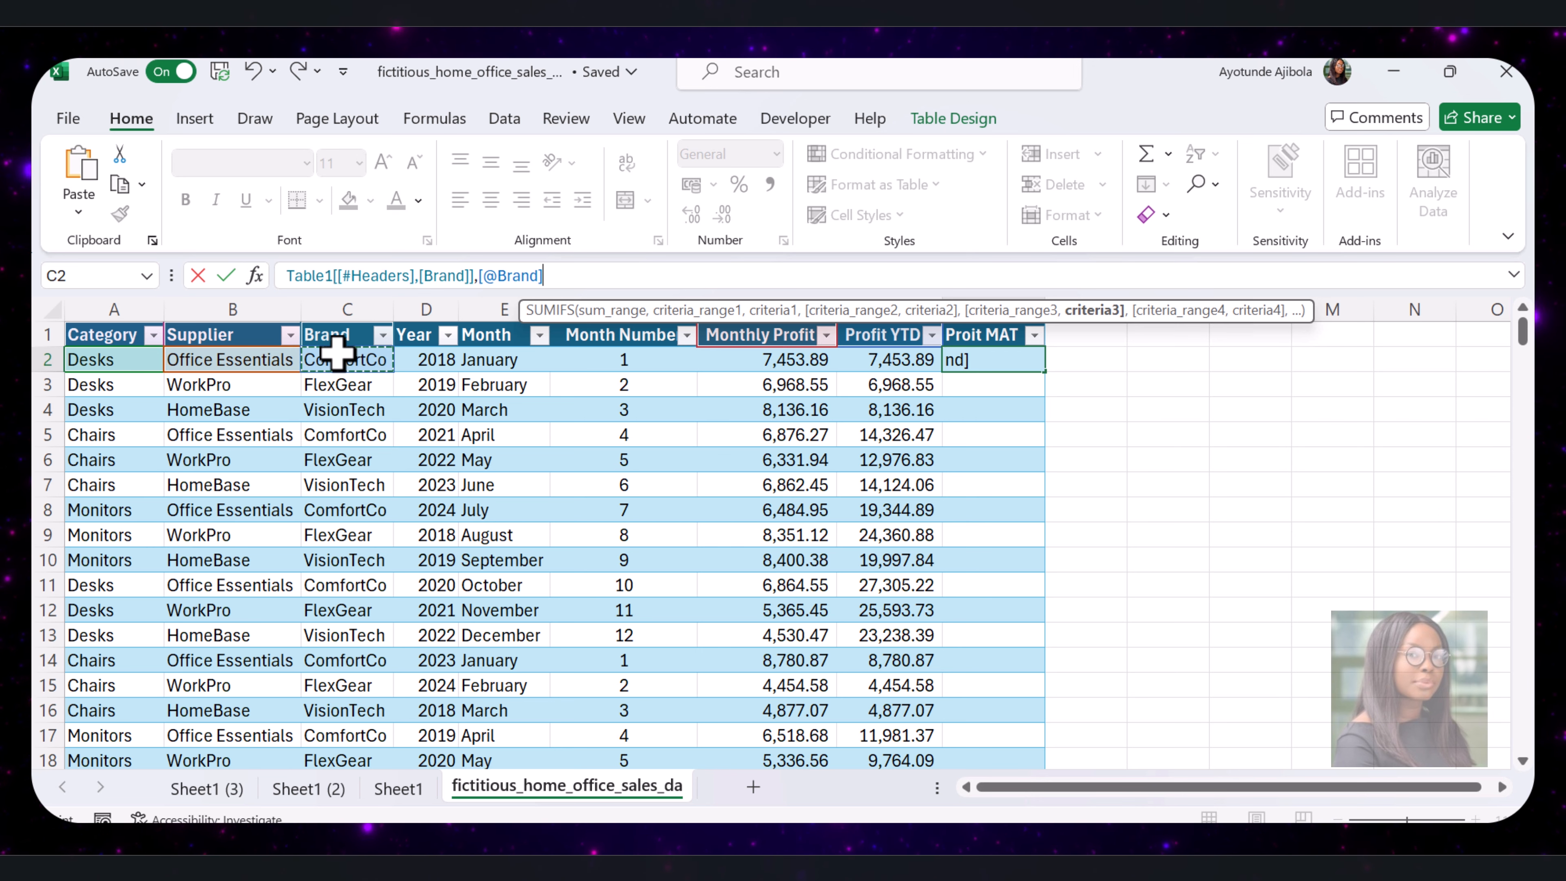
text(,)
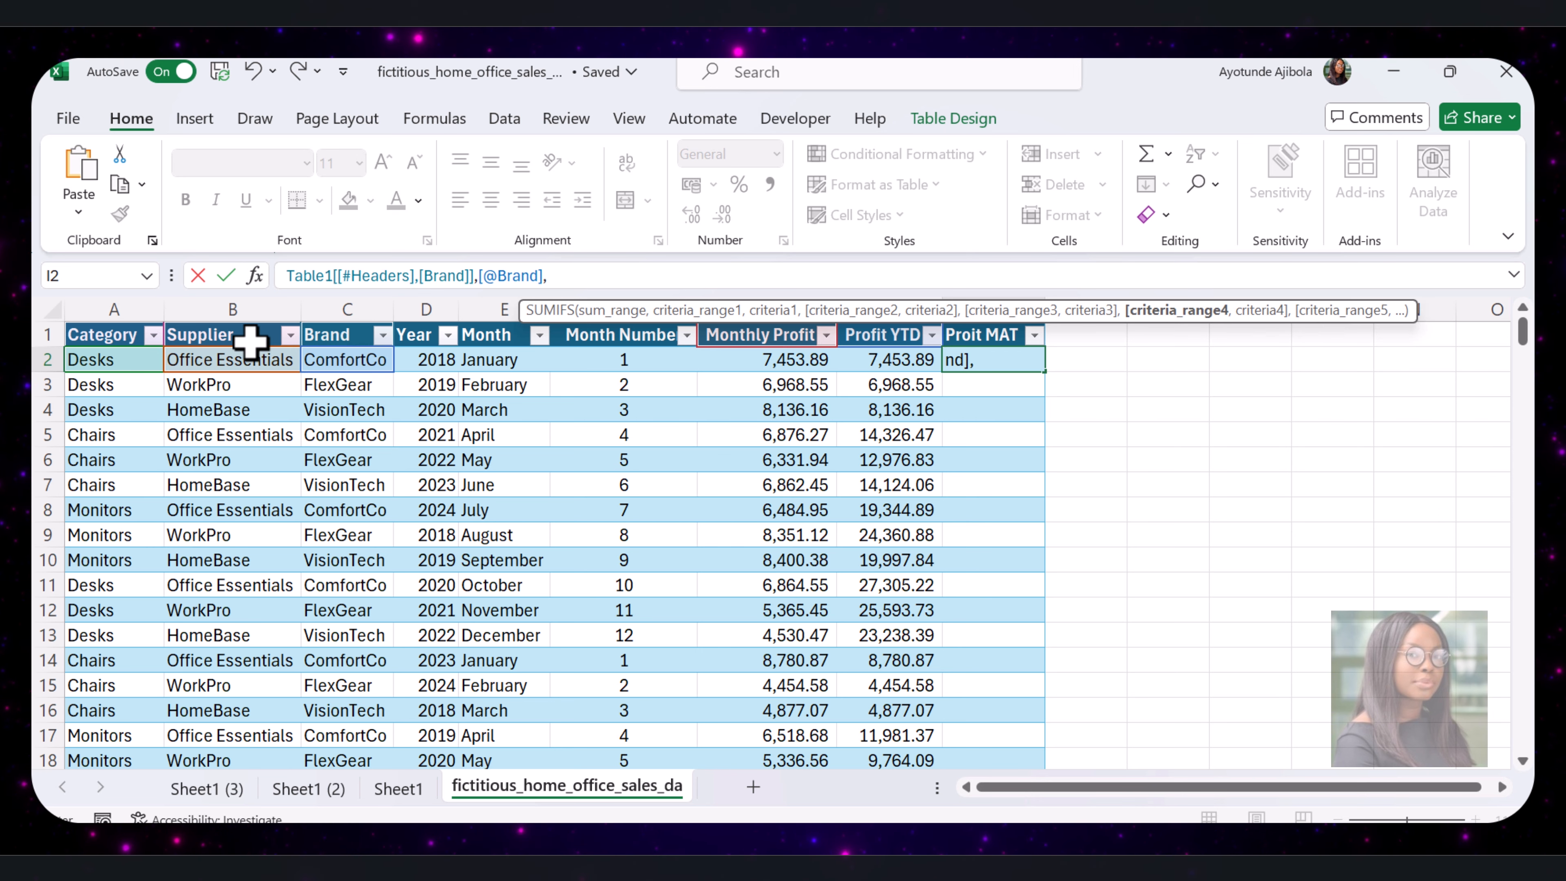
click(410, 336)
text(,)
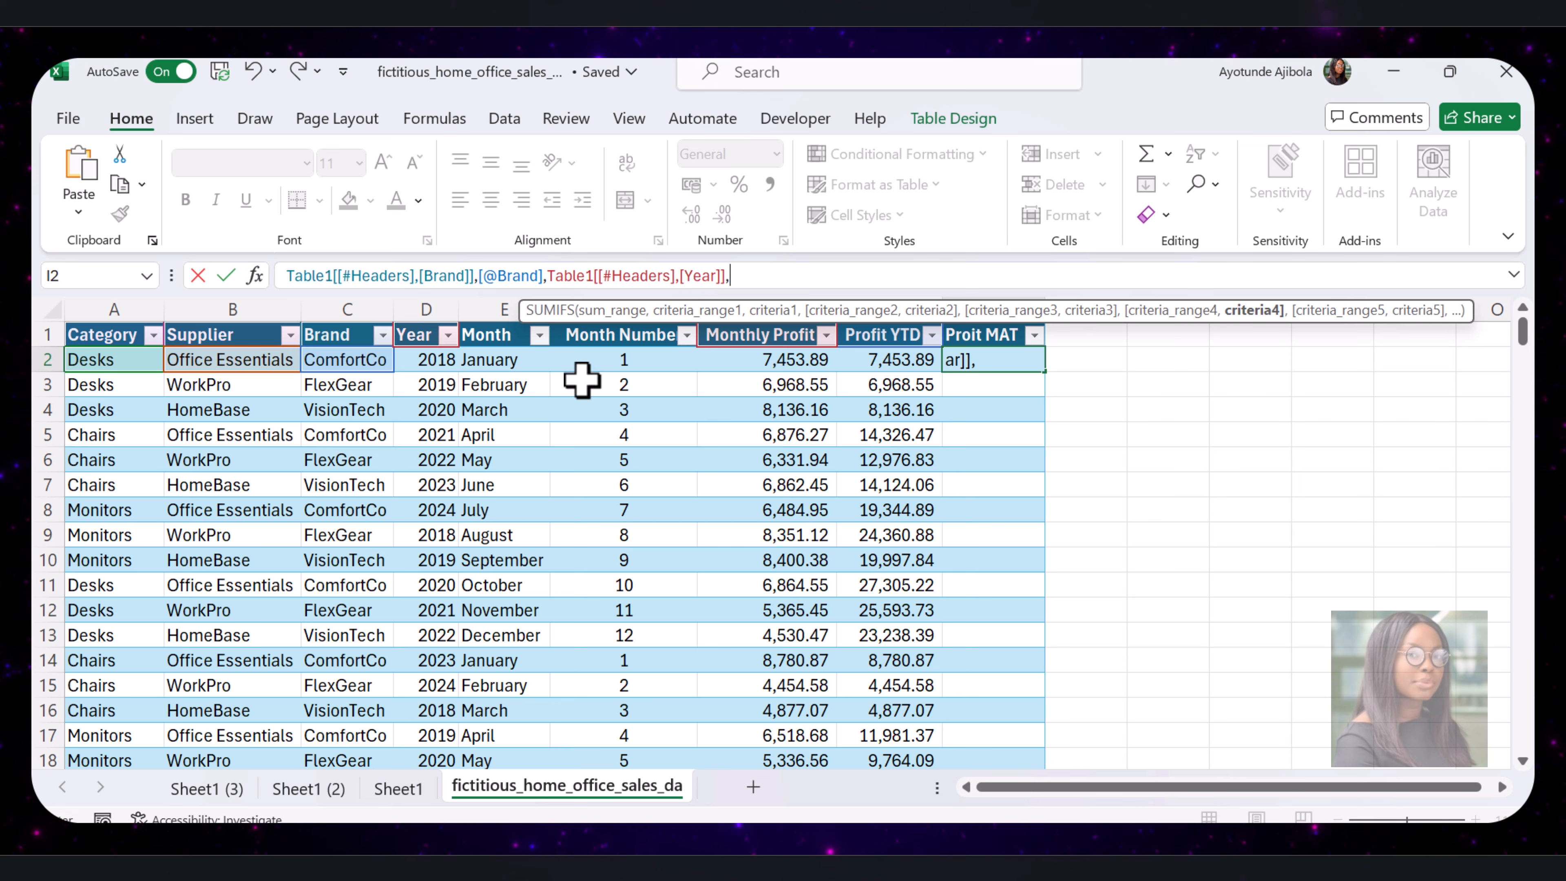
click(441, 360)
text(-)
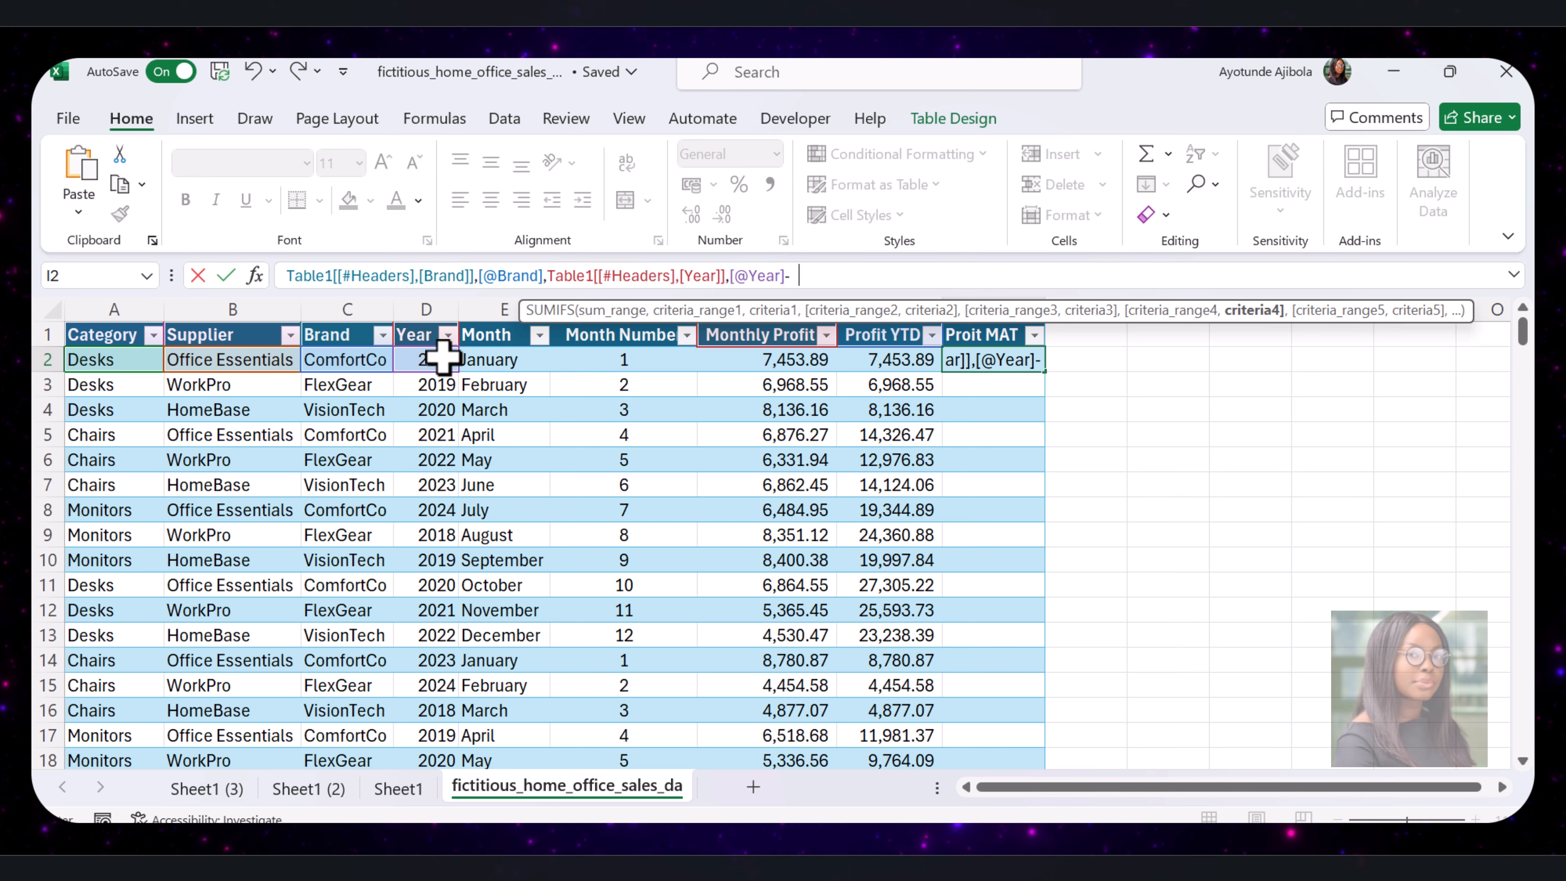
text(1)
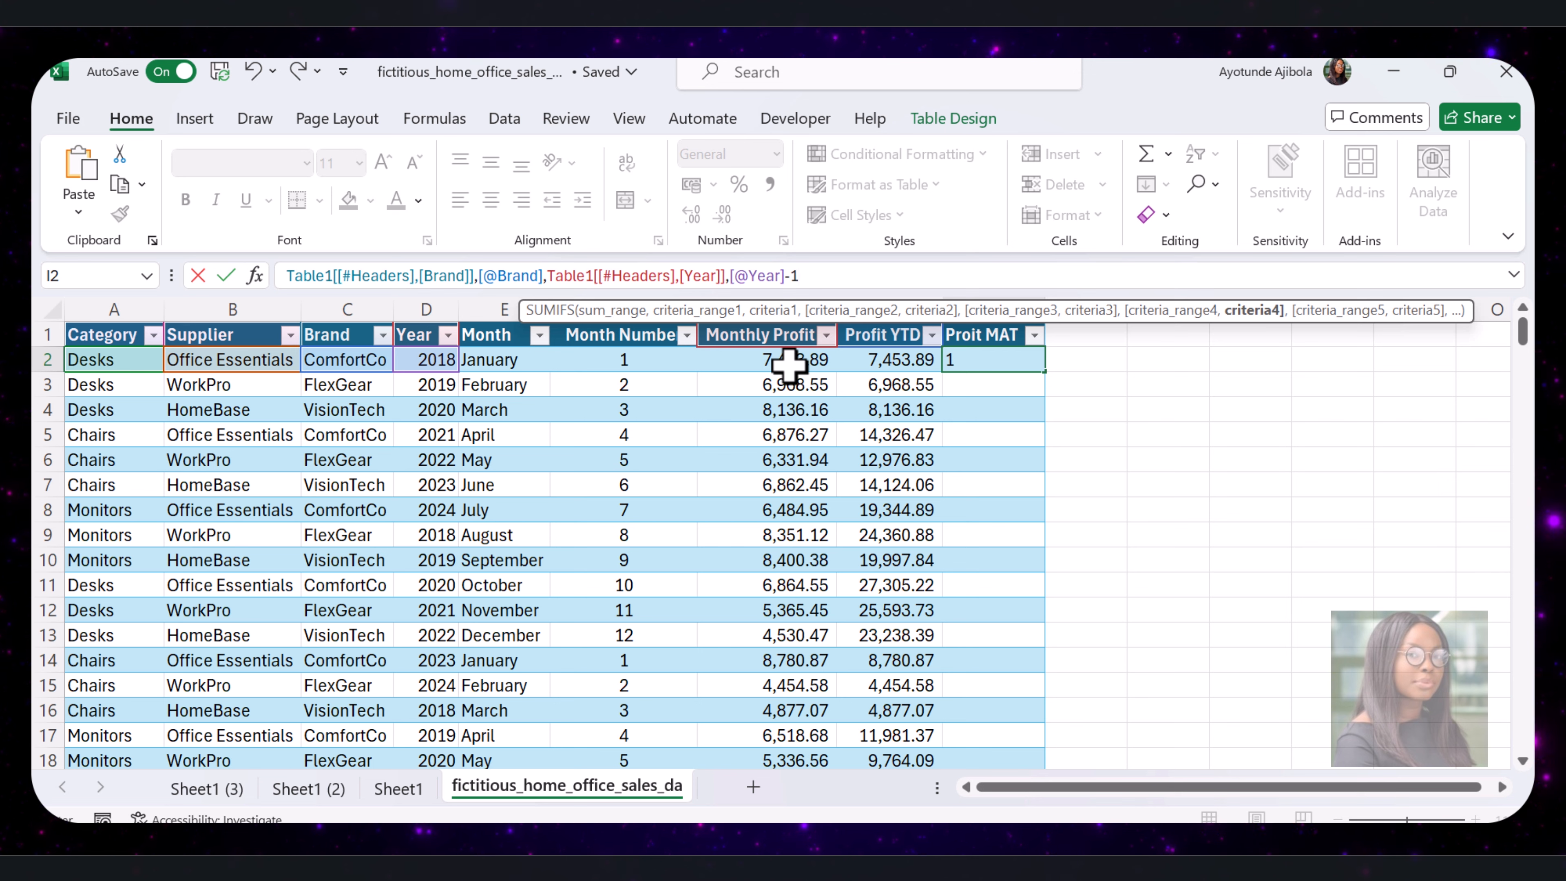
Complete the I2 formula with the condition [Month Number], ">" & [@[Month Number]], using whole-column references and [@[Profit YTD]] instead of header references.
text(,)
click(634, 338)
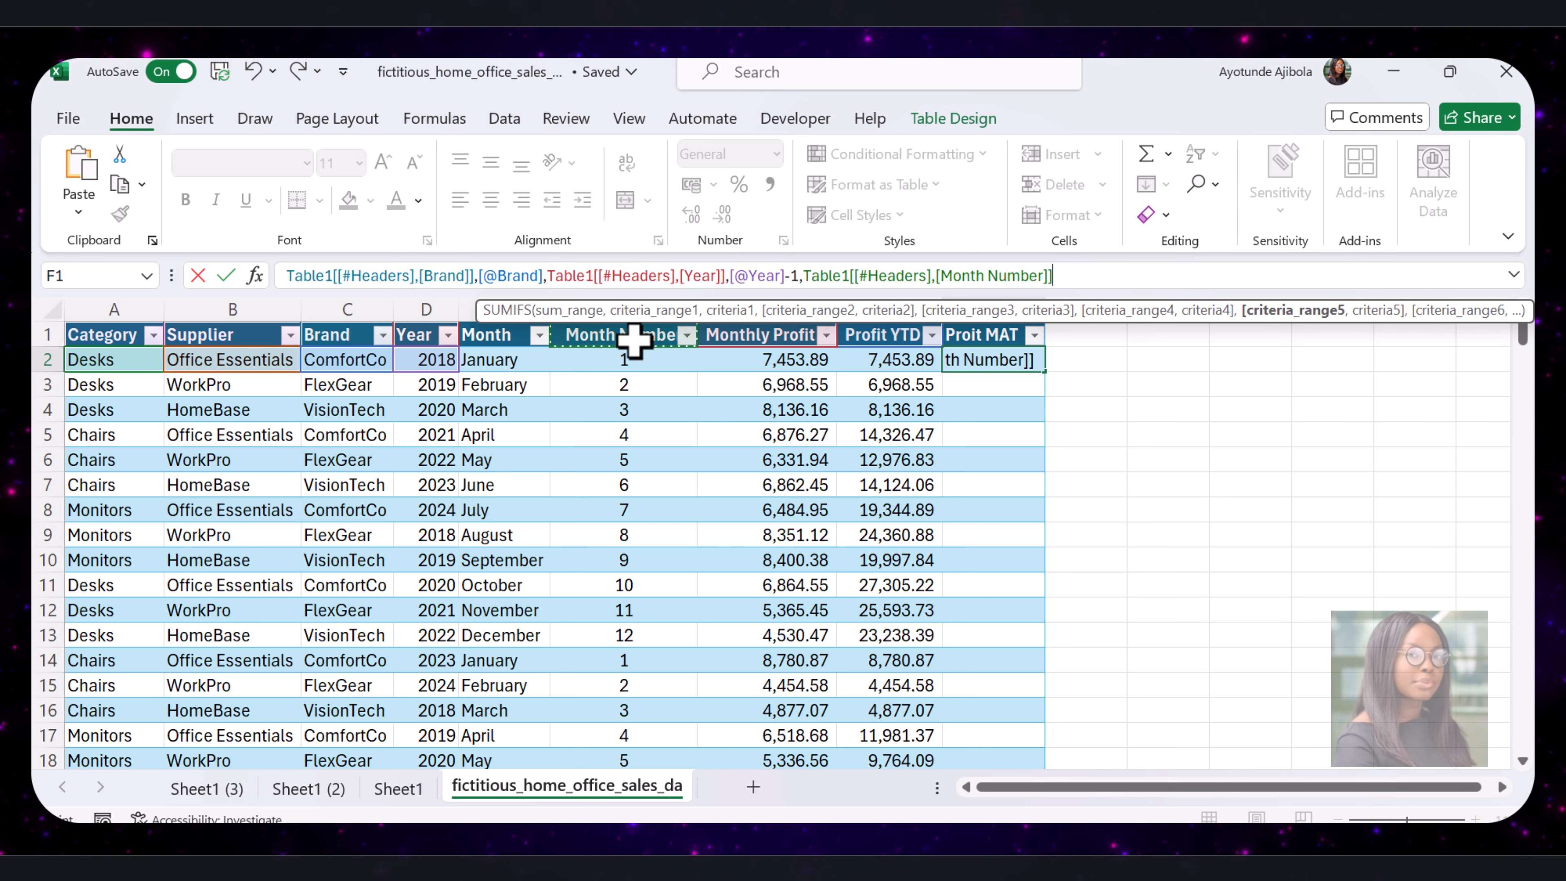
text(">" &)
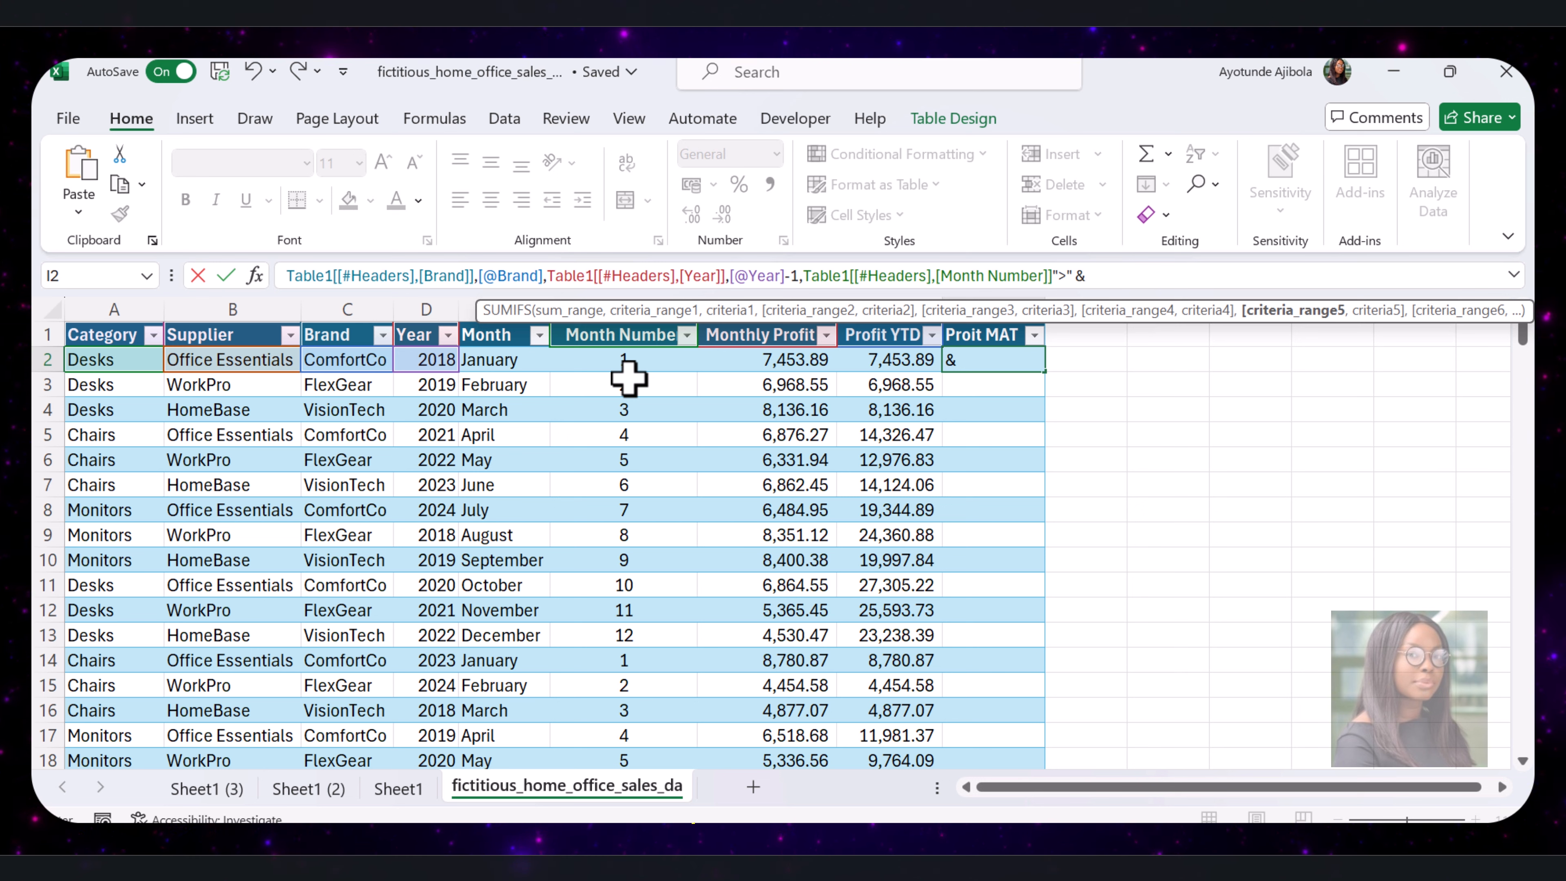
click(624, 358)
drag(1220, 275, 803, 276)
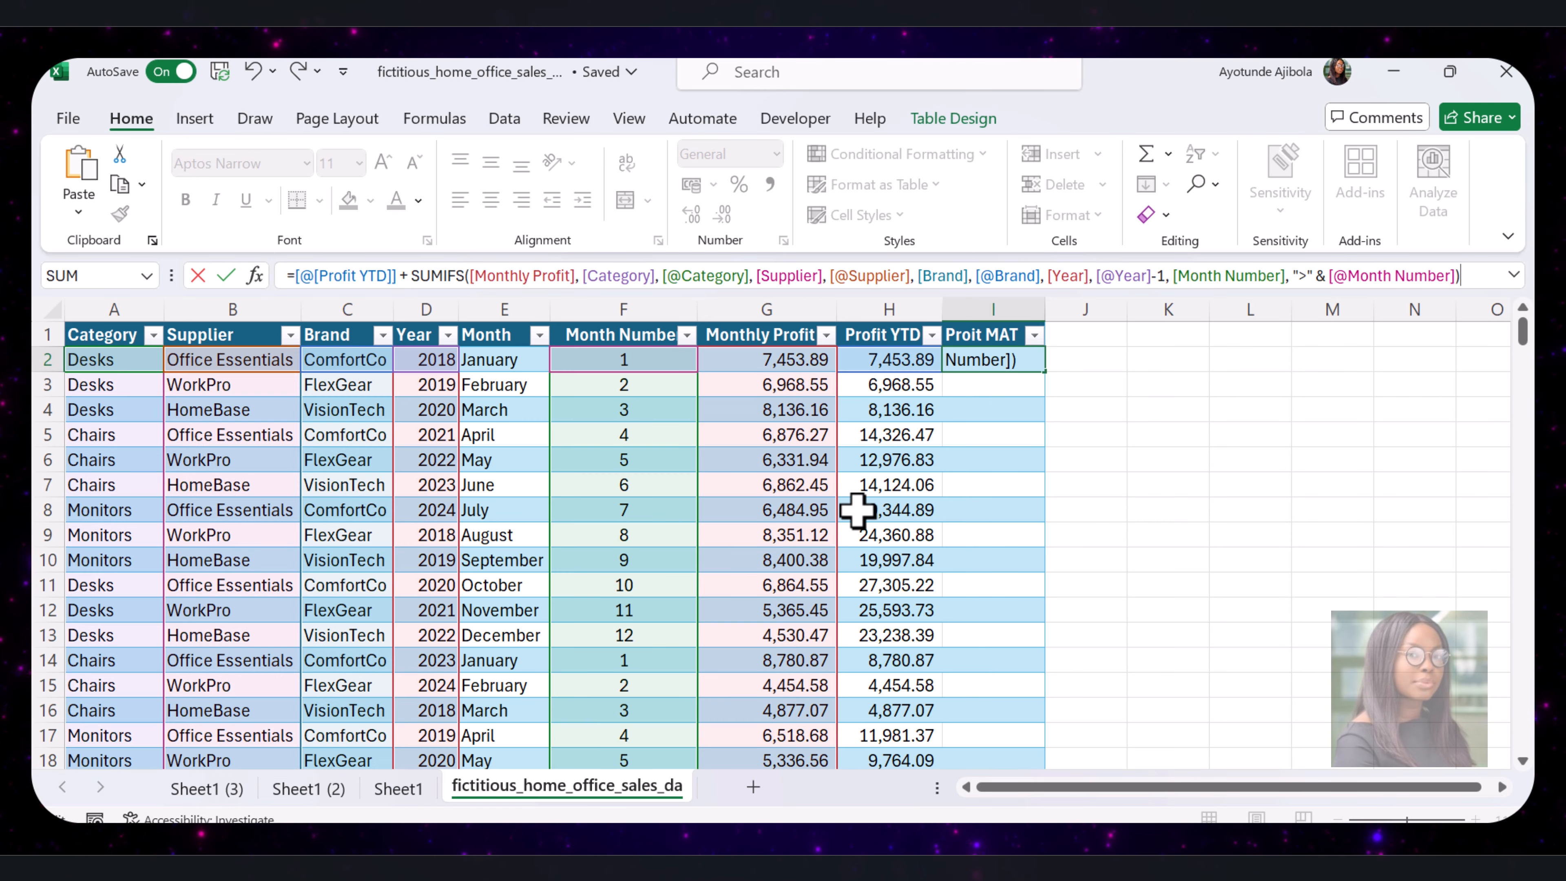
key(Return)
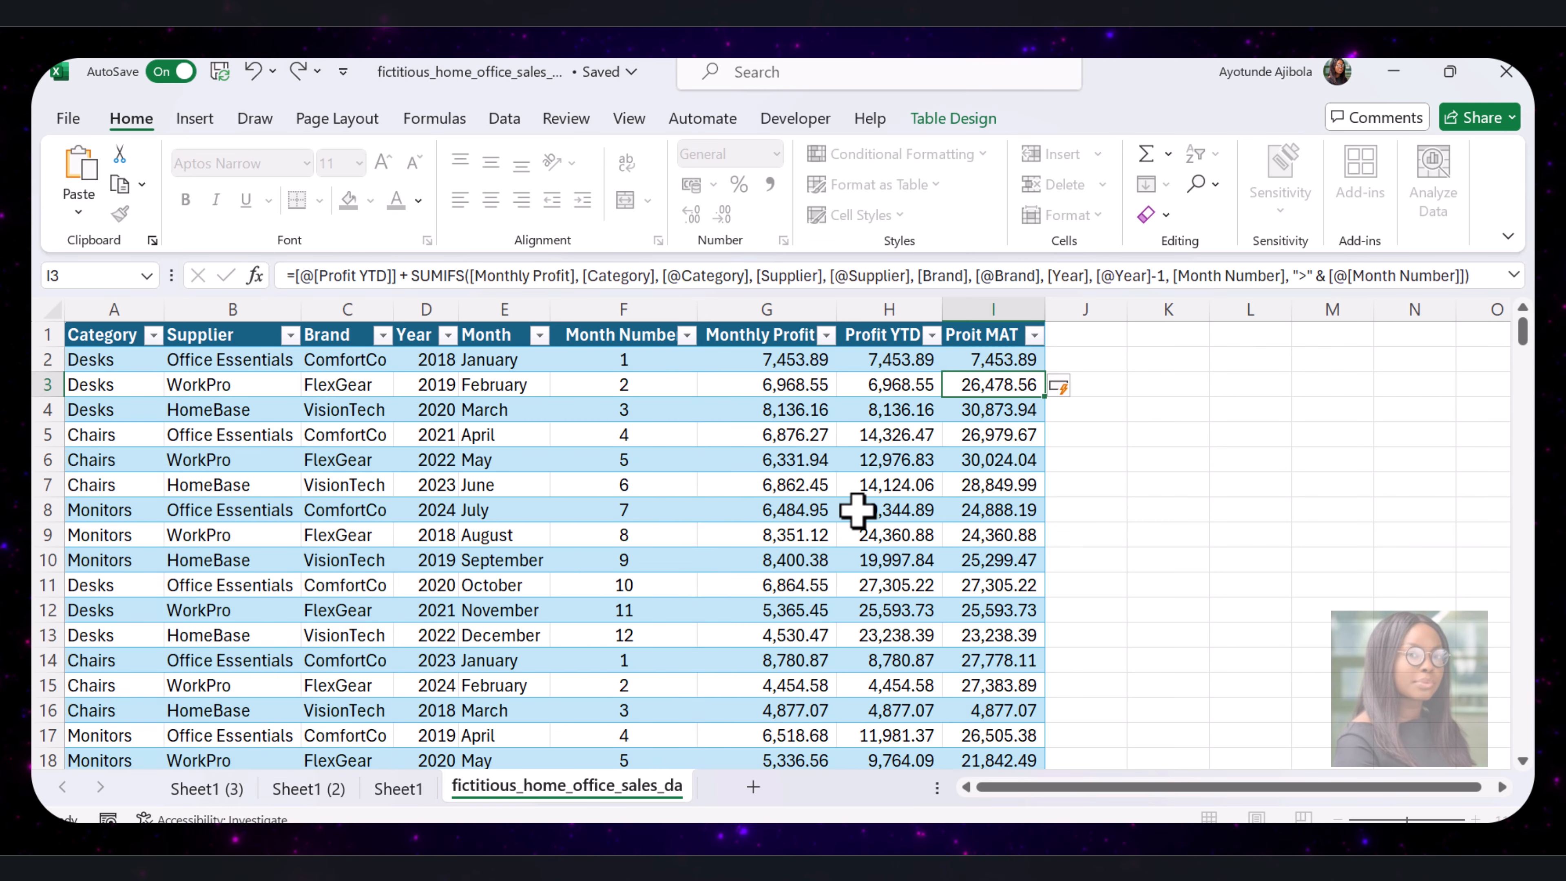
Review the filled column and correct the header spelling in I1 to "Profit MAT".
click(993, 459)
scroll(980, 409, down, 3)
scroll(992, 487, down, 2)
scroll(991, 486, up, 5)
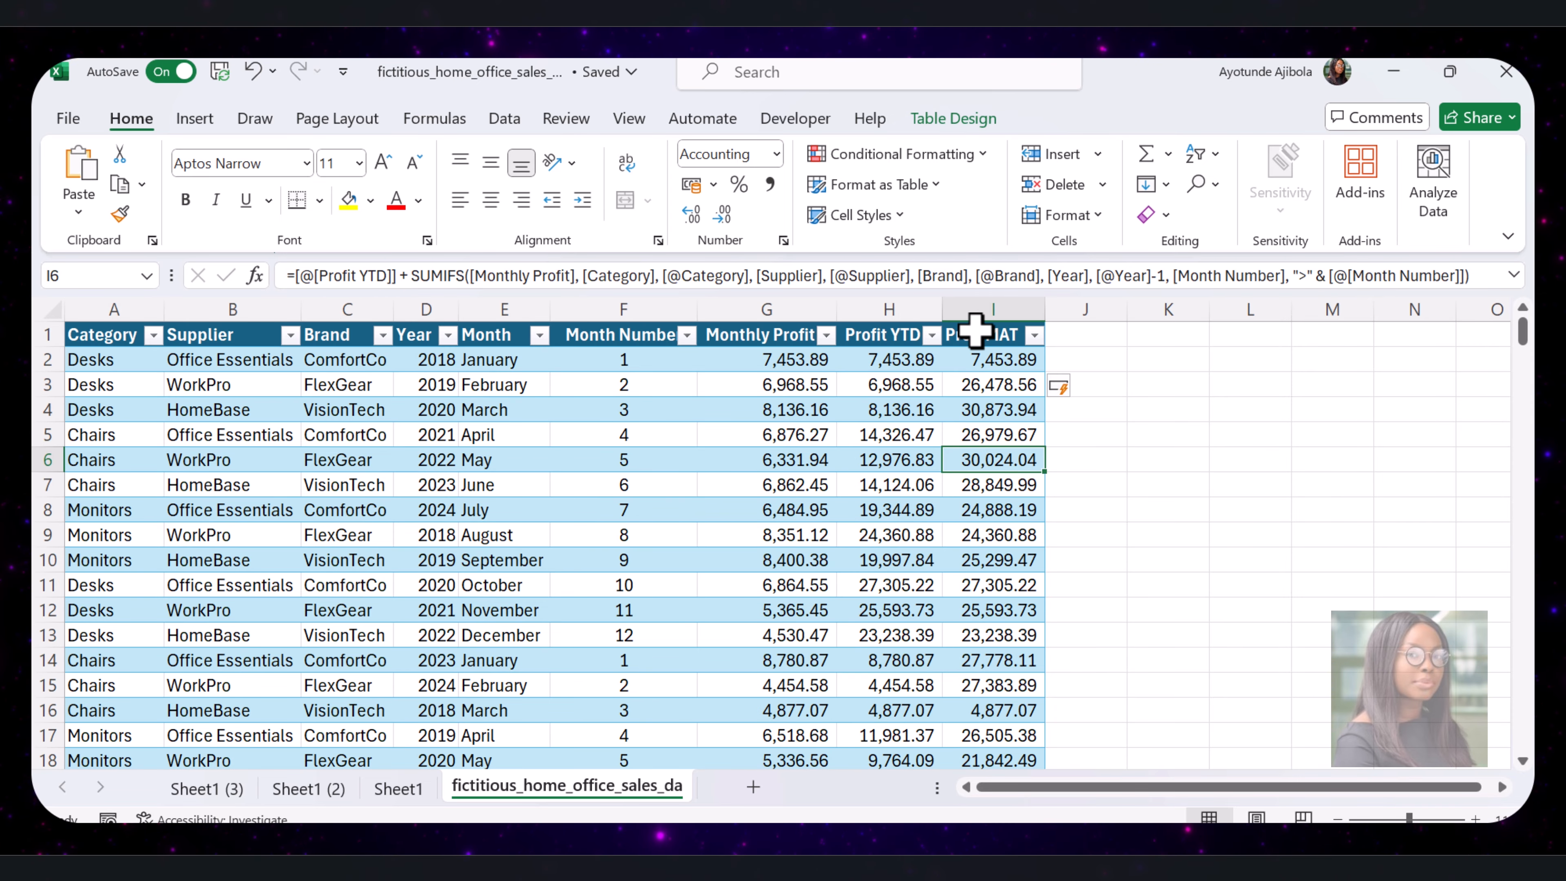
click(975, 334)
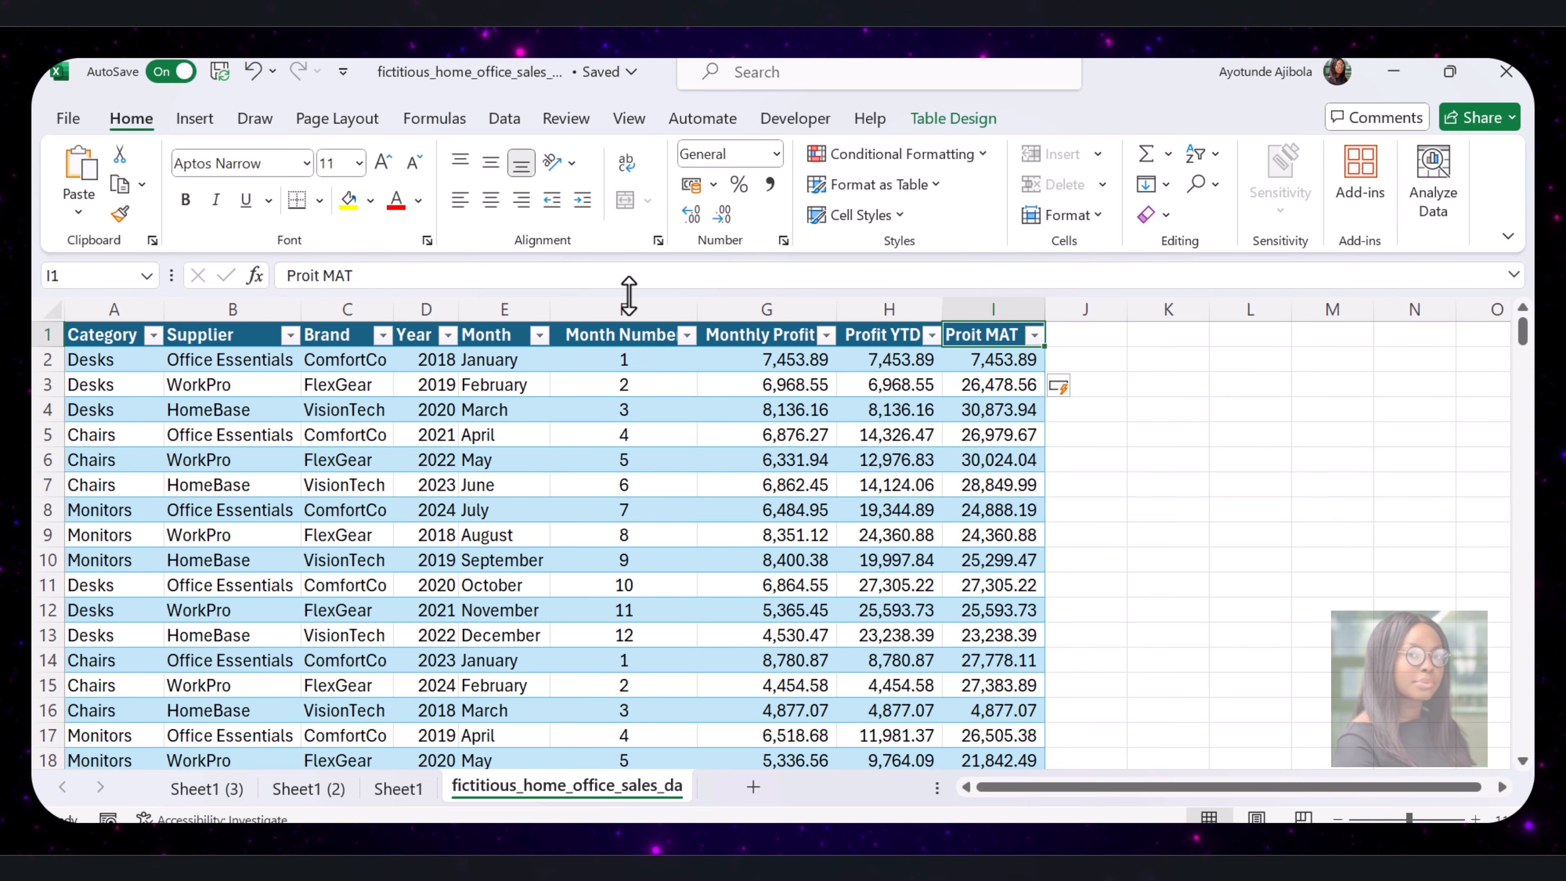
click(315, 276)
text(f)
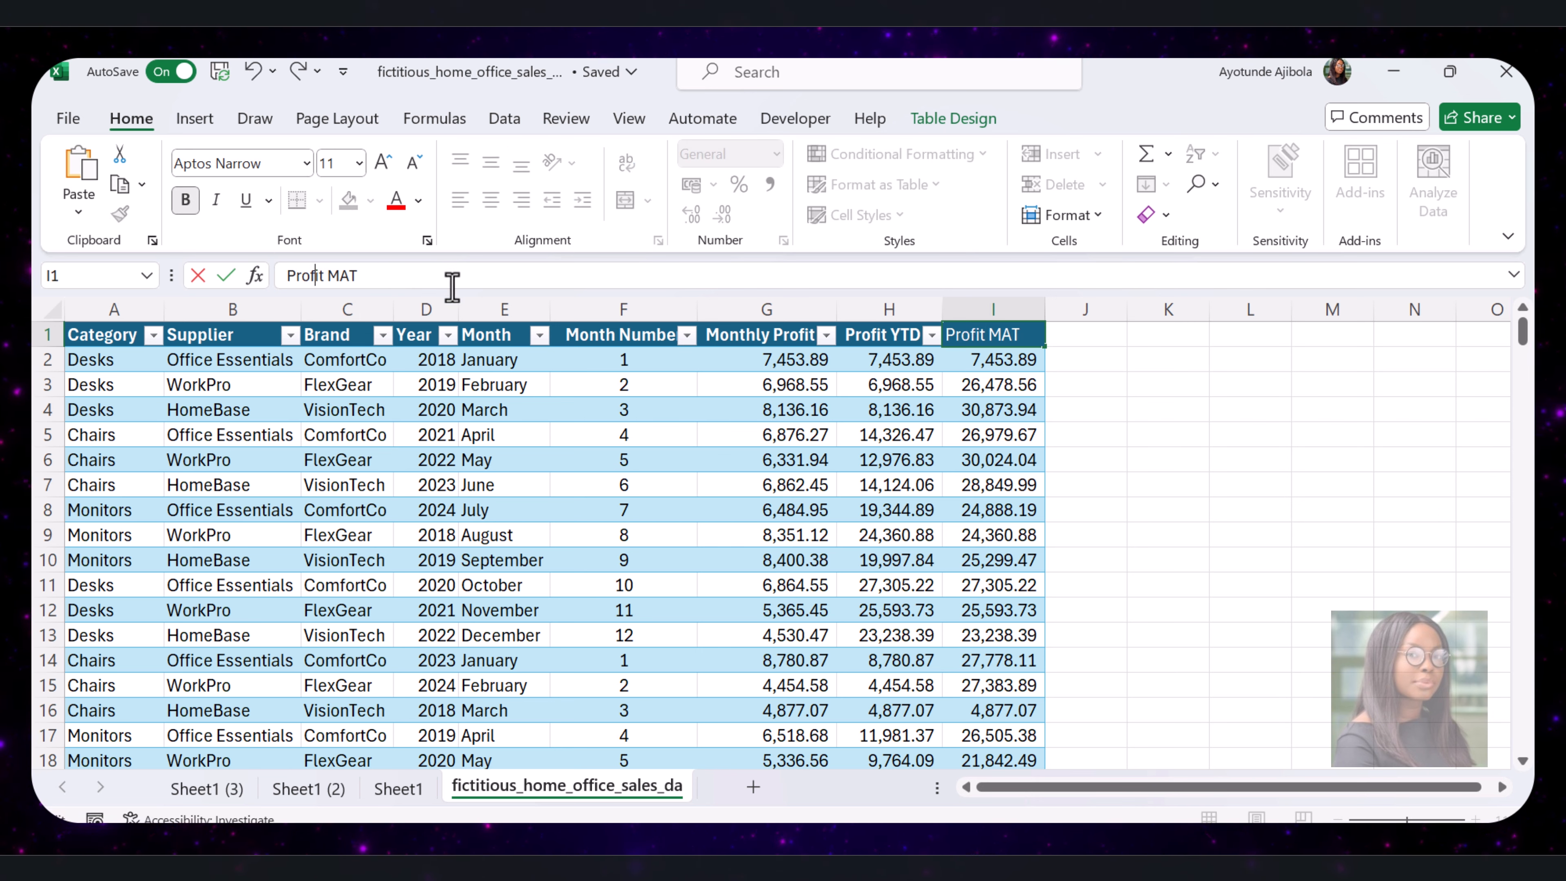
key(Return)
click(993, 485)
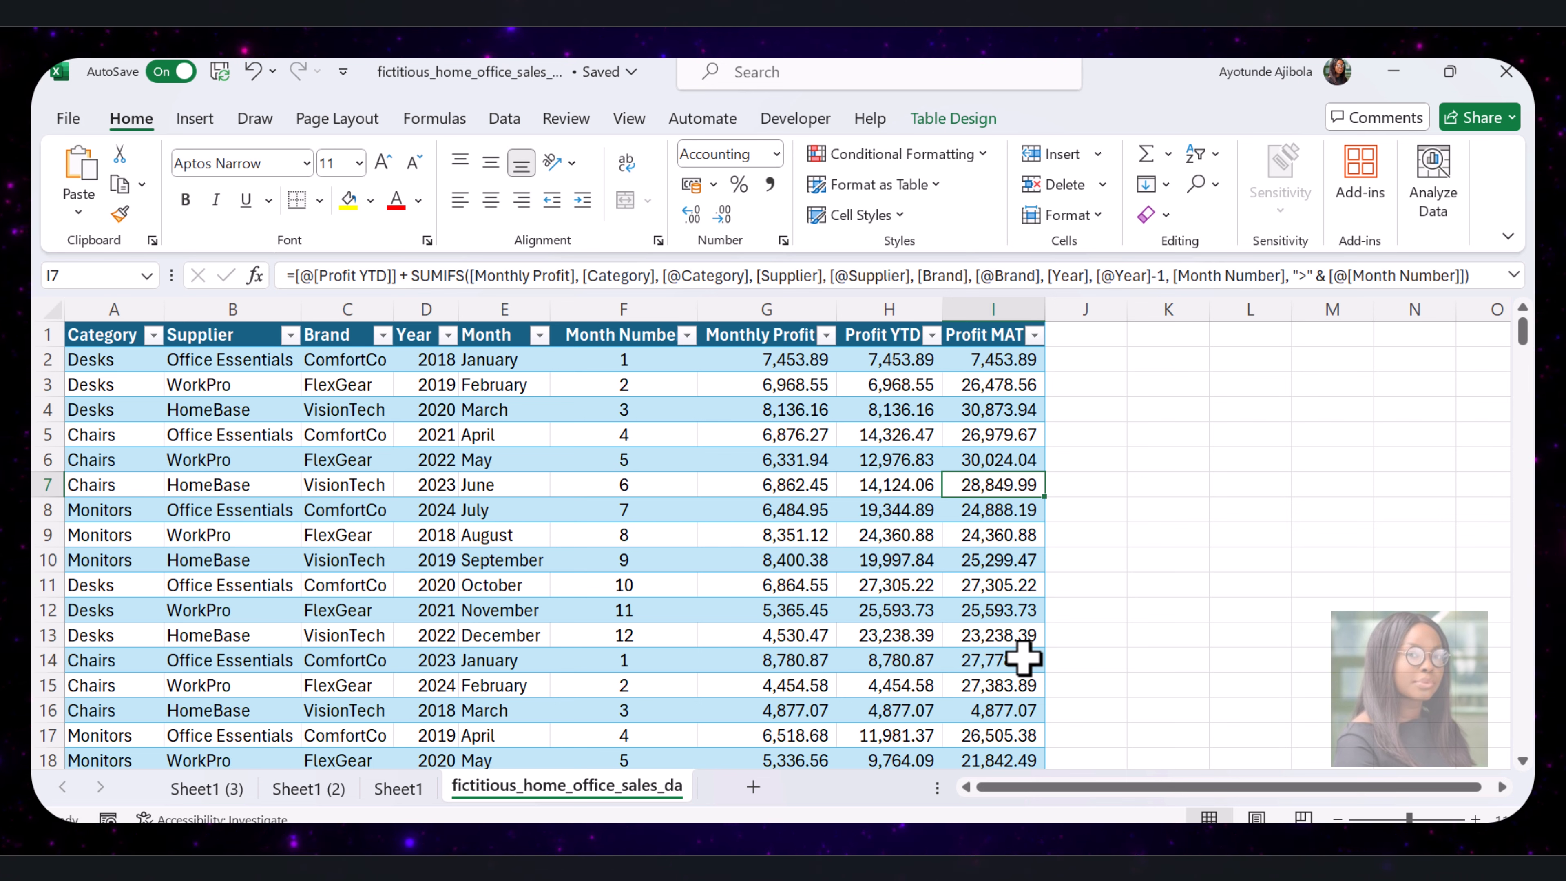
click(1314, 518)
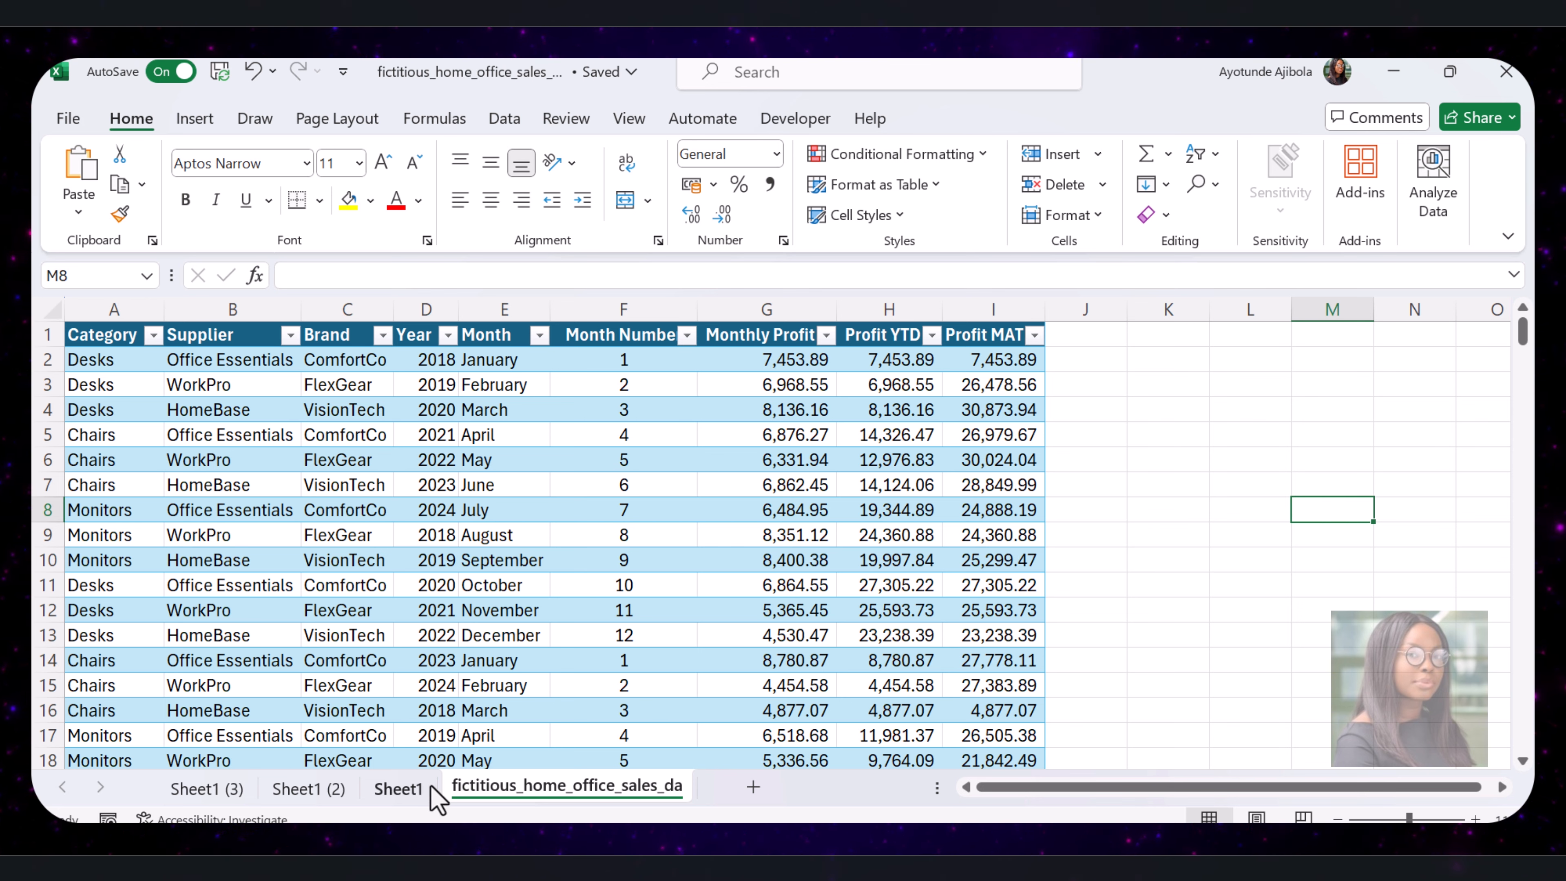
Create a copy of Sheet1 in the same workbook, placed before the other sheets.
right_click(410, 791)
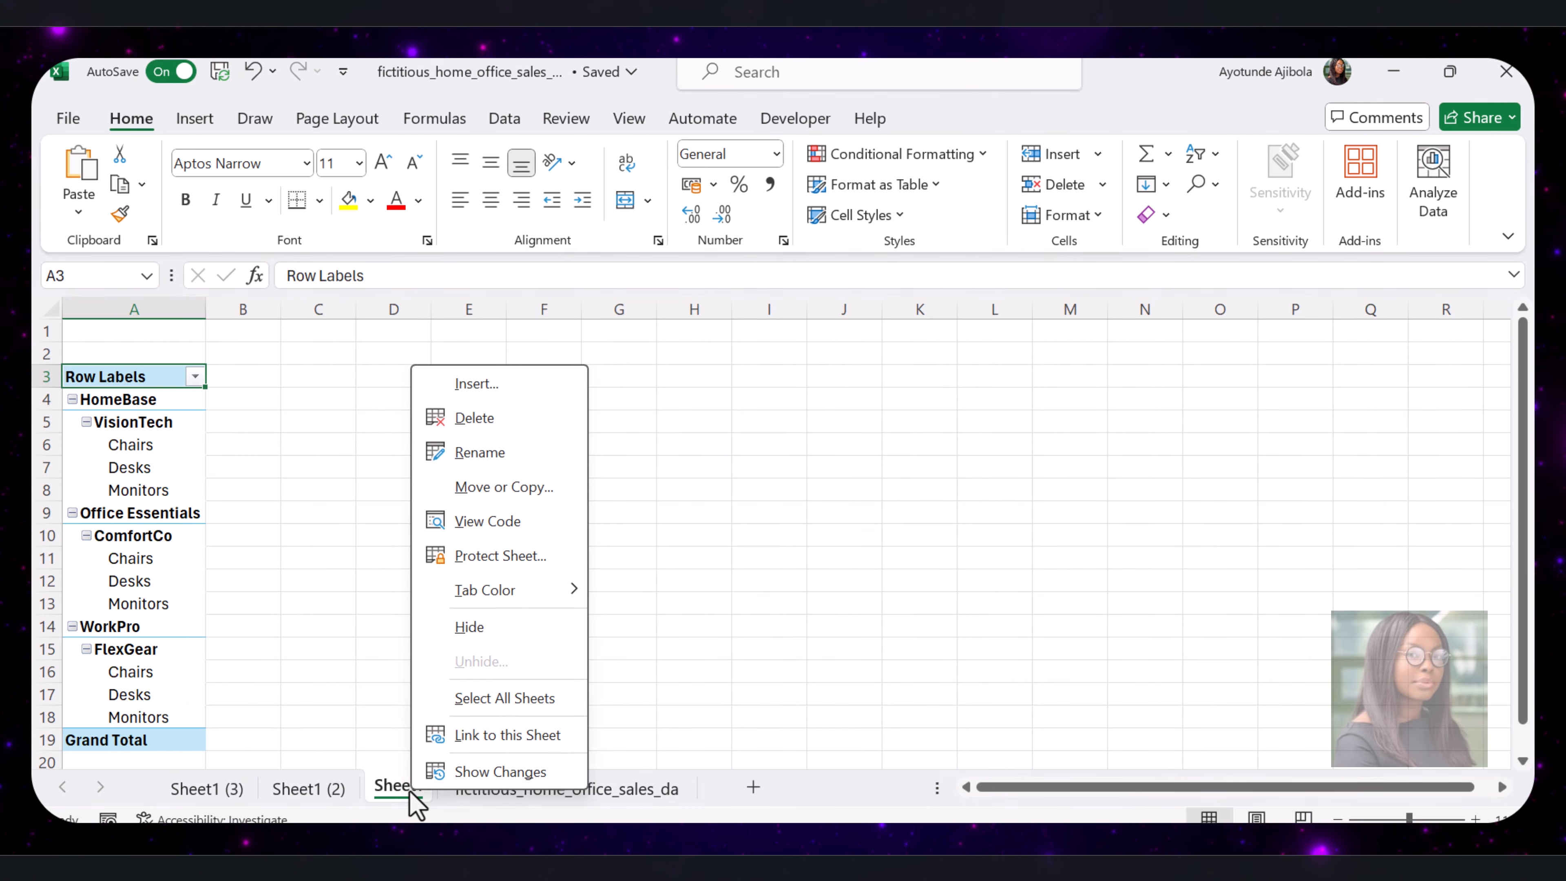
click(515, 491)
click(349, 623)
click(540, 669)
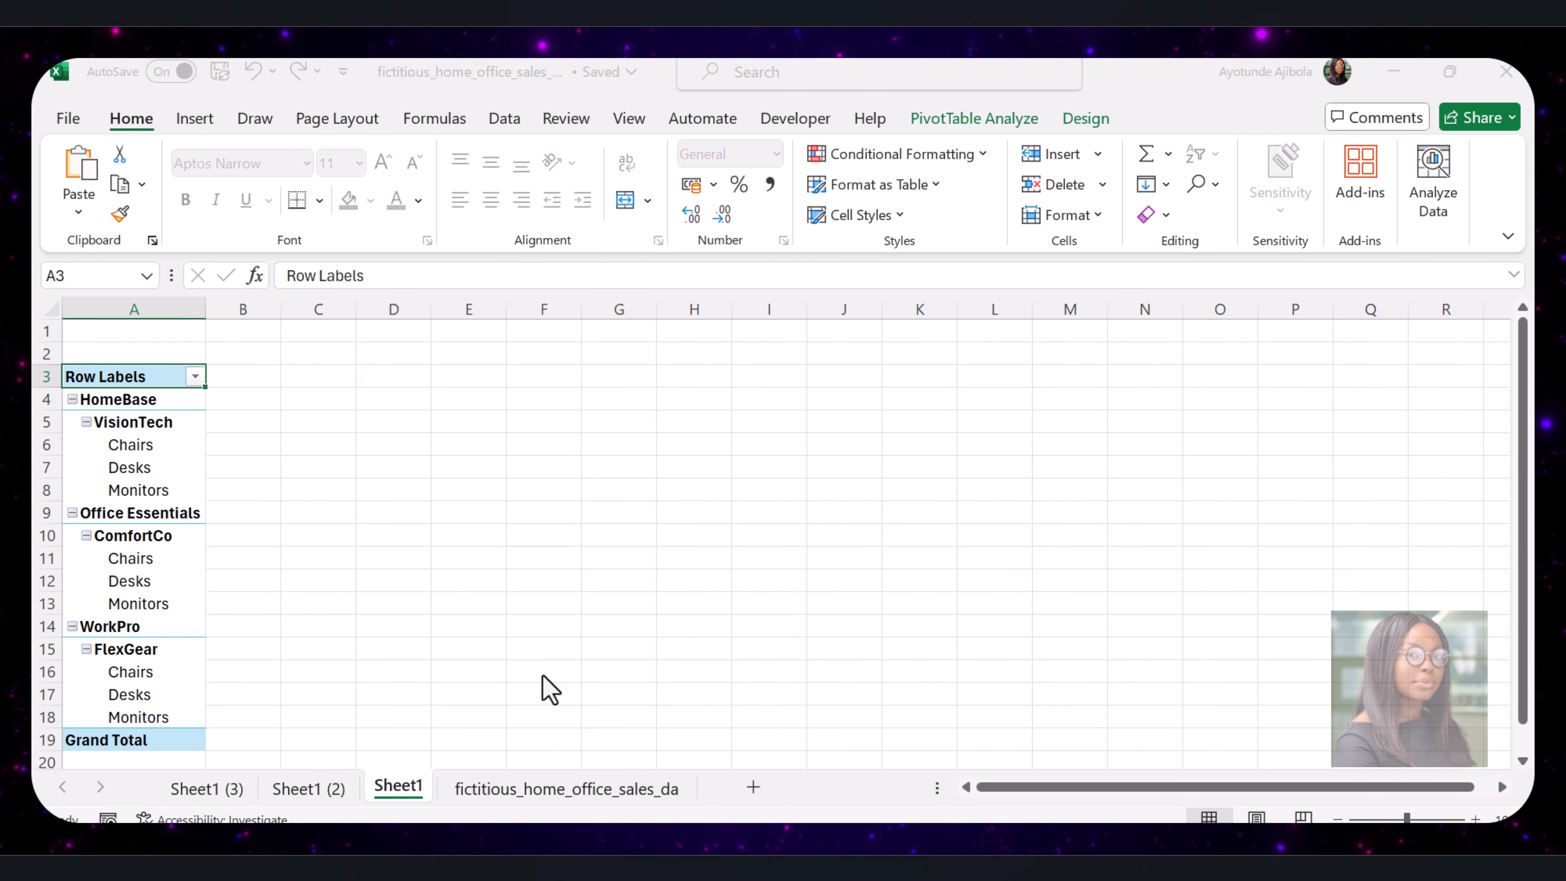
Show the field list for the PivotTable on Sheet1 (4) and remove its existing row fields.
click(158, 459)
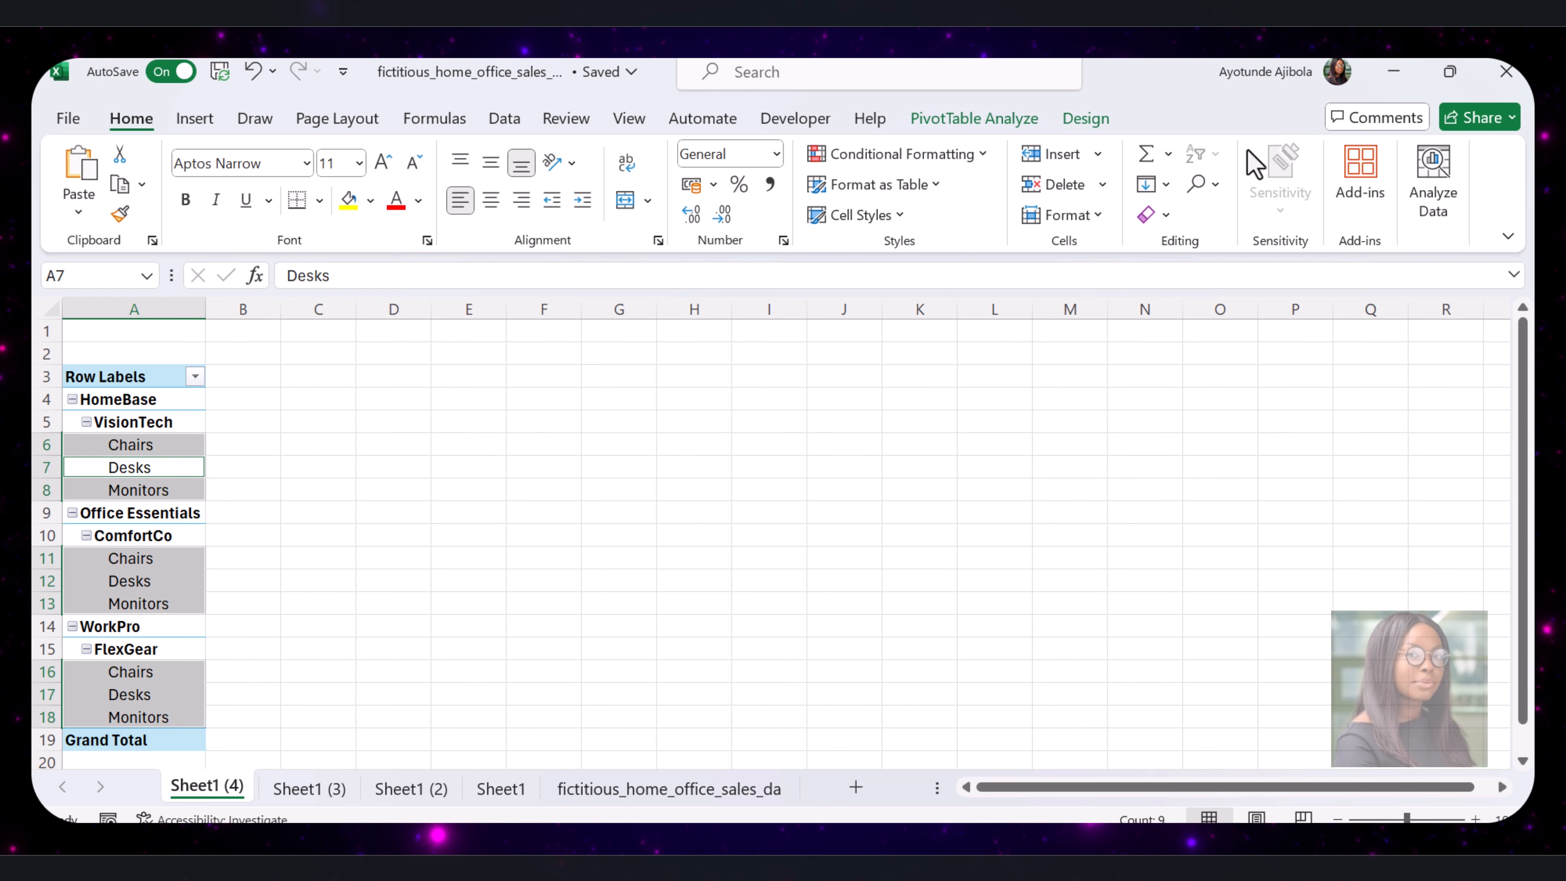
click(995, 122)
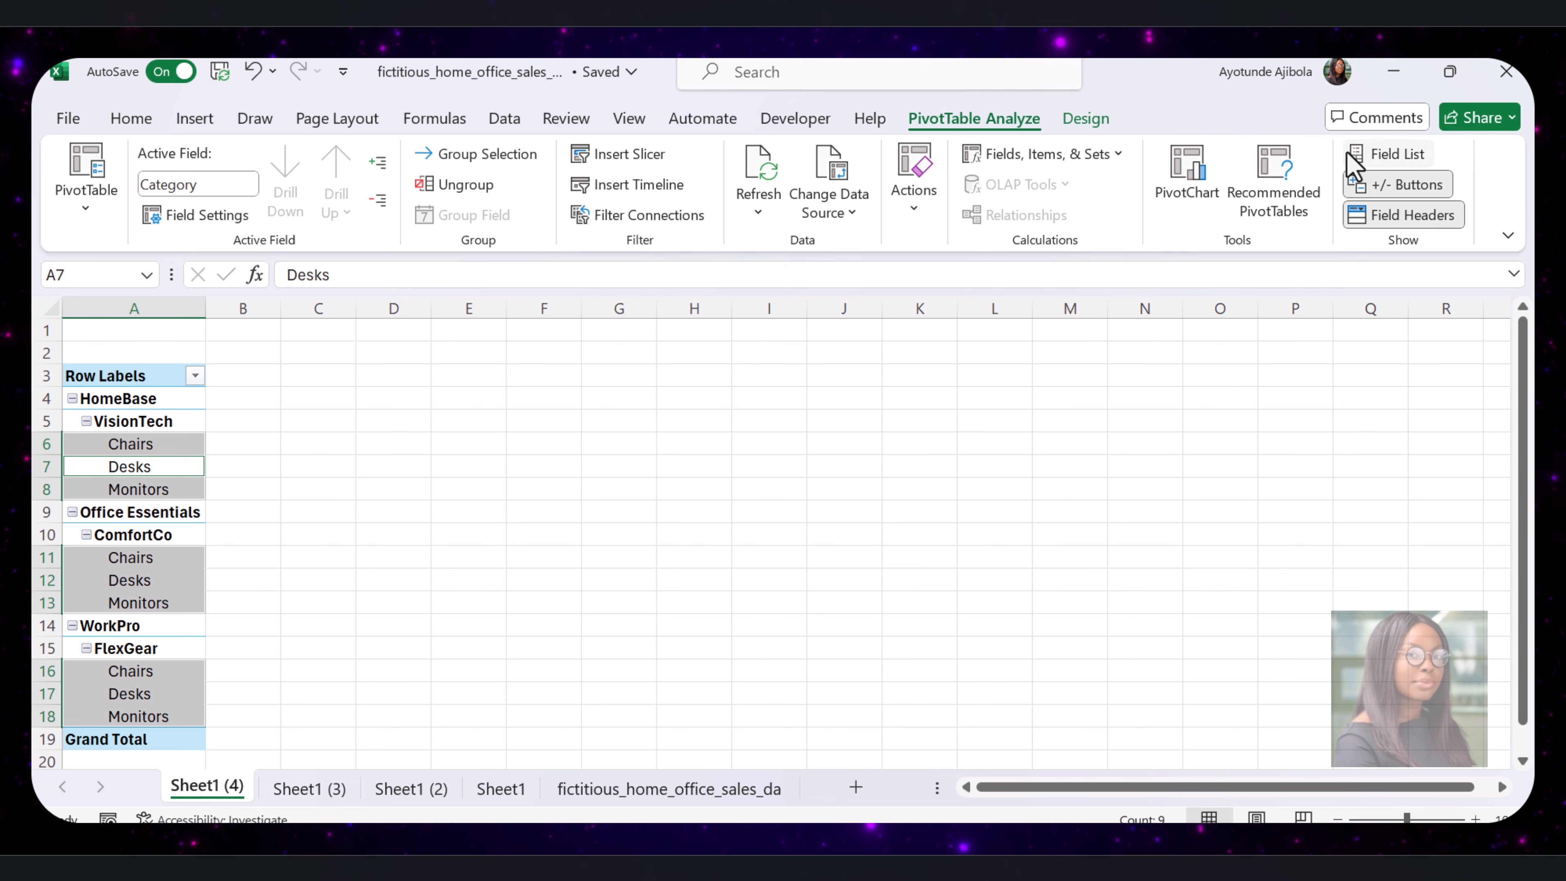
click(1364, 155)
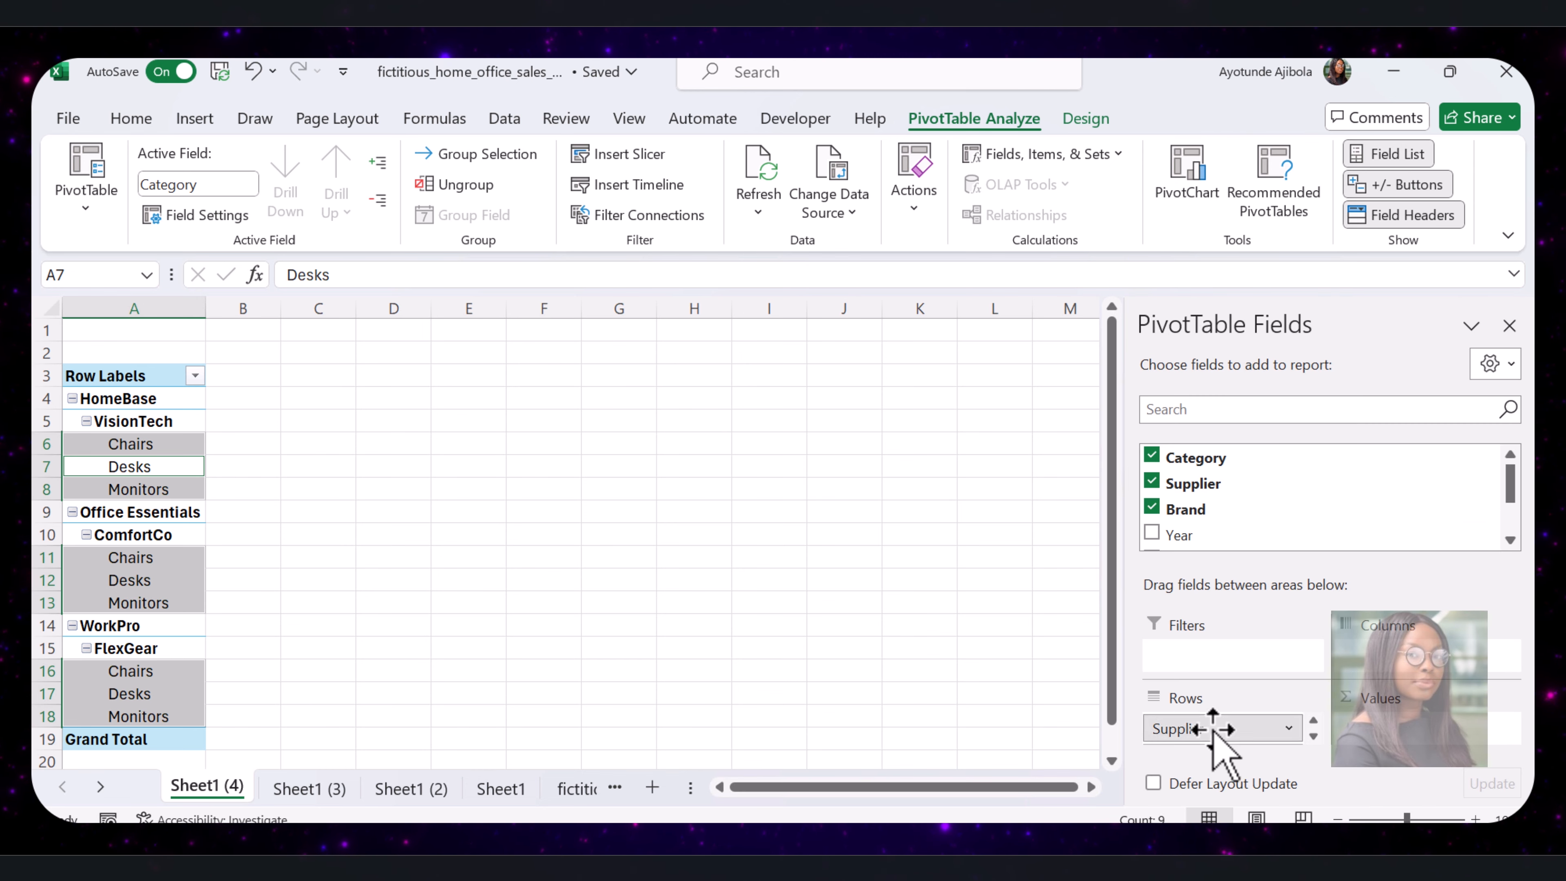
drag(1221, 740, 1003, 689)
drag(1189, 732, 1039, 752)
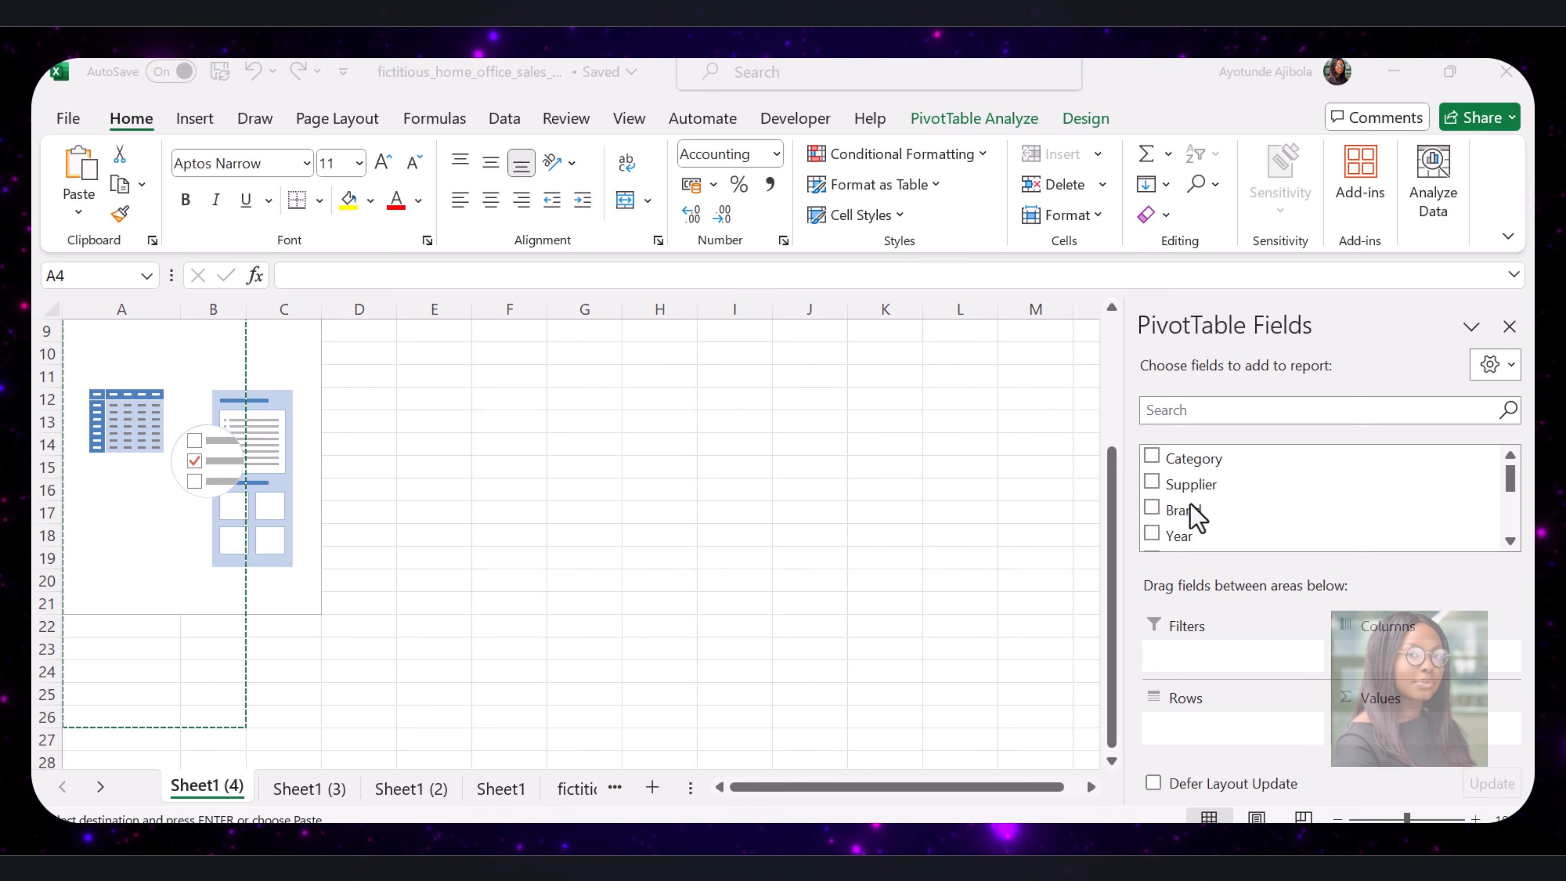
Add Supplier, Category and Brand as nested row fields of the PivotTable, in that order.
click(1191, 502)
drag(1181, 484, 1228, 731)
drag(1201, 491, 1255, 740)
drag(1193, 458, 1241, 734)
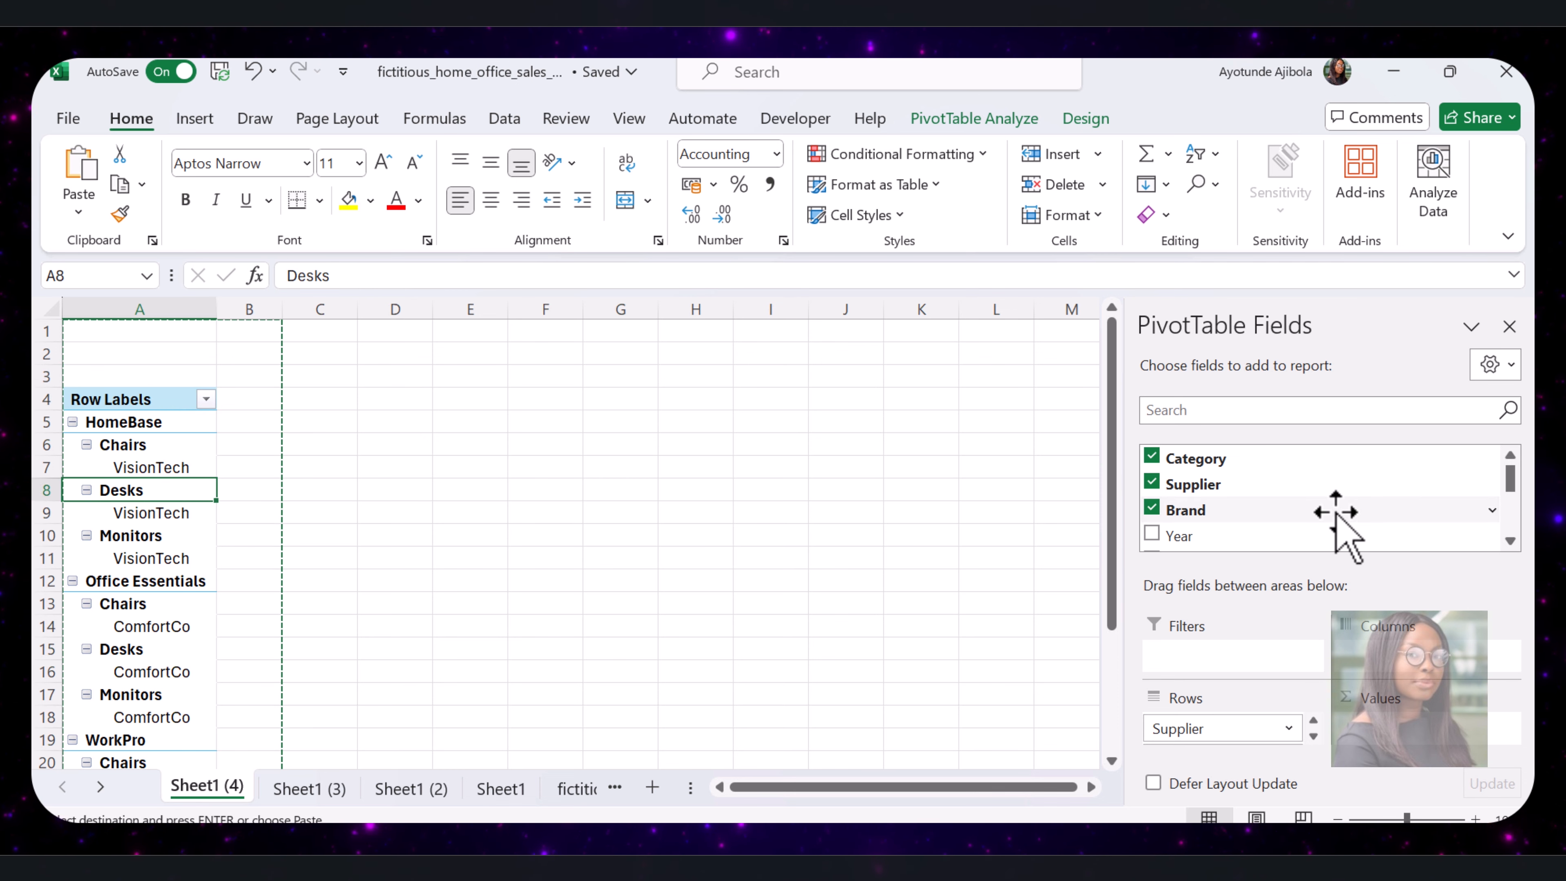
Sum Profit MAT as the PivotTable's values and add Year and Month as report filters.
scroll(1335, 512, down, 2)
scroll(1335, 511, down, 1)
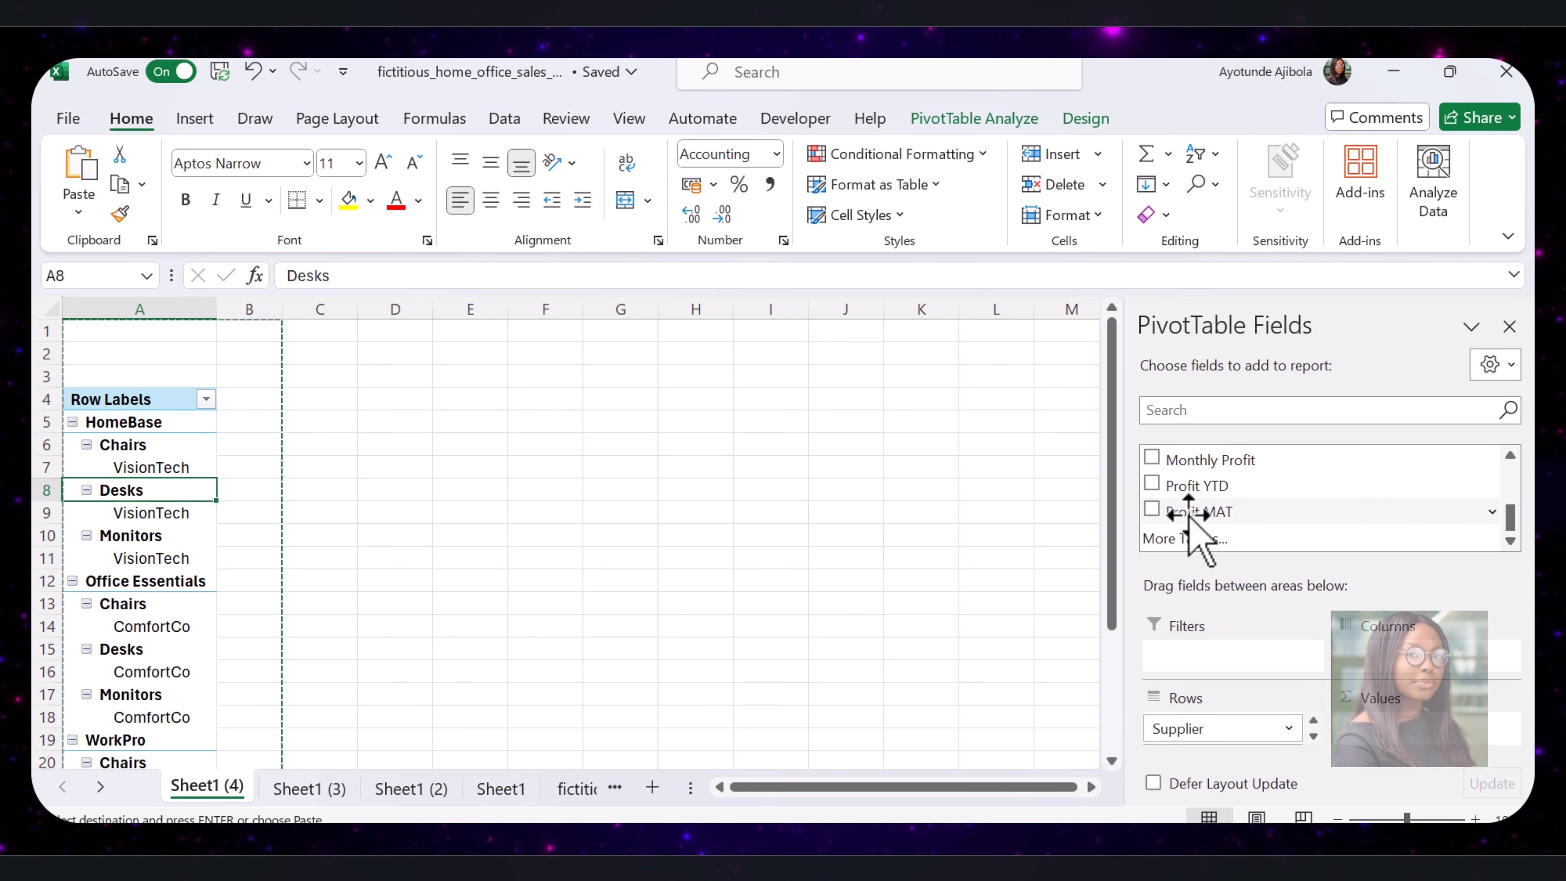
drag(1190, 512, 1378, 703)
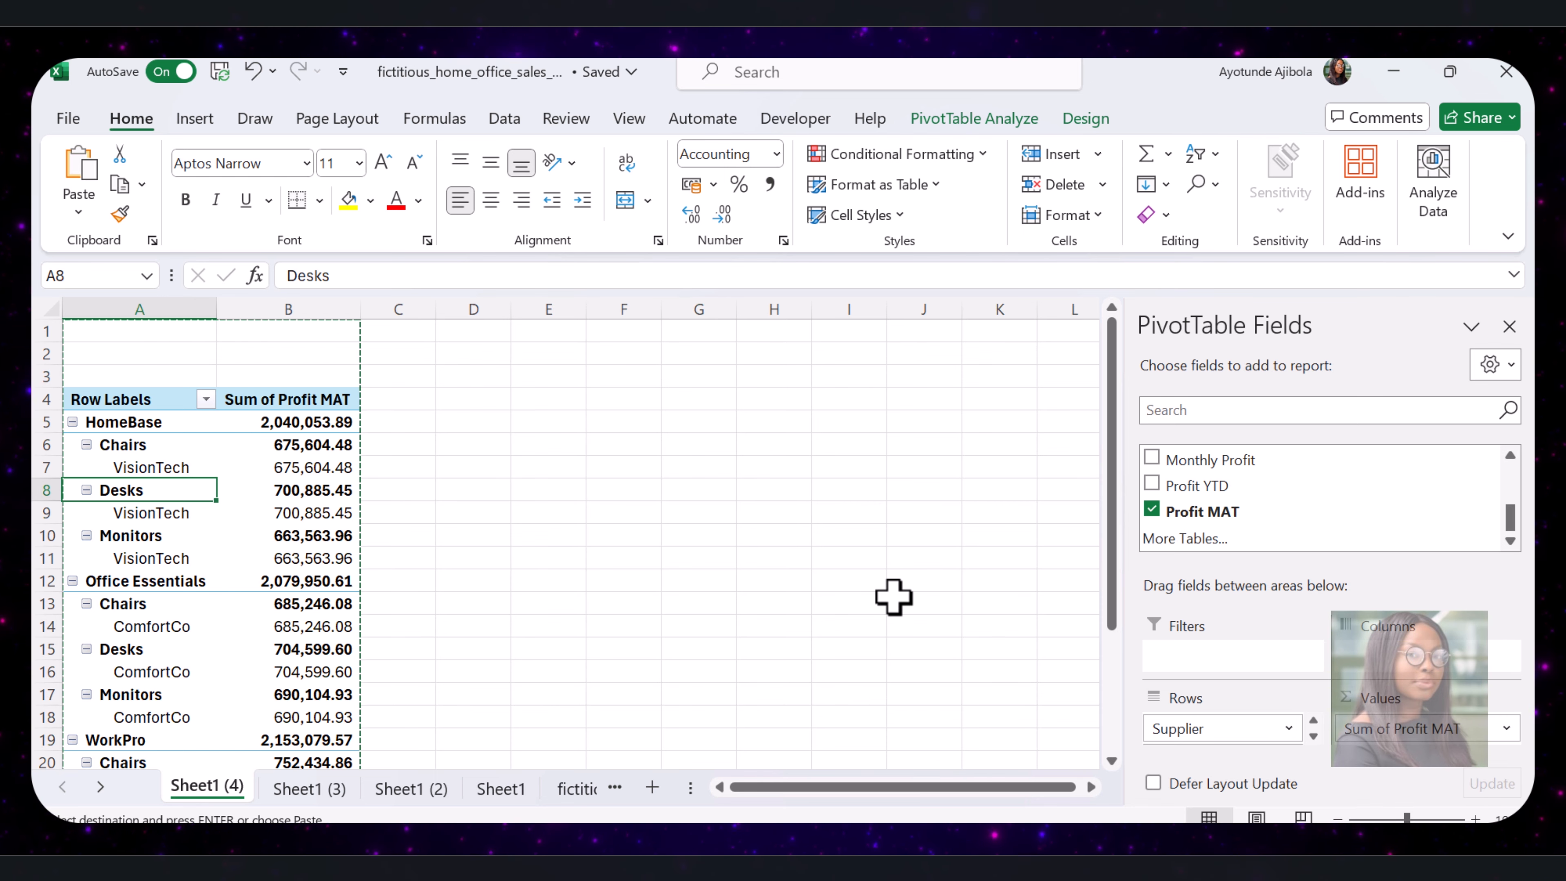
scroll(1190, 519, up, 3)
drag(1193, 484, 1233, 656)
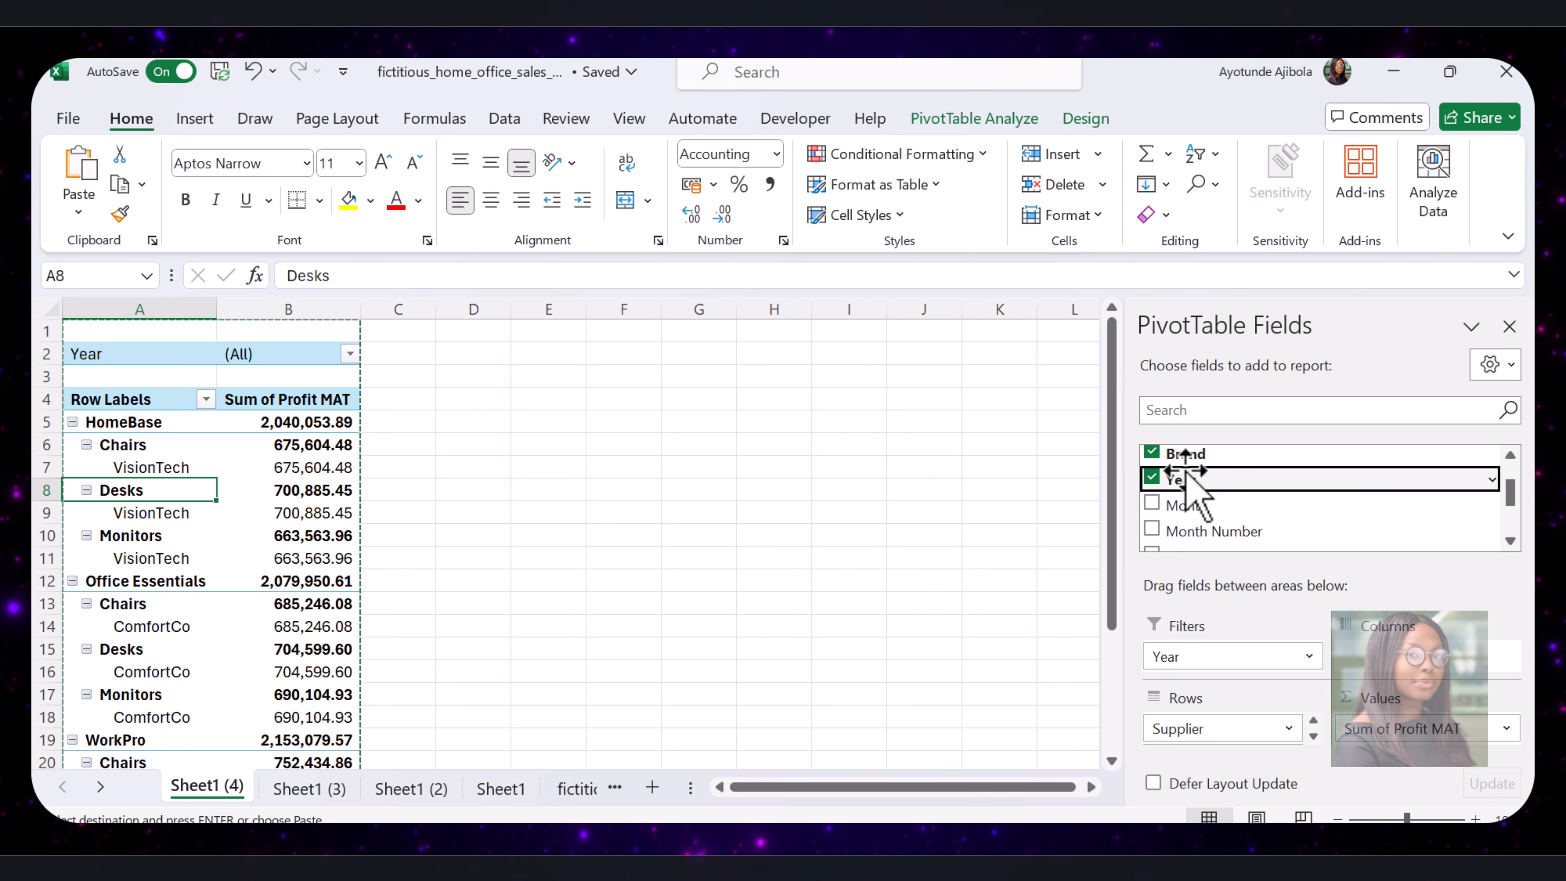
drag(1192, 505, 1193, 667)
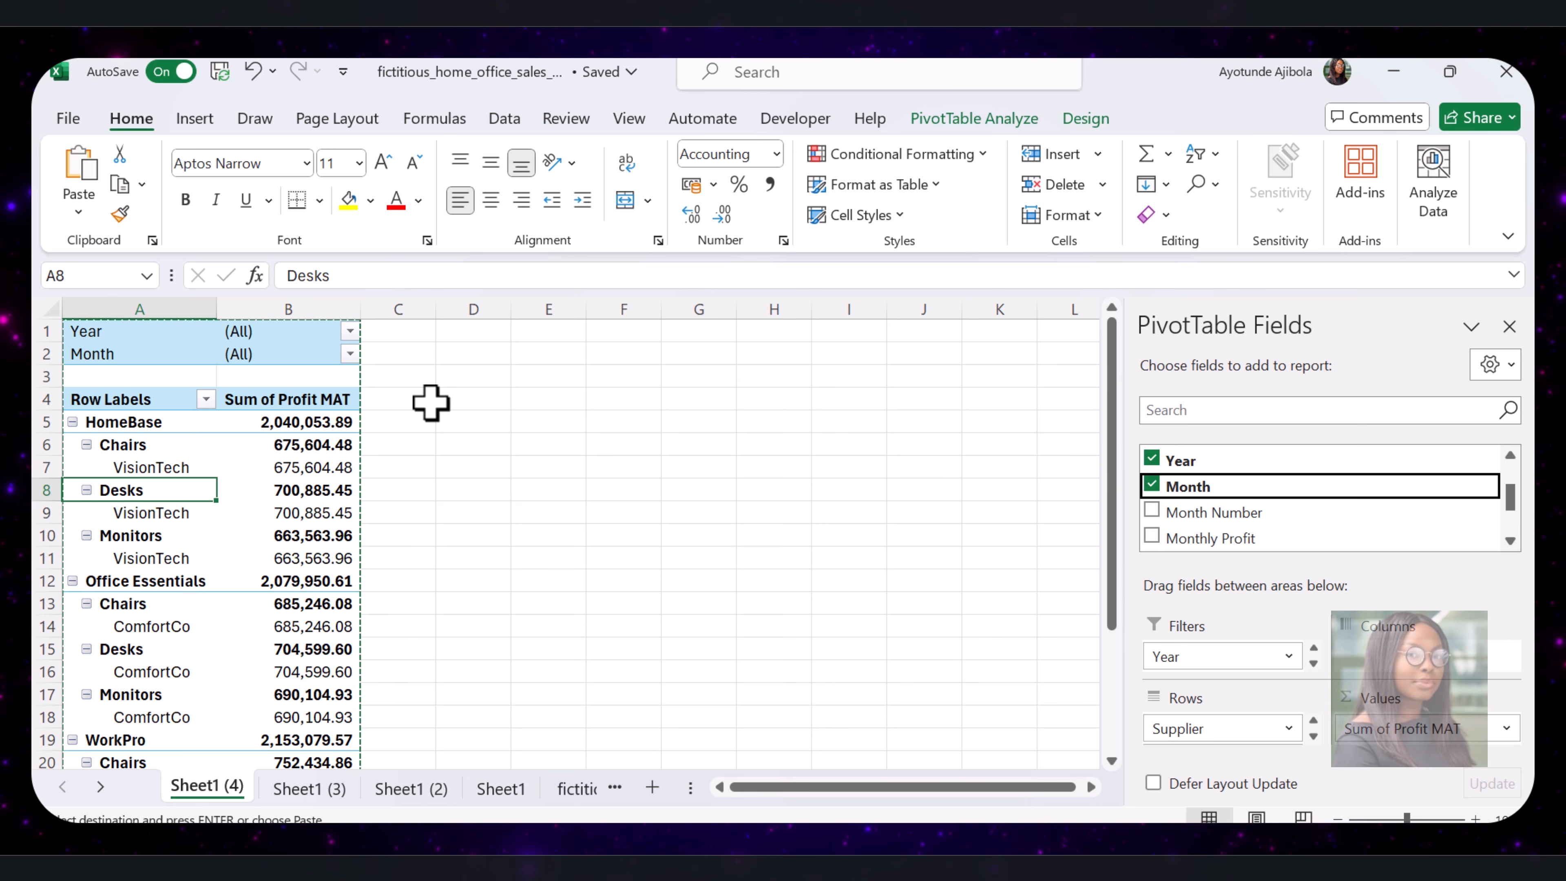
Filter the PivotTable to Year 2024 and Month May.
click(349, 334)
click(118, 543)
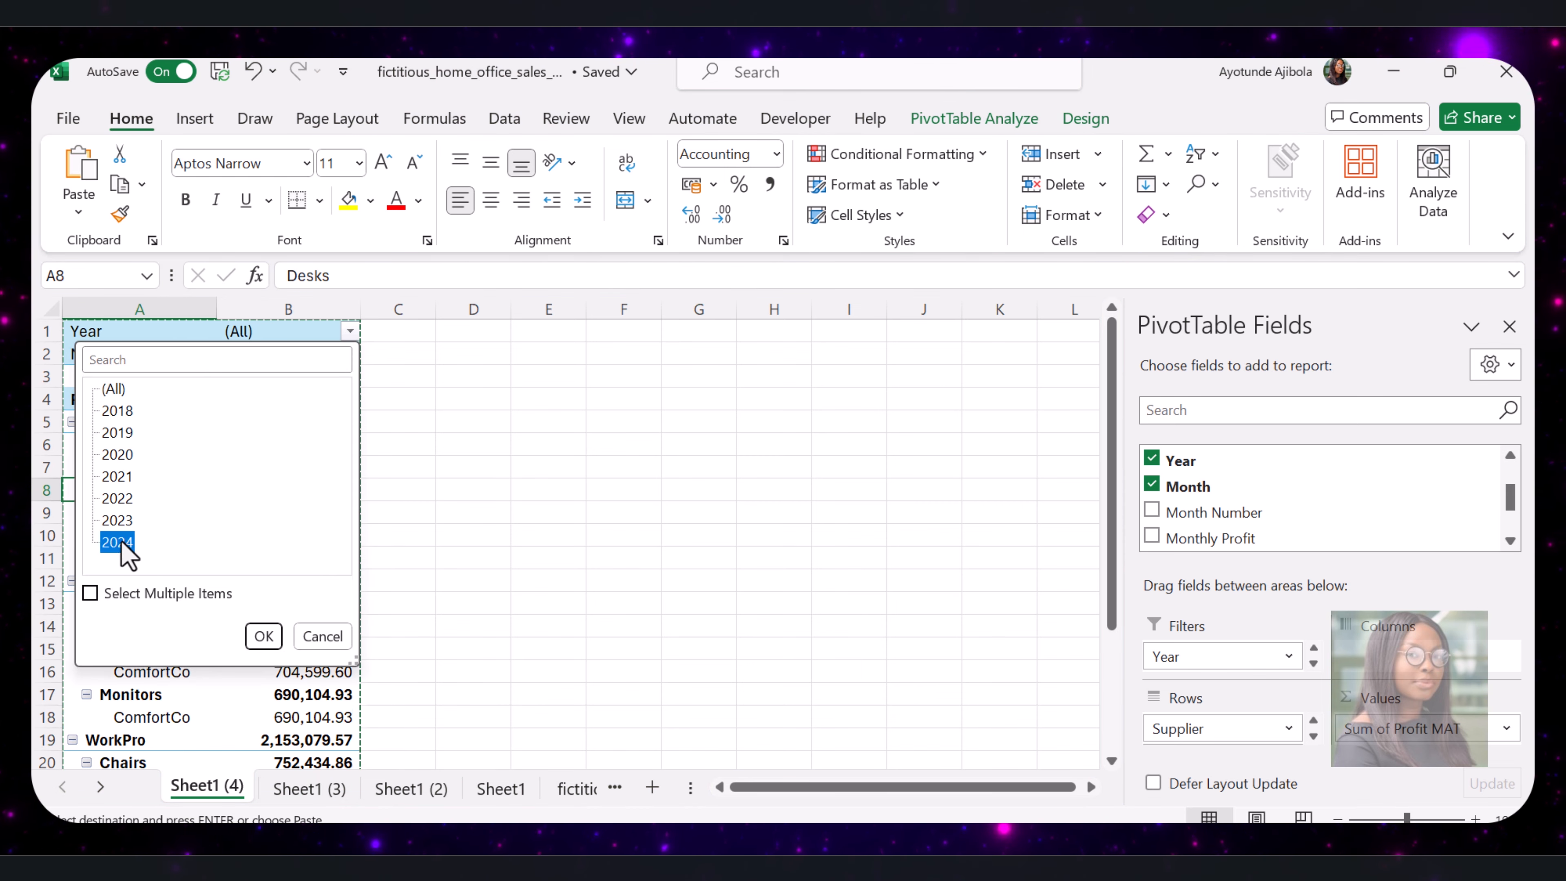
click(263, 636)
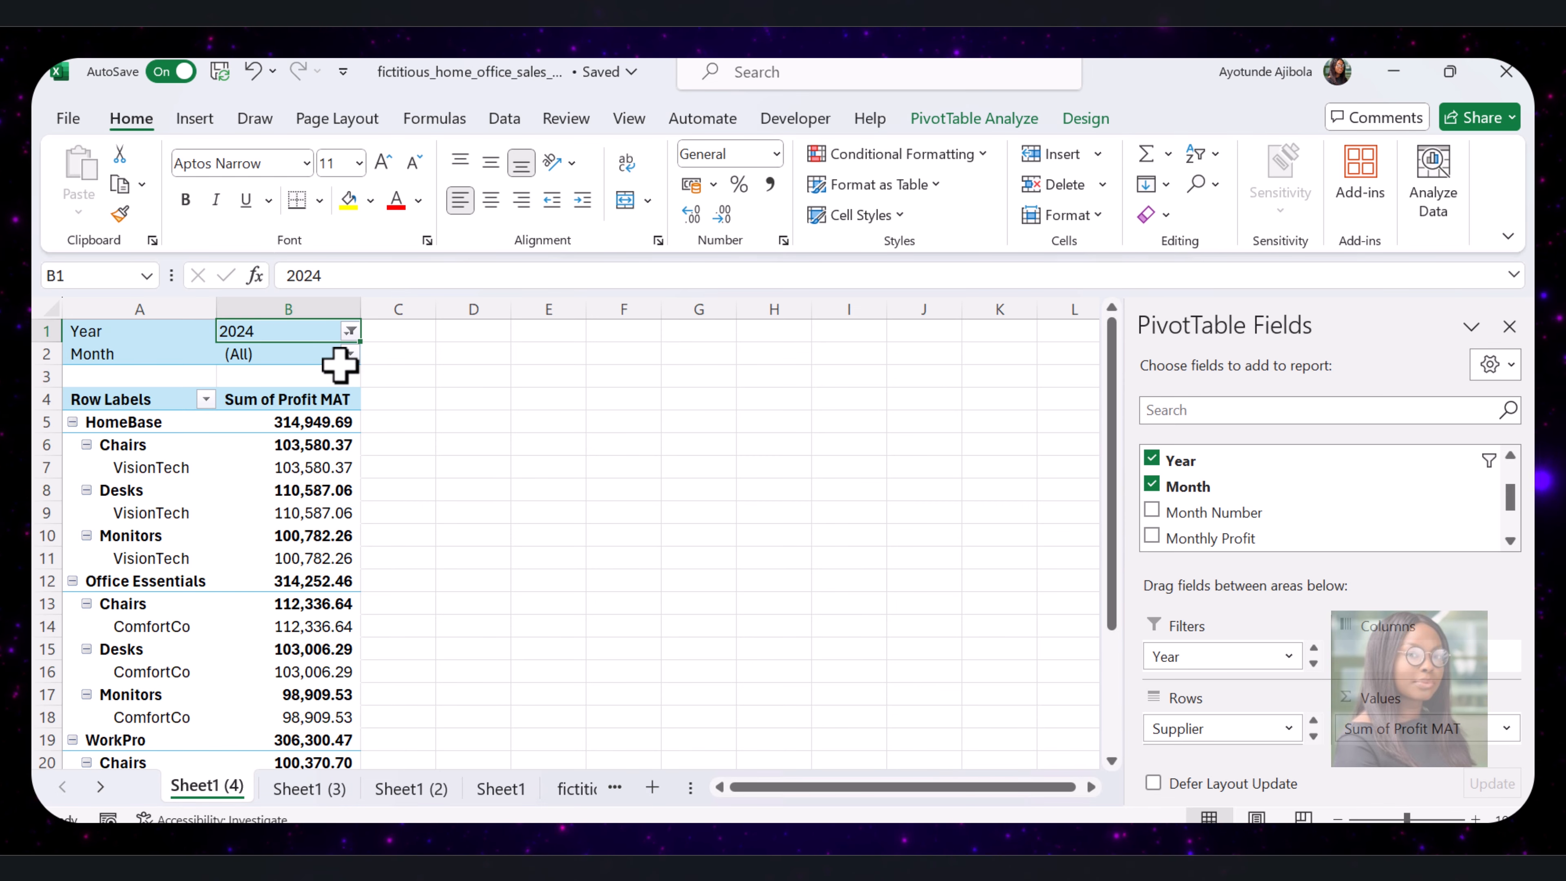
click(349, 354)
click(117, 522)
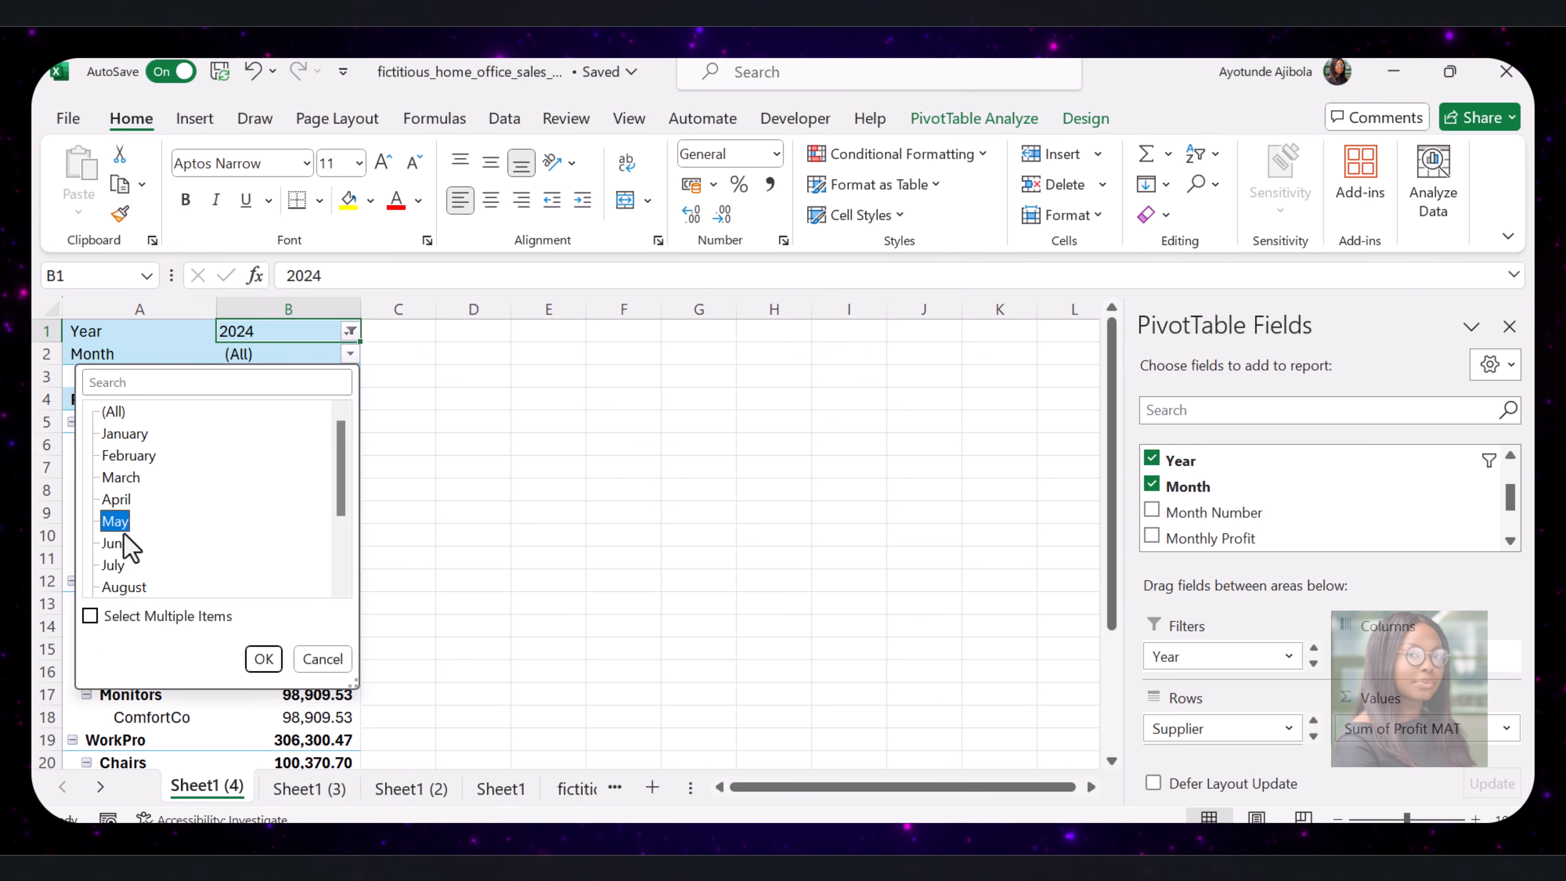
click(264, 659)
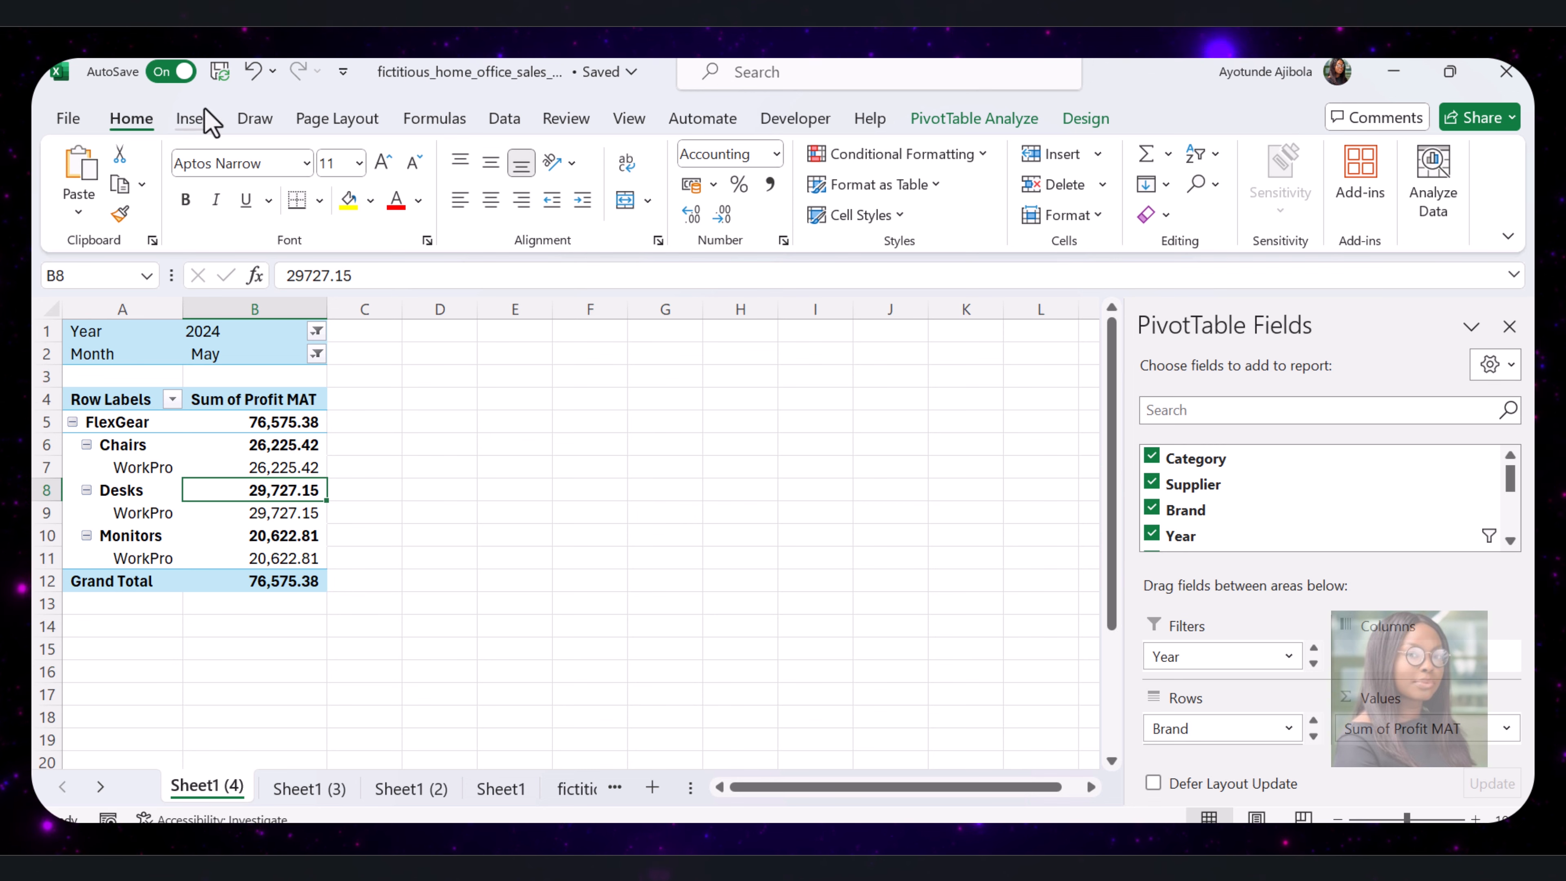
Insert a 2-D clustered bar chart from the filtered Profit MAT PivotTable.
click(194, 119)
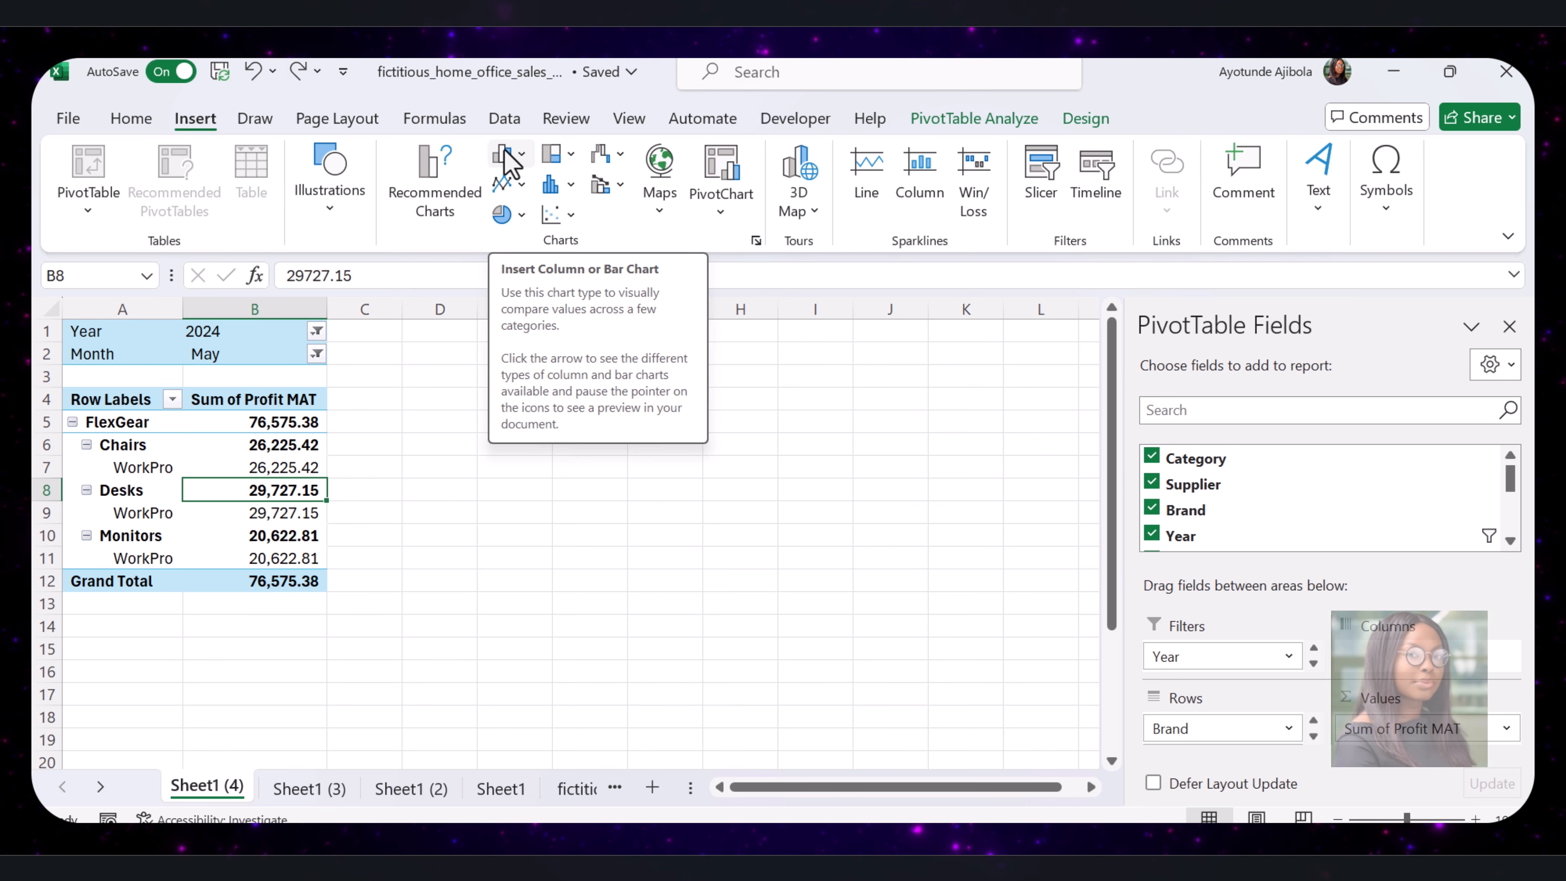
click(508, 162)
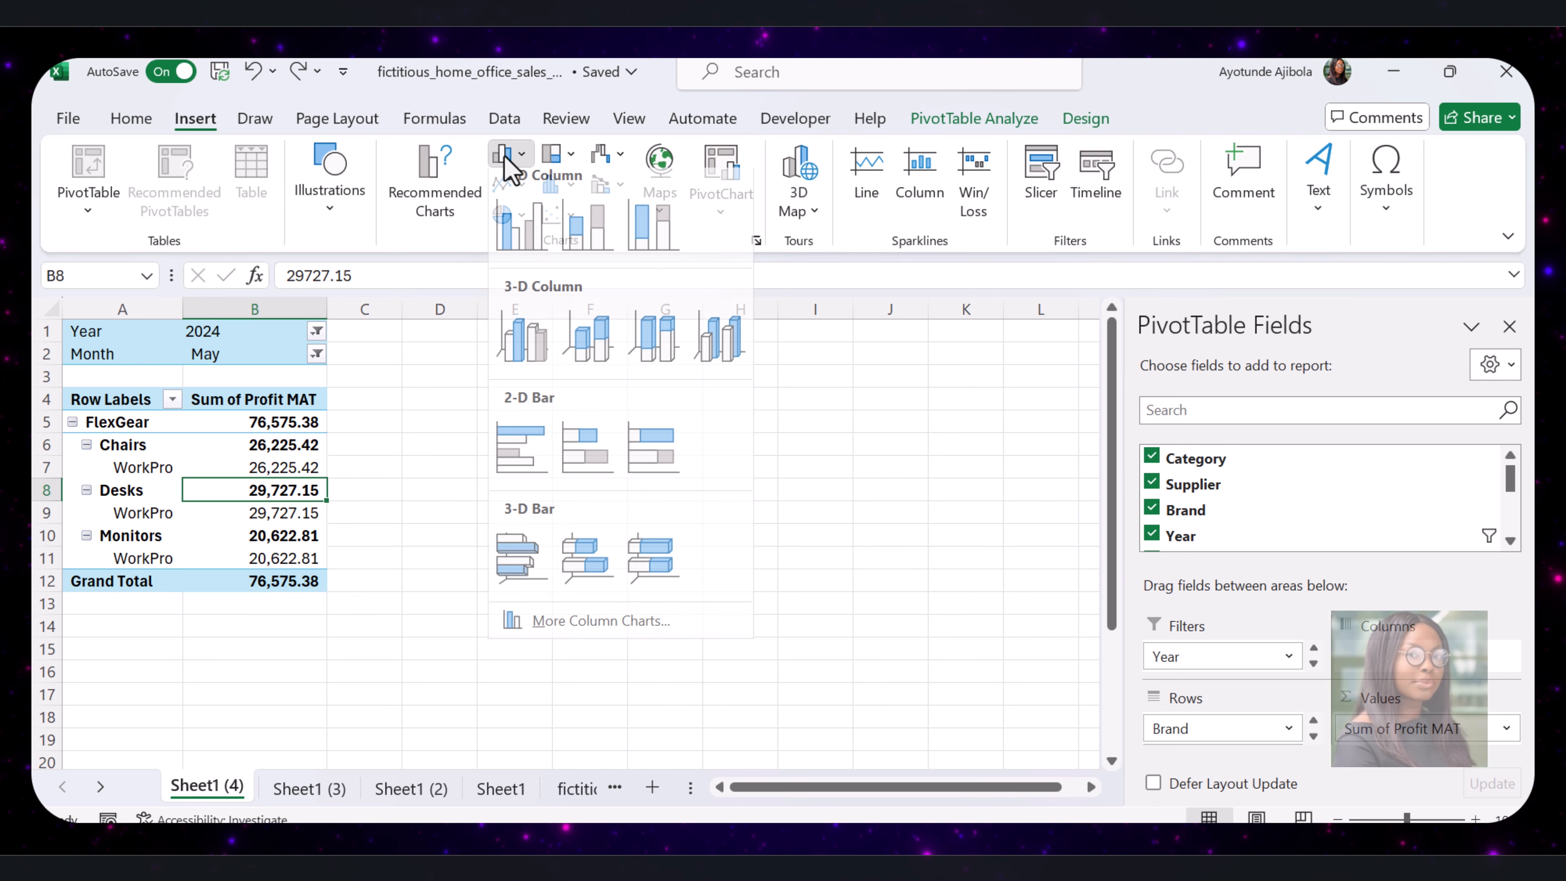
click(518, 460)
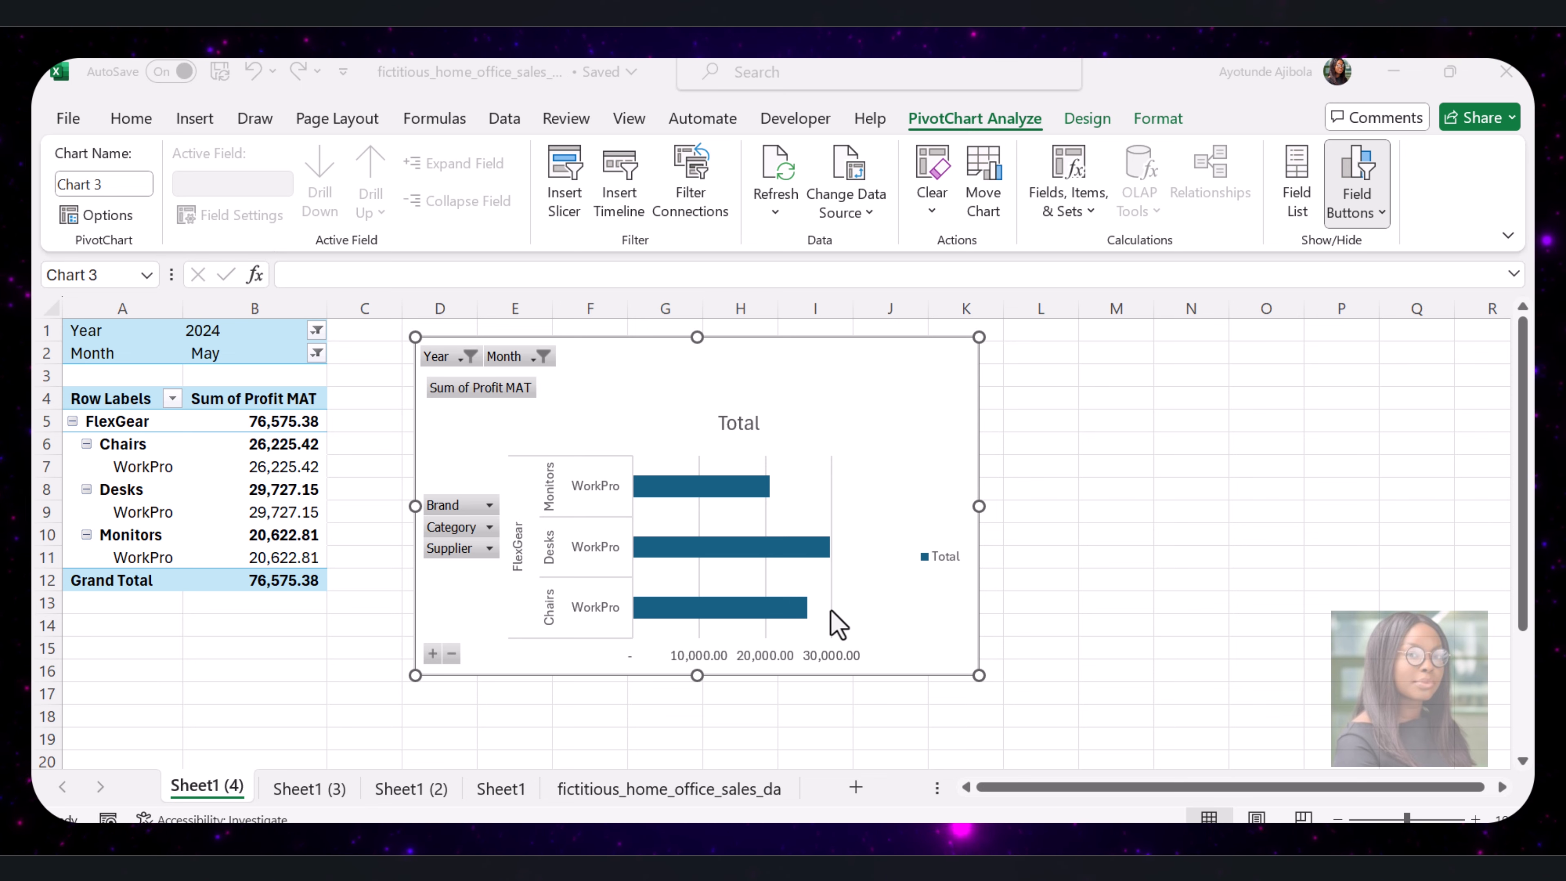
mouse_move(732, 557)
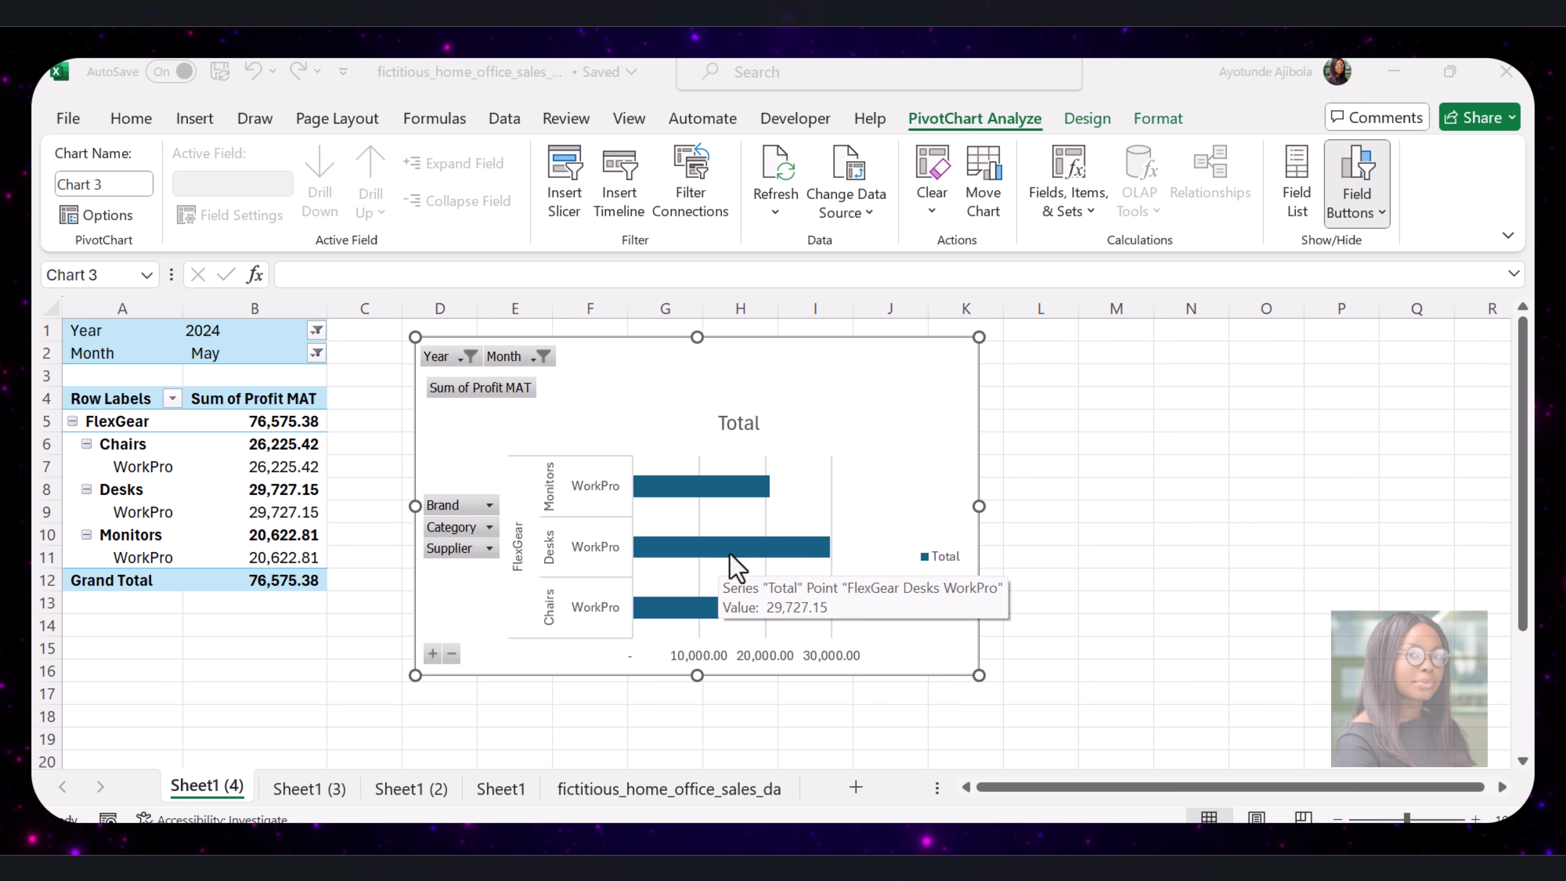